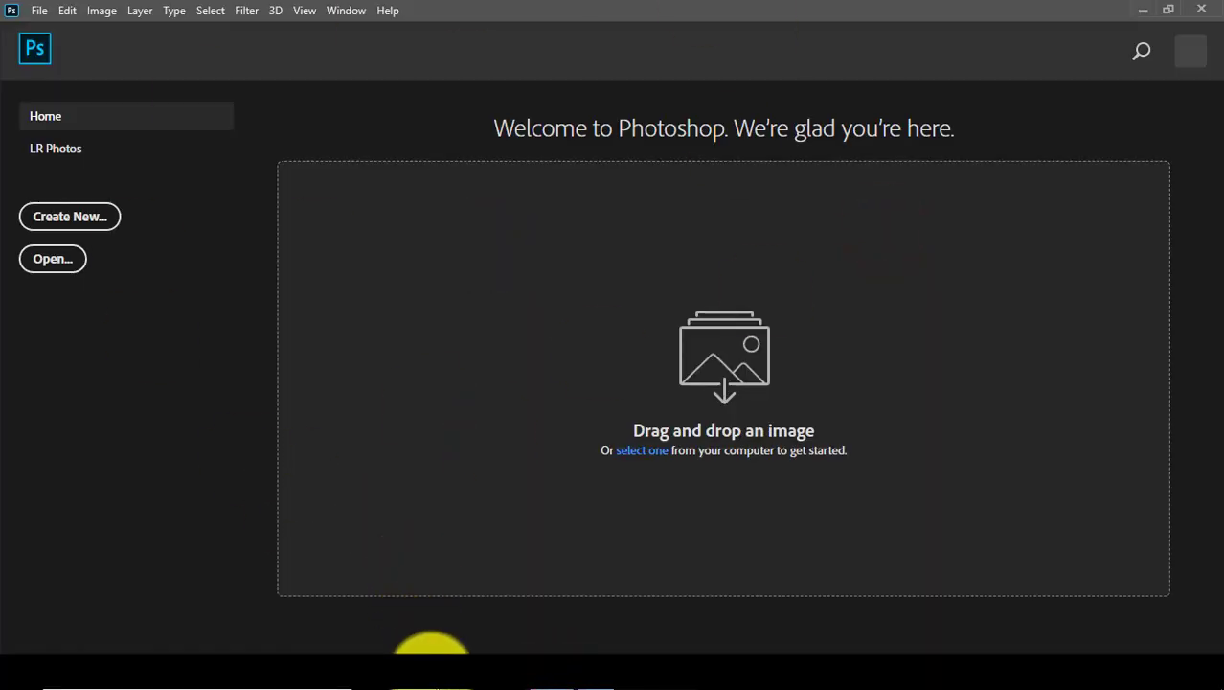
- Open backgrund.jpg from the 01 folder in Photoshop by dragging it from File Explorer
click(431, 671)
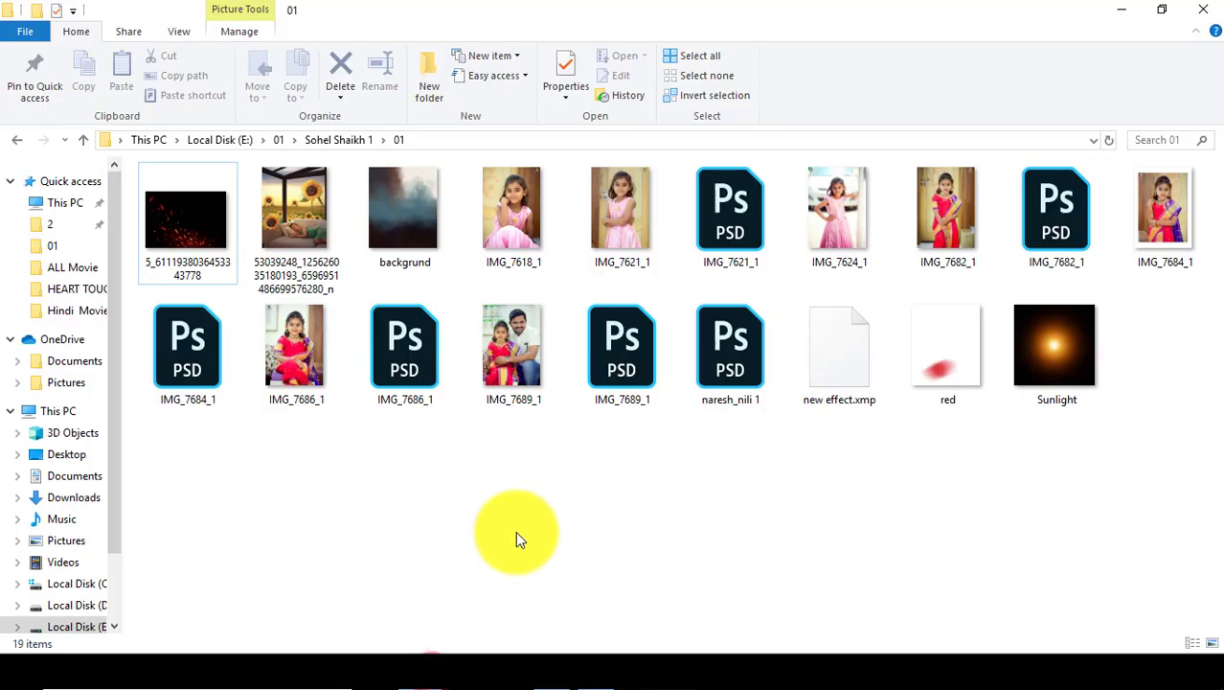
click(515, 530)
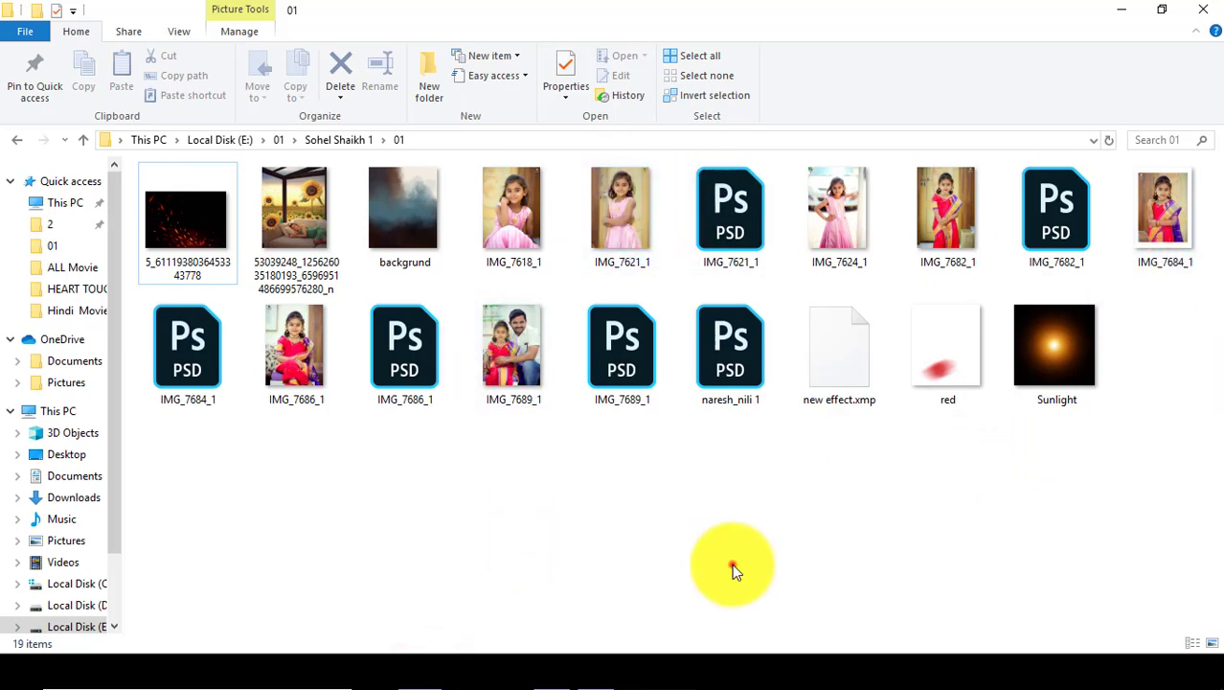
mouse_move(410, 203)
mouse_down()
mouse_move(522, 639)
mouse_move(453, 33)
mouse_up()
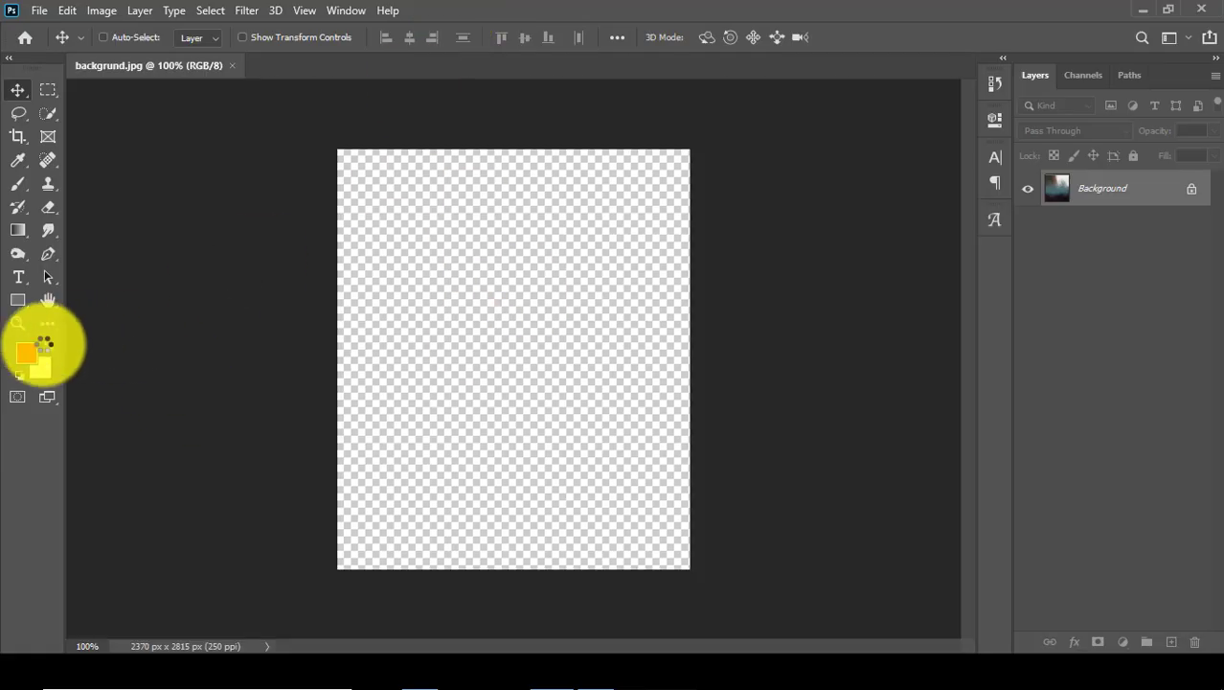
- Fit the whole background image on screen
click(18, 322)
right_click(519, 232)
click(566, 231)
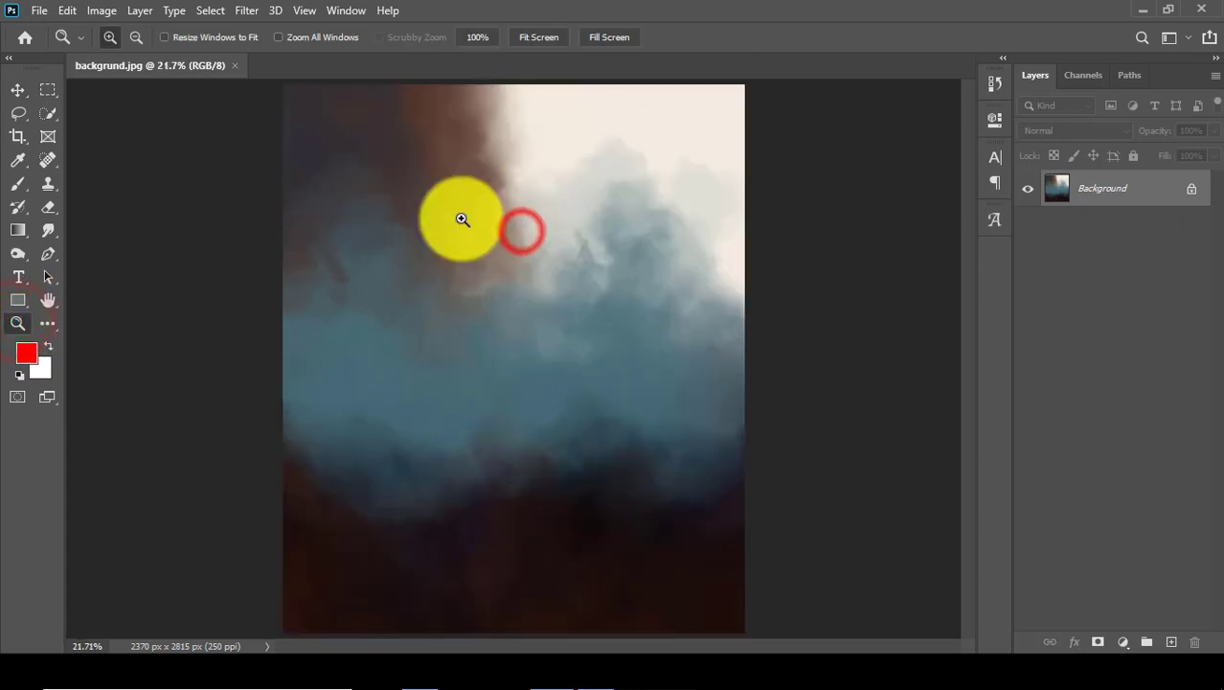
right_click(575, 228)
click(581, 234)
- Confirm the 2370 × 2815 px, 250 ppi image size unchanged, then return to the 01 folder
click(101, 11)
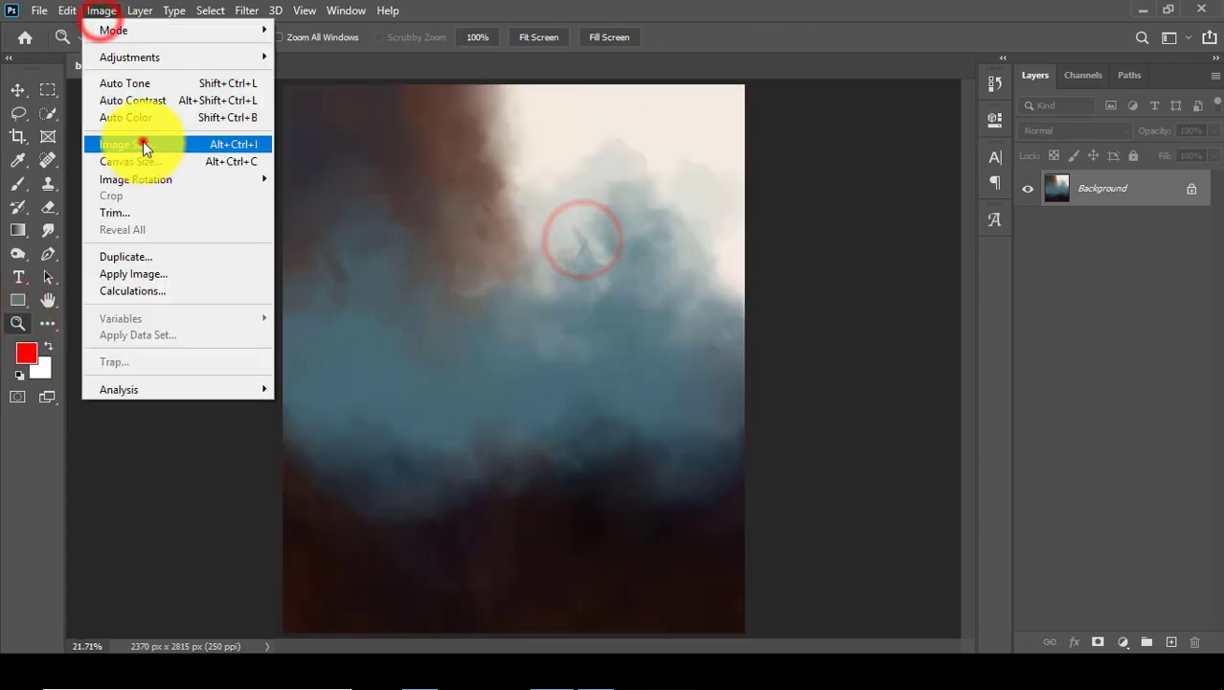
click(143, 143)
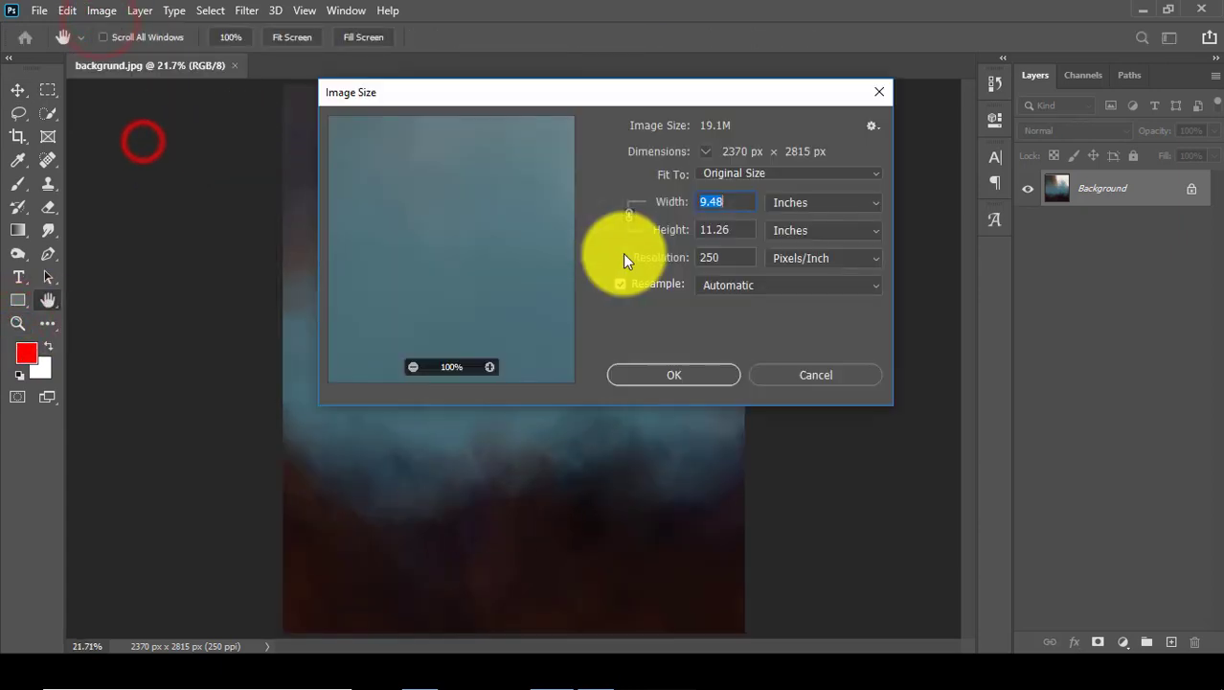
click(683, 375)
click(16, 93)
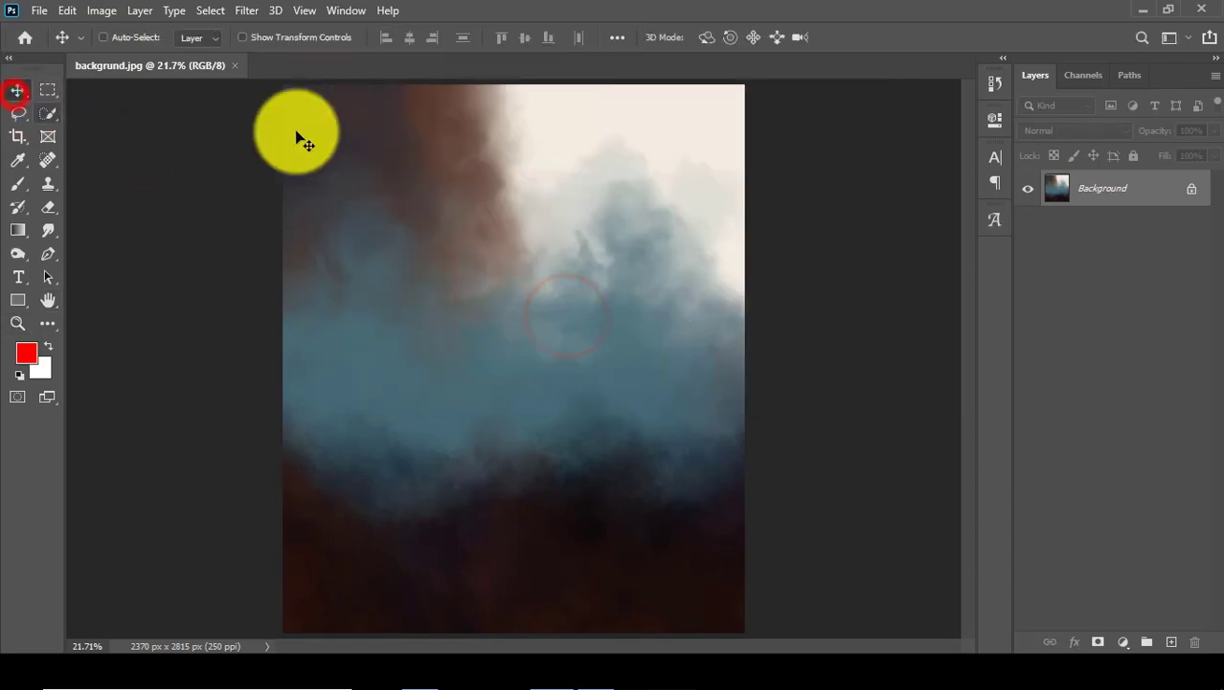
click(415, 663)
click(500, 558)
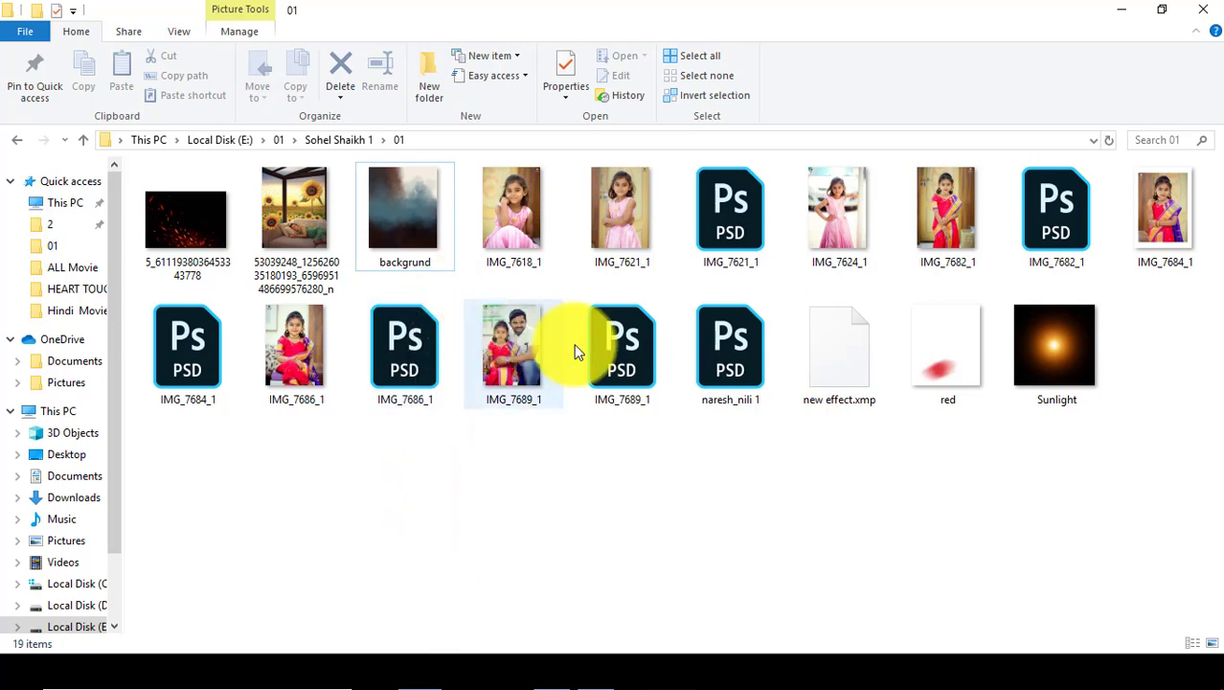
- Place IMG_7689_1 into the background document and rasterize its layer
mouse_move(623, 346)
mouse_down()
mouse_move(564, 637)
mouse_move(520, 465)
mouse_up()
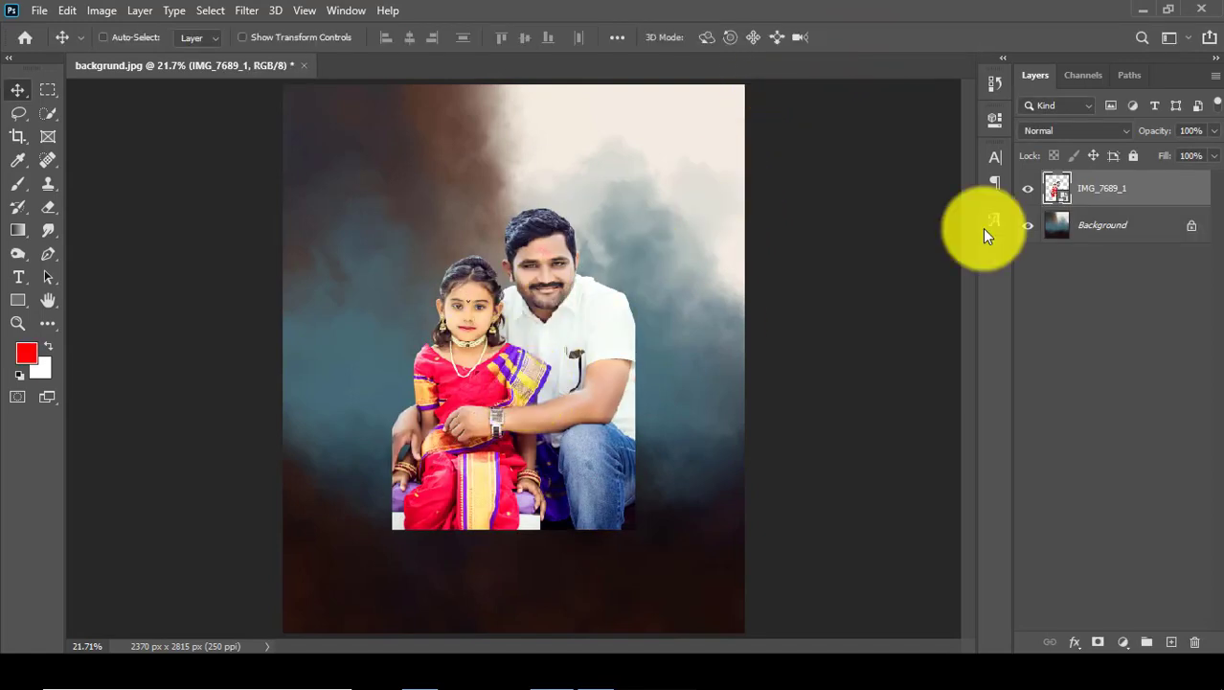
right_click(1102, 202)
click(911, 334)
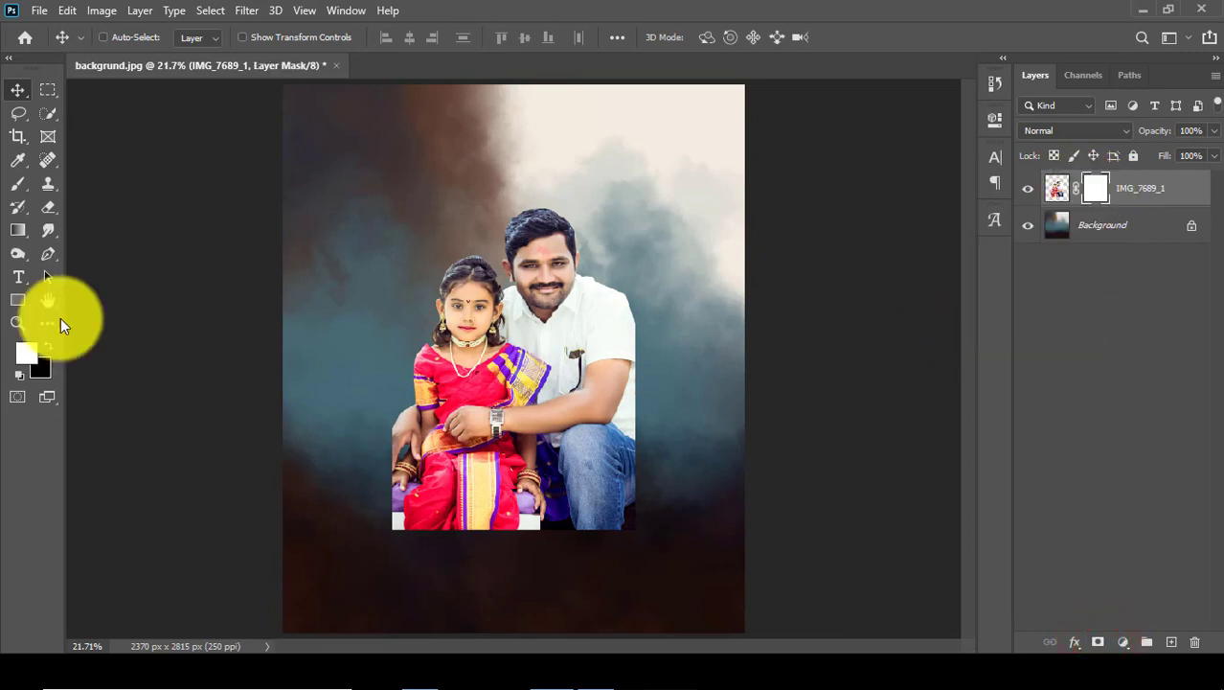
- Set up the Eraser with a large soft round brush for the mask
click(18, 184)
scroll(172, 287, up, 2)
click(48, 207)
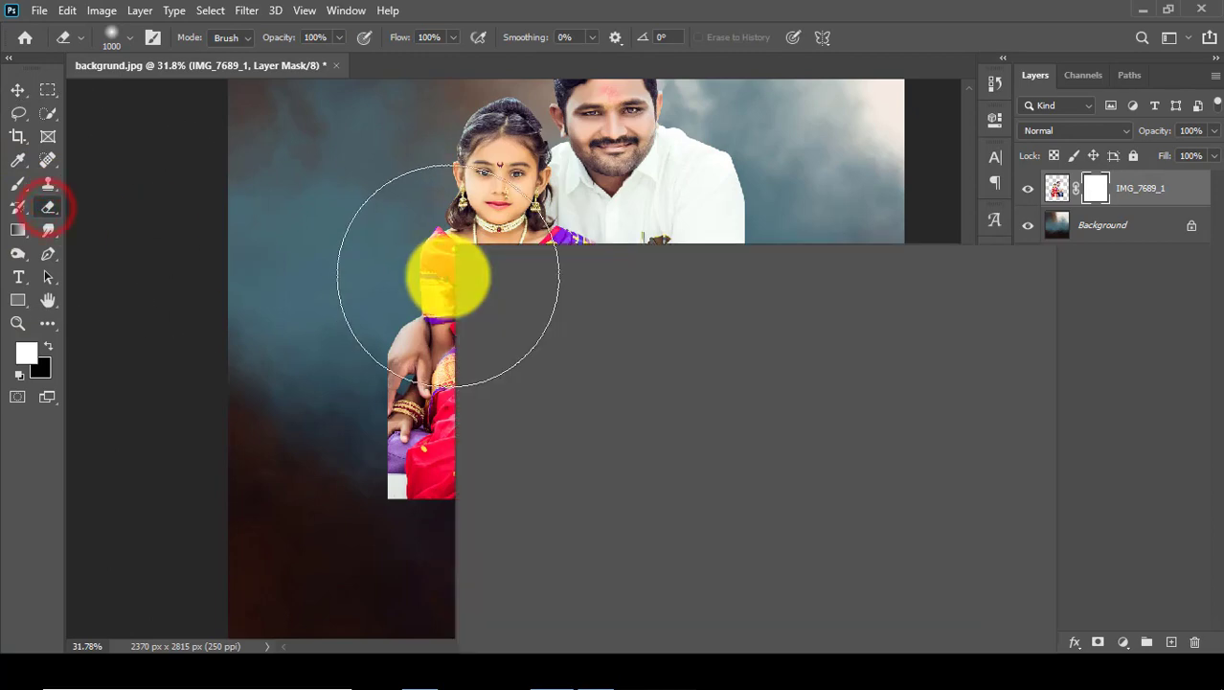
right_click(448, 277)
click(523, 448)
click(510, 437)
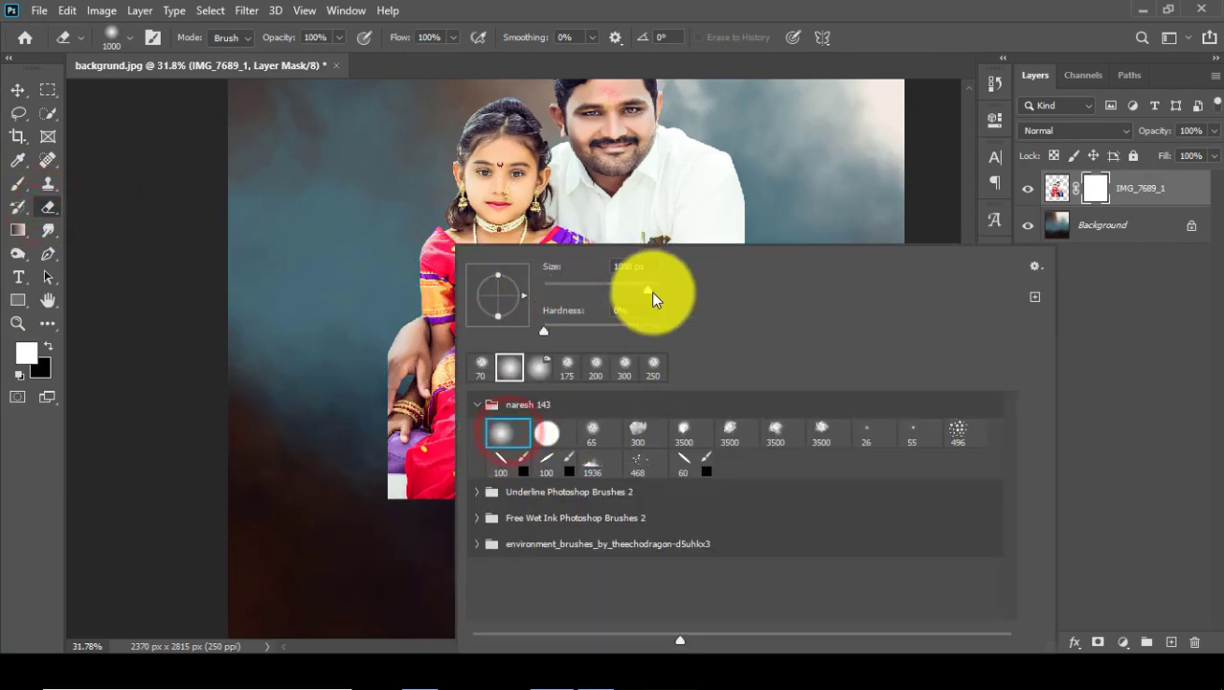
click(53, 206)
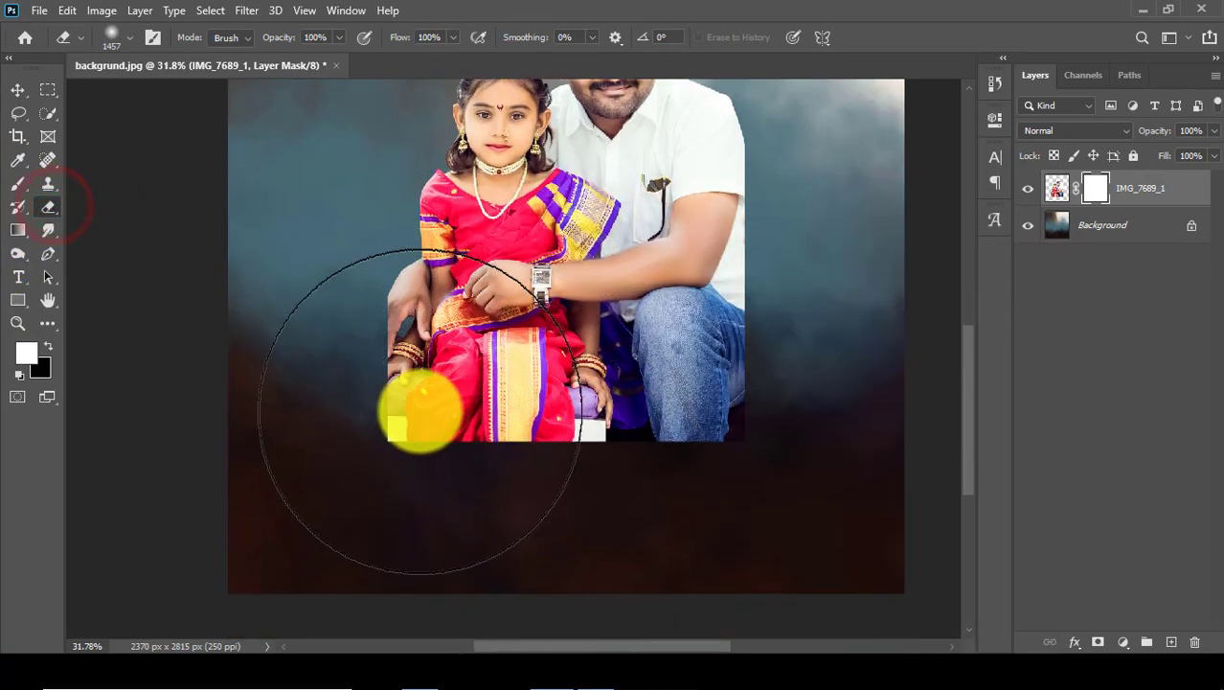
- Fade the photo's lower edge, left of the arm and the skirt, then delete the mask
mouse_move(364, 416)
mouse_down()
mouse_move(421, 459)
mouse_move(700, 459)
mouse_move(798, 429)
mouse_up()
mouse_move(344, 377)
mouse_down()
mouse_move(330, 358)
mouse_move(762, 416)
mouse_up()
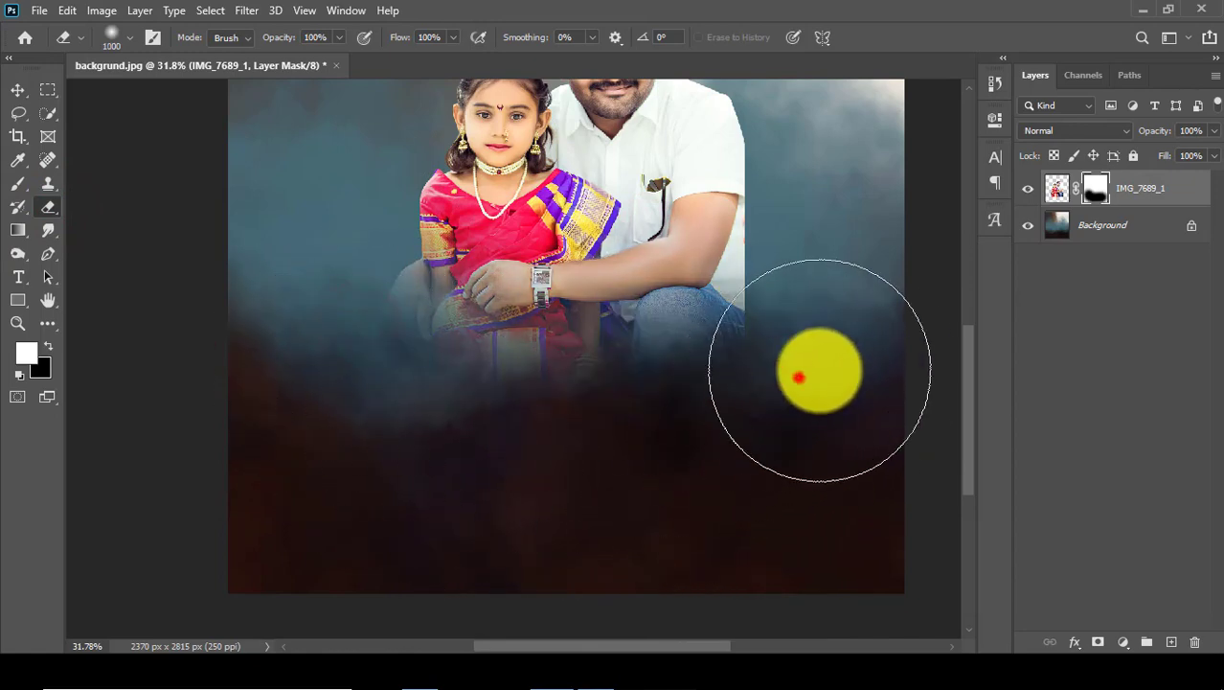
drag(795, 374, 520, 445)
scroll(520, 446, up, 2)
right_click(1095, 187)
click(1095, 237)
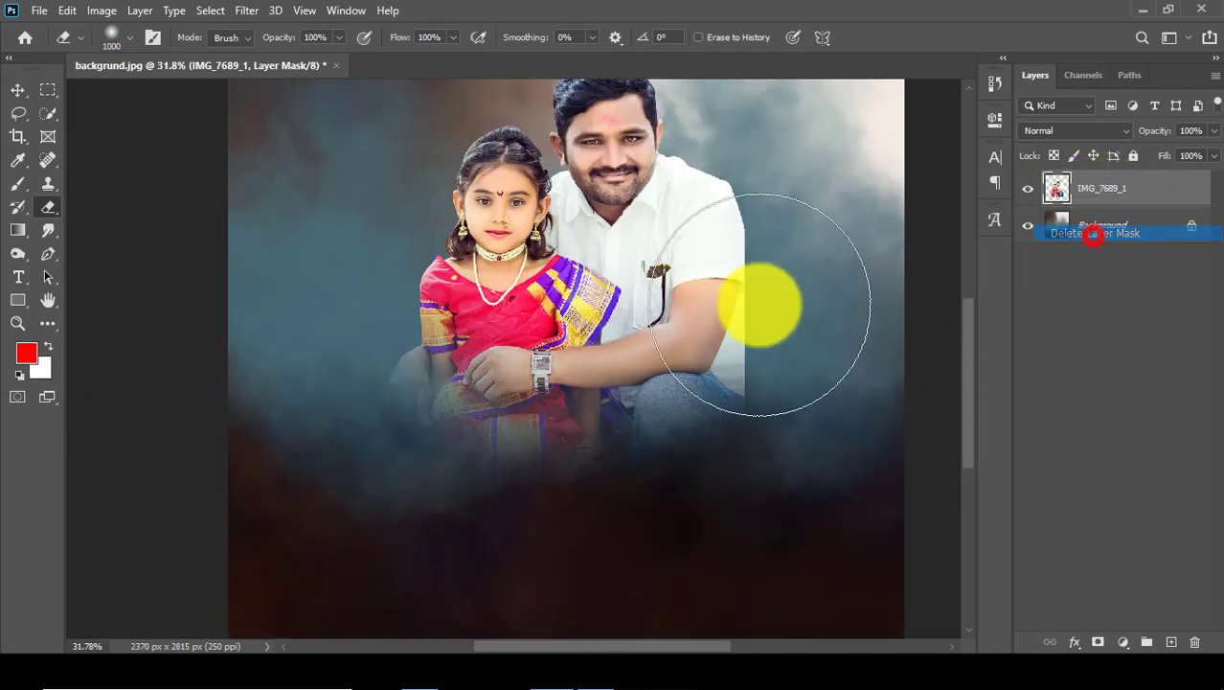
- Draw a Pen path around the photo's bottom and the area beside the man's arm
key(p)
scroll(874, 168, up, 3)
scroll(732, 211, up, 3)
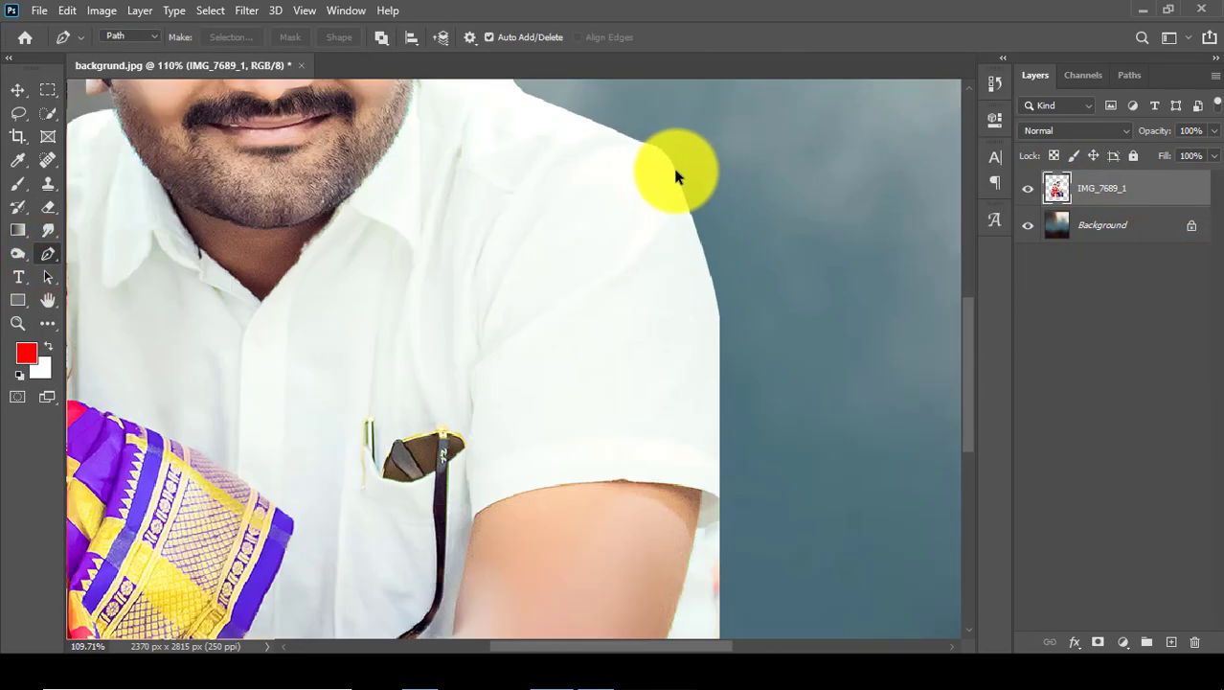
scroll(696, 255, down, 3)
scroll(697, 255, down, 1)
click(709, 354)
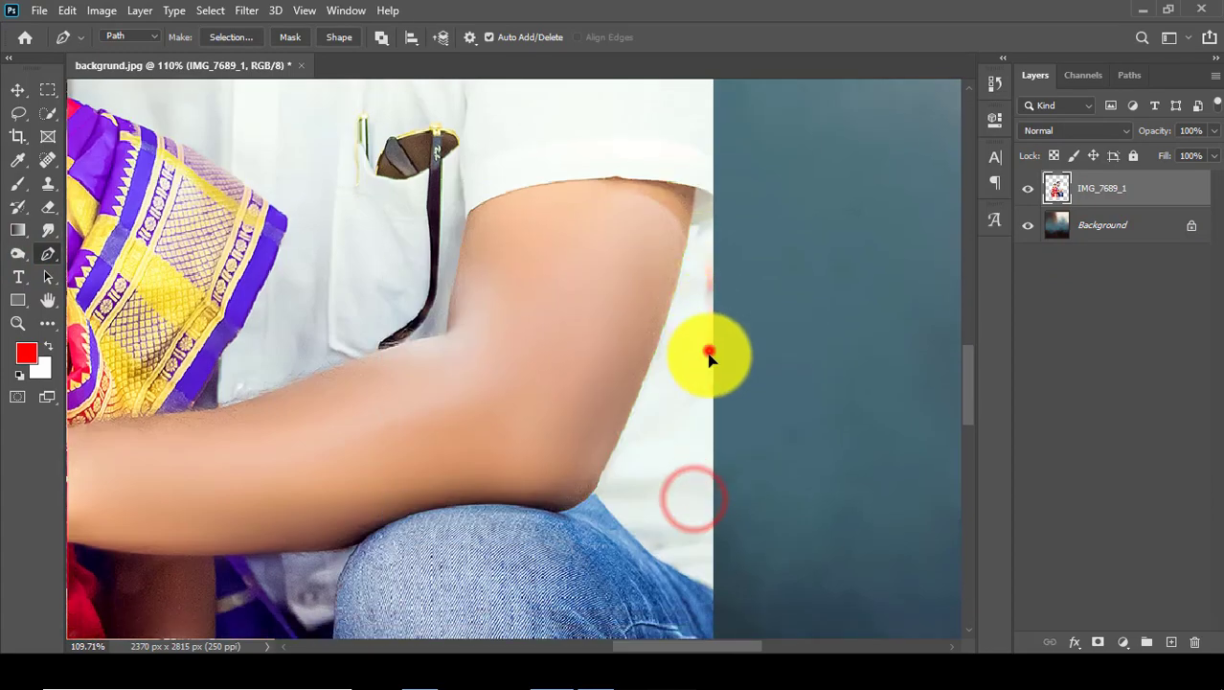
scroll(695, 555, down, 4)
drag(700, 423, 685, 471)
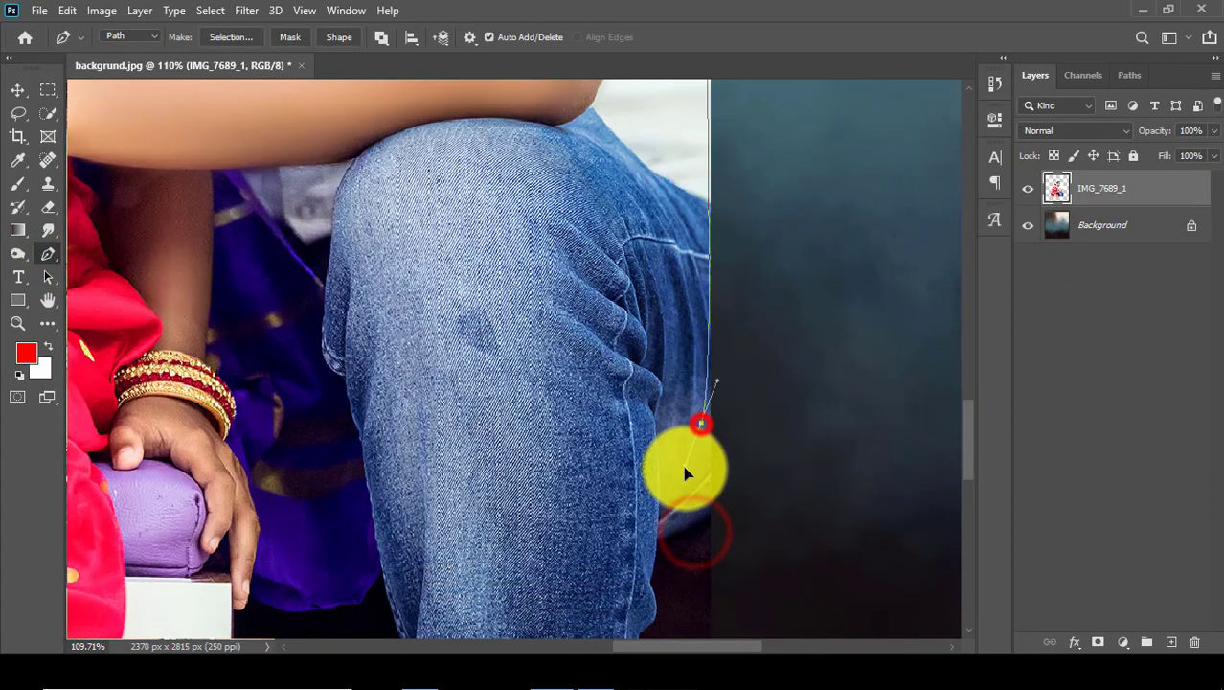
drag(647, 551, 704, 295)
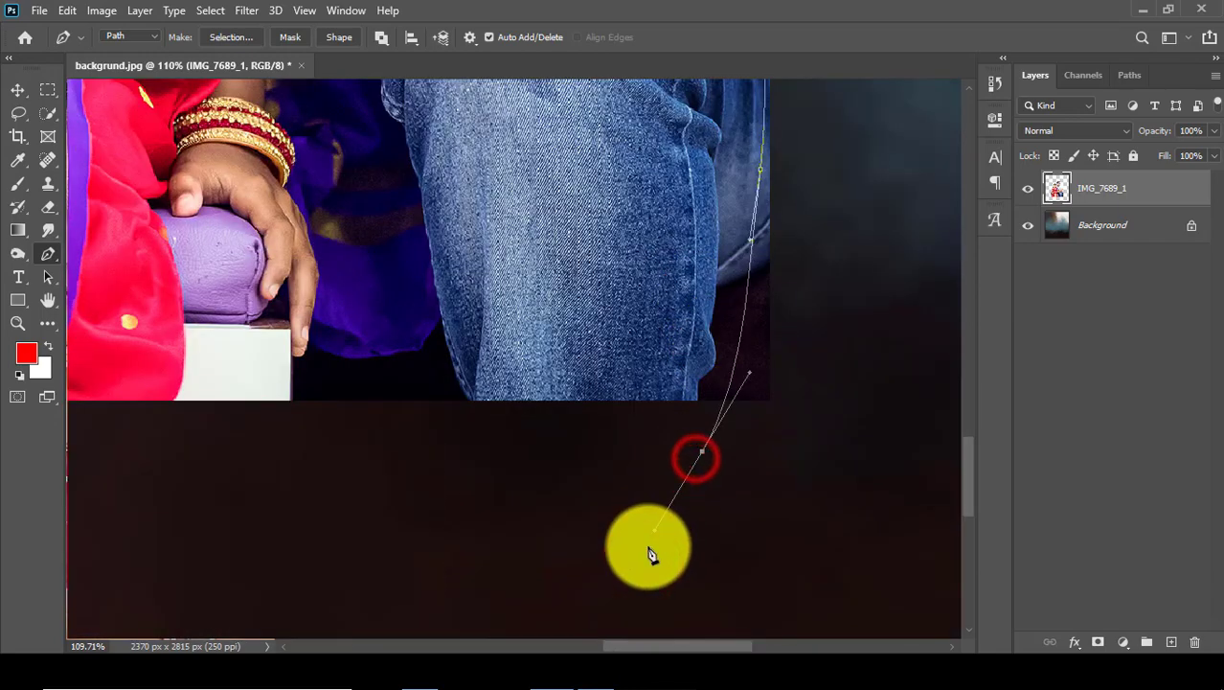
scroll(649, 556, down, 5)
scroll(635, 532, down, 2)
drag(439, 560, 401, 565)
drag(715, 528, 716, 391)
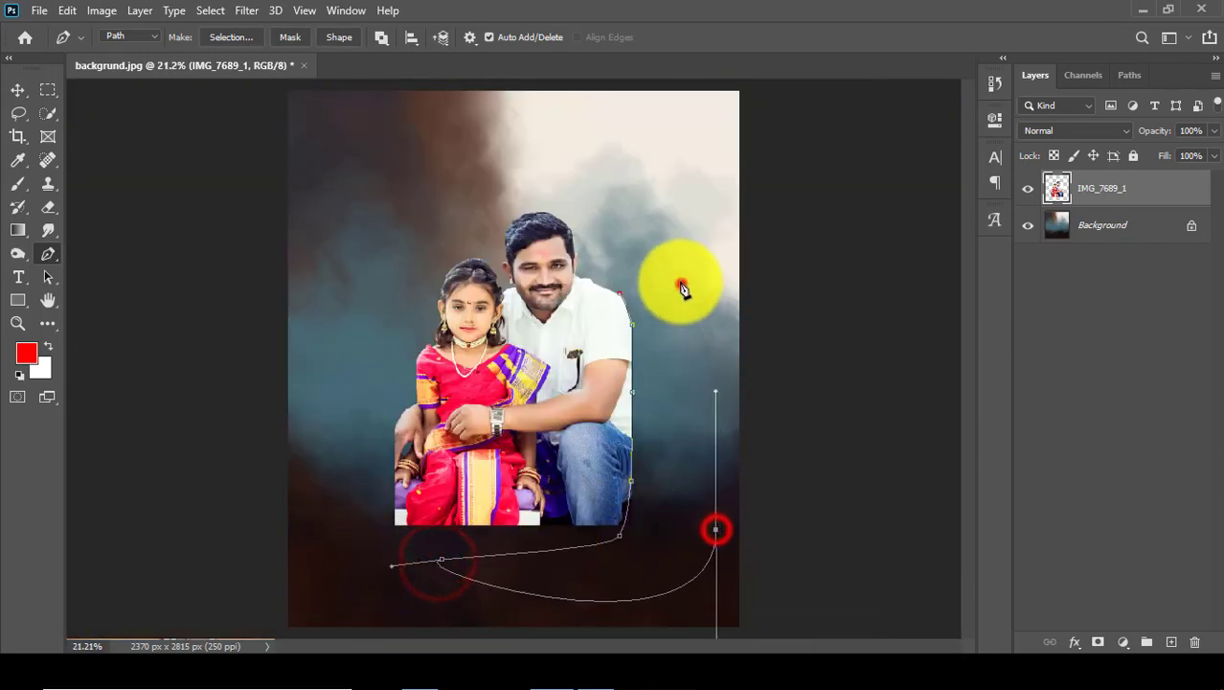
- Convert the path to a selection, add a new mask, and erase the bottom and right-of-jeans areas
right_click(682, 290)
click(700, 316)
click(705, 170)
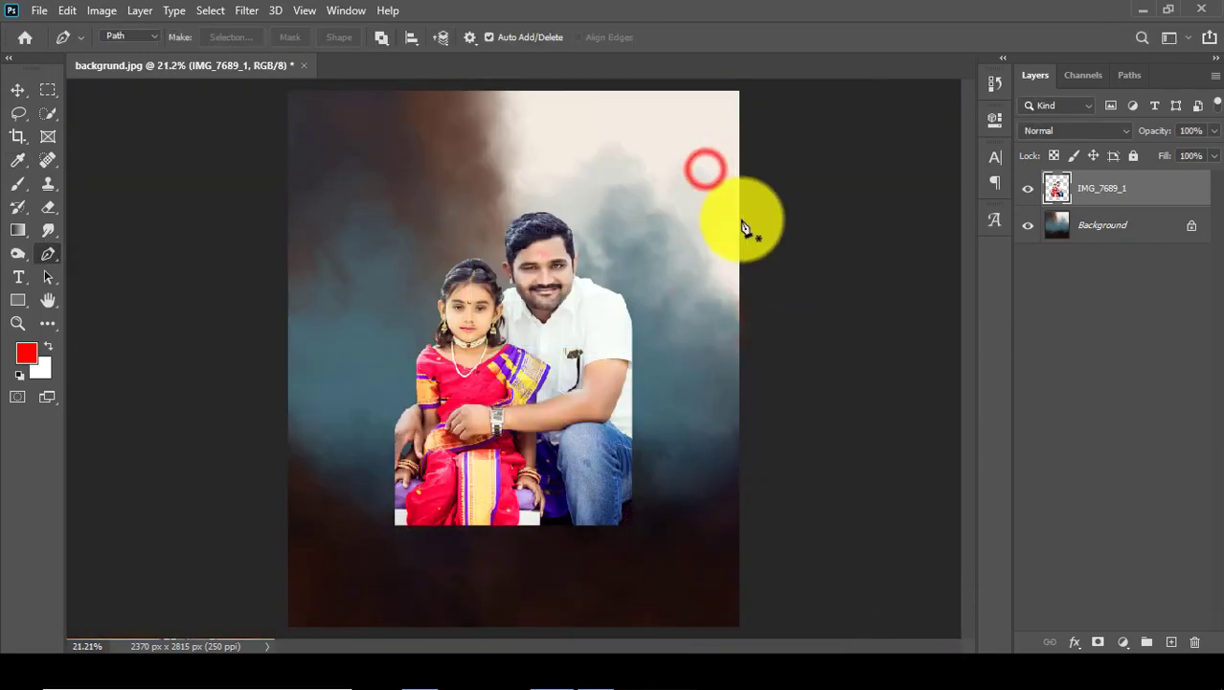
click(19, 112)
click(381, 131)
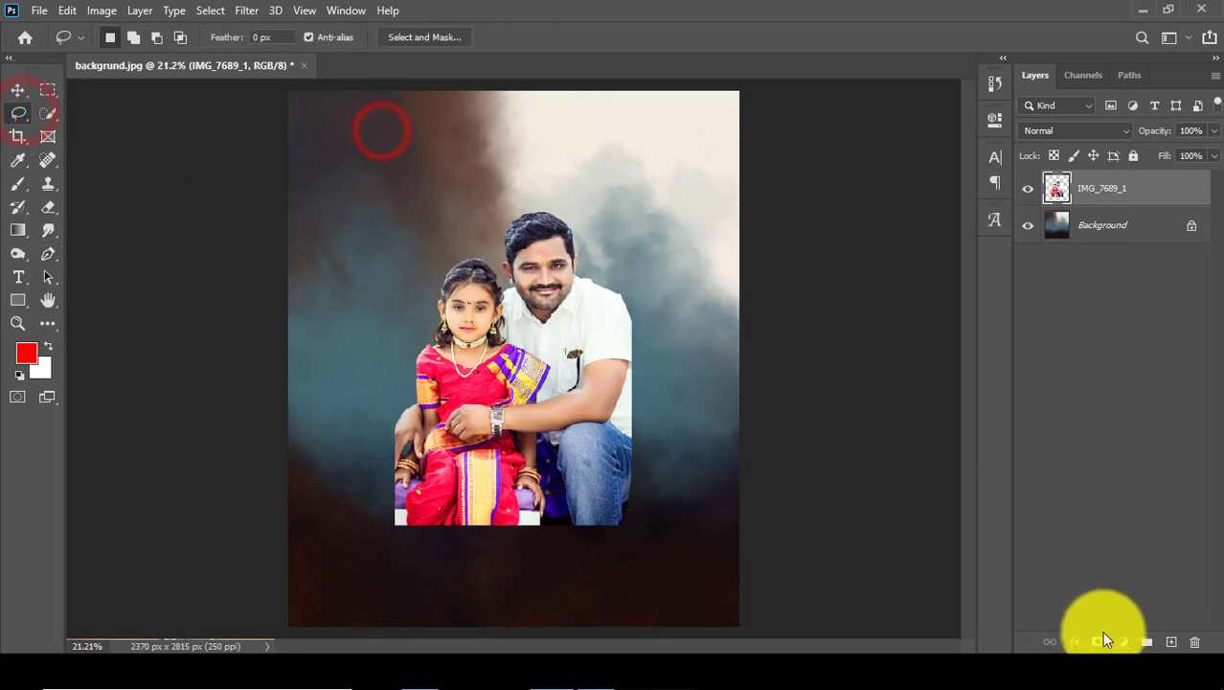
click(48, 207)
drag(375, 456, 482, 530)
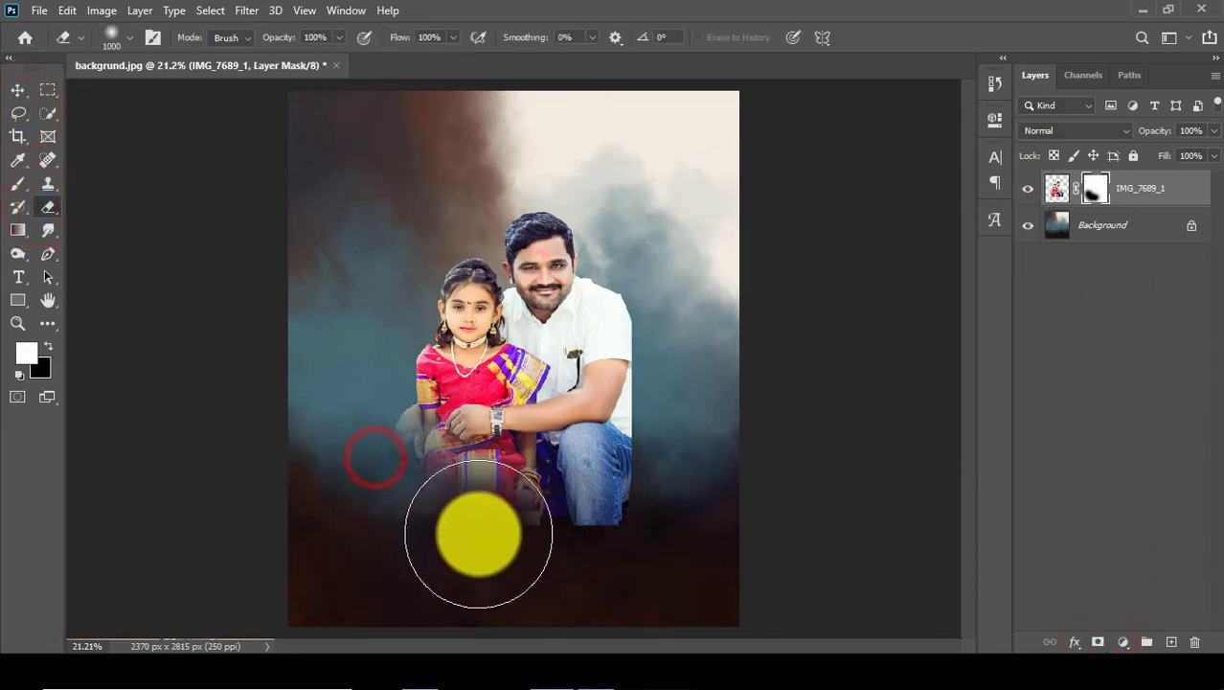
drag(664, 502, 709, 424)
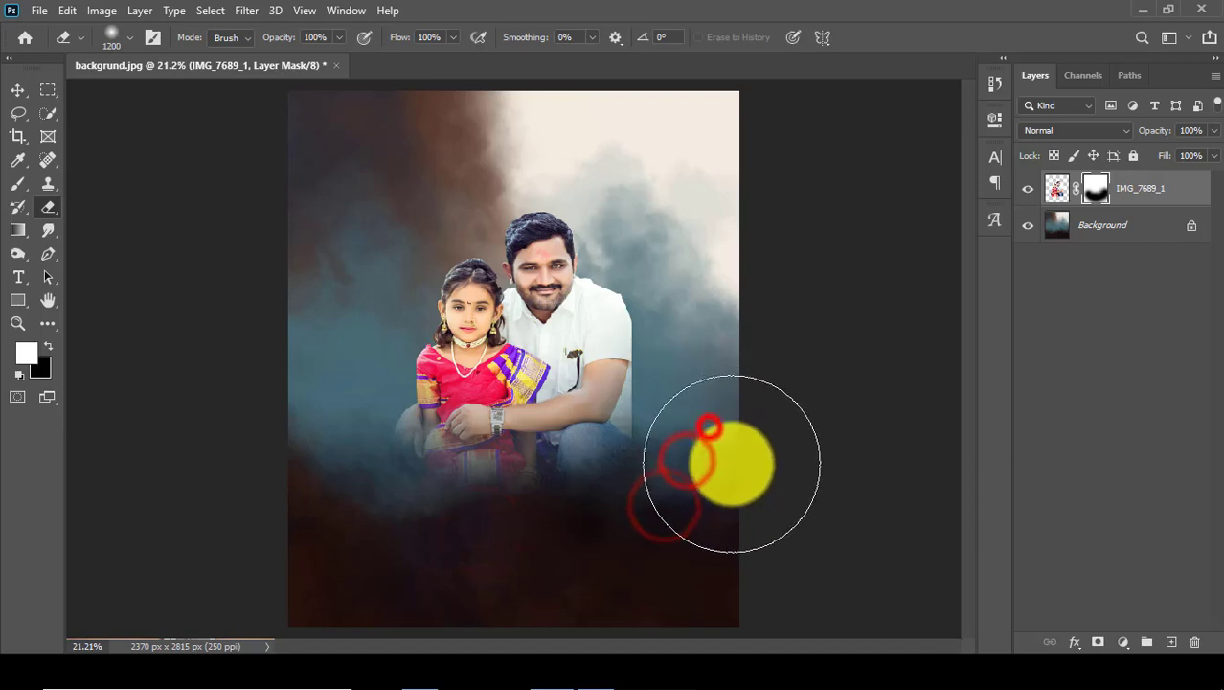
click(701, 455)
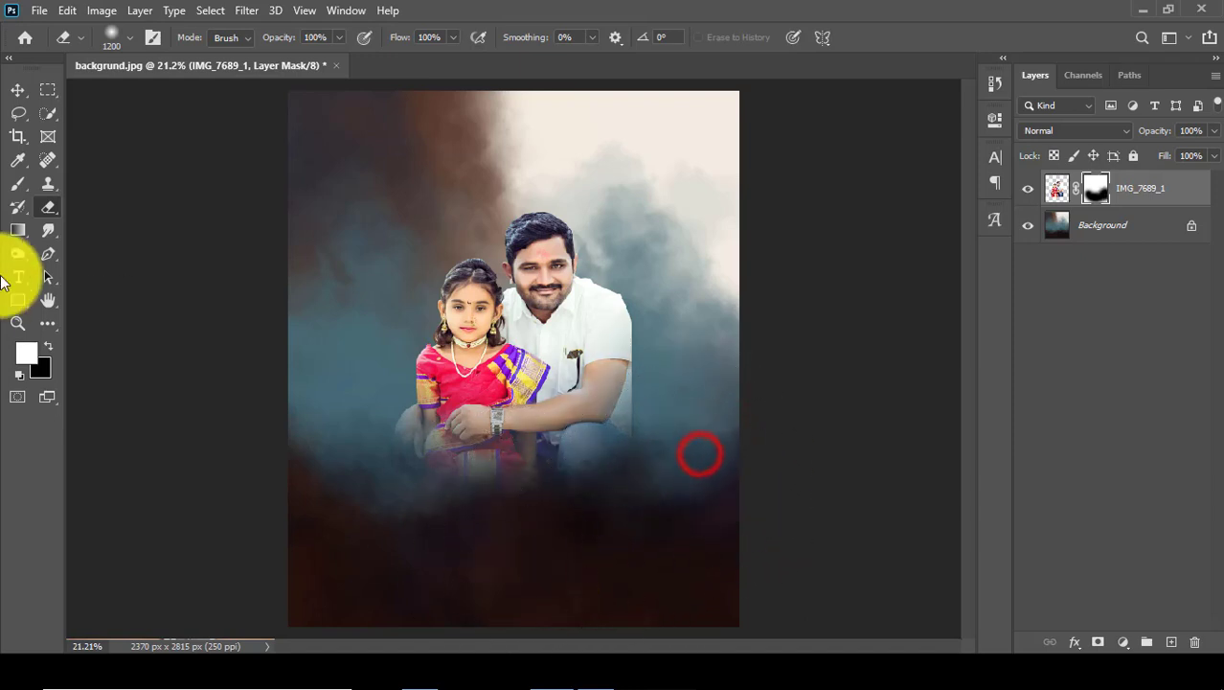
- Draw a second path along the man's right side, make it a selection, then clear it
click(49, 246)
scroll(653, 477, up, 5)
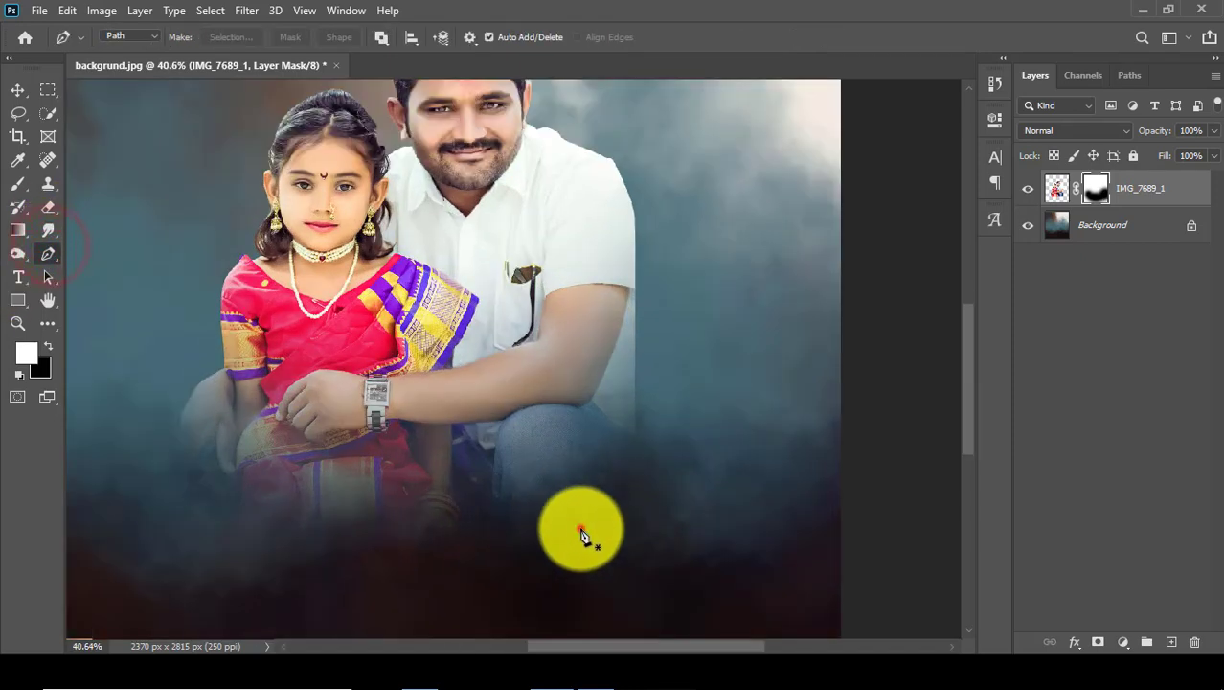
click(581, 529)
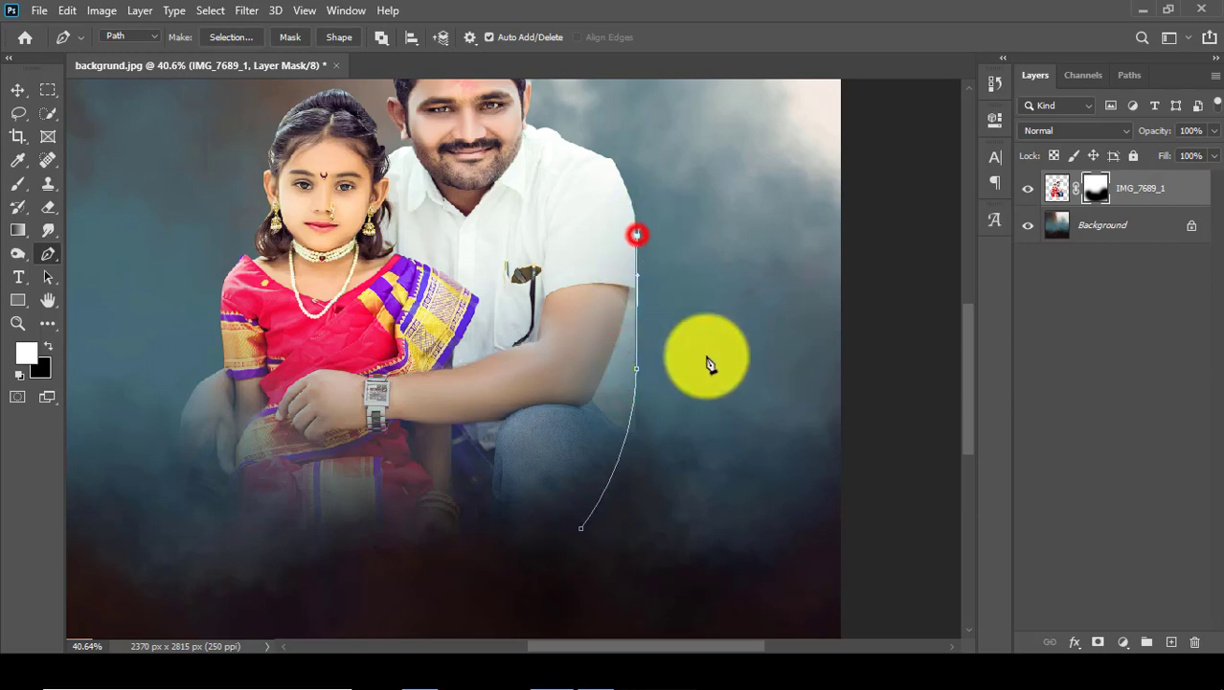
click(714, 410)
click(628, 560)
right_click(765, 227)
click(800, 290)
click(728, 155)
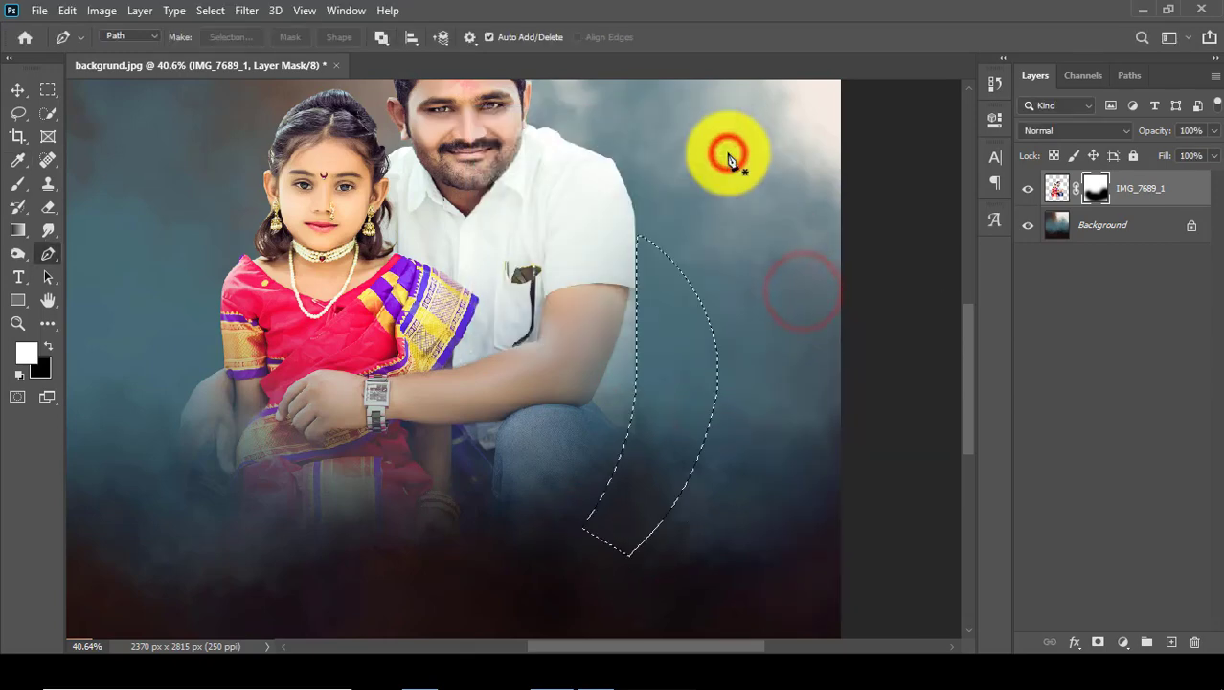
click(18, 112)
click(227, 128)
scroll(555, 446, down, 2)
- Move the family photo down and to the left
scroll(555, 446, down, 4)
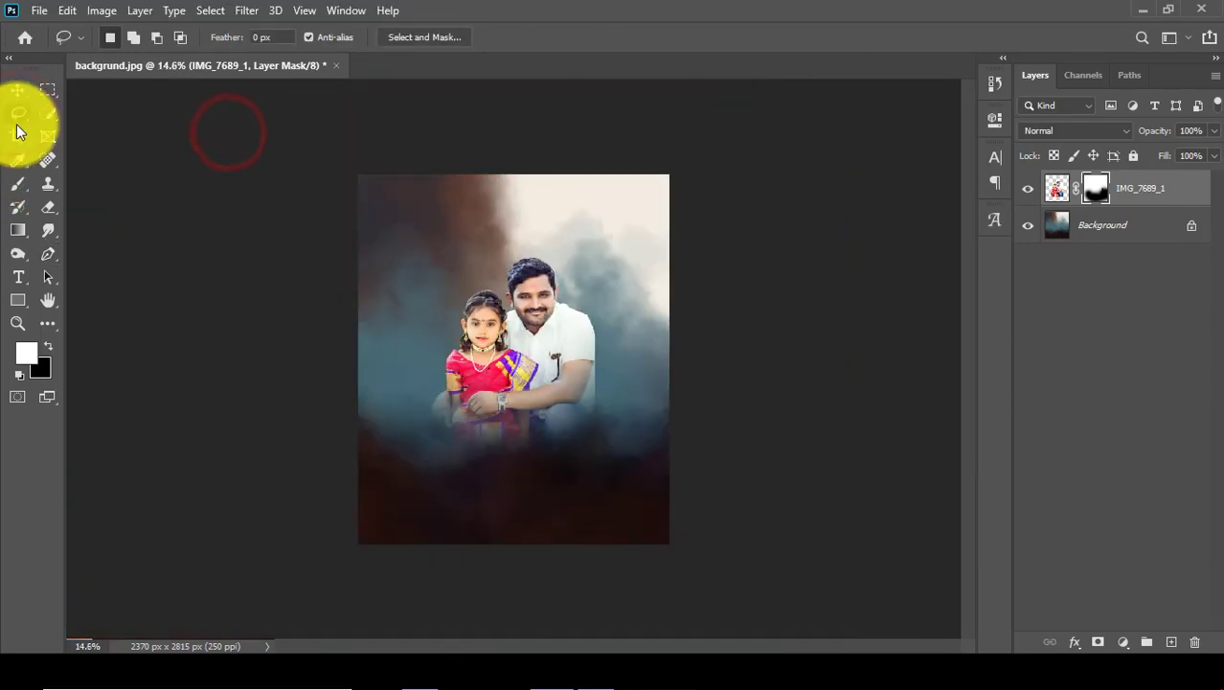
click(17, 89)
scroll(565, 359, up, 2)
mouse_move(568, 359)
mouse_down()
mouse_move(540, 415)
mouse_move(552, 441)
mouse_up()
scroll(555, 440, down, 2)
scroll(556, 441, up, 1)
scroll(555, 440, up, 1)
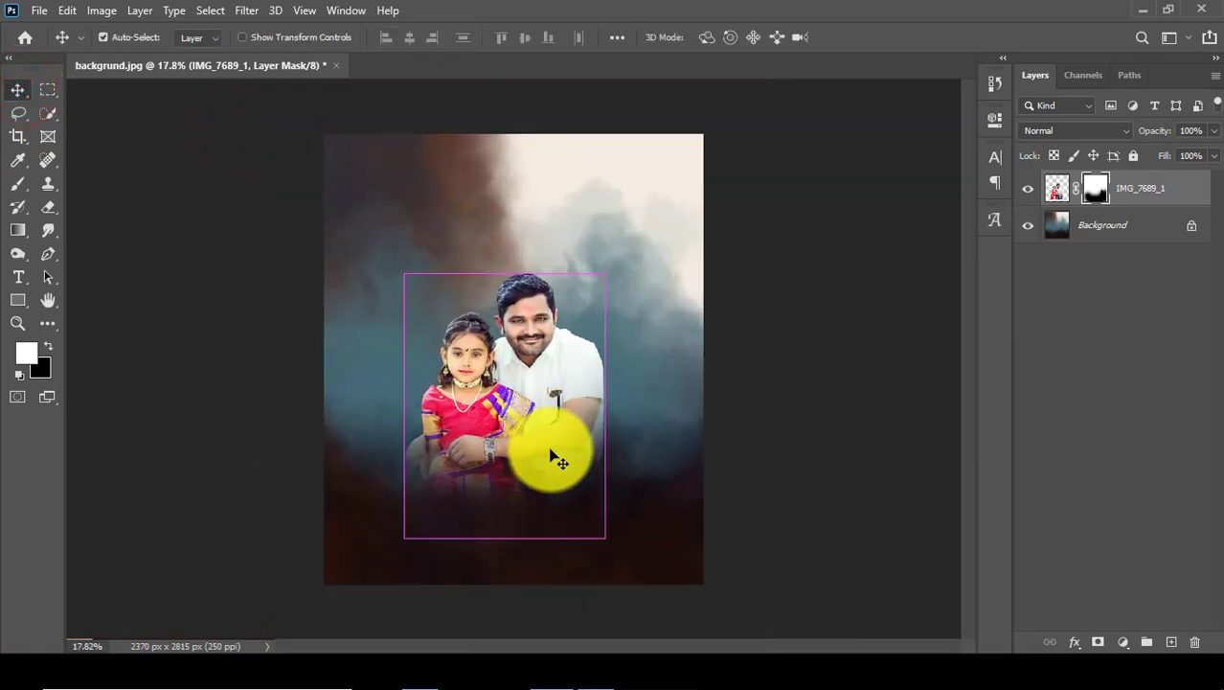
- Scale the father-and-daughter layer to about 90.55% and return to the photo folder
key(ctrl+t)
drag(604, 537, 595, 523)
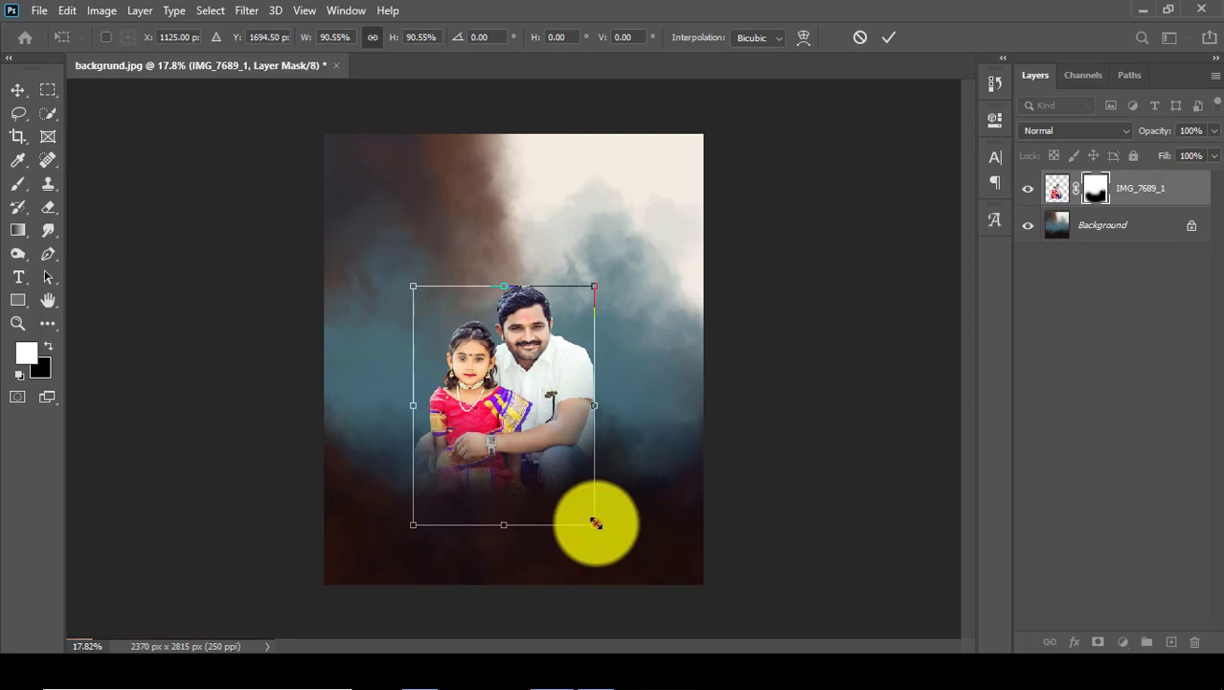
click(890, 37)
scroll(642, 368, up, 1)
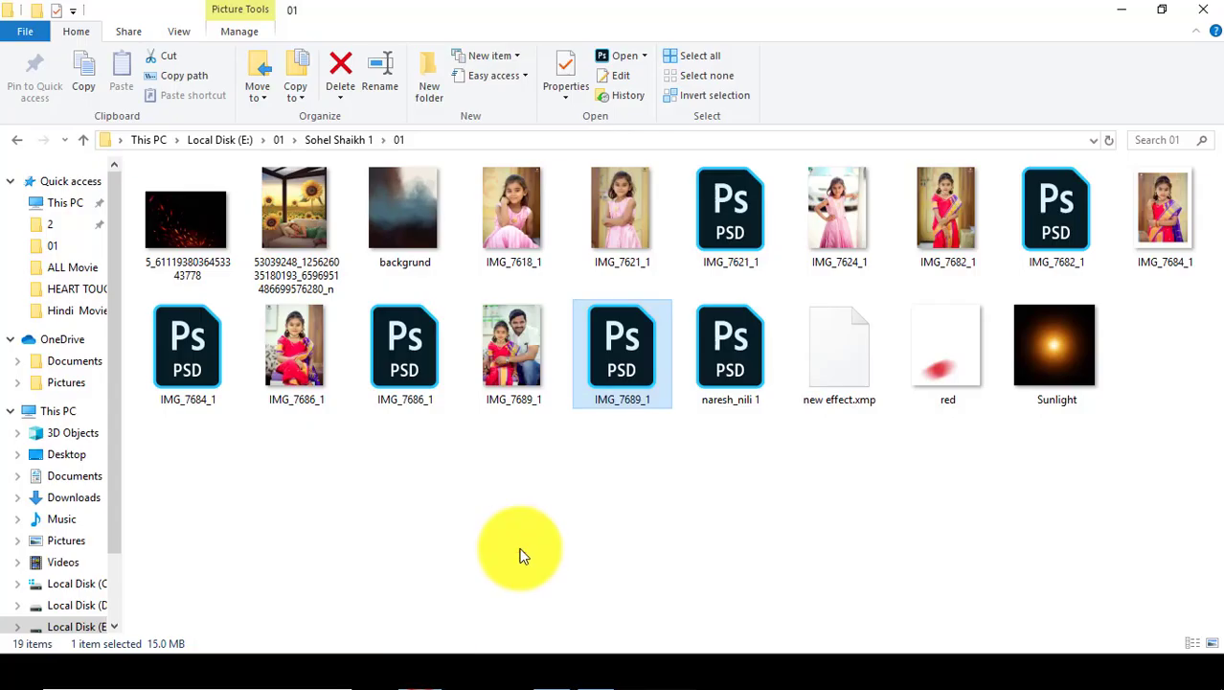
click(520, 548)
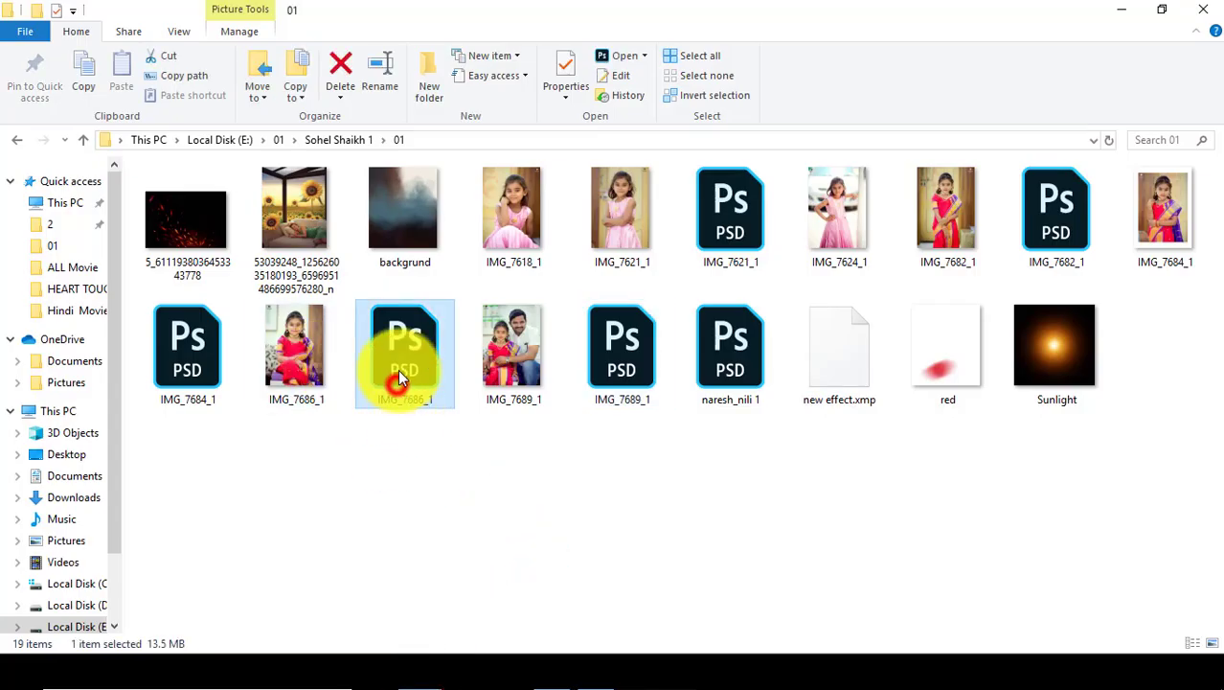
- Place IMG_7686_1 as a layer and move the seated girl to the right of the man
drag(398, 369, 594, 273)
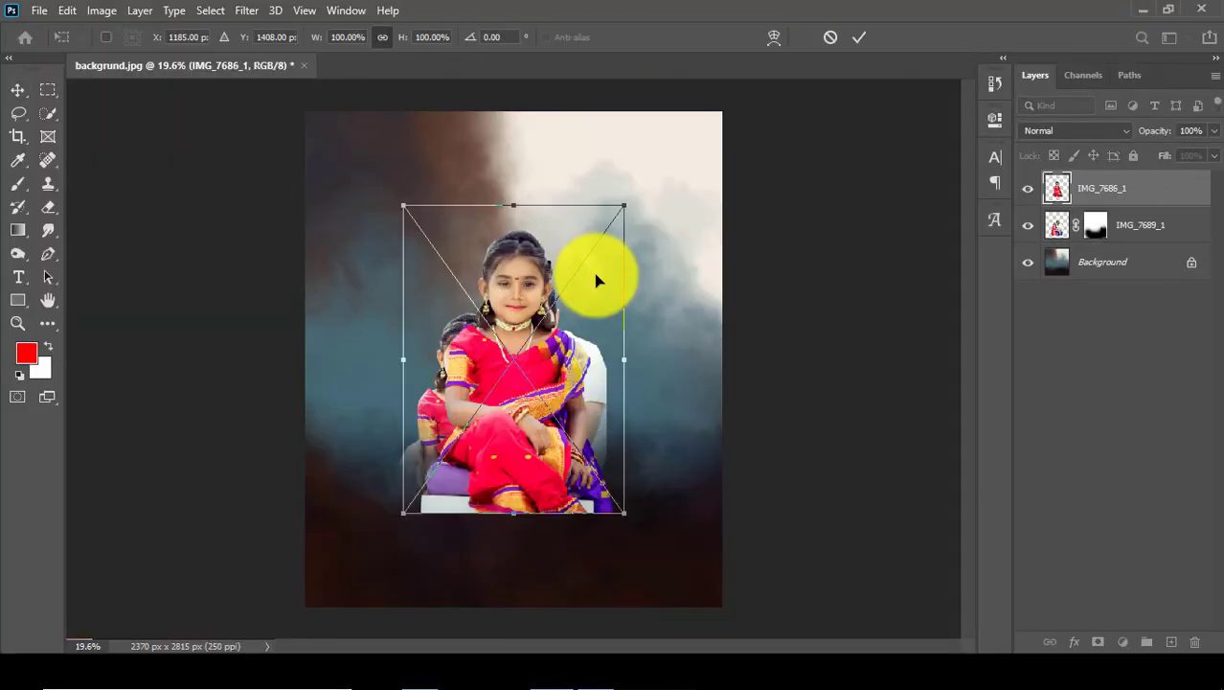
key(Return)
scroll(517, 287, up, 10)
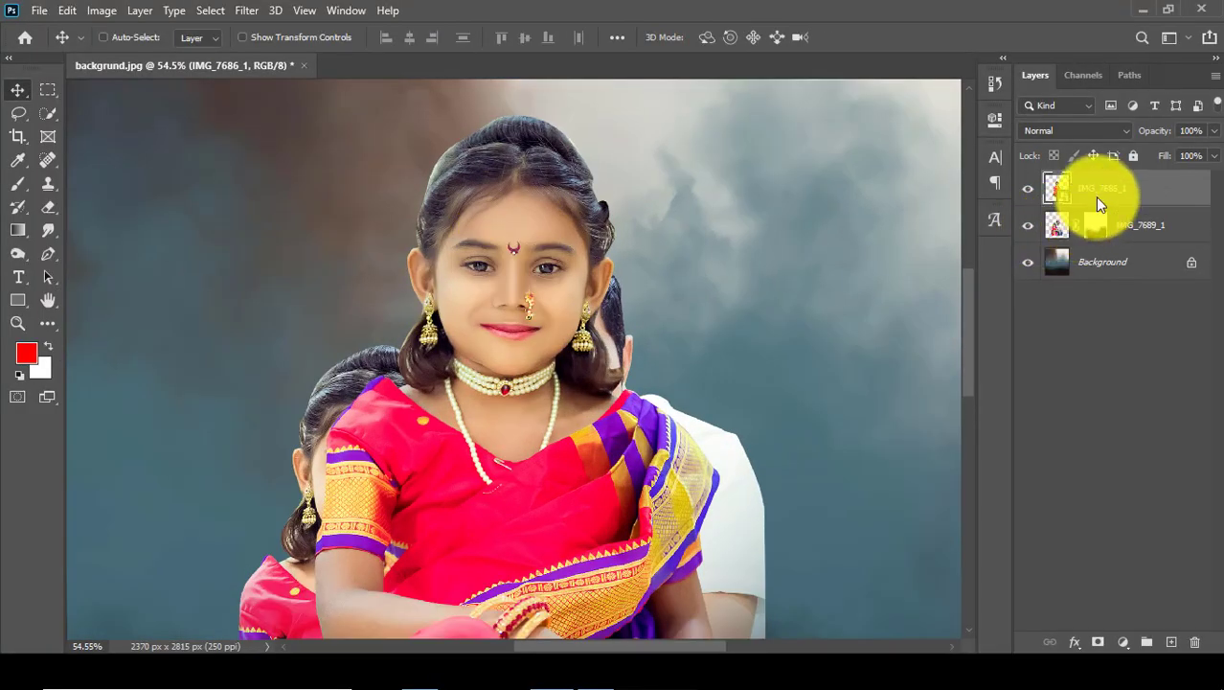
right_click(1100, 203)
click(903, 337)
scroll(461, 360, down, 5)
drag(555, 336, 812, 290)
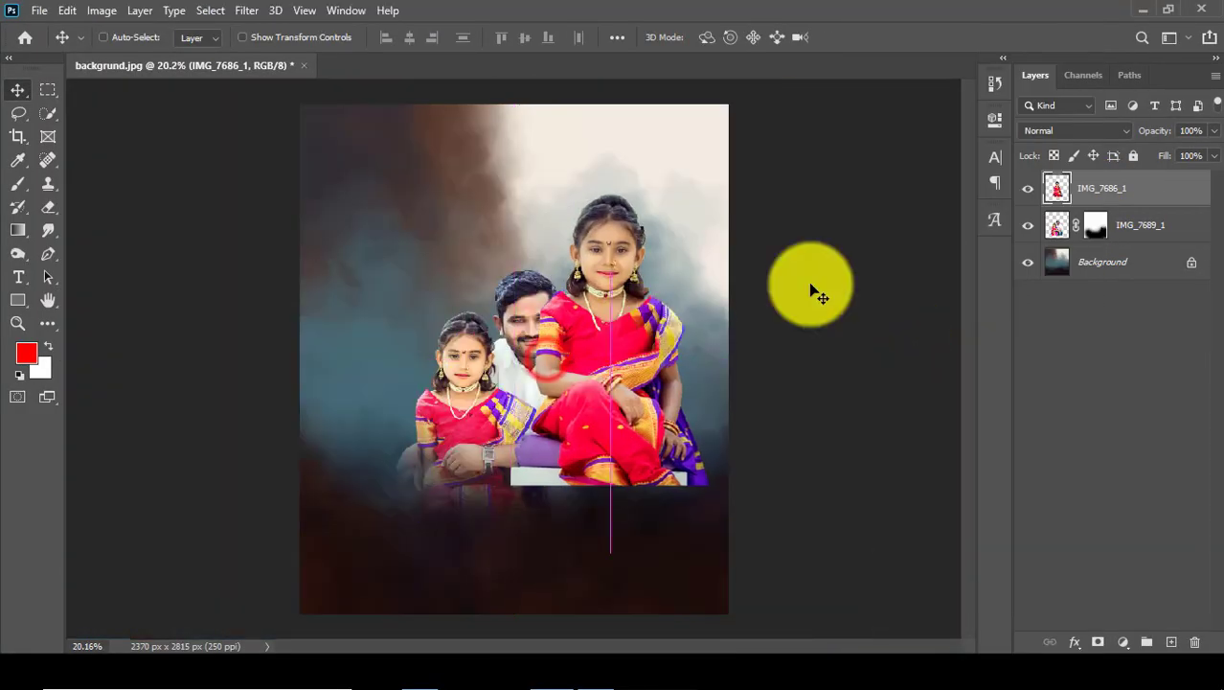
- Put IMG_7689_1 above the seated girl, nudge her behind the man, and return to the folder
drag(1102, 226, 1090, 192)
drag(650, 330, 628, 334)
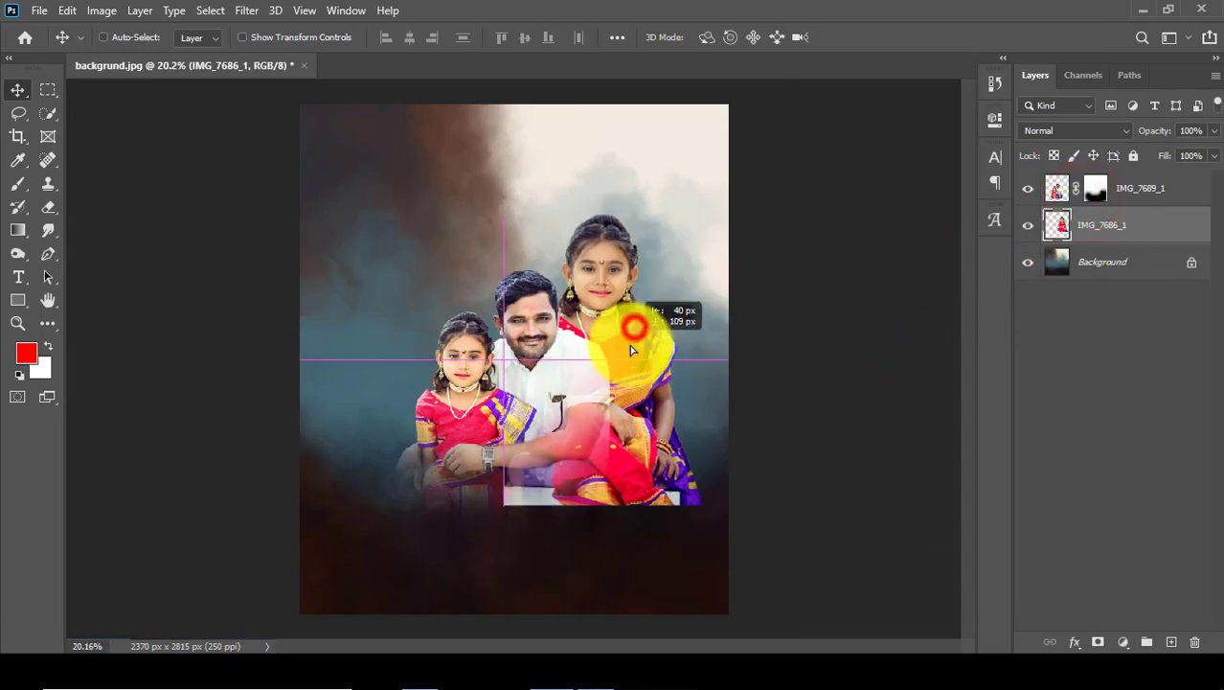
click(428, 671)
click(529, 580)
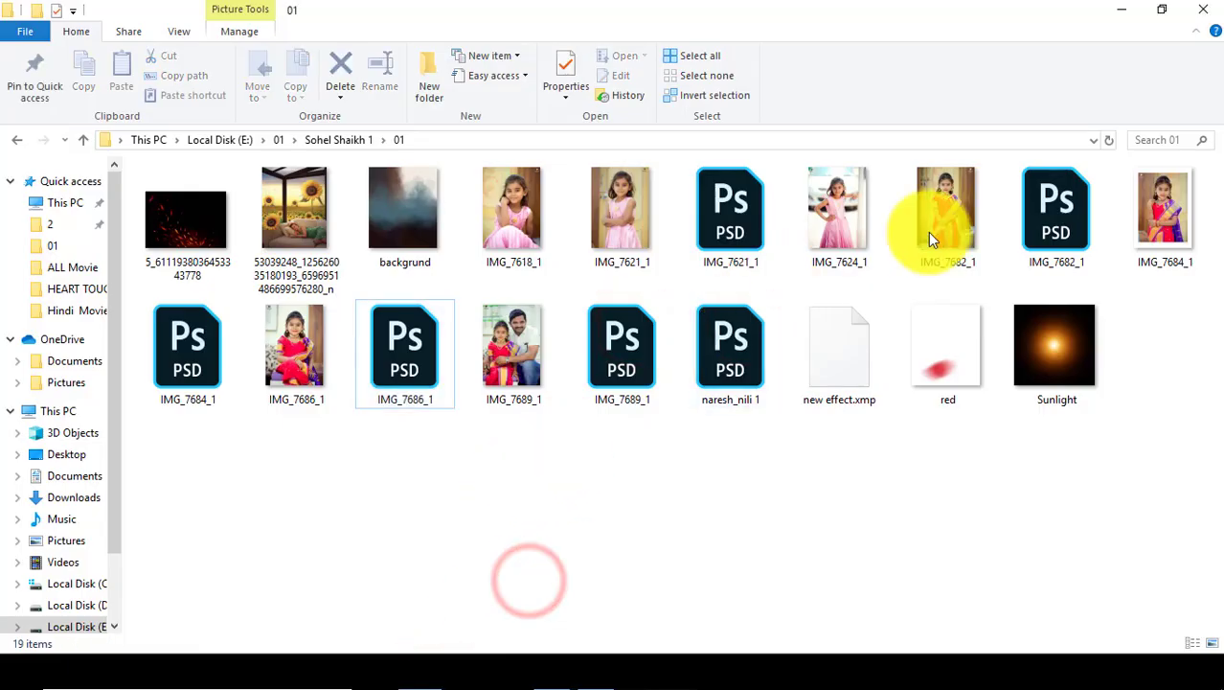
- Place IMG_7684_1 and IMG_7682_1 into the composite as new layers
click(1055, 210)
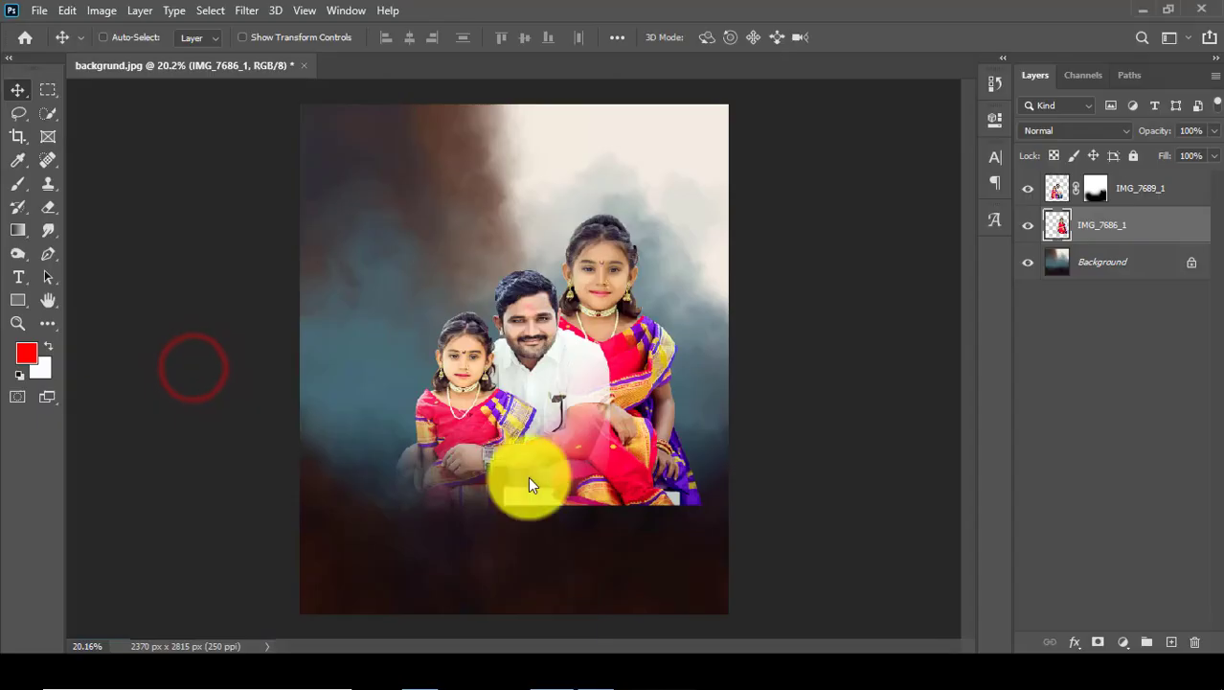
drag(197, 360, 528, 476)
key(Return)
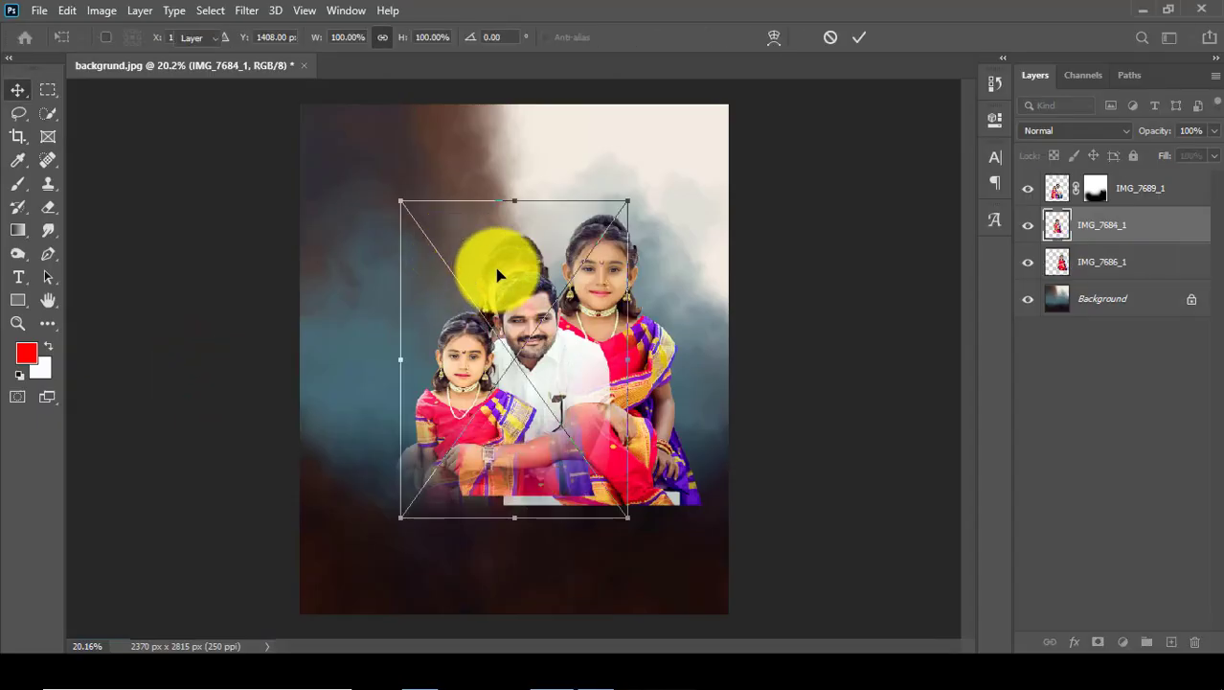
key(Return)
key(Return)
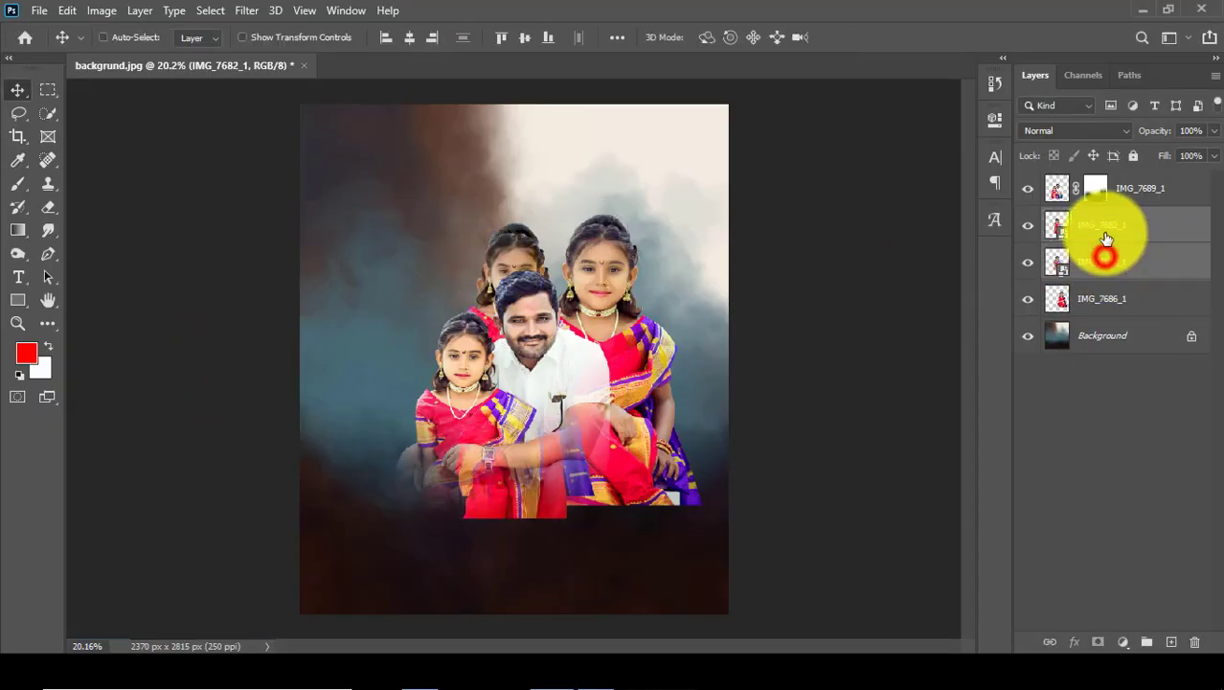
right_click(1106, 238)
click(921, 335)
- Hide IMG_7682_1 and move the IMG_7684_1 standing girl left of the man
drag(766, 309, 694, 263)
click(1126, 231)
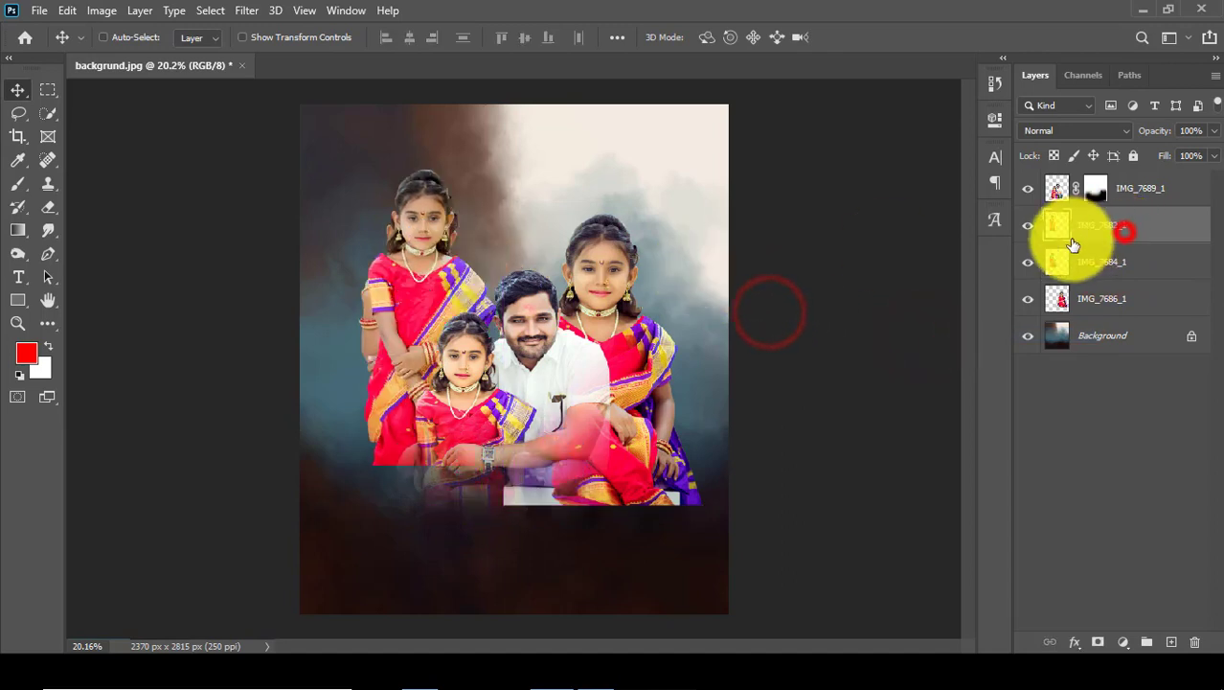
click(1028, 225)
click(1098, 262)
mouse_move(478, 308)
mouse_down()
mouse_move(459, 398)
mouse_move(459, 355)
mouse_up()
- Show IMG_7682_1, place it below the seated girl layer, and move it to the top centre
click(1028, 225)
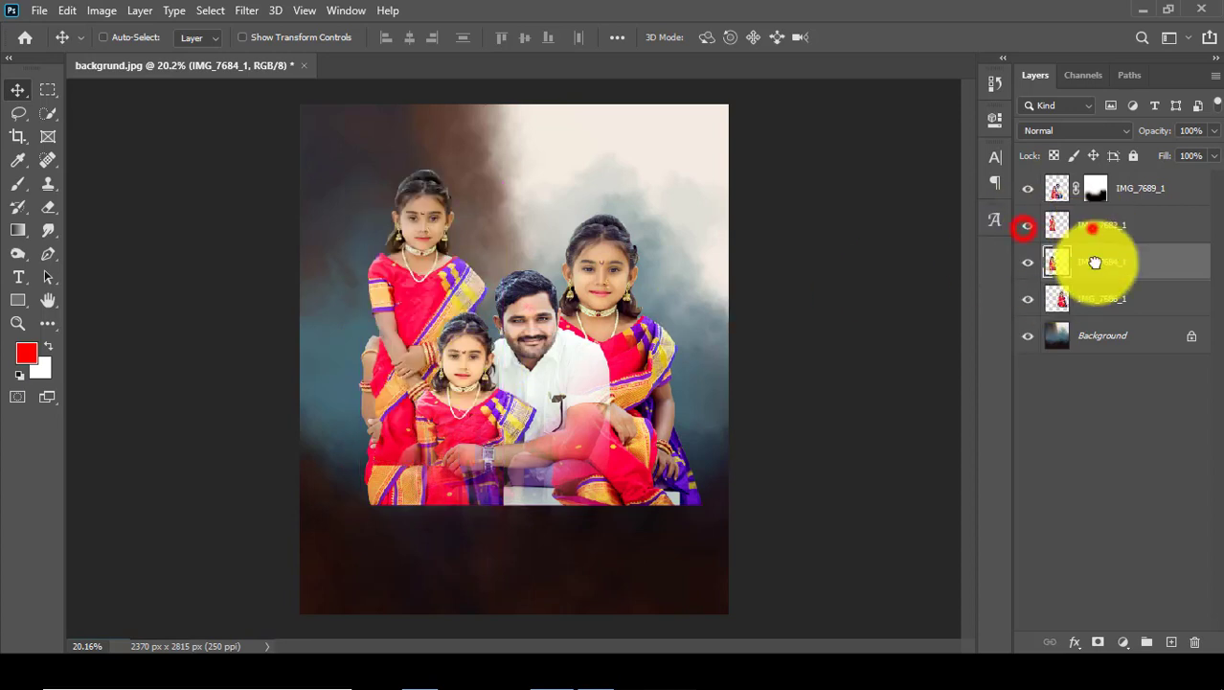
drag(1093, 225, 1094, 311)
drag(622, 370, 713, 280)
- Scale the top girl to about 90.23% and commit the transform
key(ctrl+t)
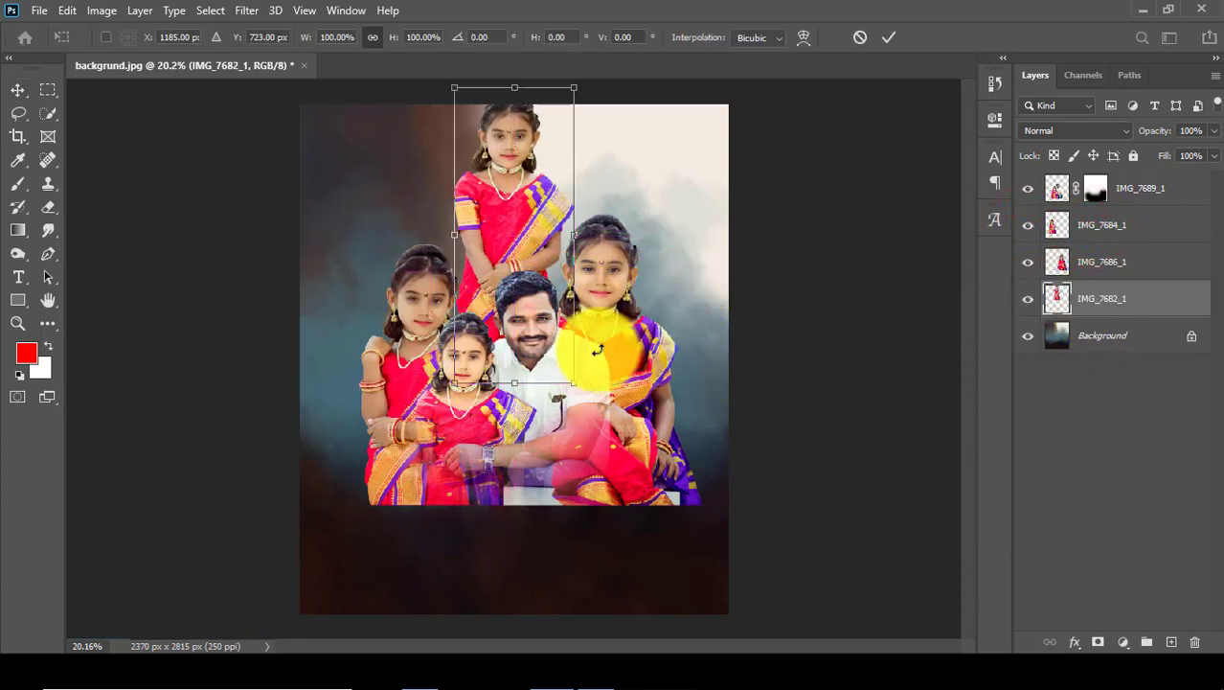
mouse_move(573, 374)
mouse_down()
mouse_move(547, 320)
mouse_move(579, 413)
mouse_up()
drag(550, 332, 544, 324)
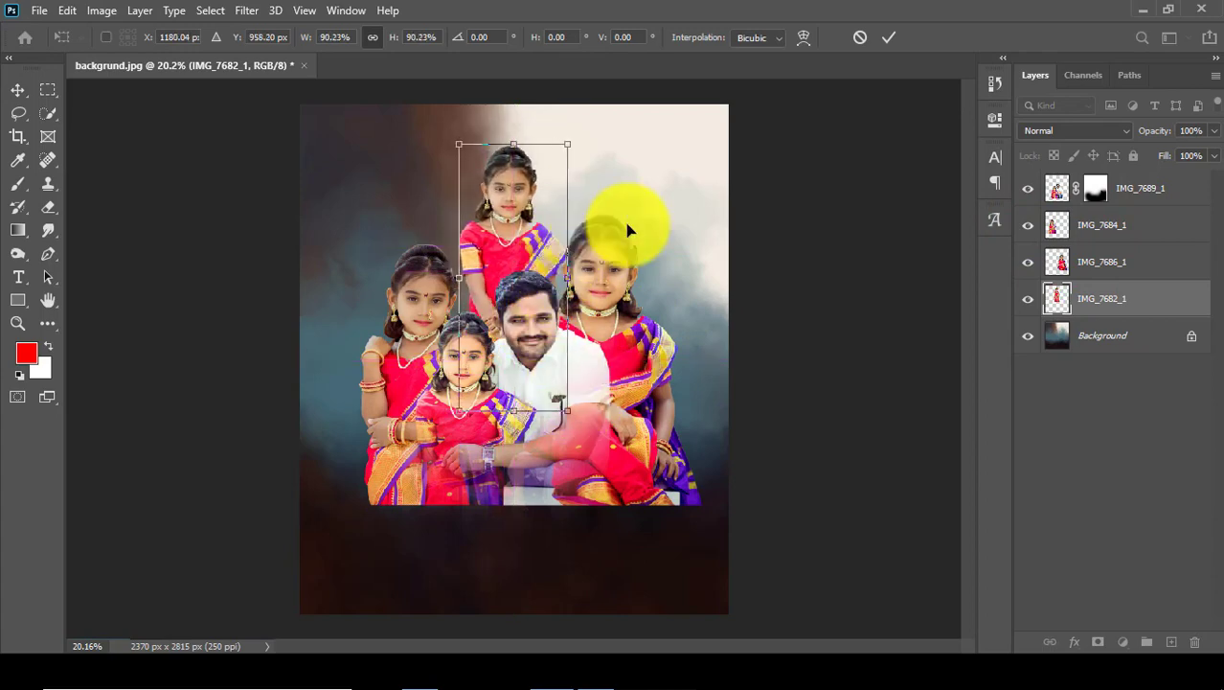
click(884, 42)
scroll(479, 314, up, 5)
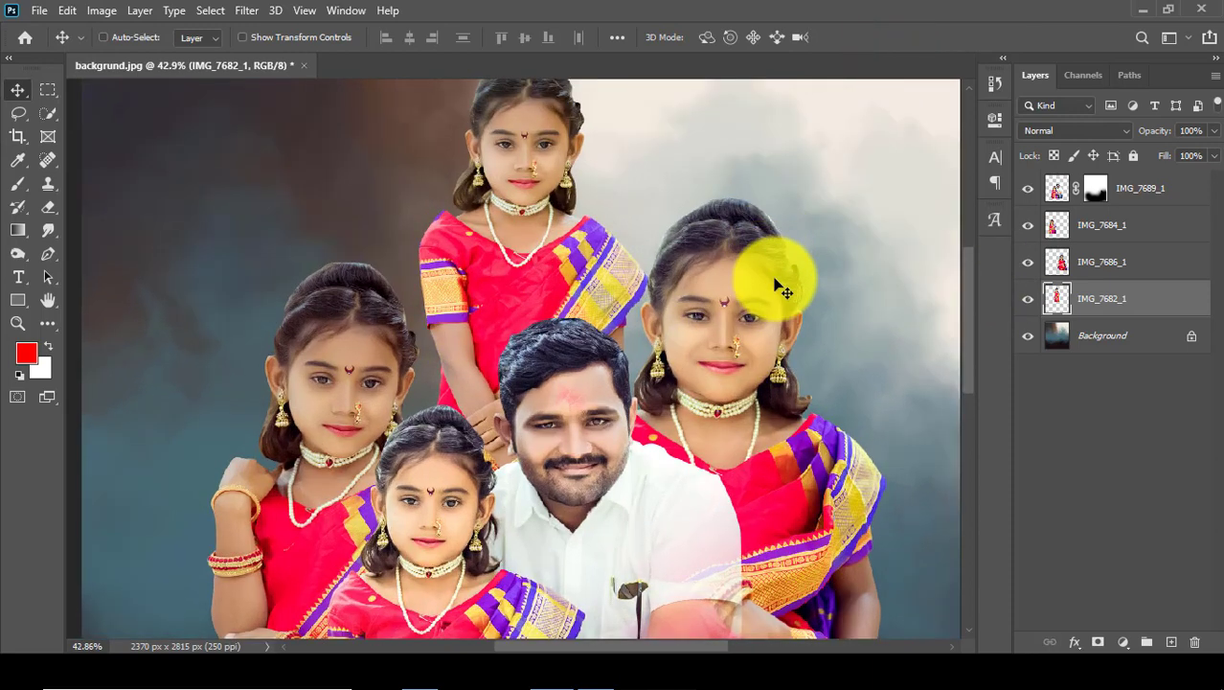
scroll(757, 278, up, 1)
- Open the Camera Raw Filter on the IMG_7684_1 layer
click(1102, 260)
click(1043, 227)
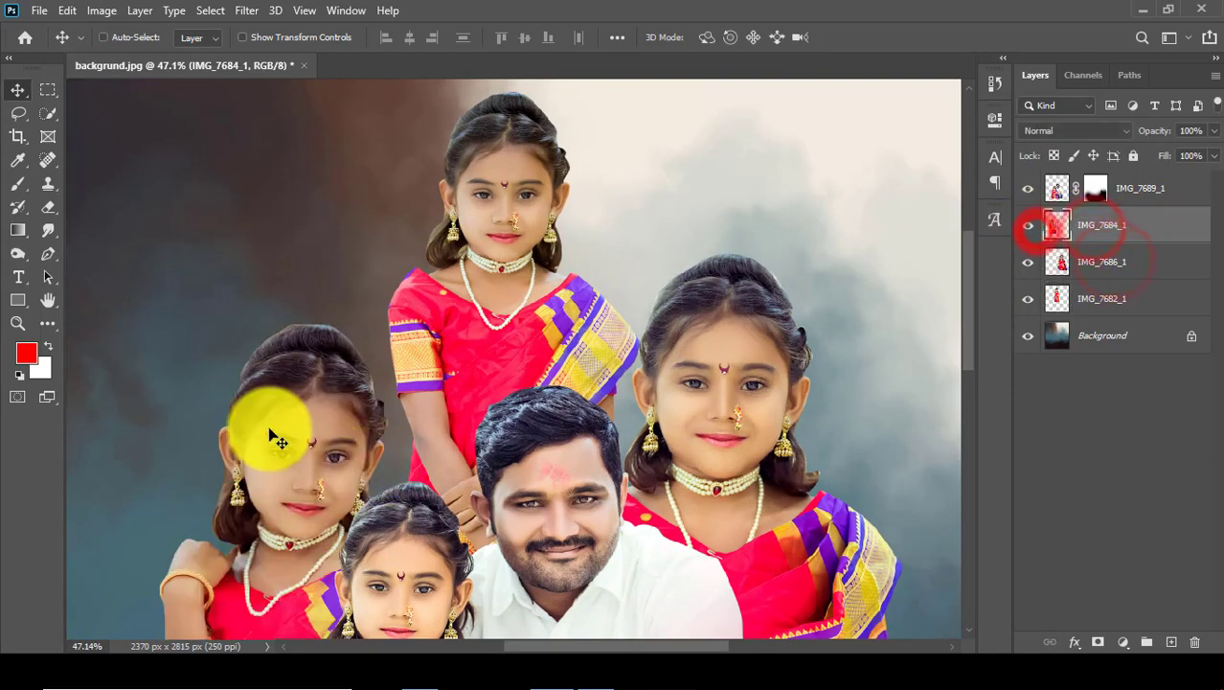
click(248, 15)
click(365, 117)
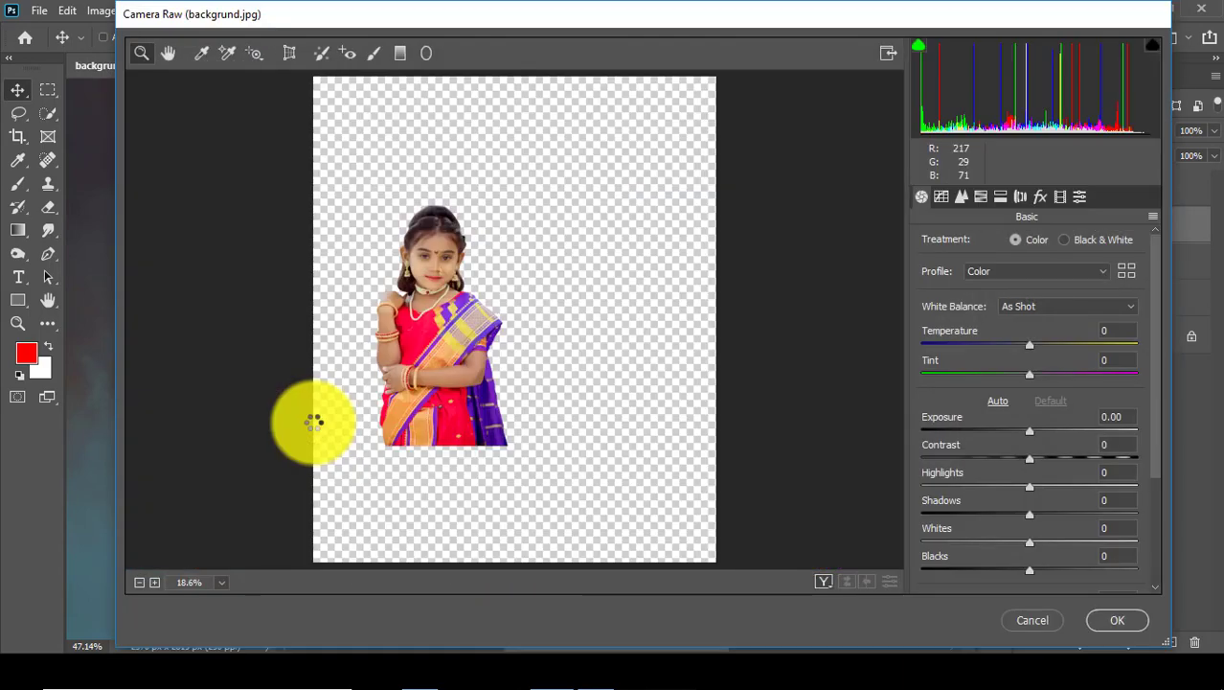
- Apply the 'new effect' Camera Raw preset to the IMG_7684_1 girl and confirm
click(1079, 197)
mouse_move(1158, 261)
mouse_down()
mouse_move(1161, 458)
mouse_move(1109, 473)
mouse_up()
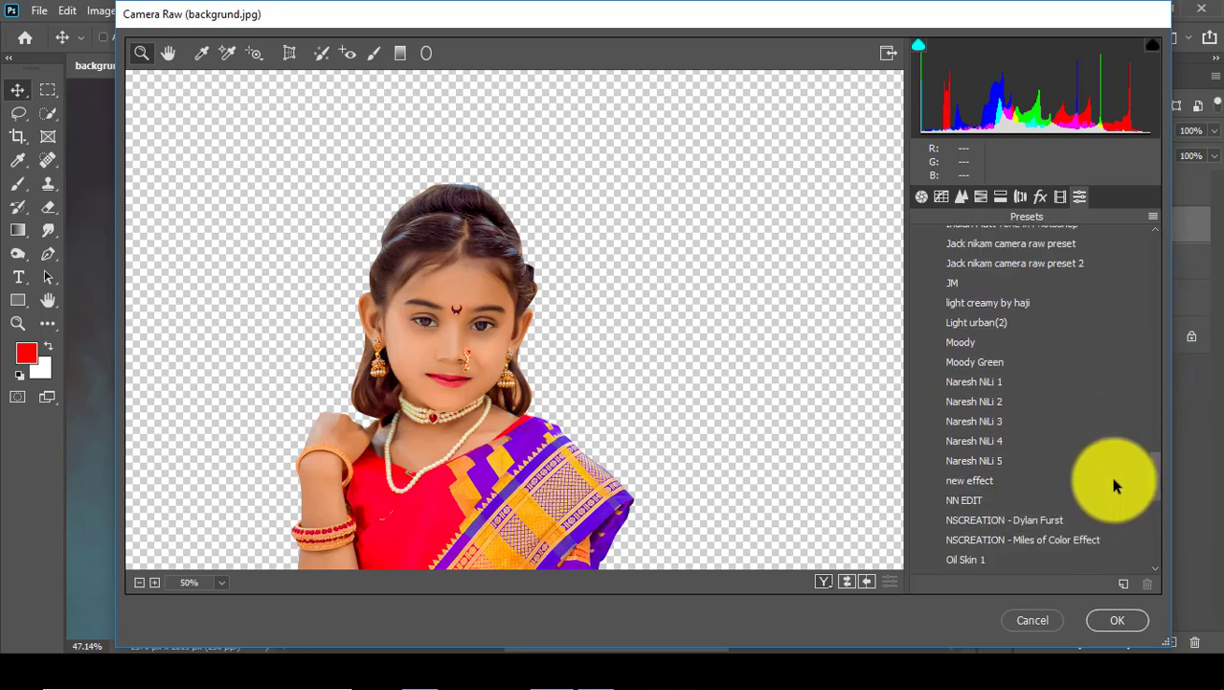
click(975, 482)
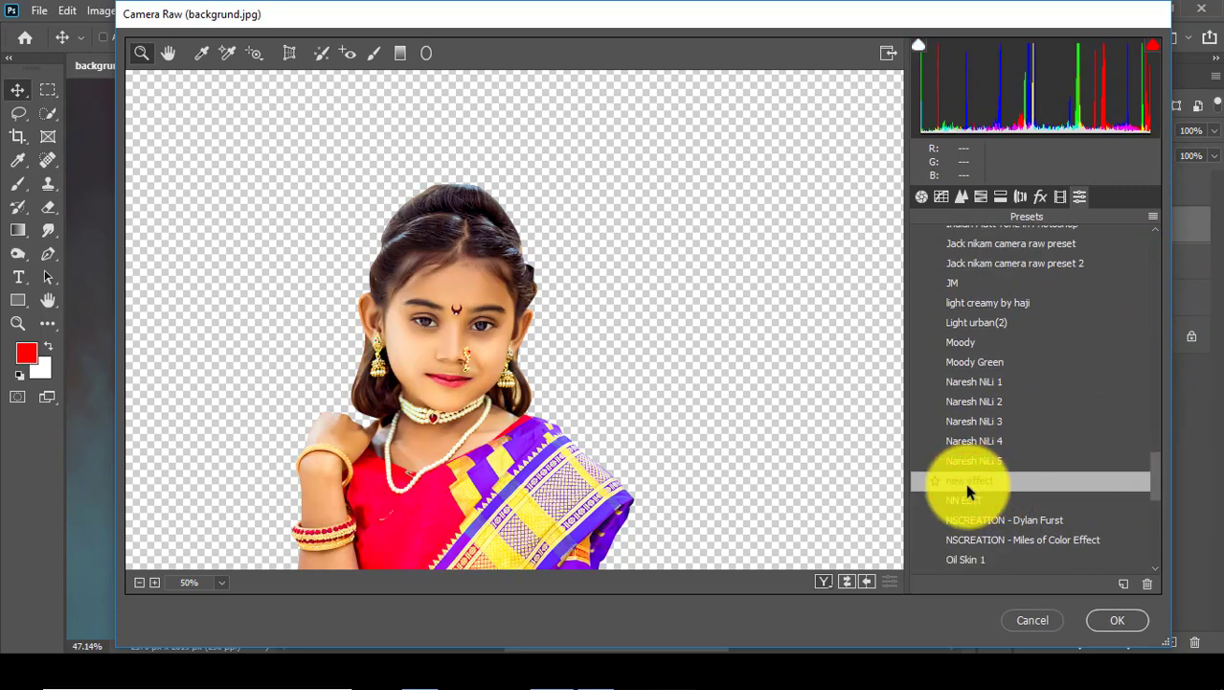
click(963, 484)
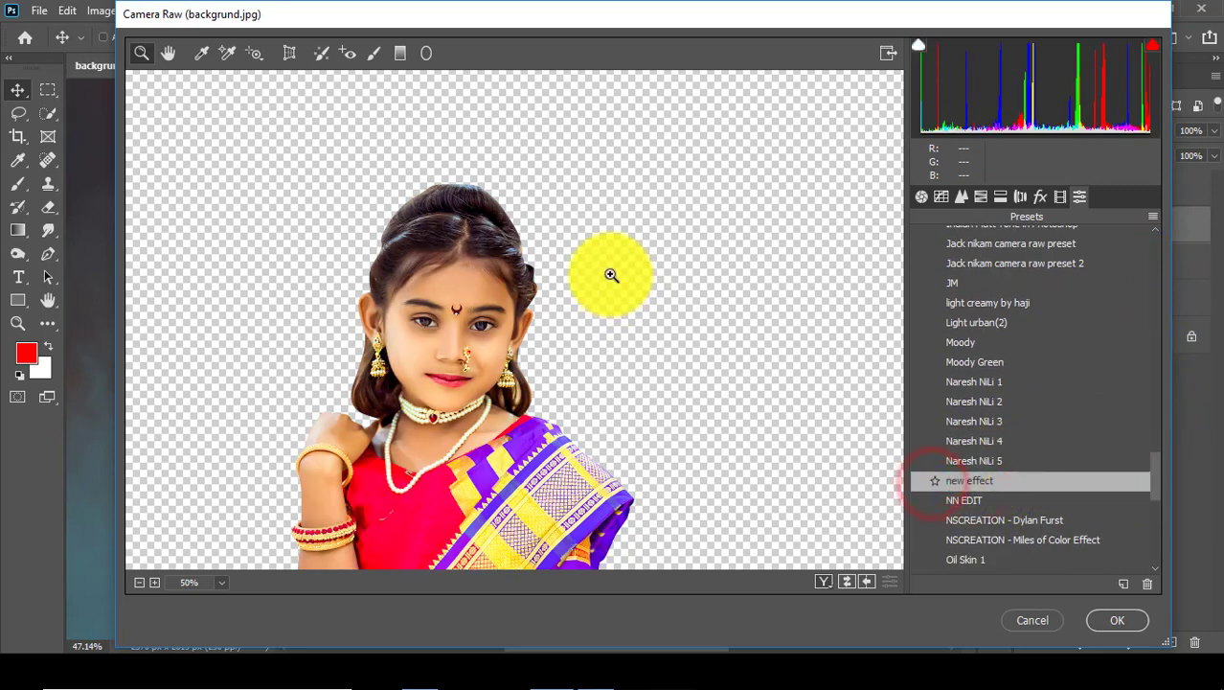
click(1127, 626)
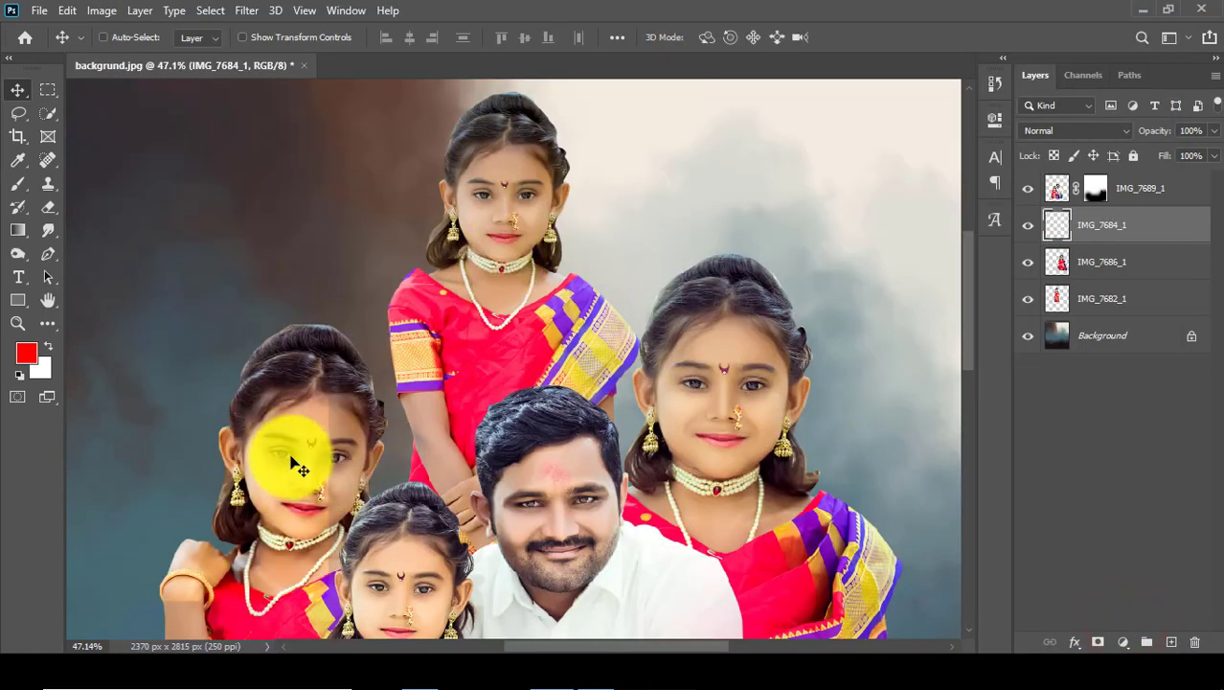
- Reapply the last Camera Raw look to the IMG_7686_1 and IMG_7682_1 layers
scroll(297, 460, down, 2)
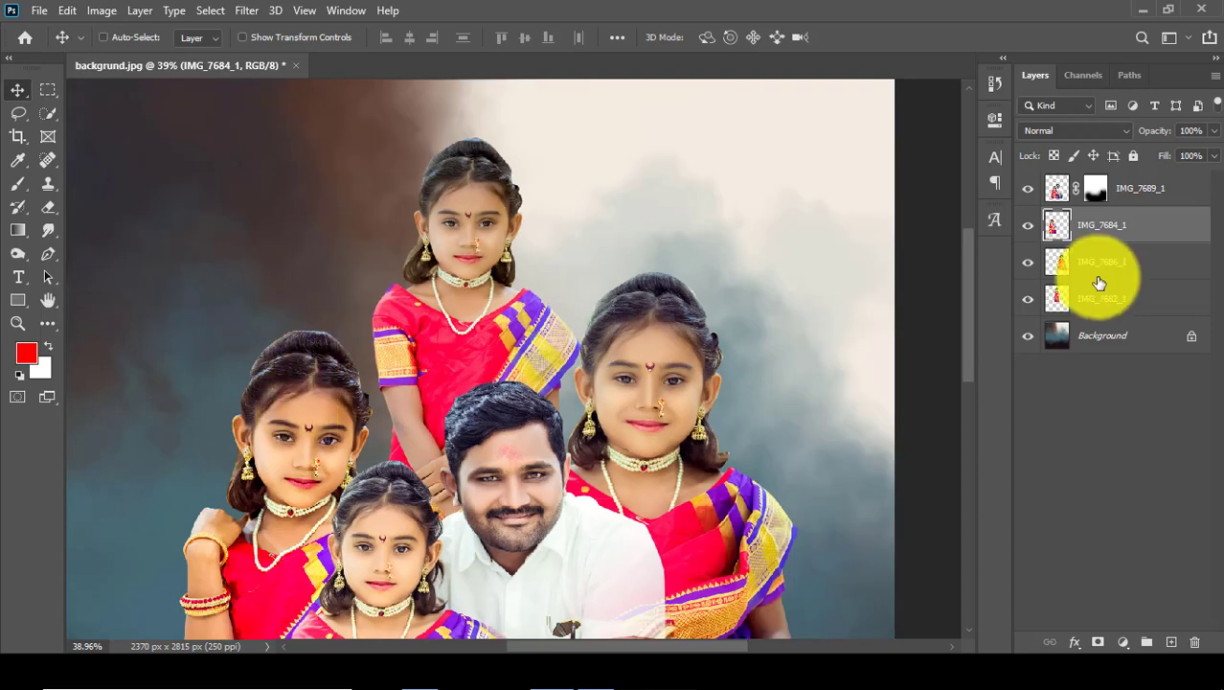
click(1102, 261)
click(249, 10)
click(316, 30)
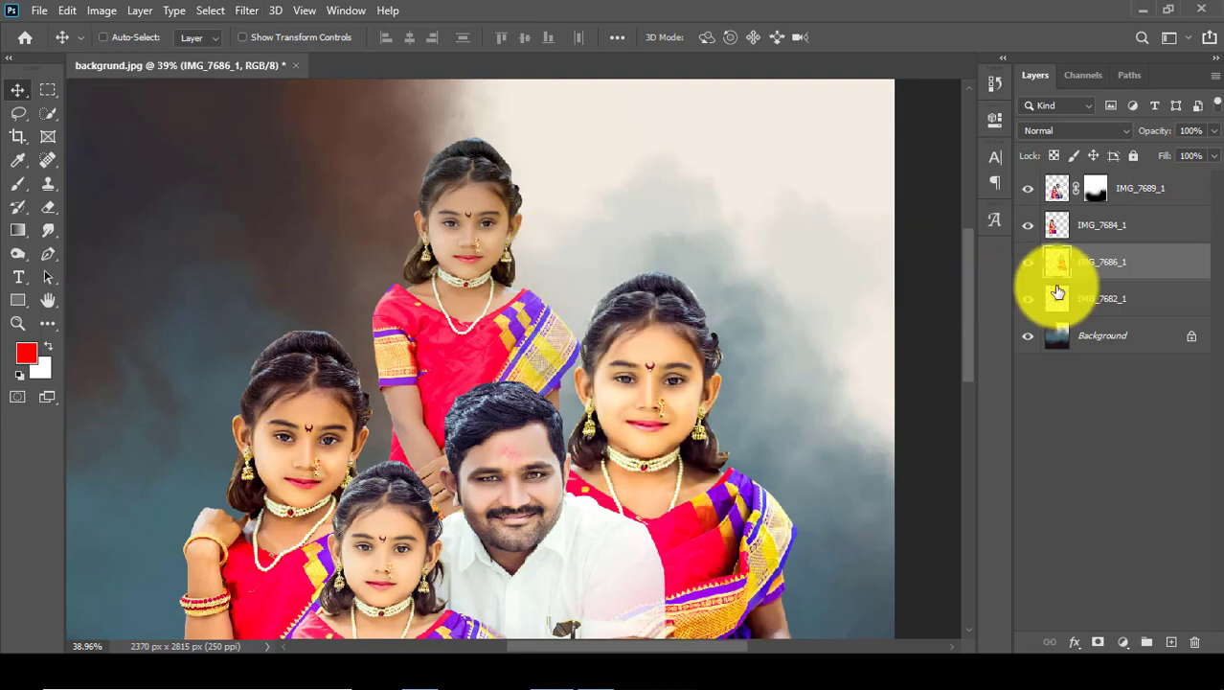
click(1063, 293)
click(247, 10)
click(397, 31)
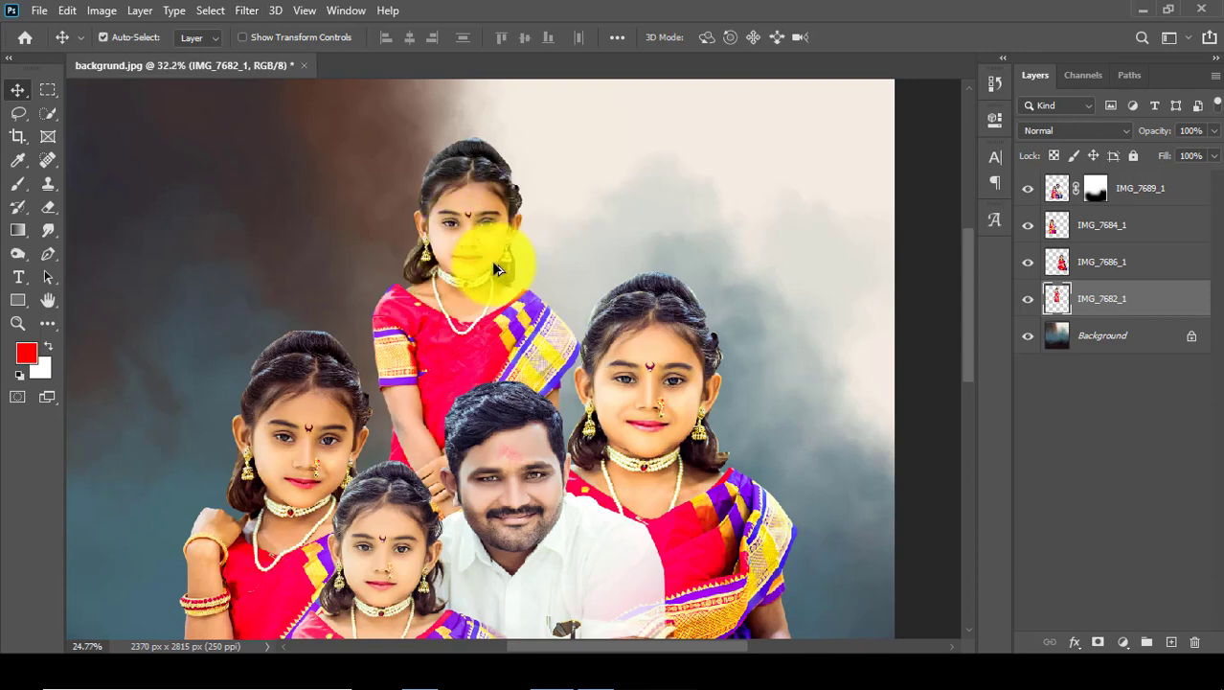
- Add a mask to IMG_7682_1 and erase the girl's lower part
scroll(496, 269, down, 3)
scroll(519, 364, up, 2)
scroll(519, 364, up, 1)
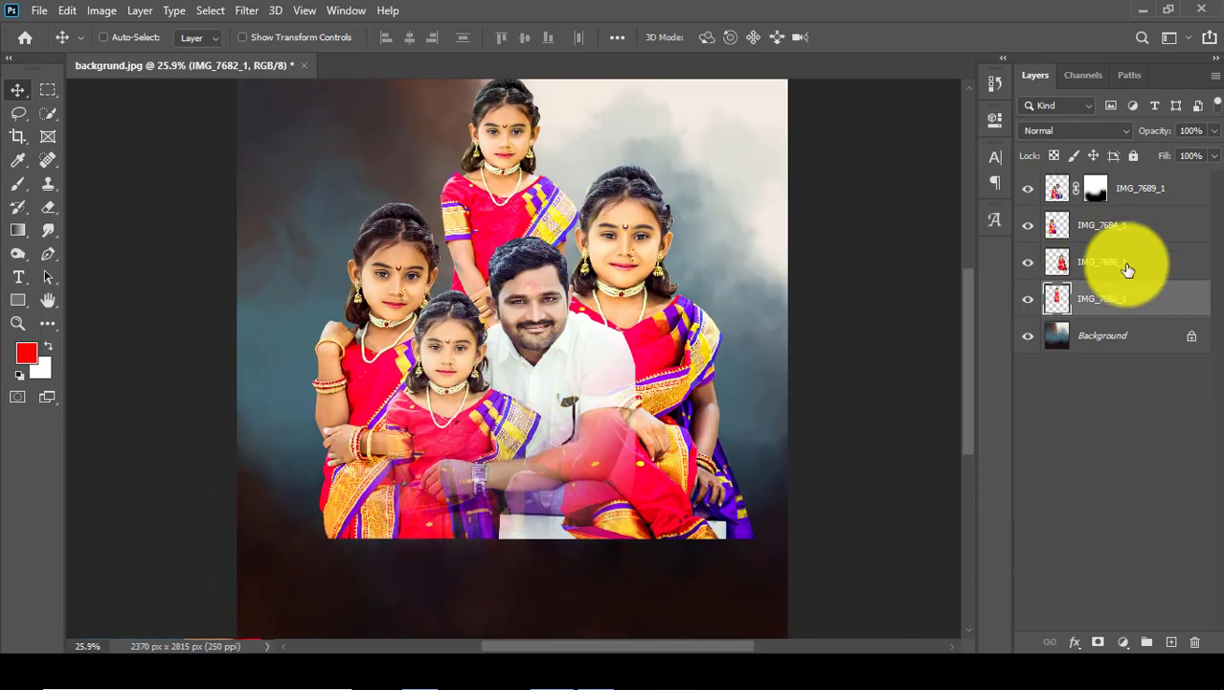
click(1096, 644)
click(42, 211)
mouse_move(478, 437)
mouse_down()
mouse_move(437, 395)
mouse_move(573, 362)
mouse_up()
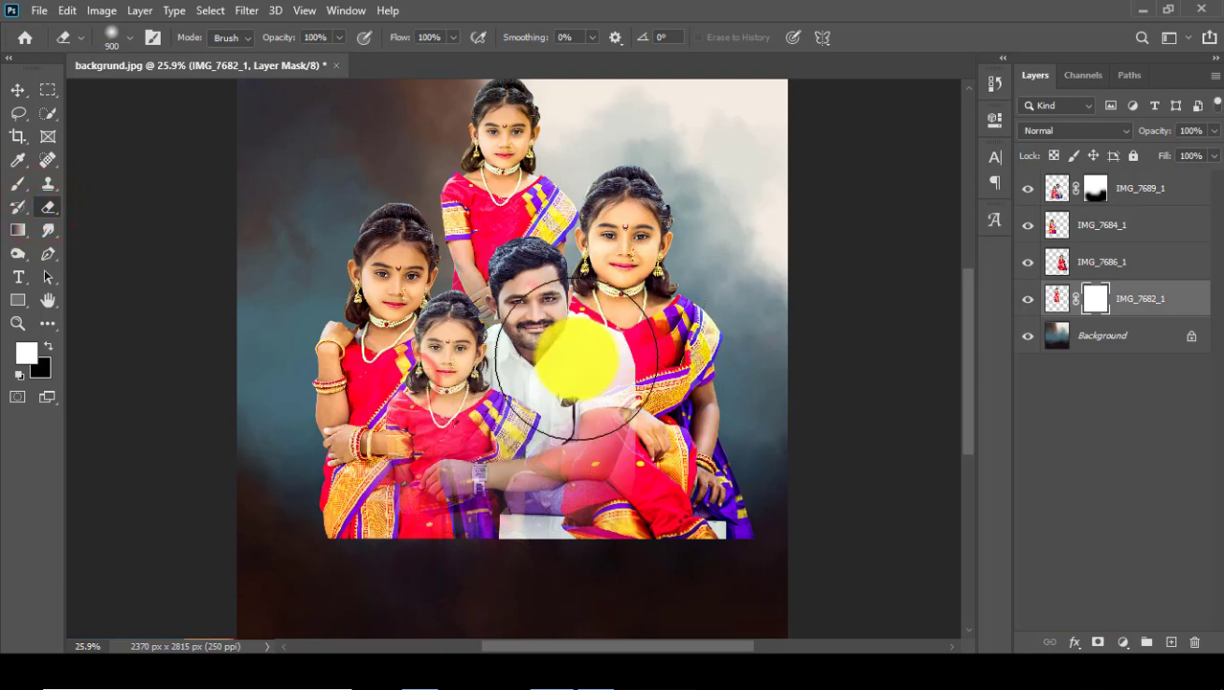
- Mask IMG_7686_1, hiding the area over the man's legs and the seated girl's lower body
click(1121, 261)
click(1097, 641)
key(bracketright)
key(bracketright)
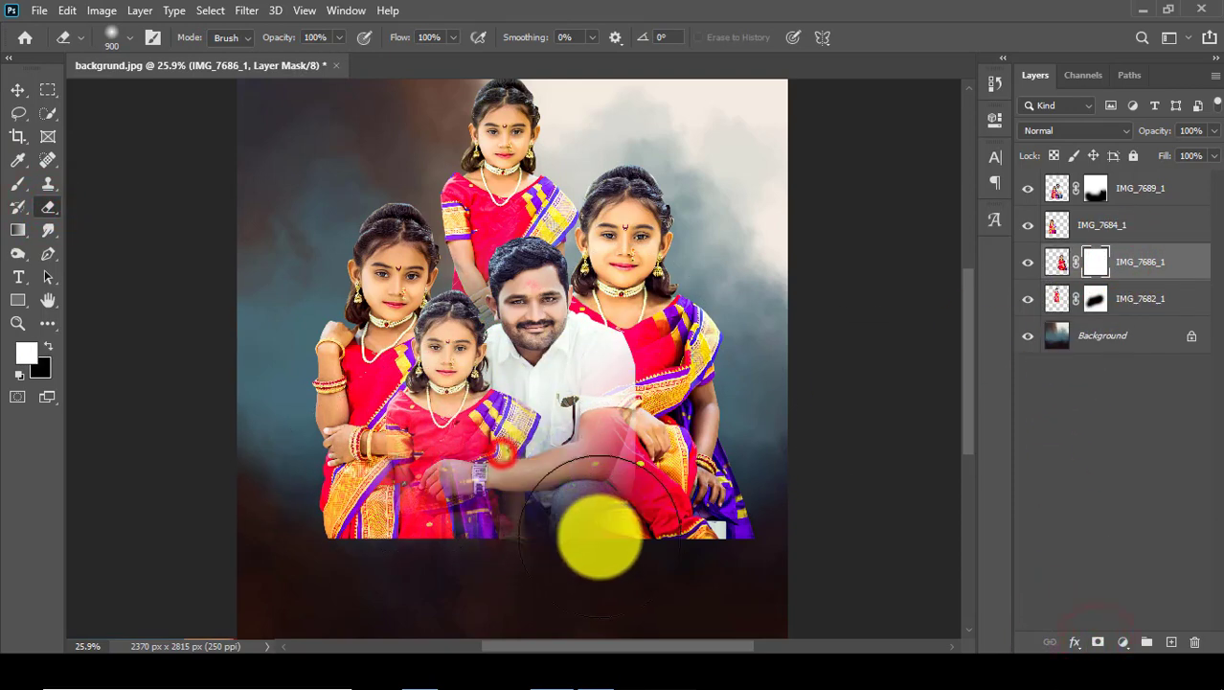
mouse_move(569, 498)
mouse_down()
mouse_move(713, 554)
mouse_move(587, 616)
mouse_move(491, 406)
mouse_move(519, 607)
mouse_up()
key(bracketleft)
key(bracketleft)
click(1114, 275)
- Mask IMG_7684_1 and fade the bottom of the girl's photo into the dark
click(1102, 224)
click(1098, 642)
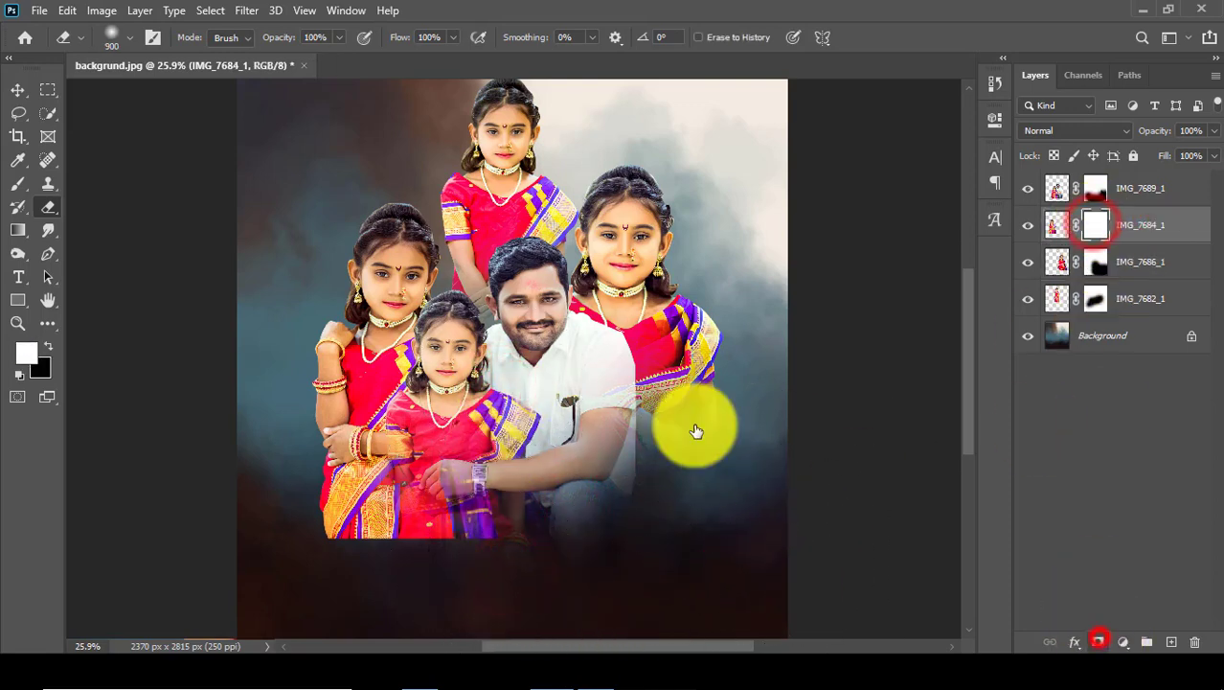
key(bracketright)
key(bracketright)
drag(311, 508, 309, 506)
drag(487, 491, 287, 464)
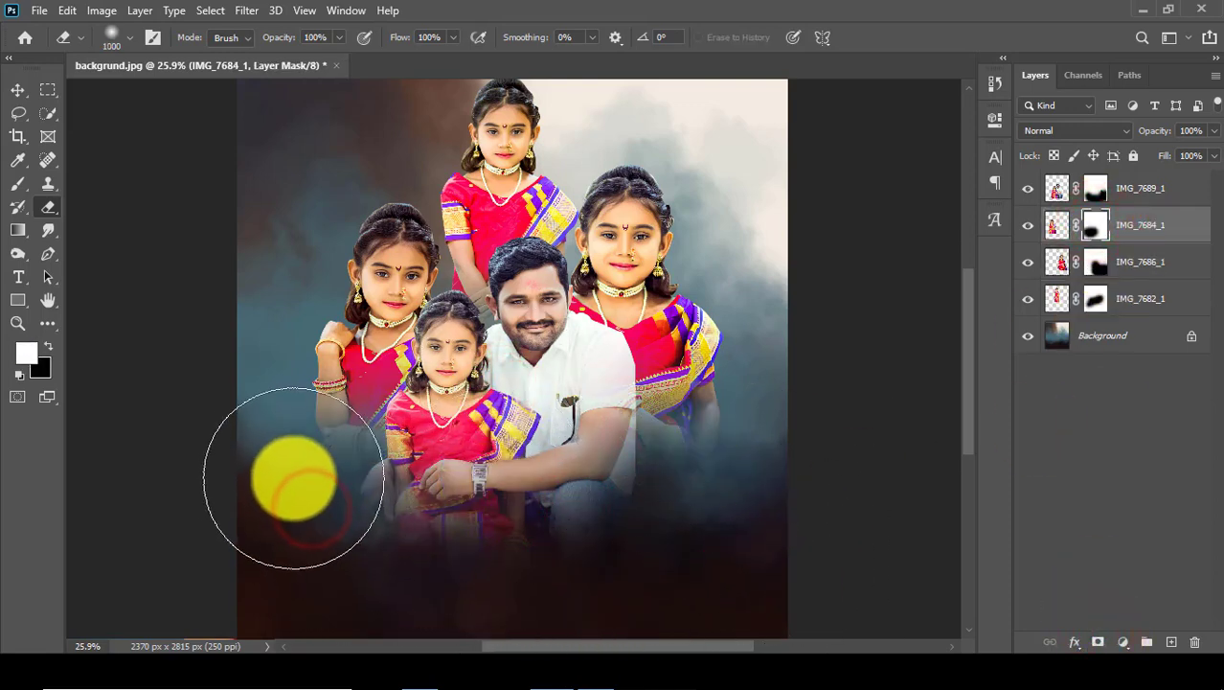
key(bracketleft)
key(bracketleft)
drag(410, 525, 414, 526)
drag(517, 522, 545, 518)
click(434, 559)
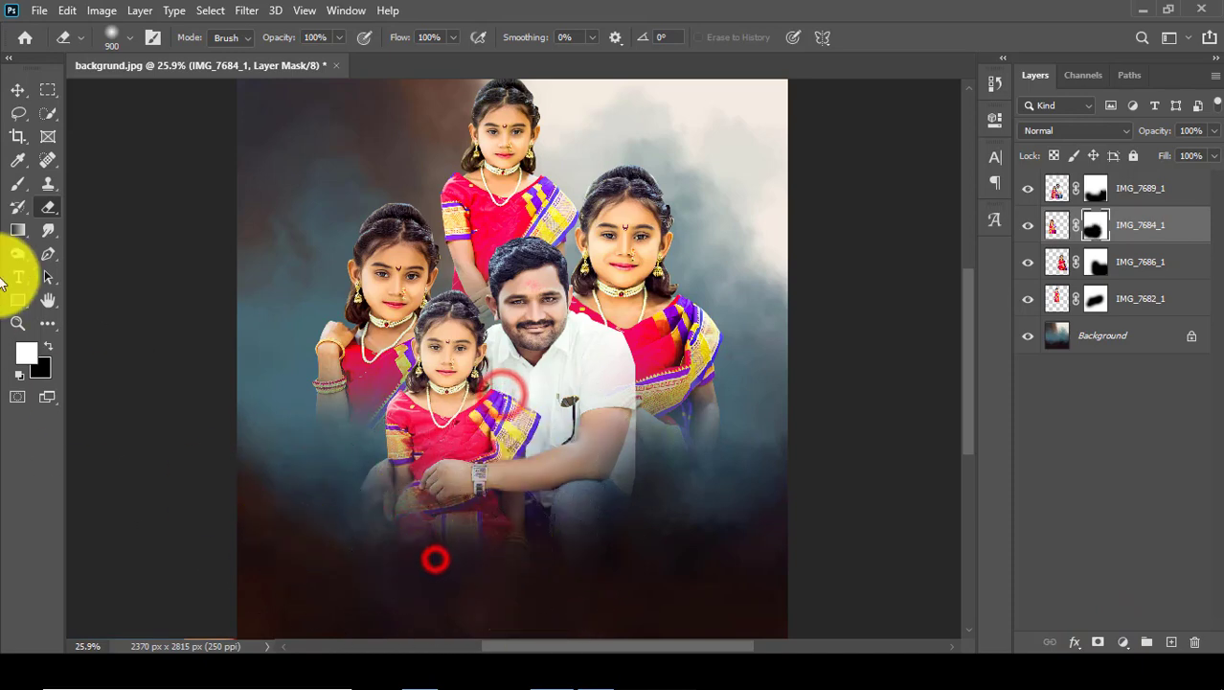
- Start free-transforming the IMG_7684_1 layer with the Move tool
click(17, 89)
scroll(455, 433, down, 3)
key(ctrl+t)
- Enlarge the IMG_7684_1 girl to about 119% and reposition her
drag(506, 468, 515, 485)
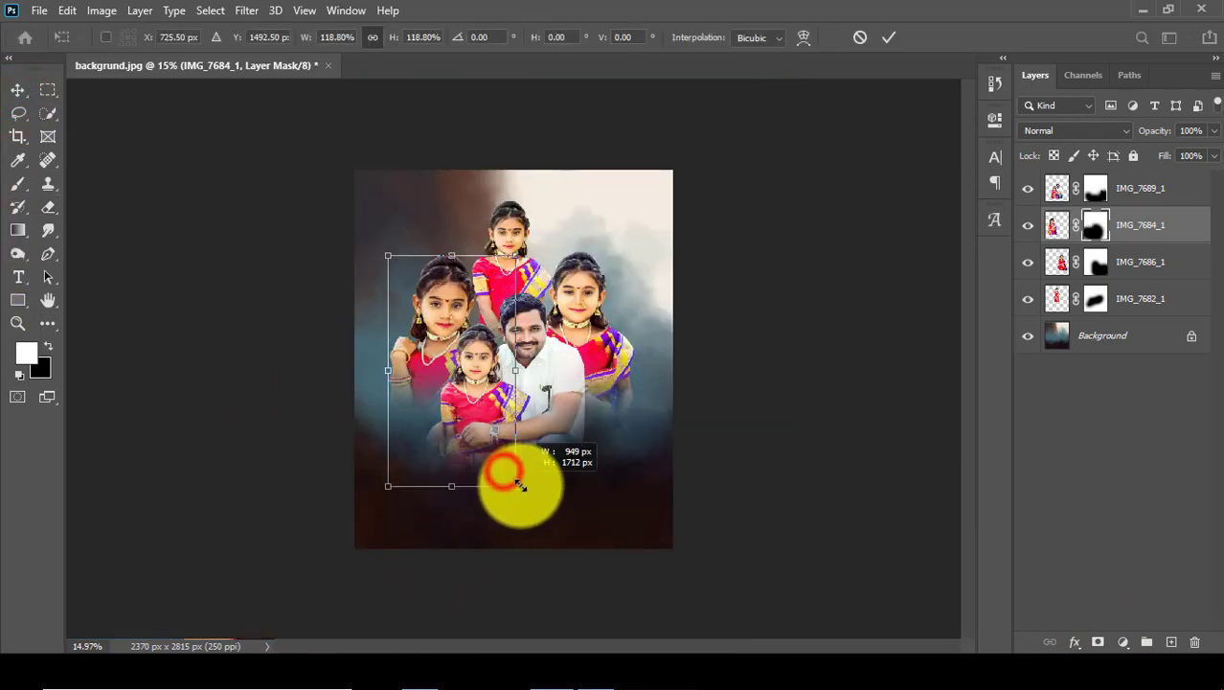
key(Return)
drag(488, 334, 481, 353)
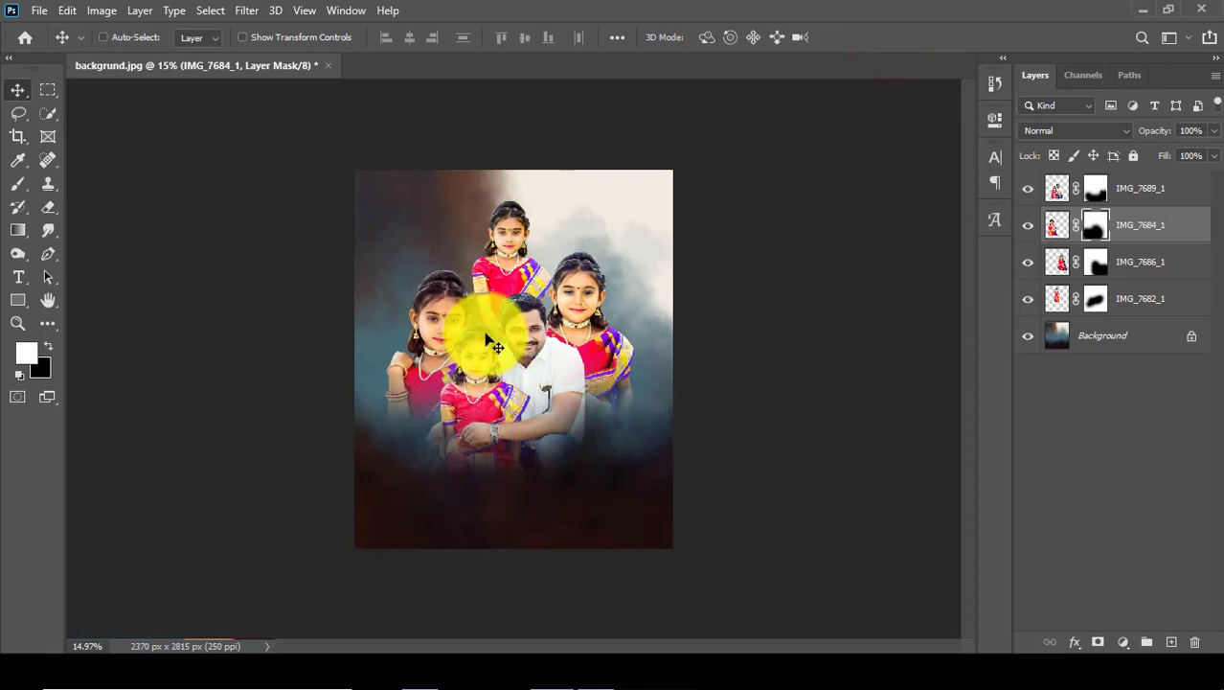
scroll(514, 399, up, 1)
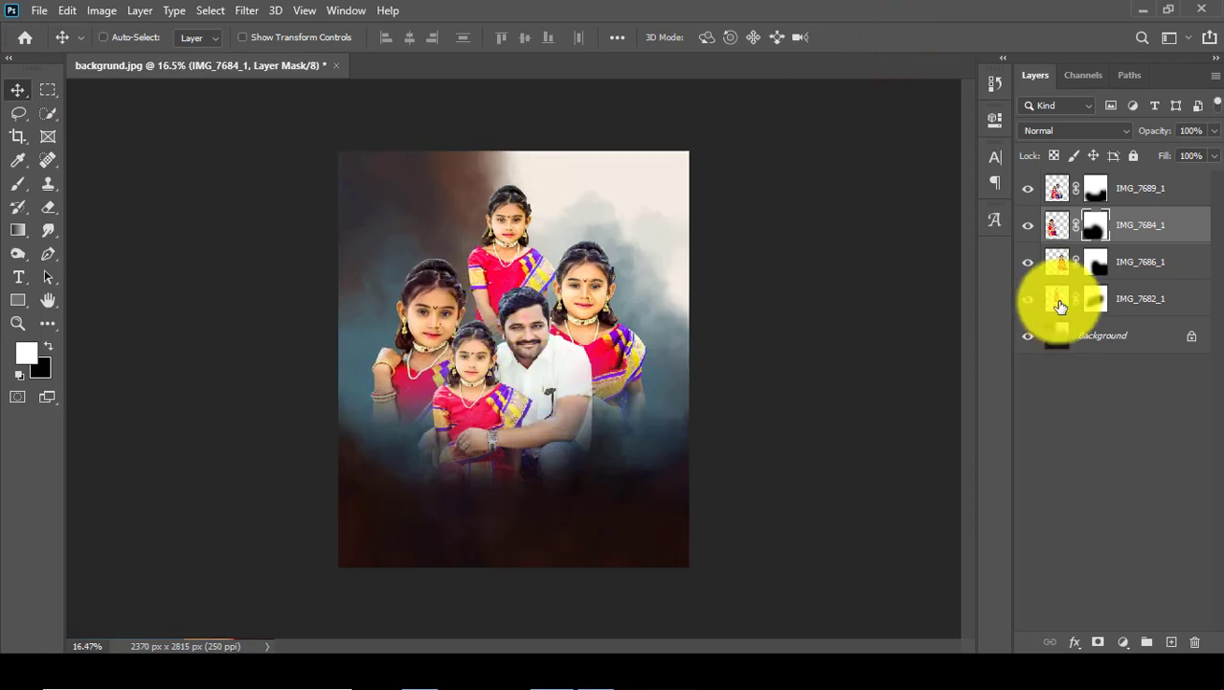
- Enlarge the top IMG_7682_1 girl to about 110%
click(1131, 300)
key(ctrl+t)
drag(553, 390, 568, 410)
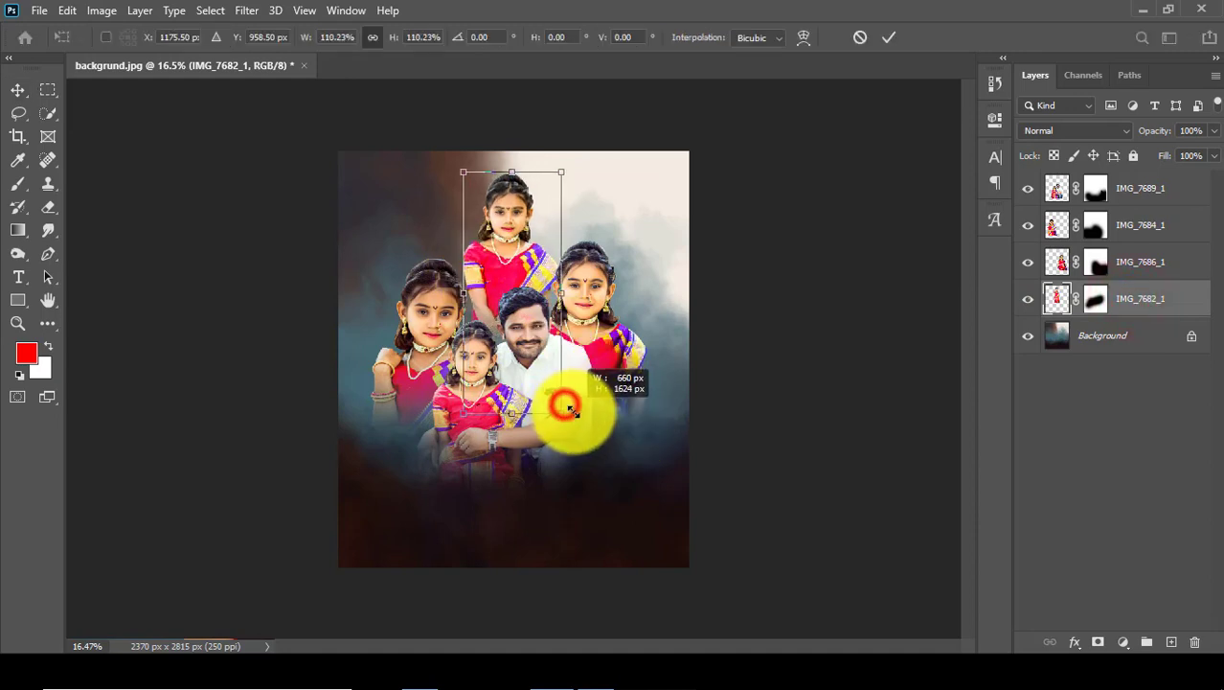
click(897, 37)
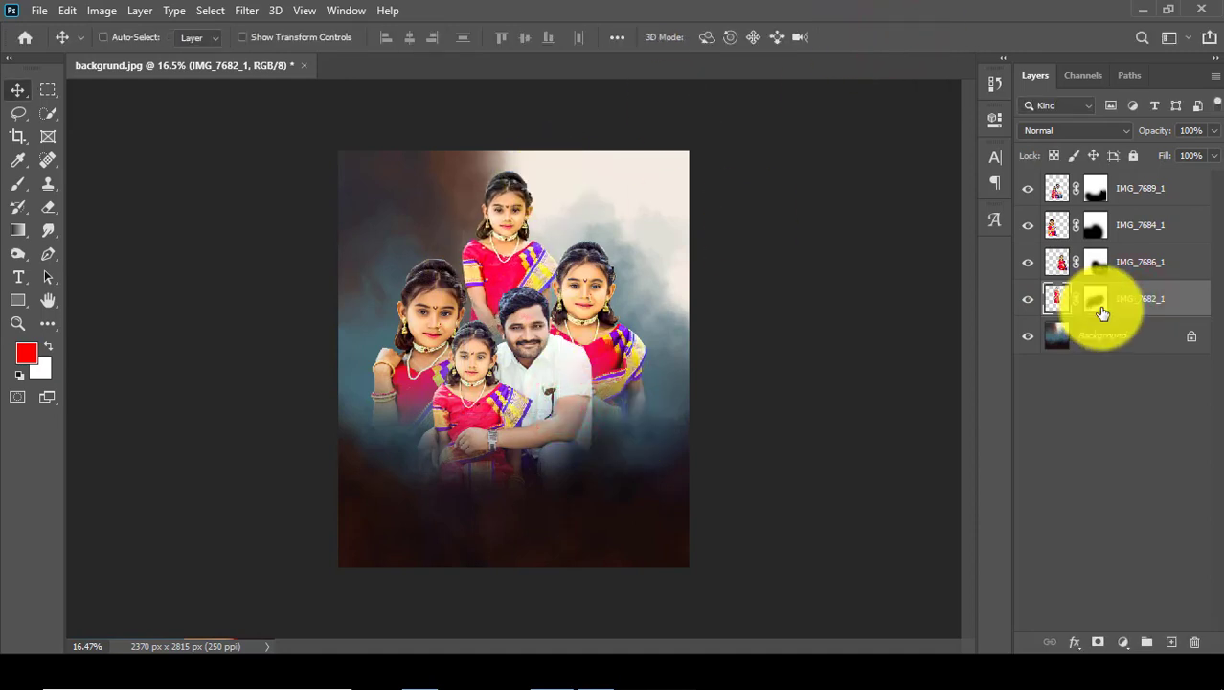
- Scale all four photo layers together, settling on about 95%
shift+click(1142, 188)
key(ctrl+t)
drag(642, 506, 668, 527)
click(890, 36)
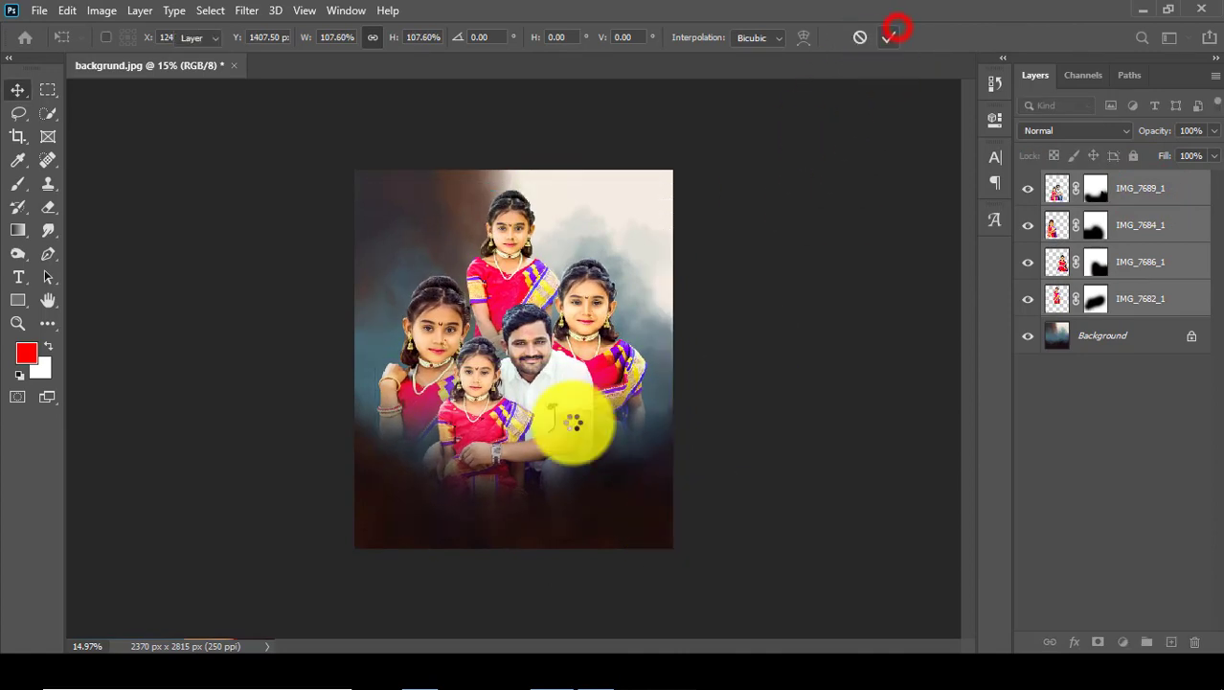
scroll(518, 450, up, 2)
scroll(511, 452, up, 2)
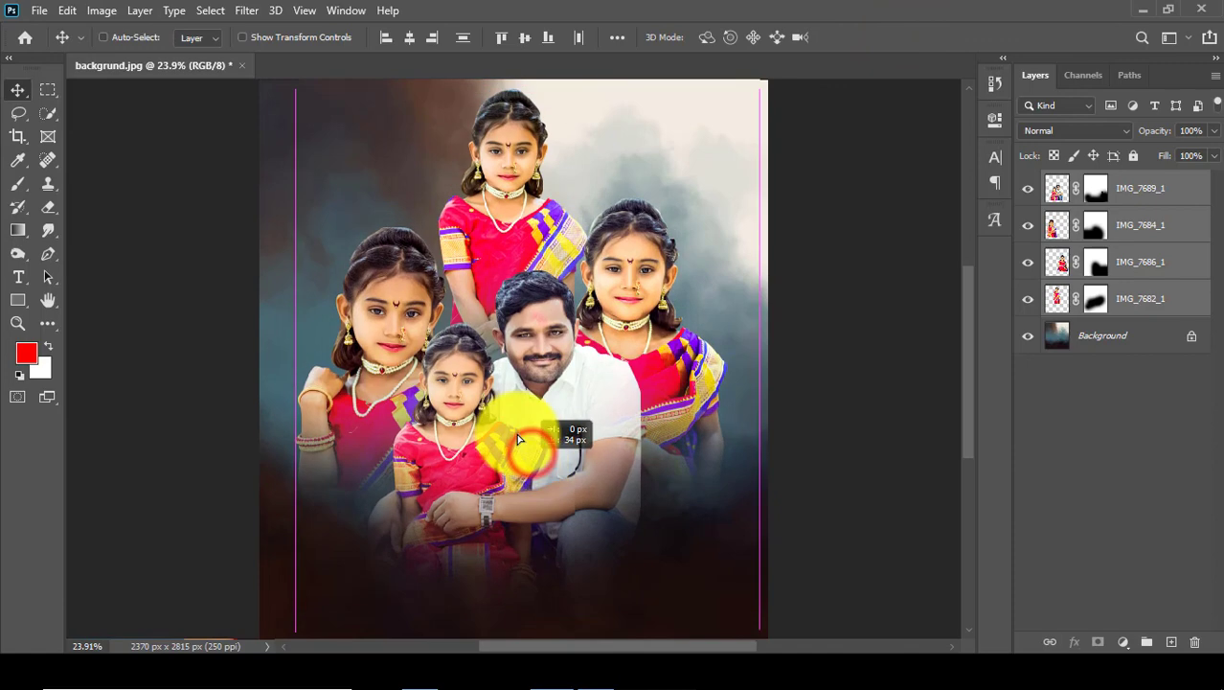
key(ctrl+t)
drag(711, 631, 699, 618)
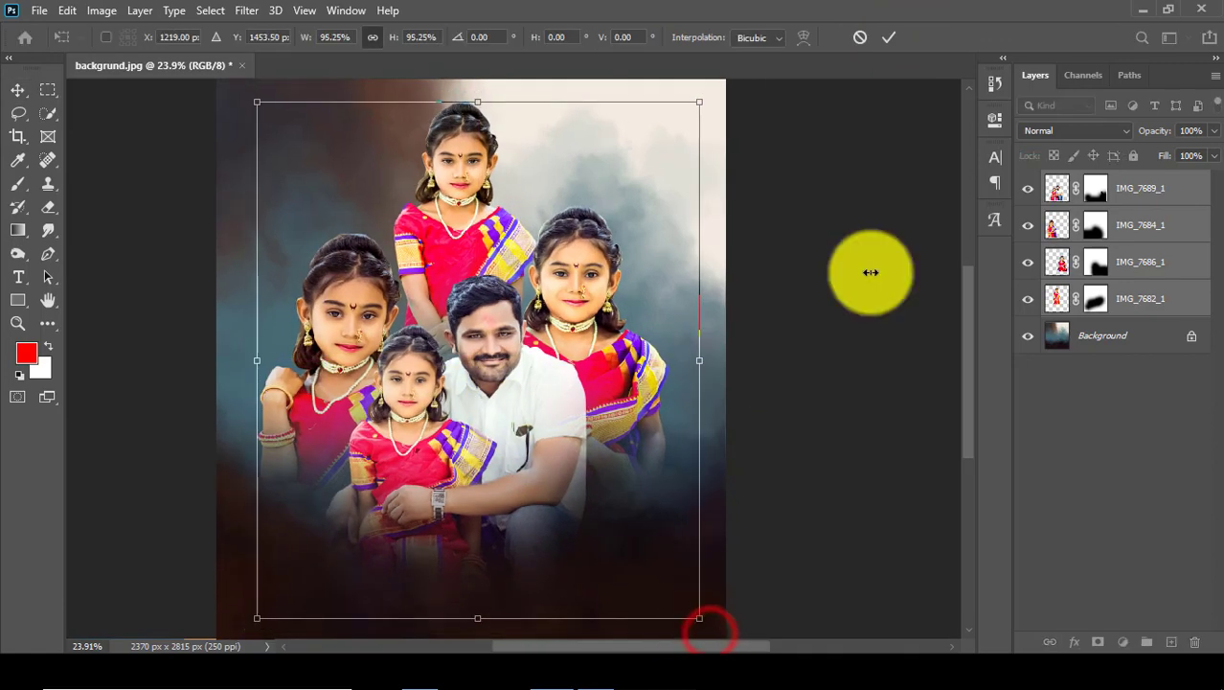
click(890, 37)
- Shift the right-hand girl rightward, then slightly up and left, comparing against hidden layers
scroll(469, 330, down, 2)
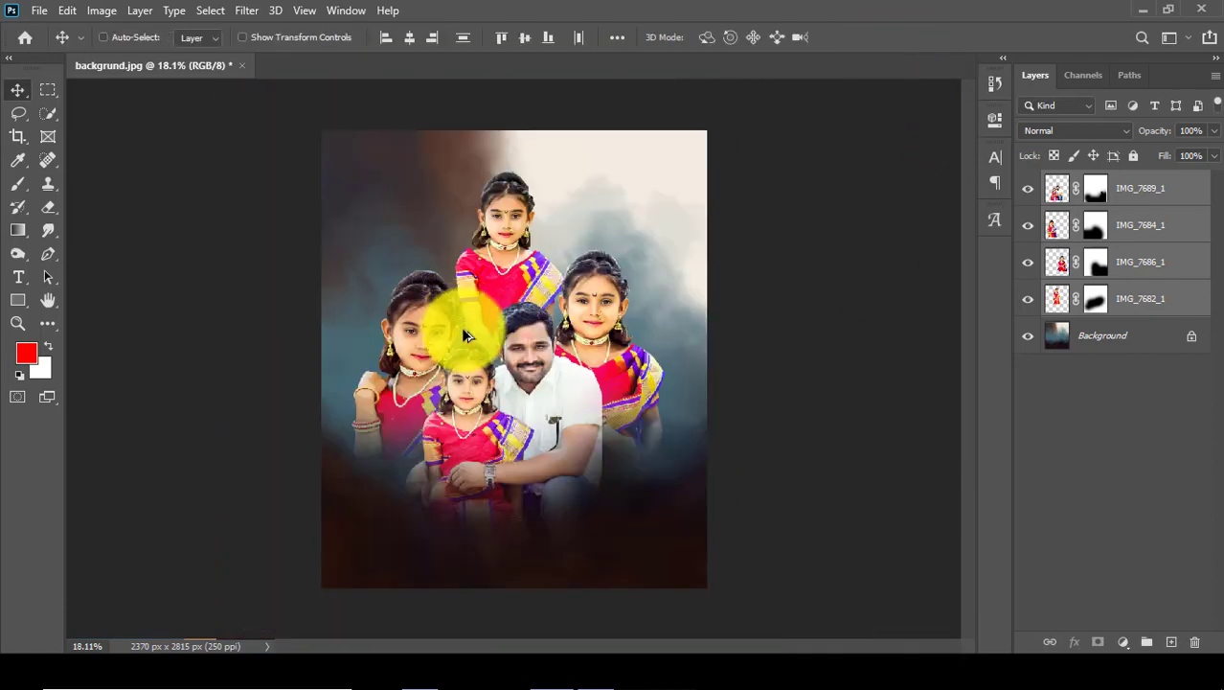
scroll(506, 383, up, 1)
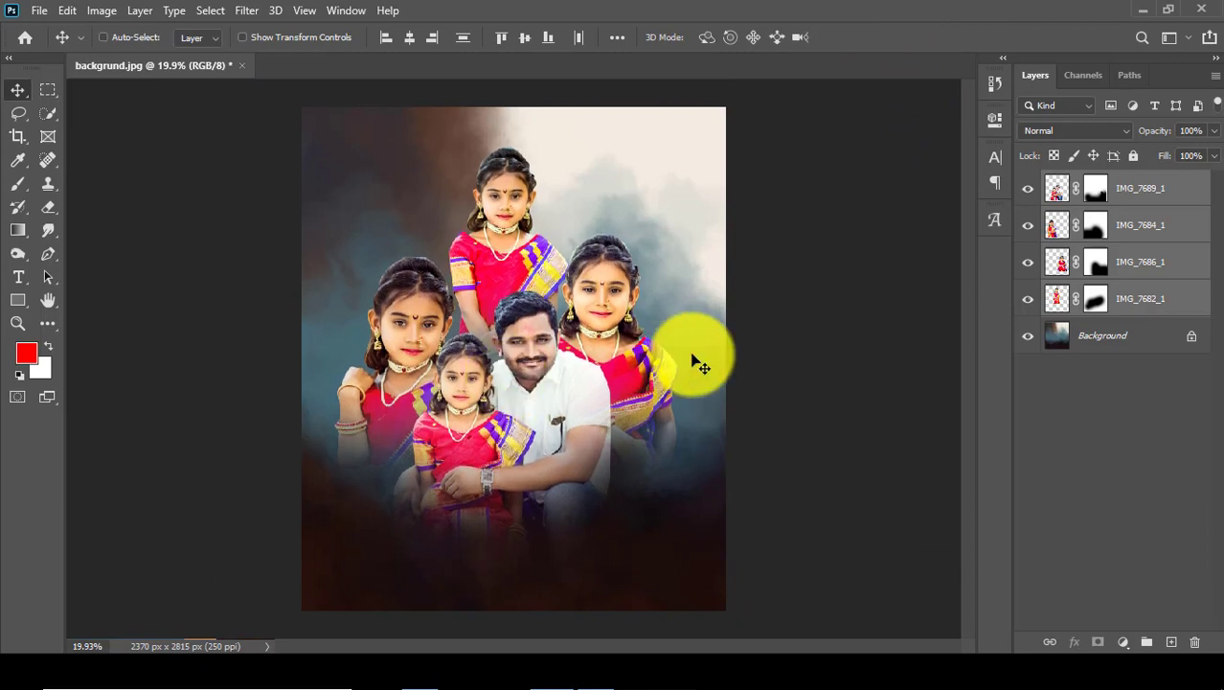
click(1127, 299)
drag(564, 332, 571, 331)
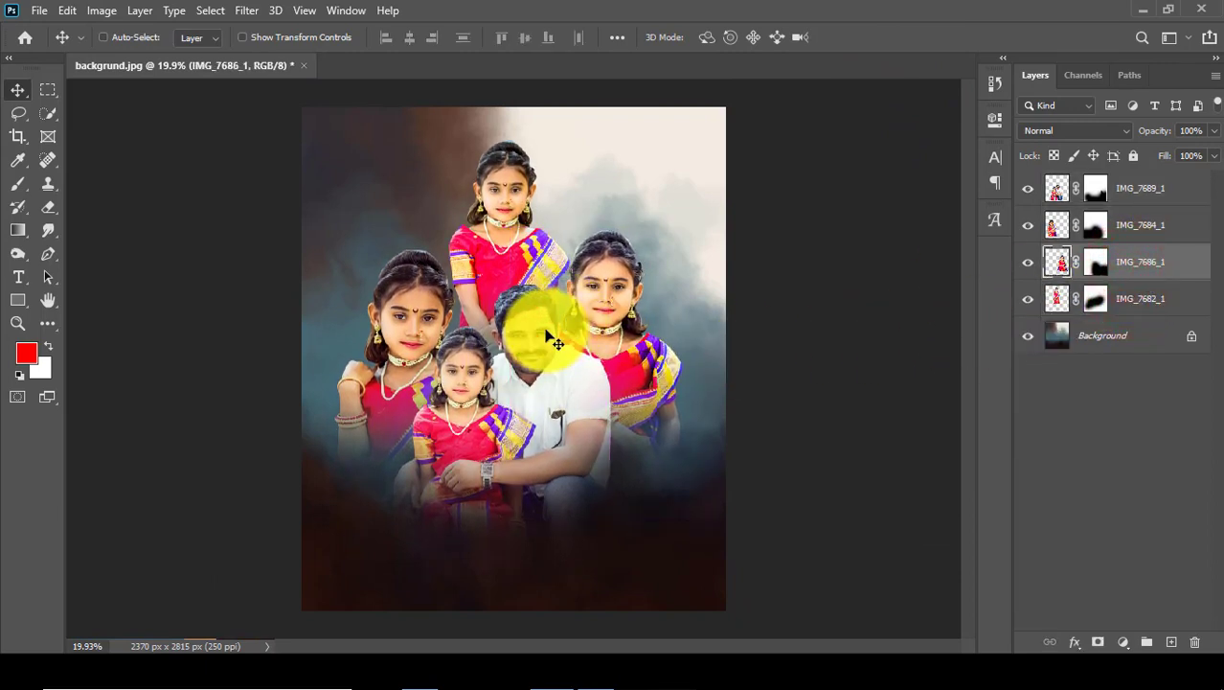
drag(583, 335, 584, 337)
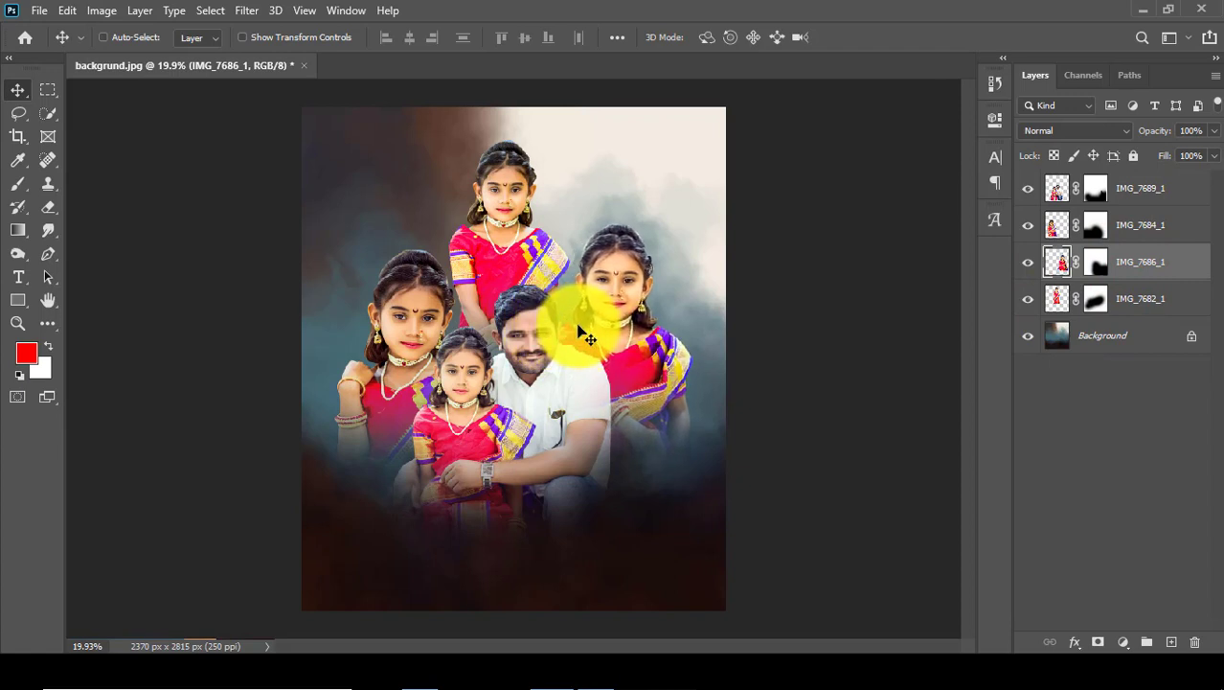
double_click(1027, 262)
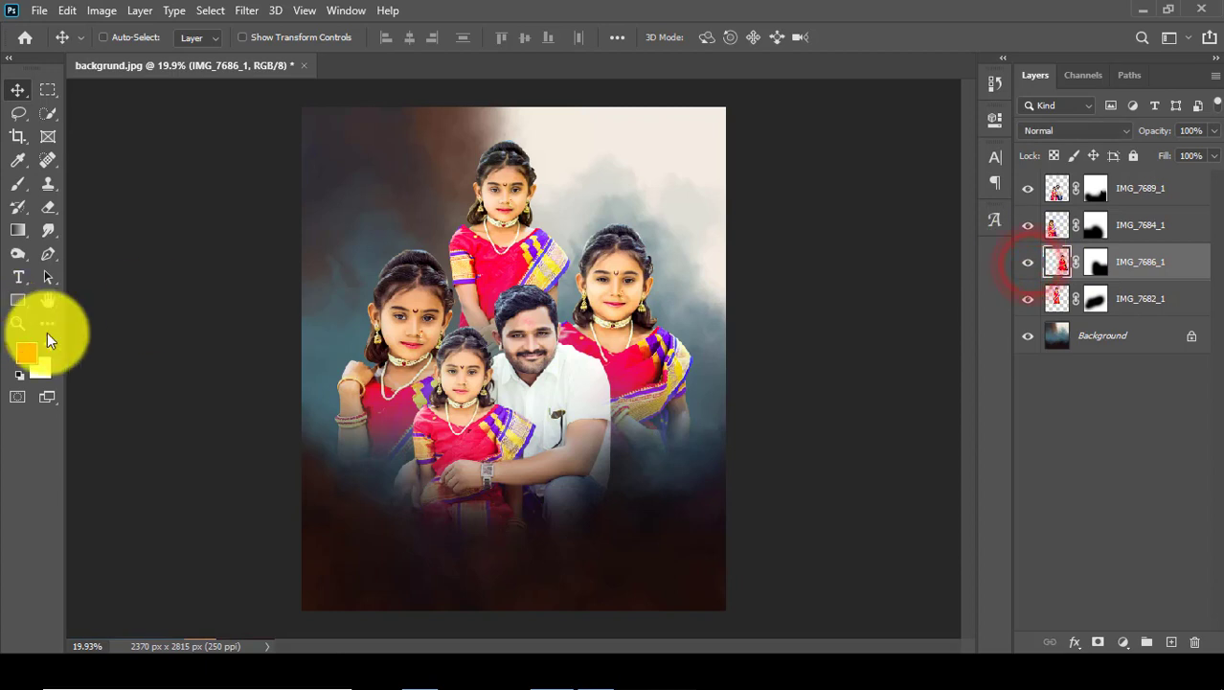
click(1027, 224)
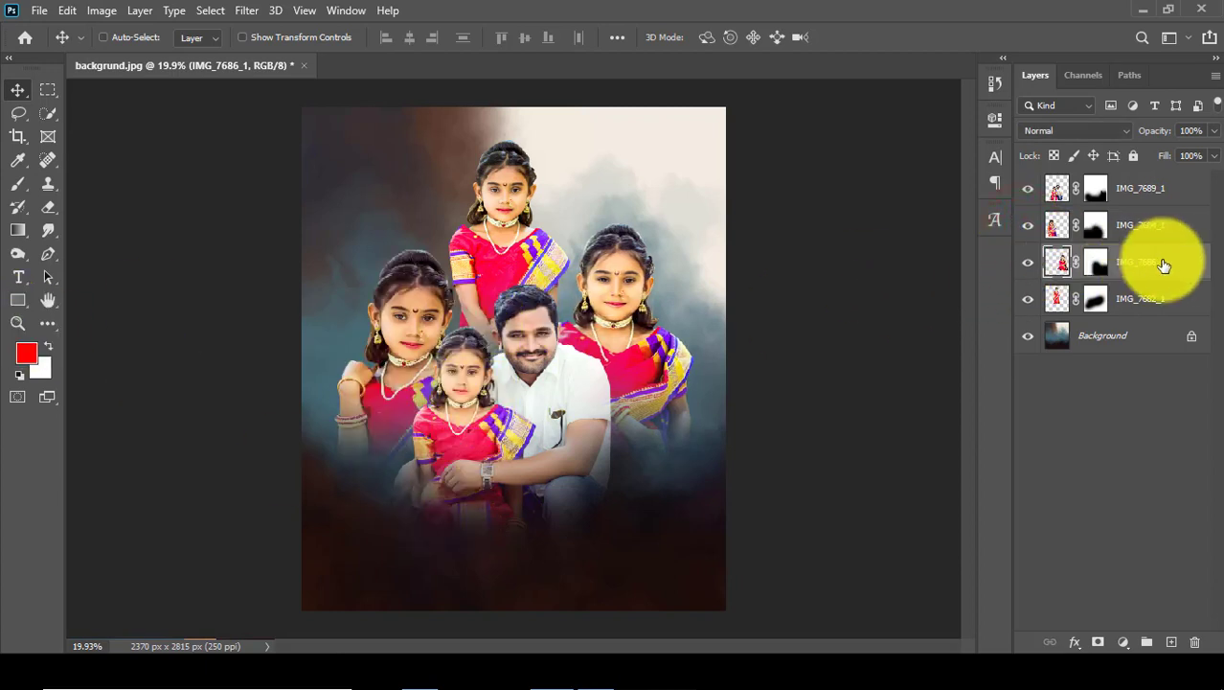
drag(649, 326, 642, 314)
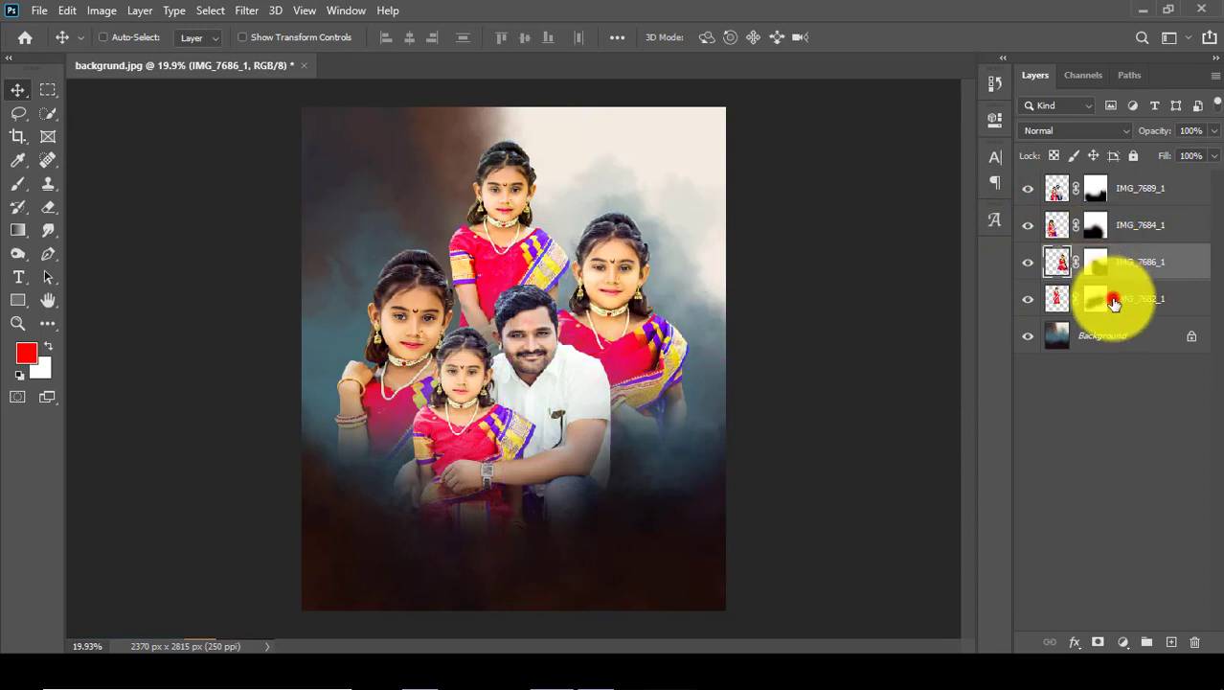
- Enlarge the top girl slightly, move her down a little, and check the layout
drag(1100, 293, 1094, 290)
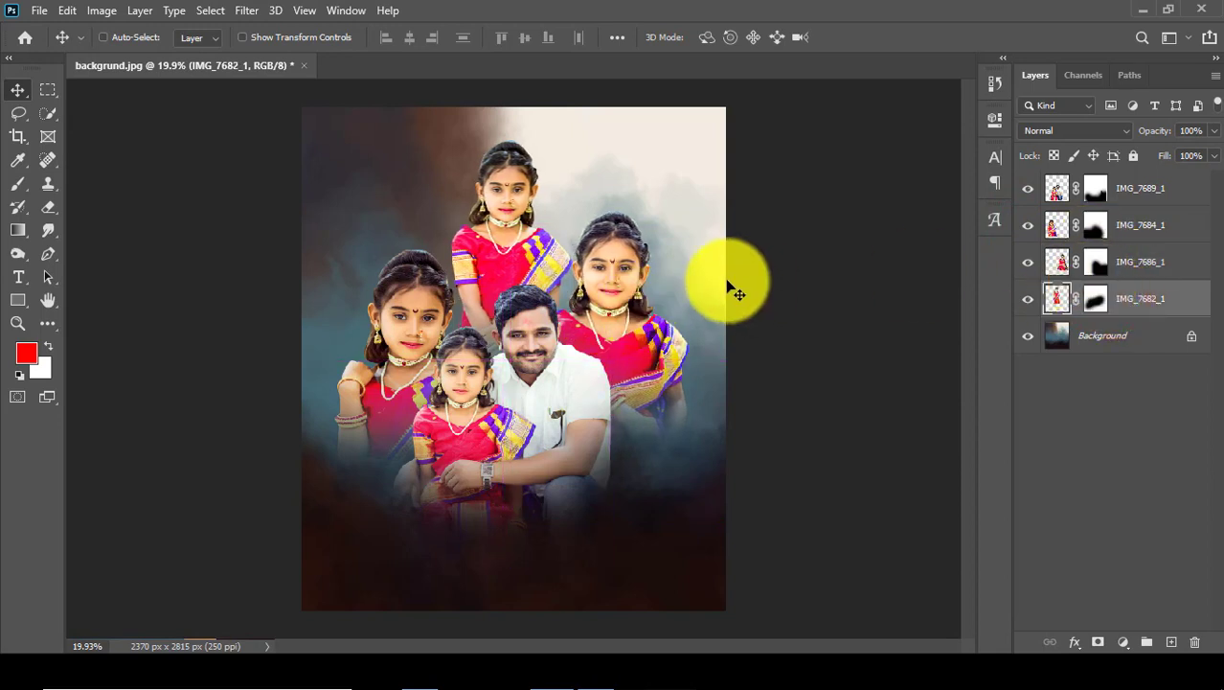
key(ctrl+t)
drag(573, 439, 575, 445)
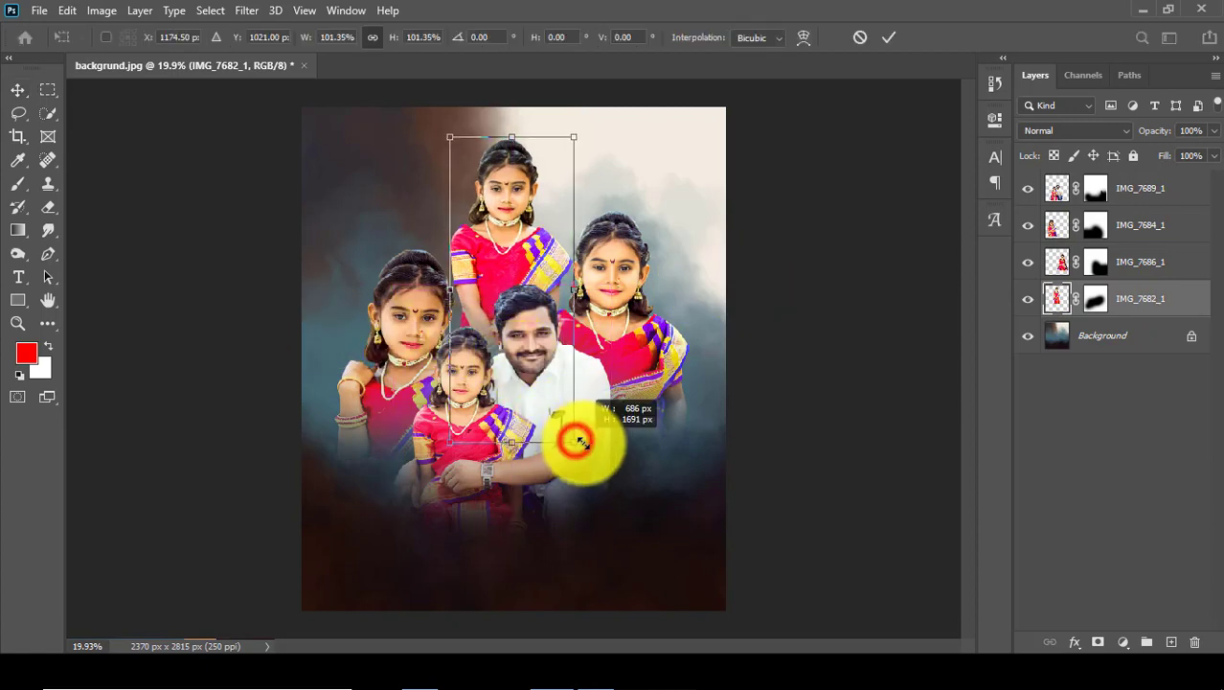
drag(534, 237, 533, 253)
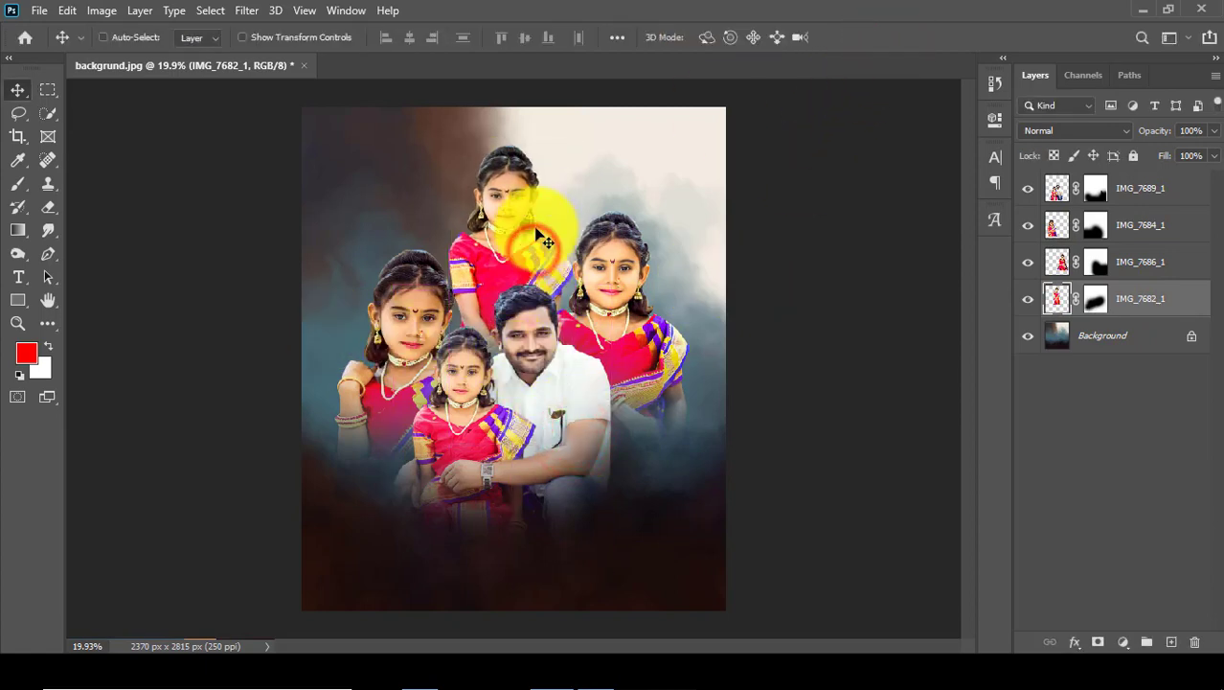
key(ctrl+minus)
key(ctrl+0)
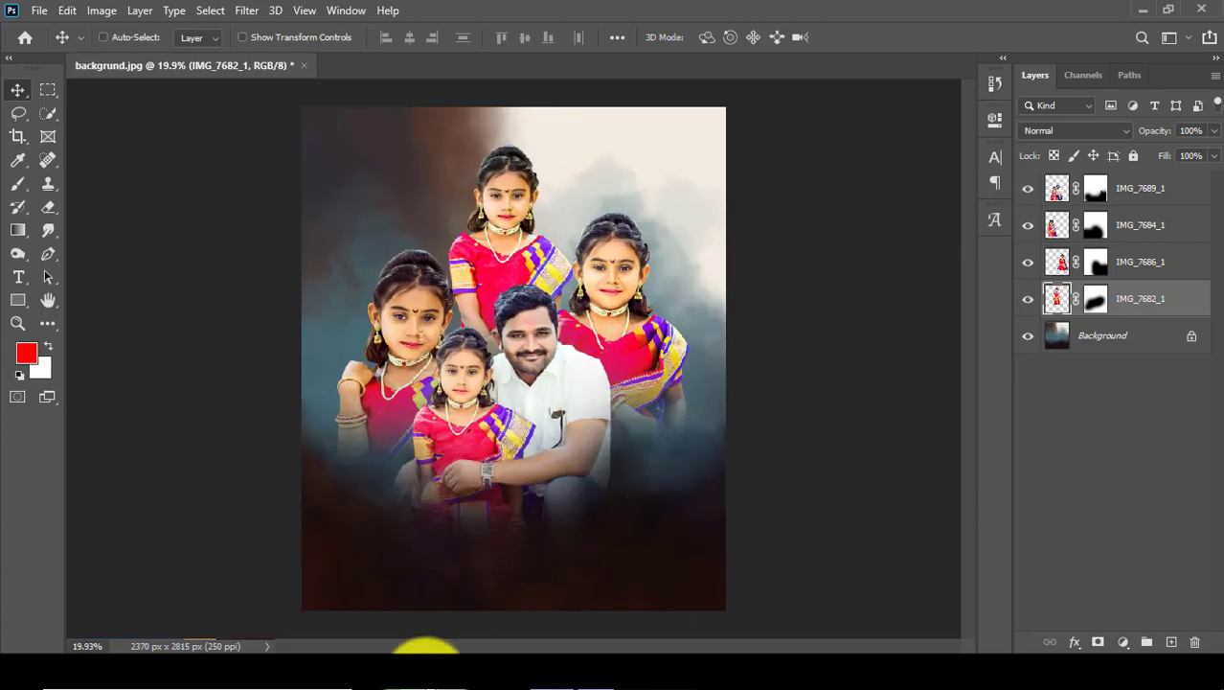
click(424, 661)
- Place the Sunlight image on top of the composite in Screen blend mode
click(831, 433)
click(1057, 369)
drag(1055, 372, 515, 418)
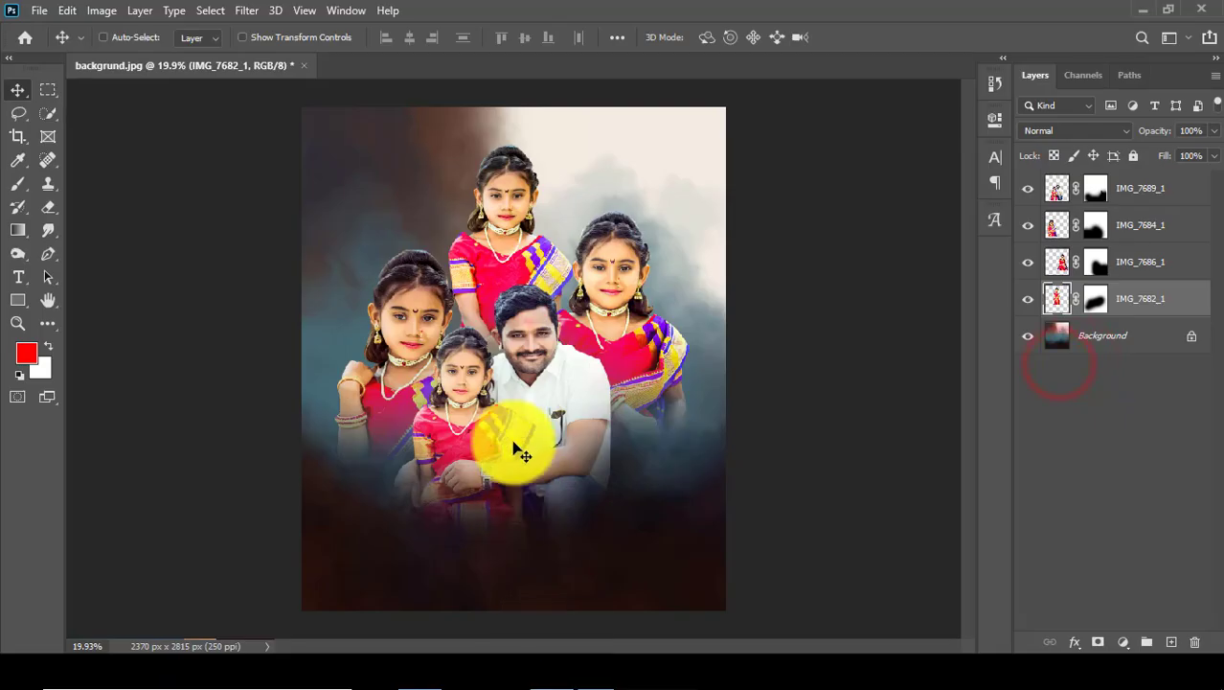
key(Return)
drag(1094, 298, 1093, 192)
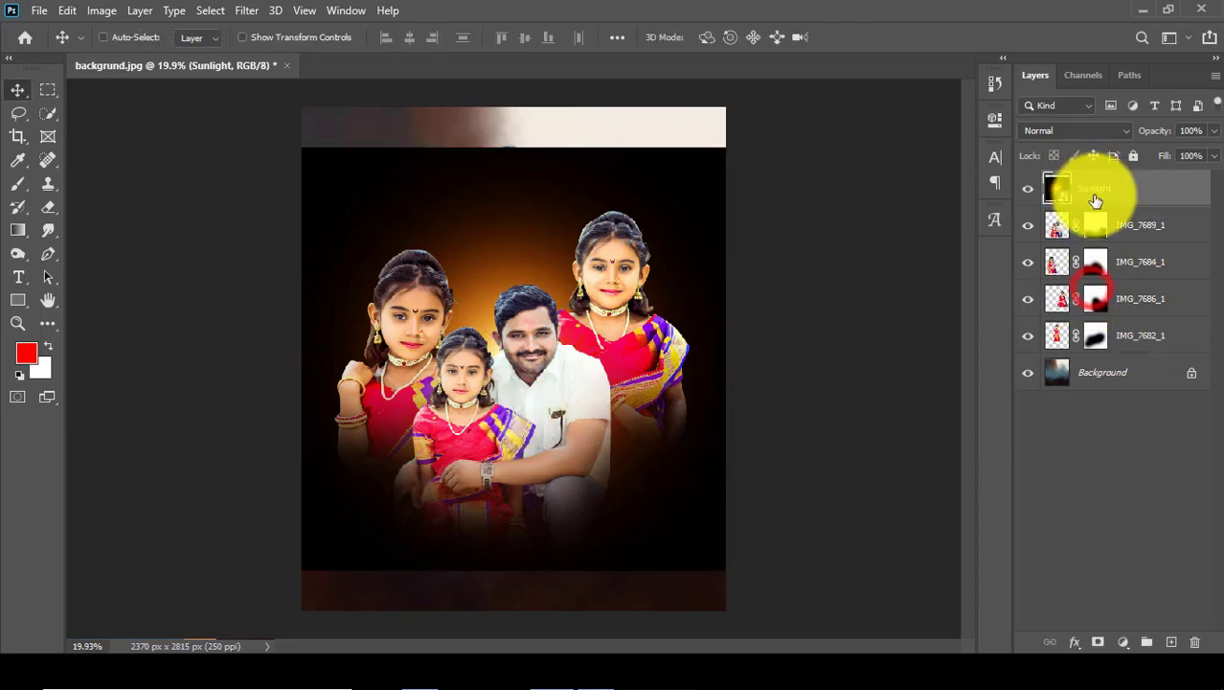
right_click(1092, 189)
click(908, 332)
click(1073, 130)
click(1039, 287)
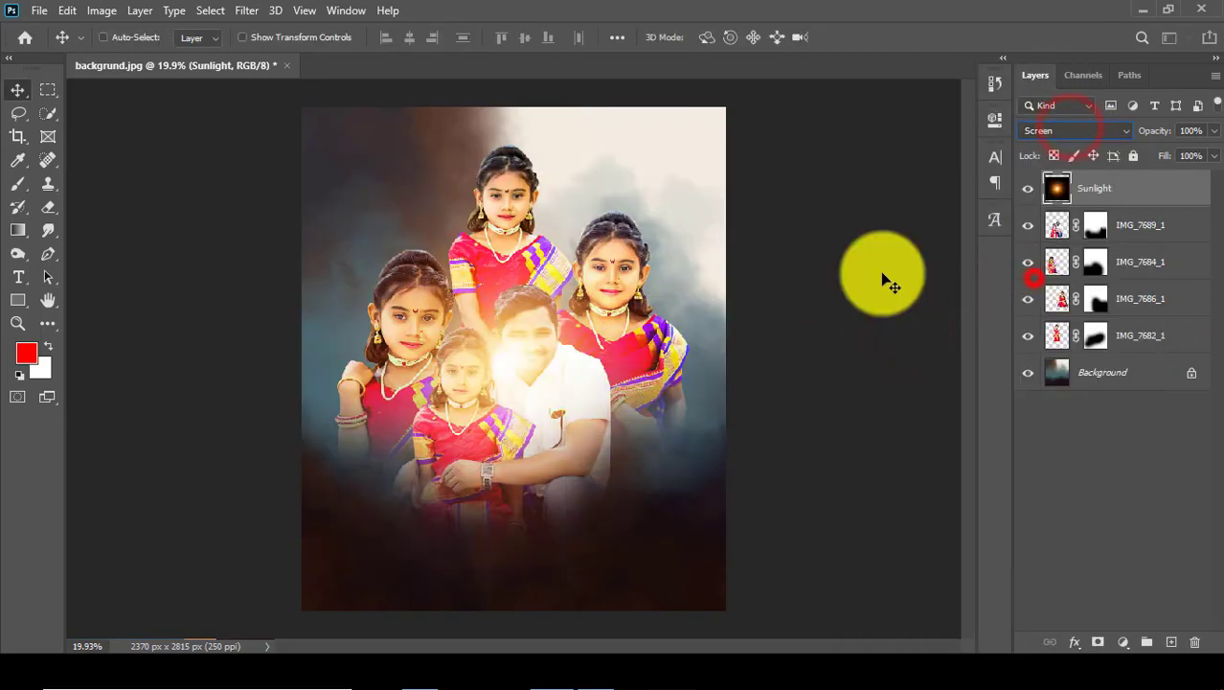
- Resize the glow, put it below IMG_7689_1 near the father's face, and duplicate it
key(ctrl+t)
mouse_move(726, 569)
mouse_down()
mouse_move(557, 438)
mouse_move(584, 428)
mouse_up()
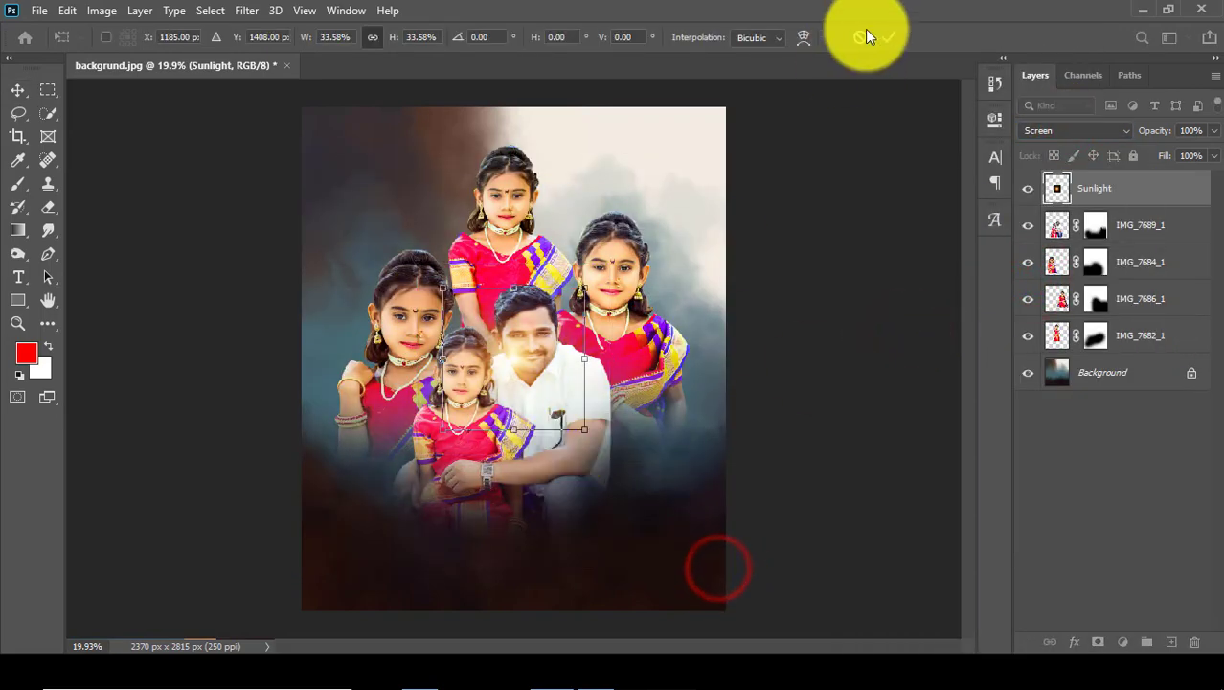
drag(1114, 213, 1102, 191)
drag(542, 355, 580, 345)
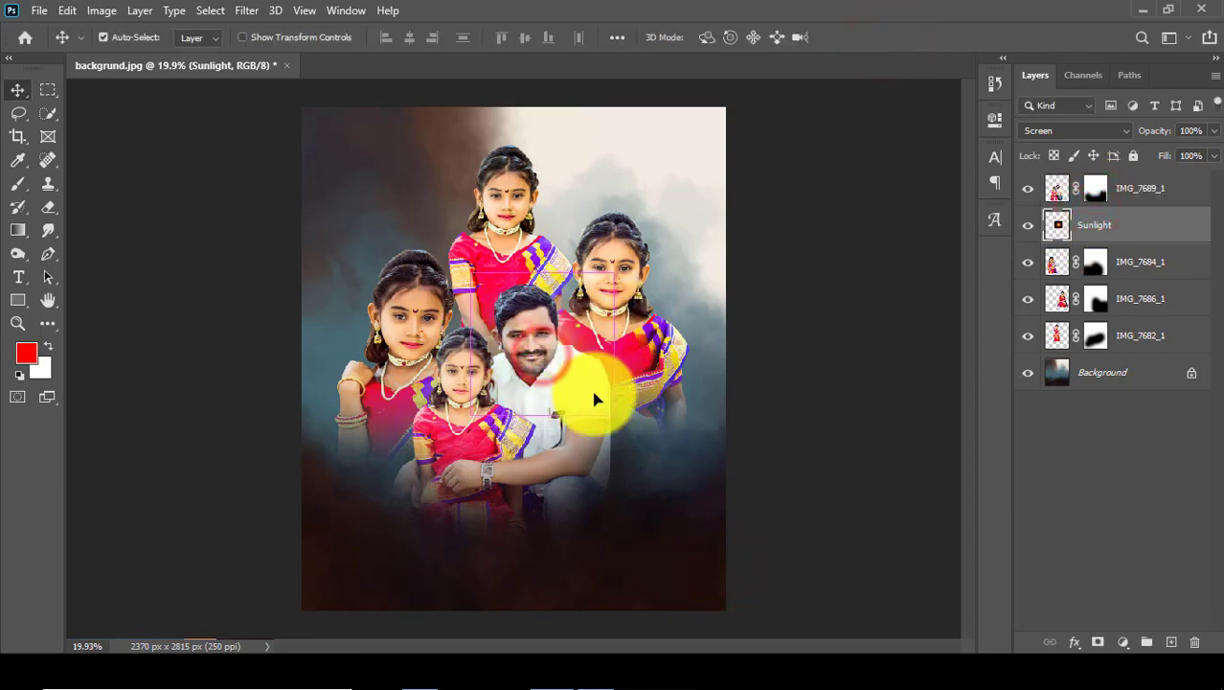
key(ctrl+t)
drag(613, 414, 659, 441)
click(897, 37)
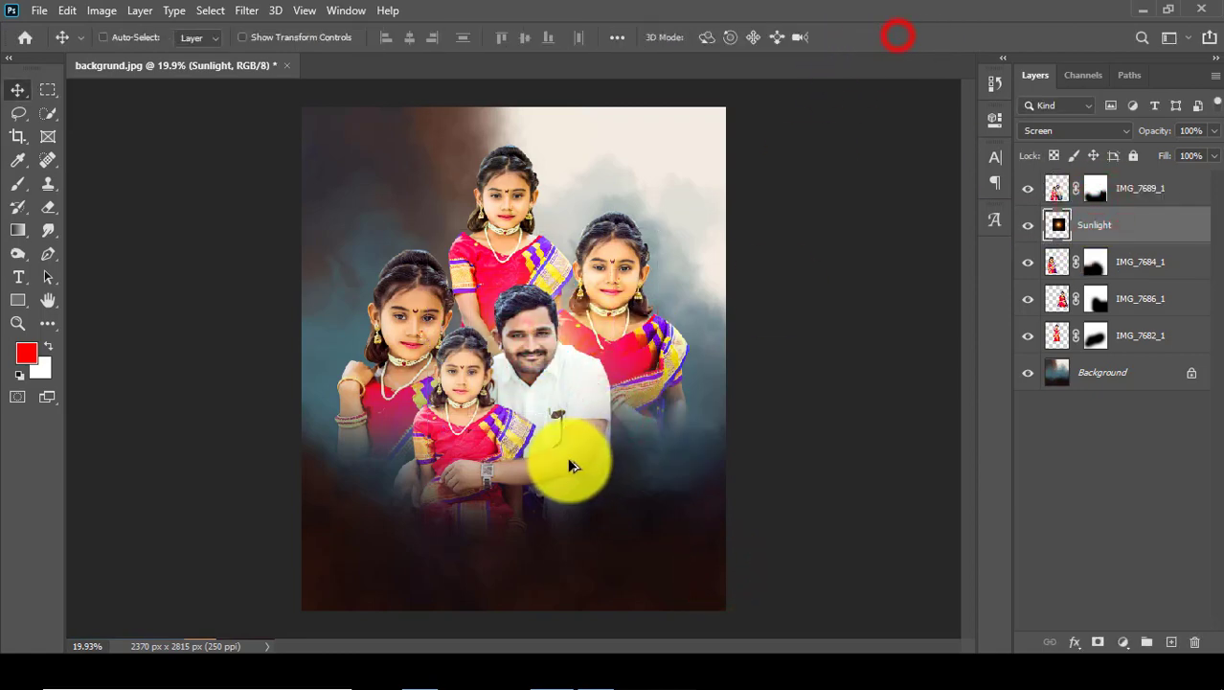
scroll(569, 464, up, 5)
drag(572, 338, 468, 319)
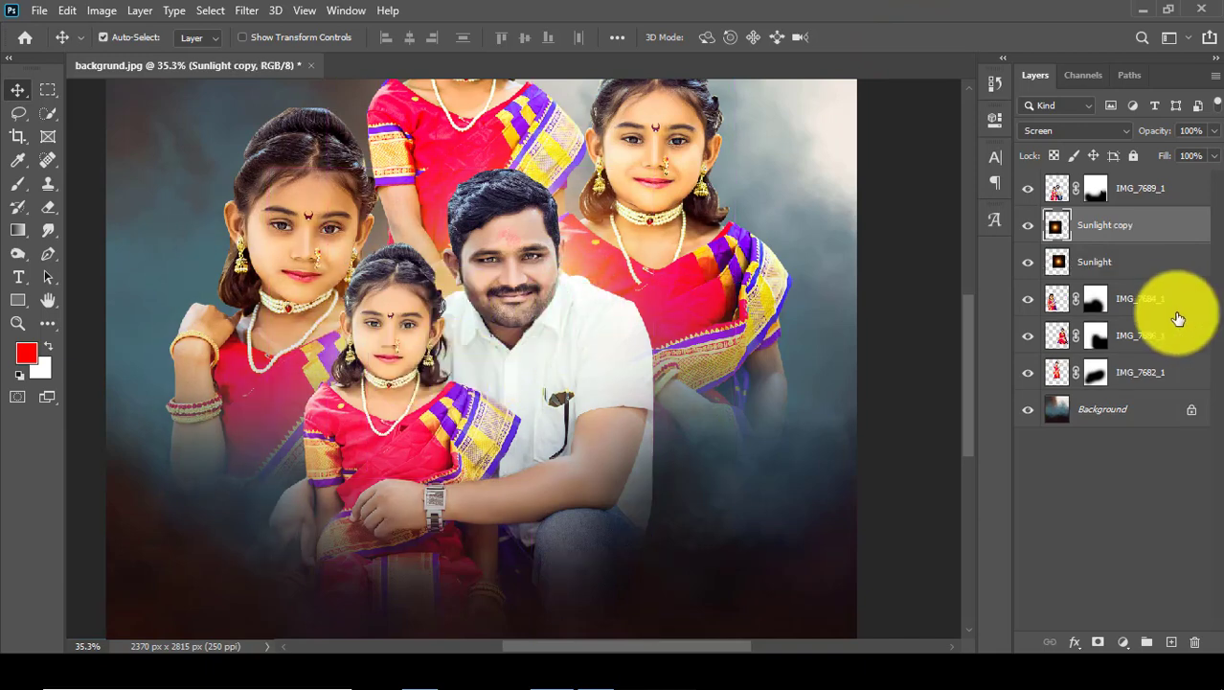
- Make another copy of the Sunlight glow and shrink it
drag(1093, 233, 1101, 177)
key(ctrl+t)
drag(629, 562, 565, 492)
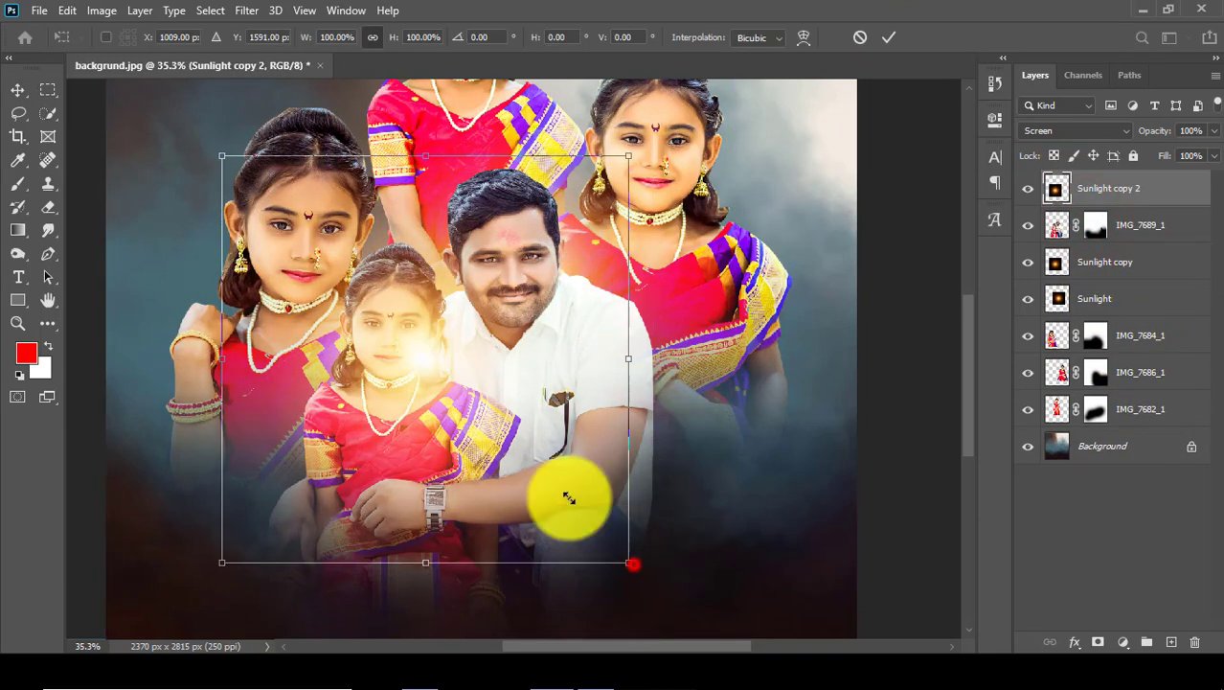
click(889, 37)
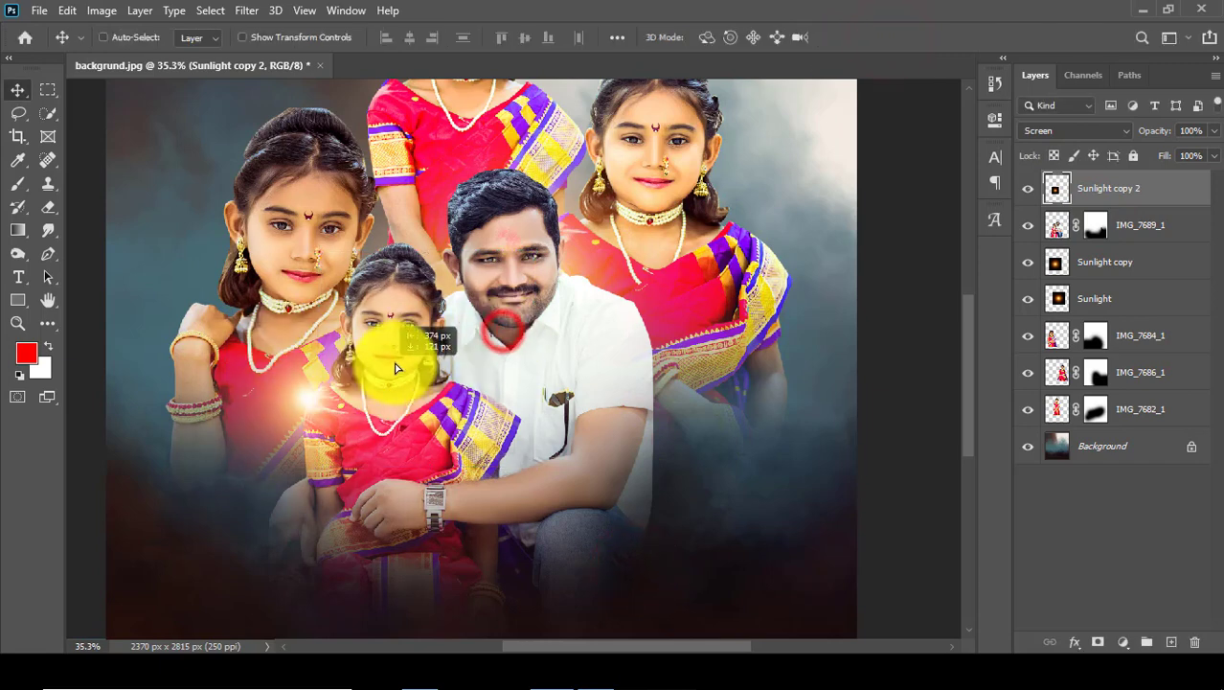
scroll(407, 354, down, 5)
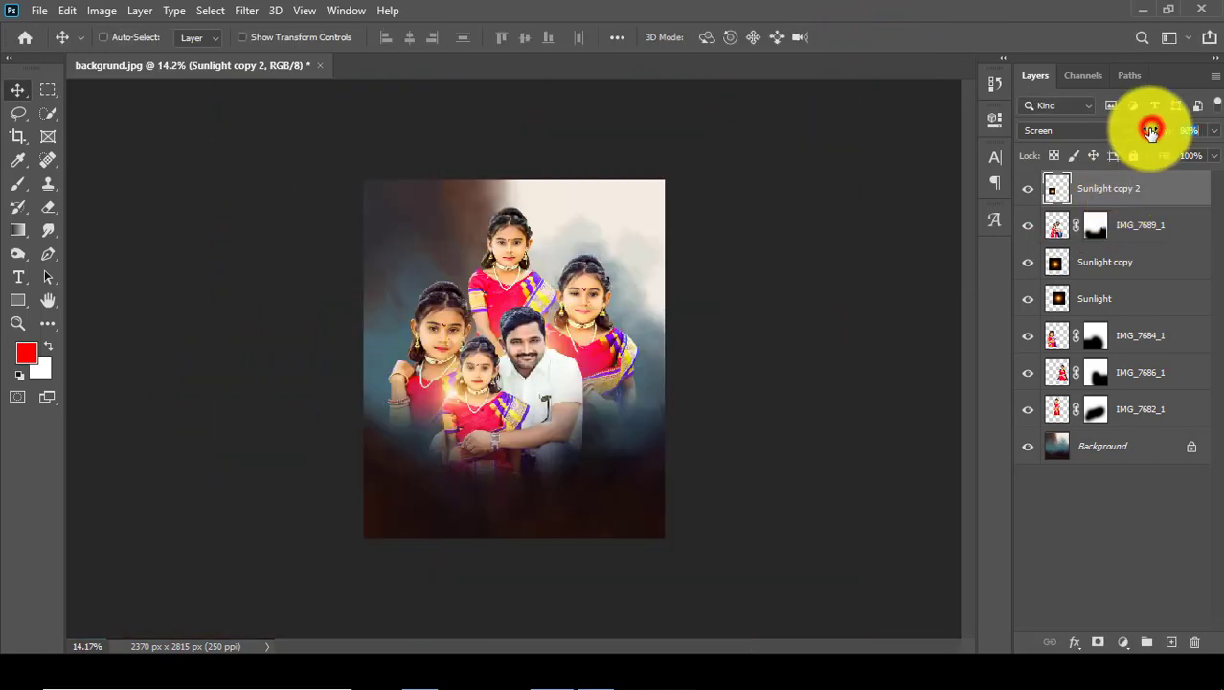
scroll(498, 464, up, 2)
- Place a duplicate glow on the right girl's shoulder and nudge it into position
drag(488, 446, 702, 388)
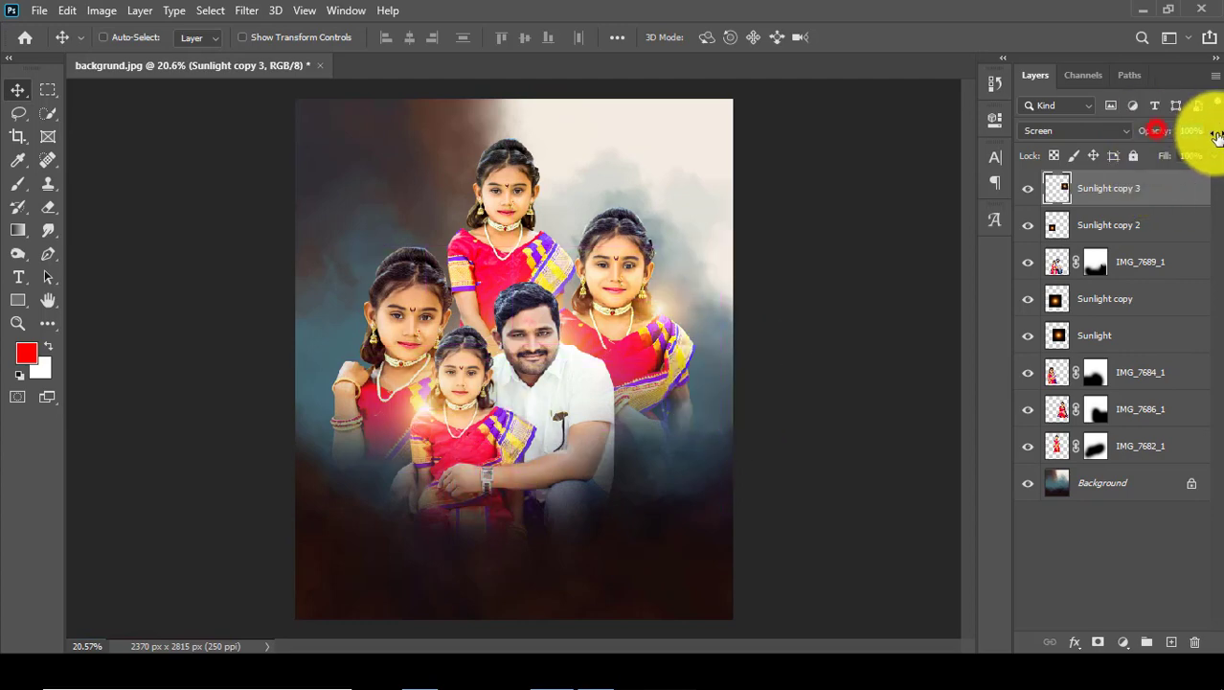
scroll(656, 323, up, 1)
key(ctrl+t)
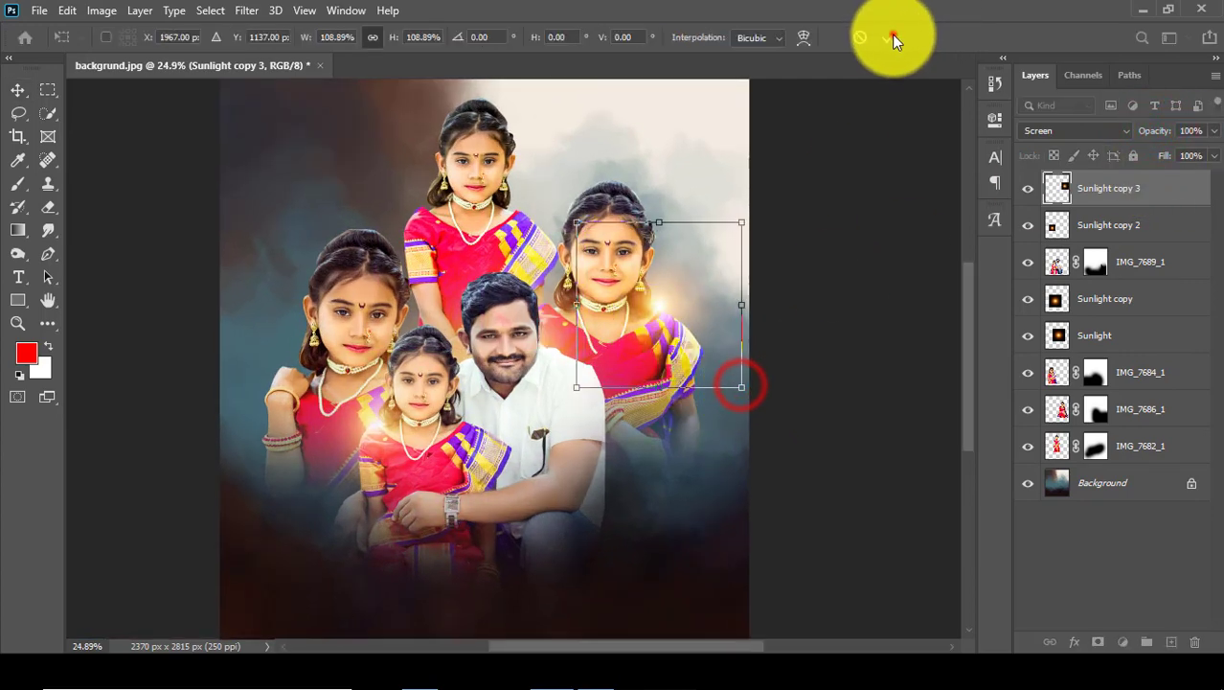
click(889, 36)
scroll(683, 274, up, 5)
drag(723, 241, 711, 262)
scroll(519, 342, down, 5)
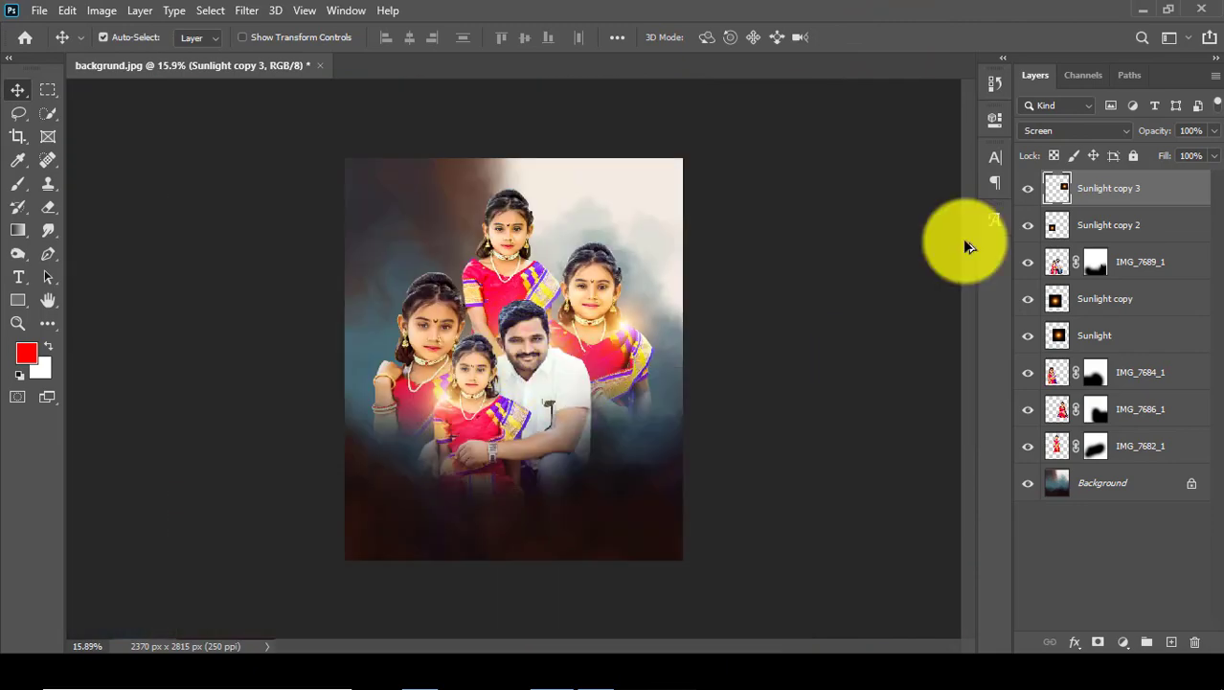
- Link all layers above the background and enlarge them together to 103%
drag(1131, 445, 1124, 199)
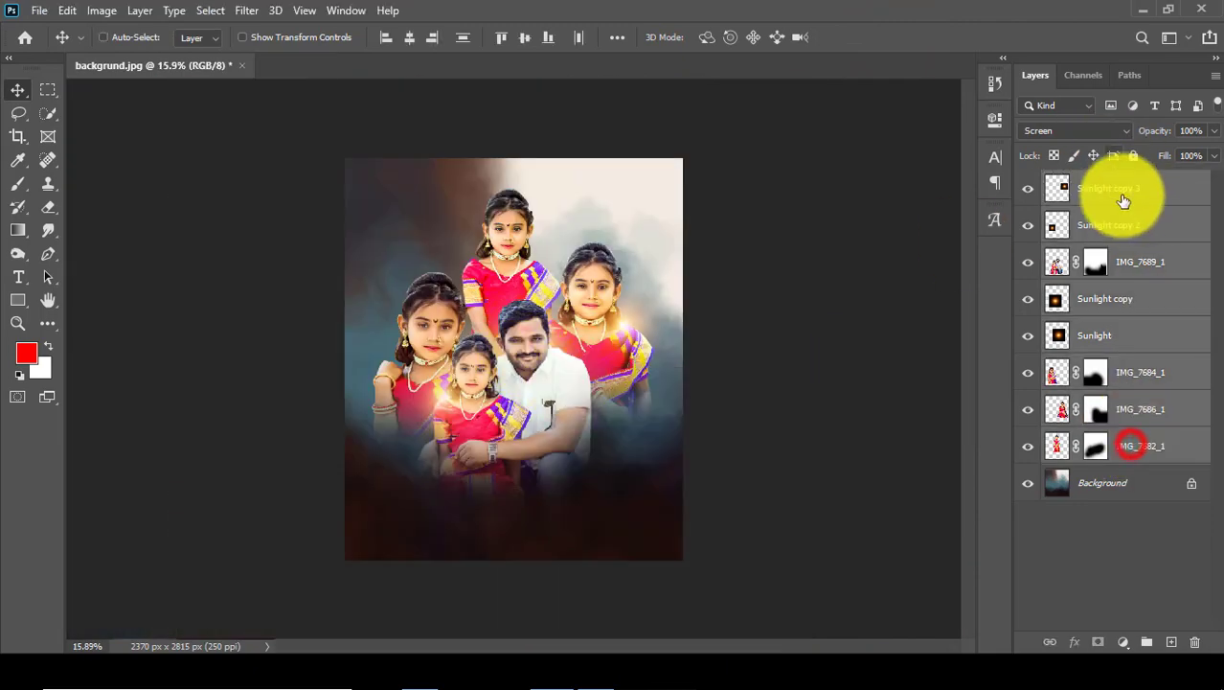
click(1050, 643)
key(ctrl+t)
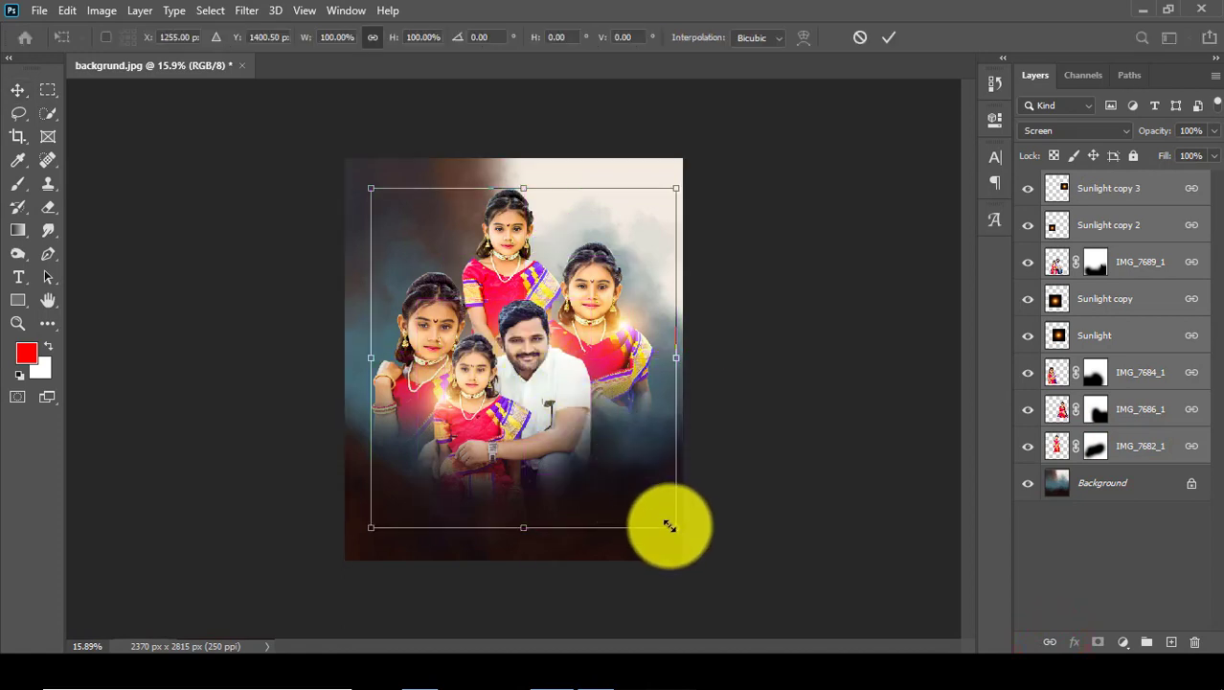
drag(674, 529, 683, 537)
click(889, 36)
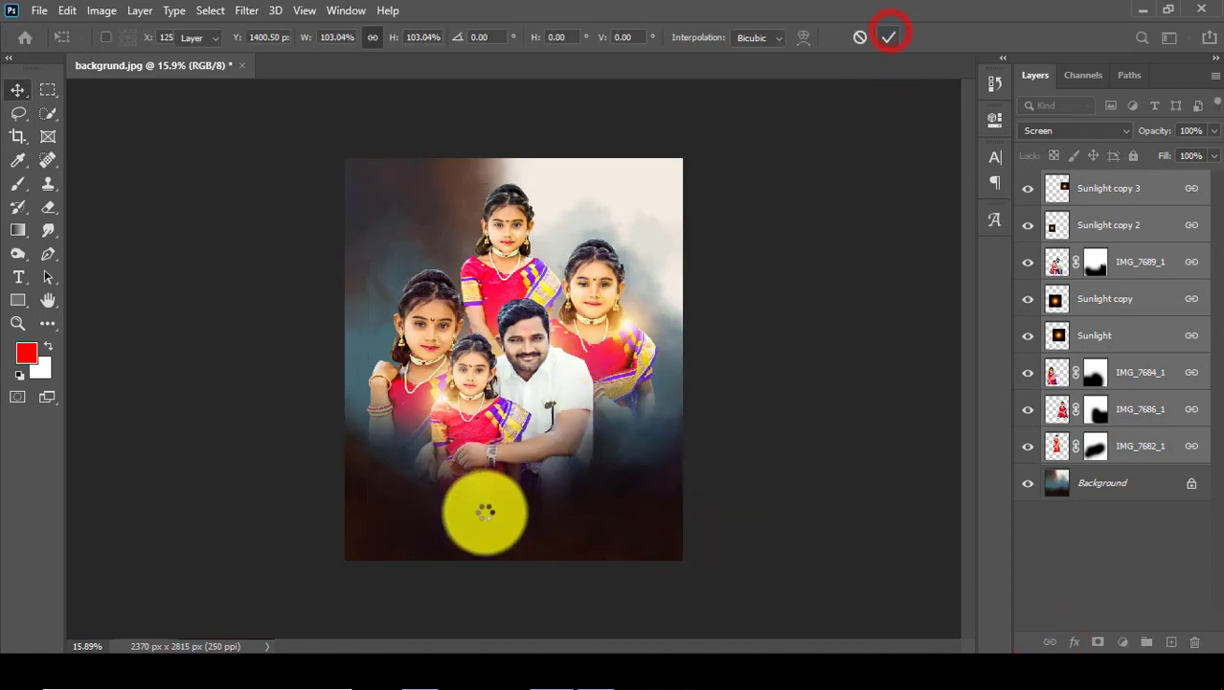
scroll(546, 437, up, 3)
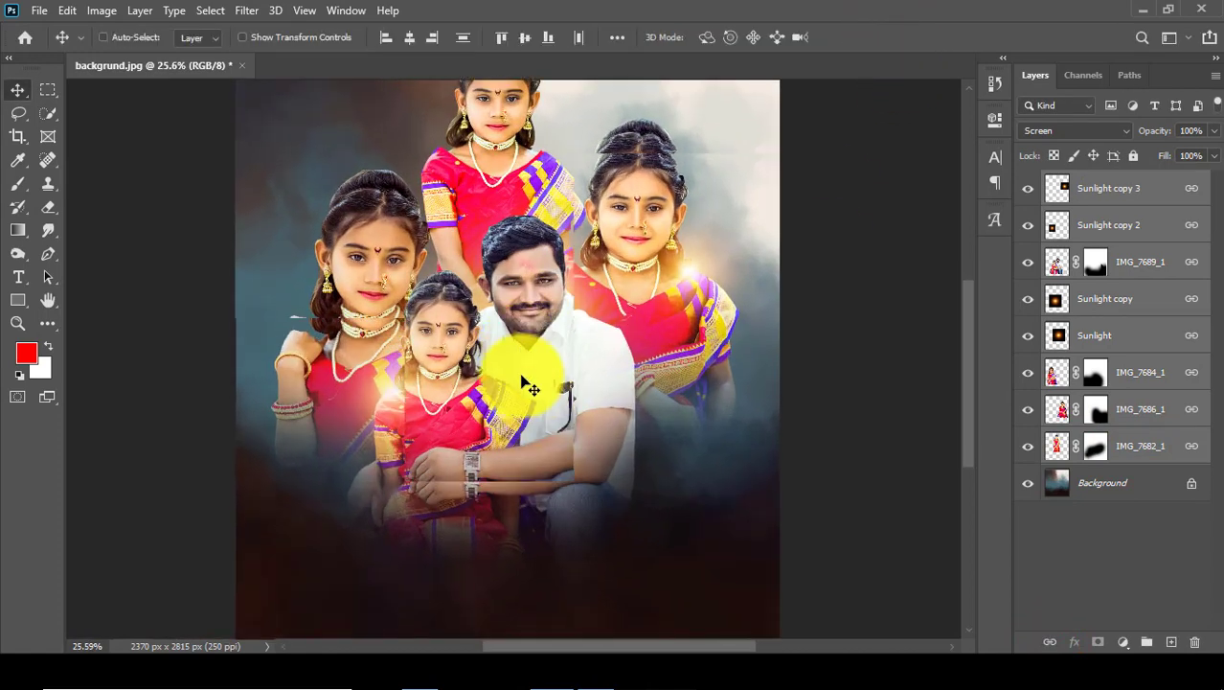
scroll(507, 331, down, 1)
scroll(491, 536, up, 1)
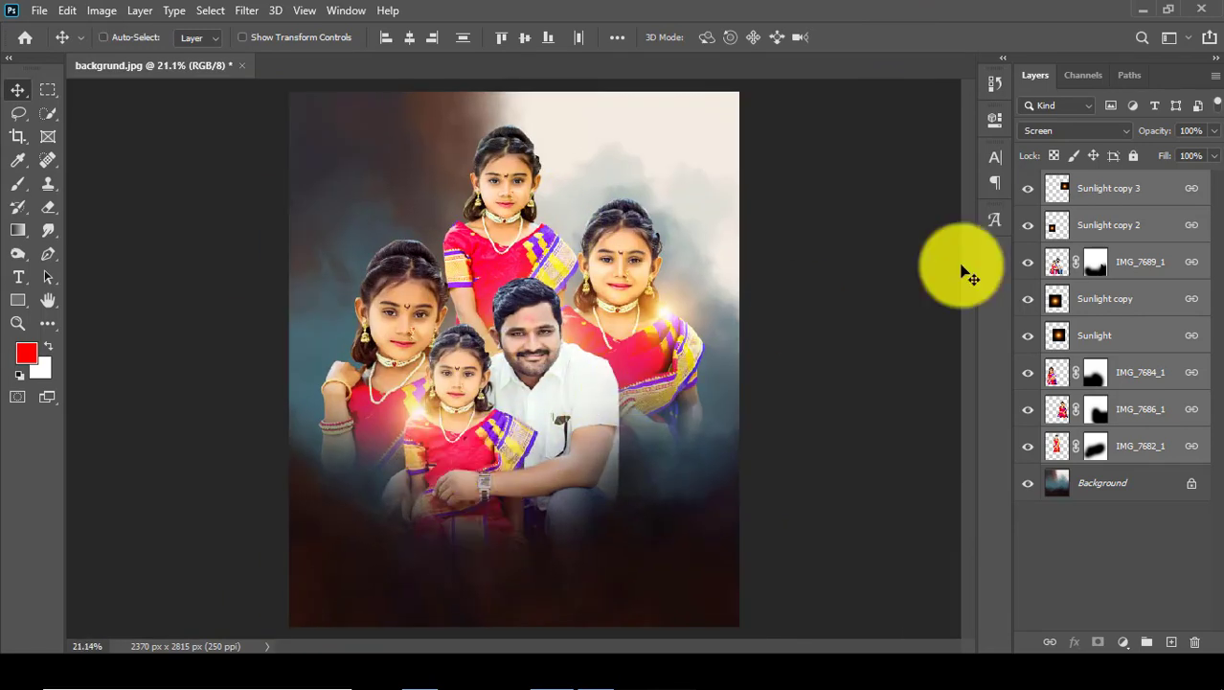
scroll(541, 509, down, 2)
scroll(541, 509, up, 2)
- Duplicate IMG_7689_1 and apply the last Camera Raw adjustment to the copy
click(1111, 264)
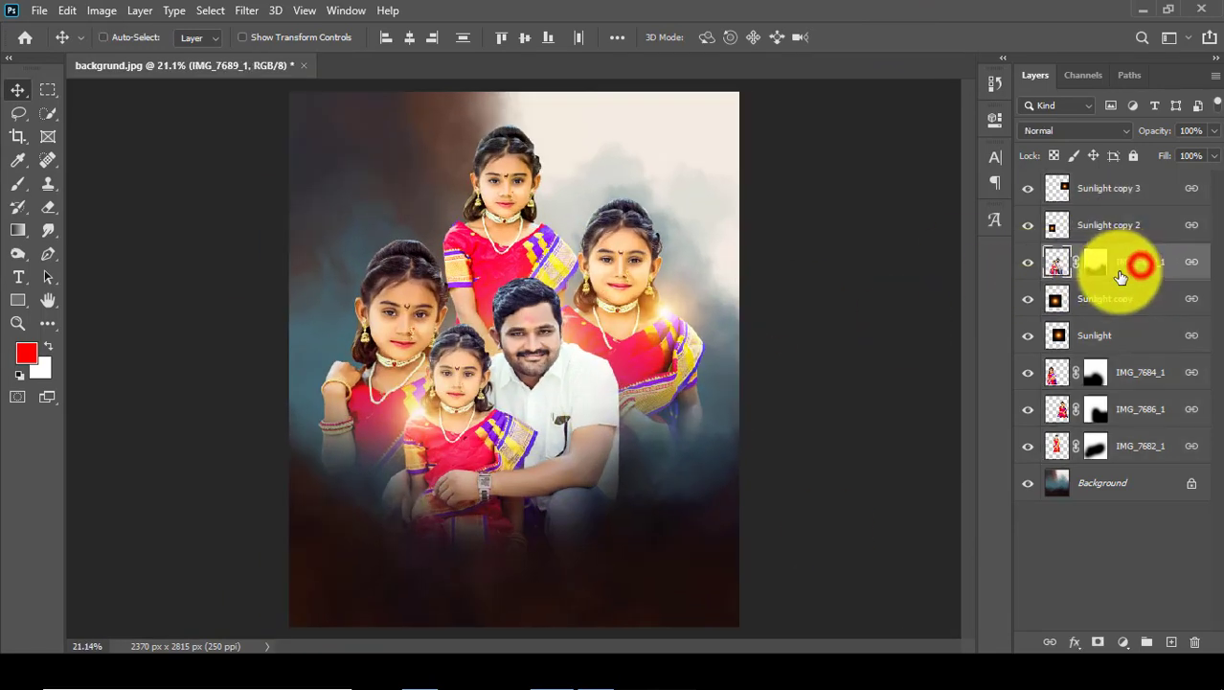
key(ctrl+j)
click(252, 12)
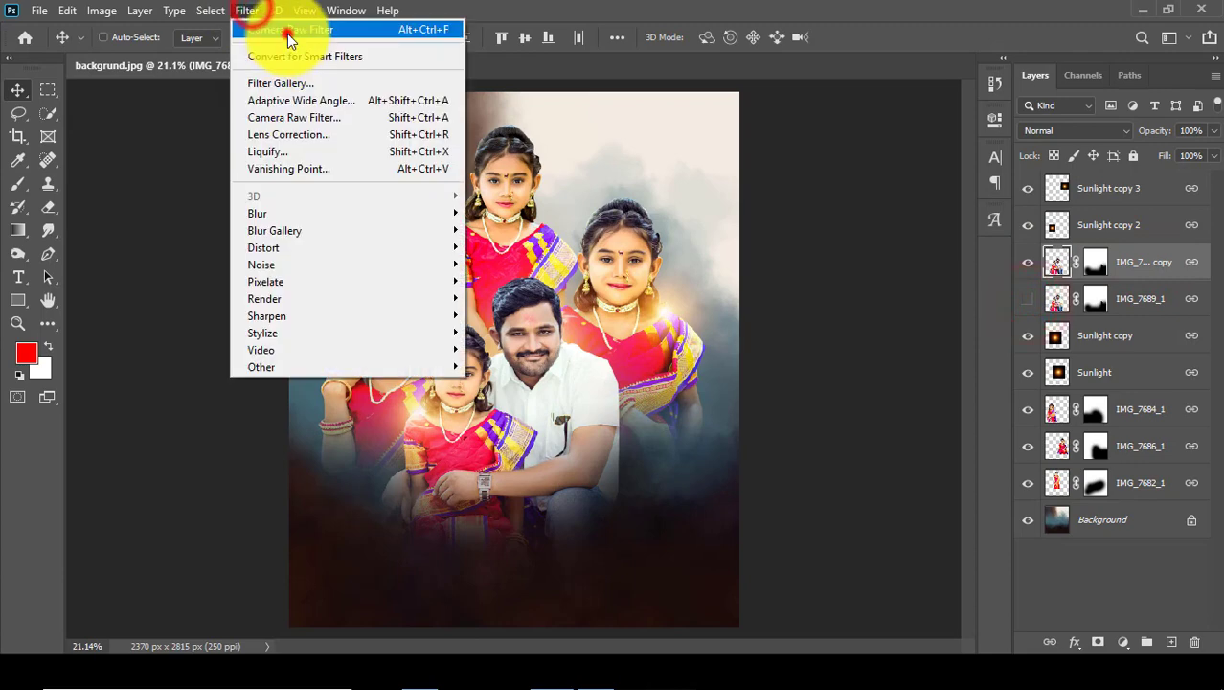
click(287, 37)
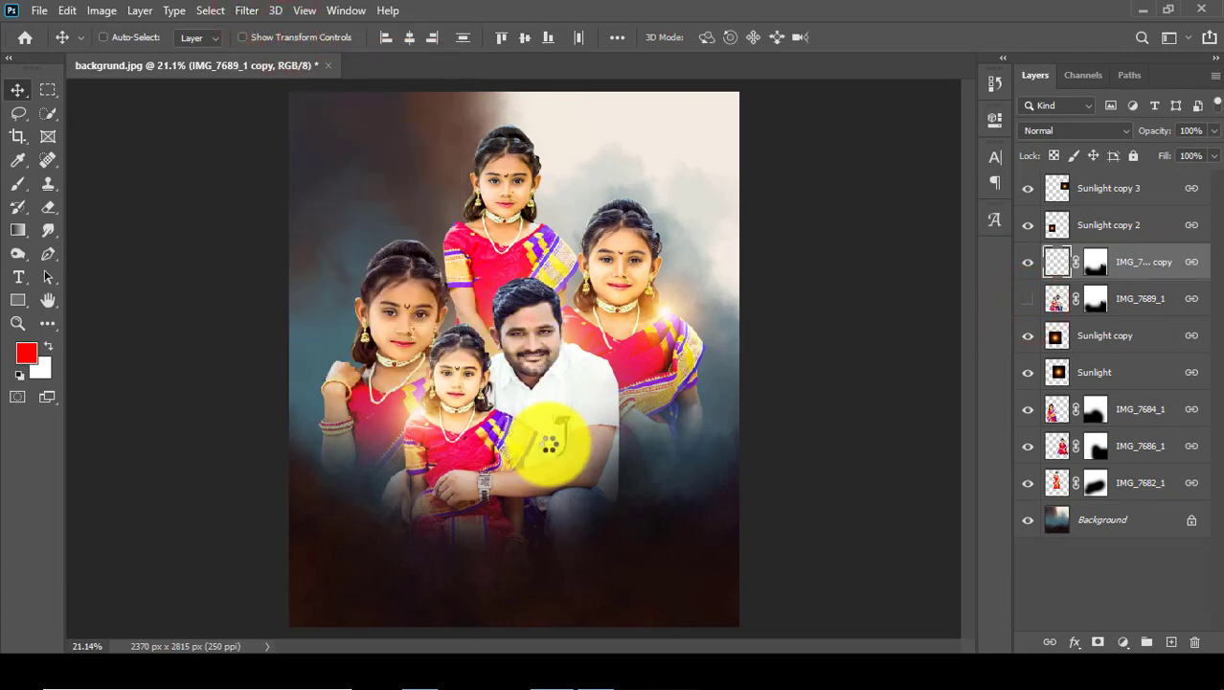
scroll(520, 520, up, 3)
click(1028, 261)
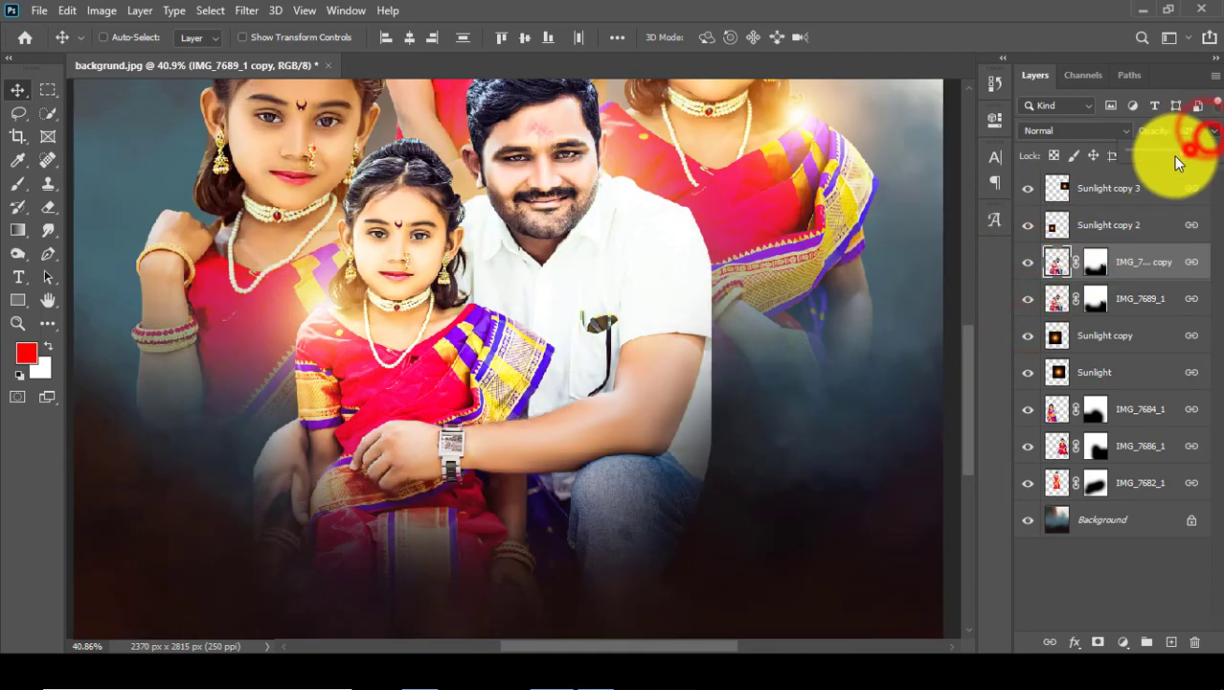
- Lower the copy's opacity to 68% and merge it down into IMG_7689_1
right_click(1133, 271)
click(1207, 132)
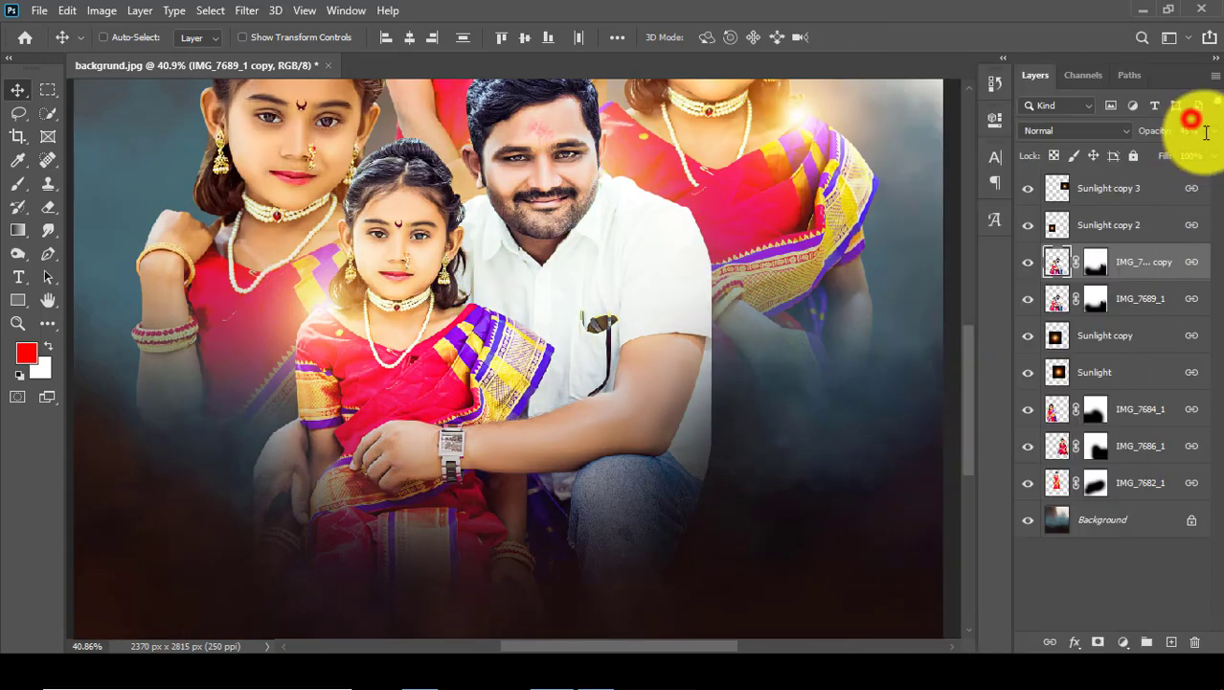
right_click(1150, 271)
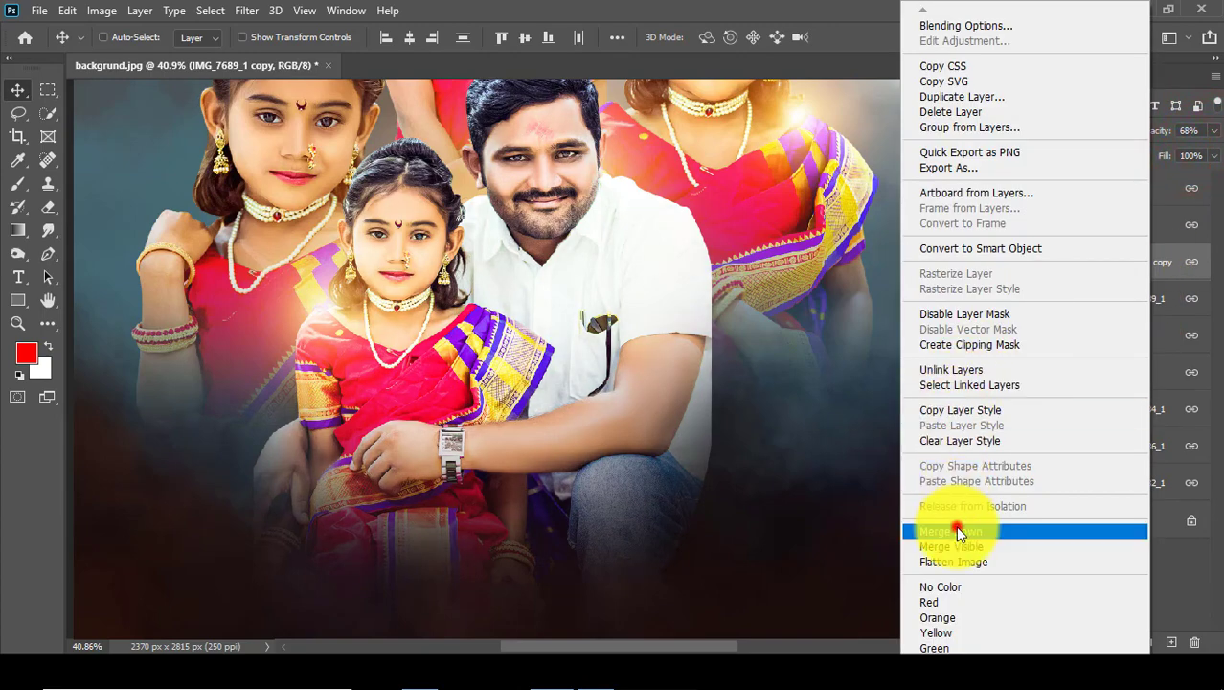
click(958, 532)
click(637, 271)
scroll(465, 327, down, 2)
scroll(508, 350, down, 2)
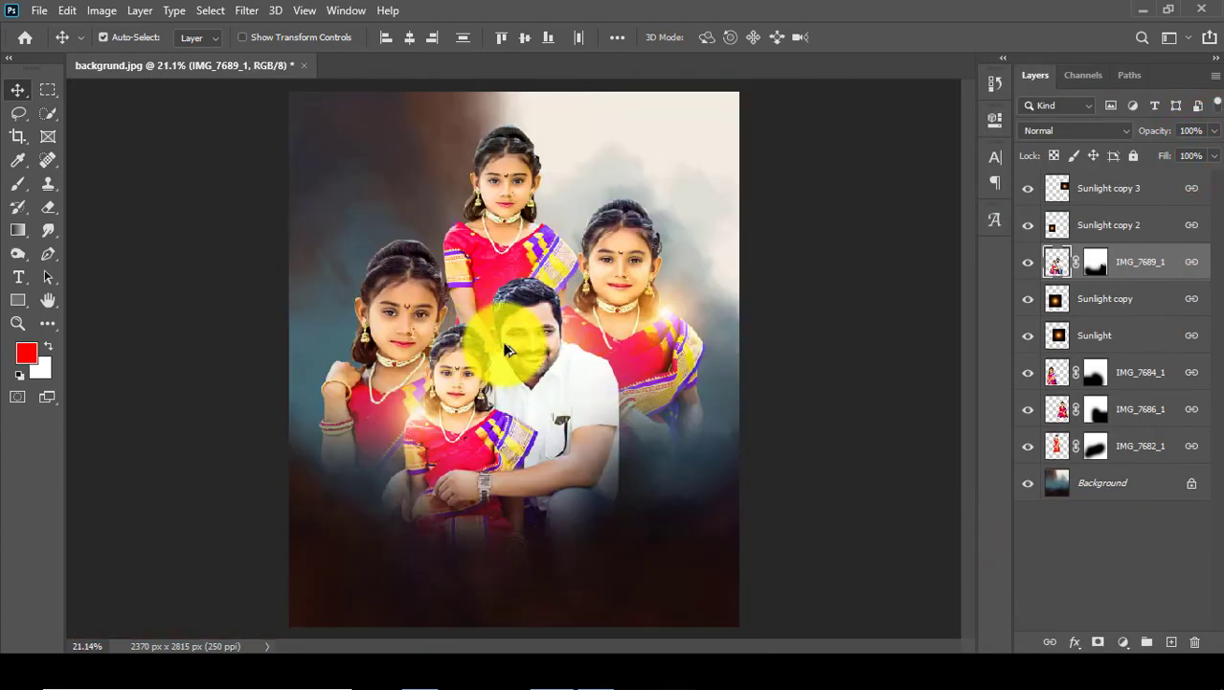
- Add a new empty layer above Sunlight copy 3
click(1124, 297)
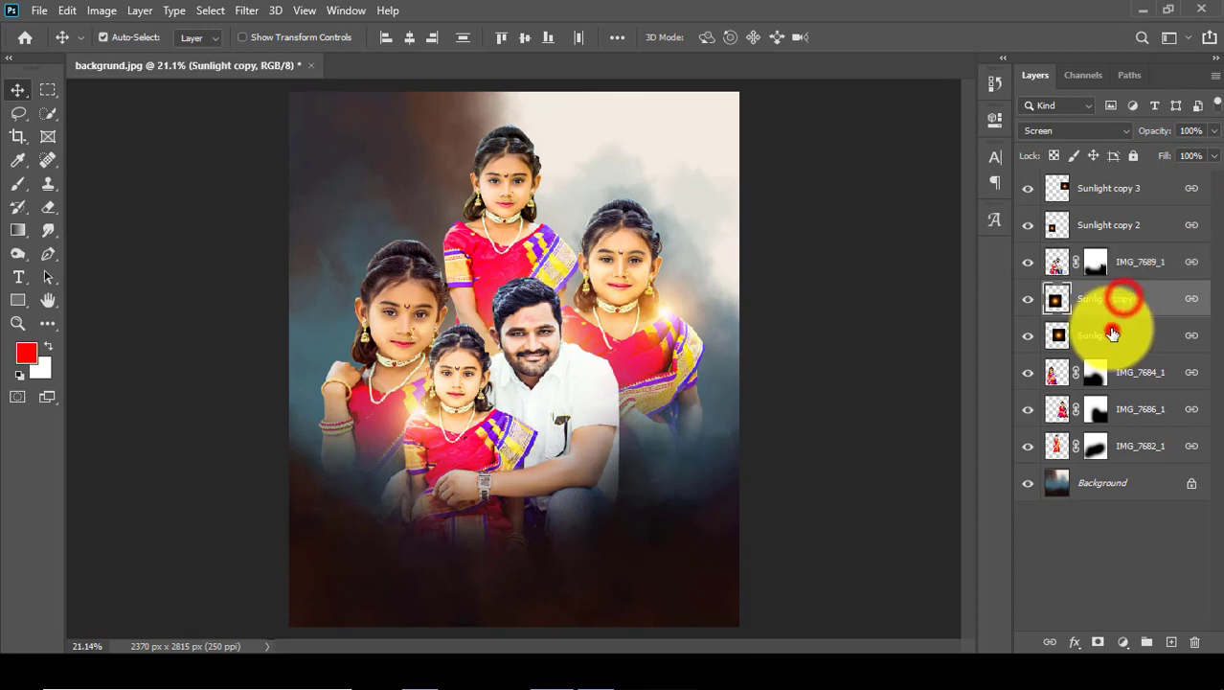
click(1108, 188)
ctrl+click(1112, 225)
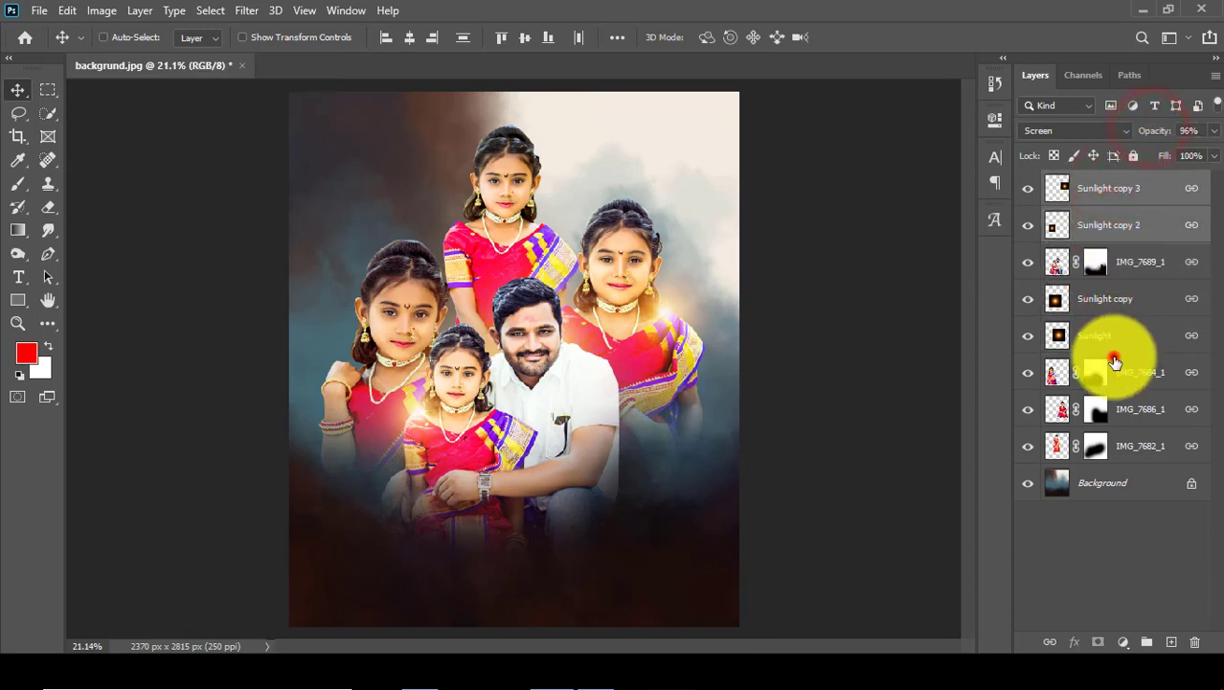
click(1140, 336)
scroll(604, 345, down, 1)
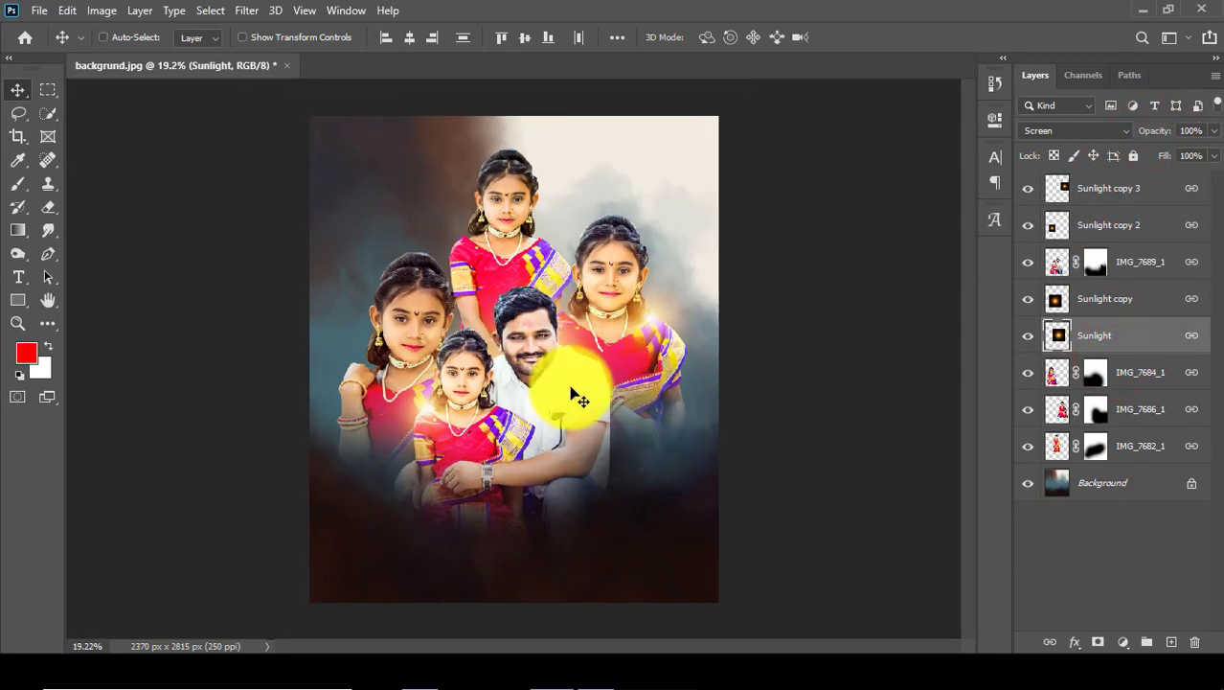
scroll(571, 381, down, 1)
click(1109, 188)
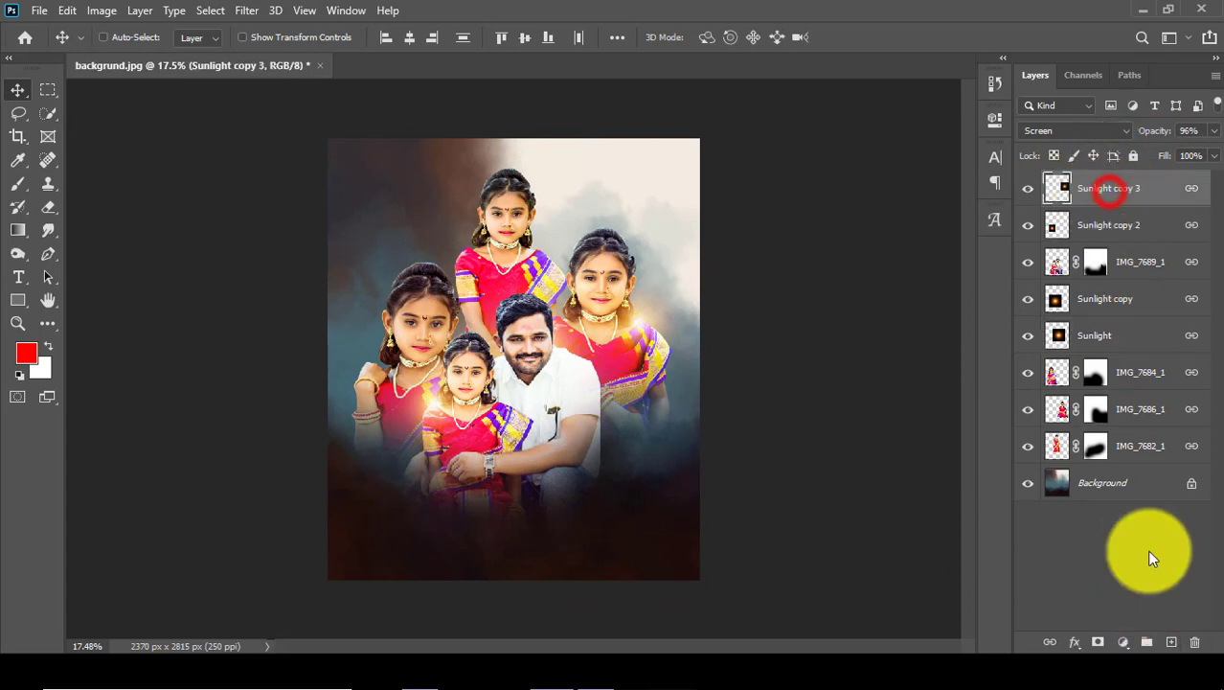
click(1171, 642)
text(red)
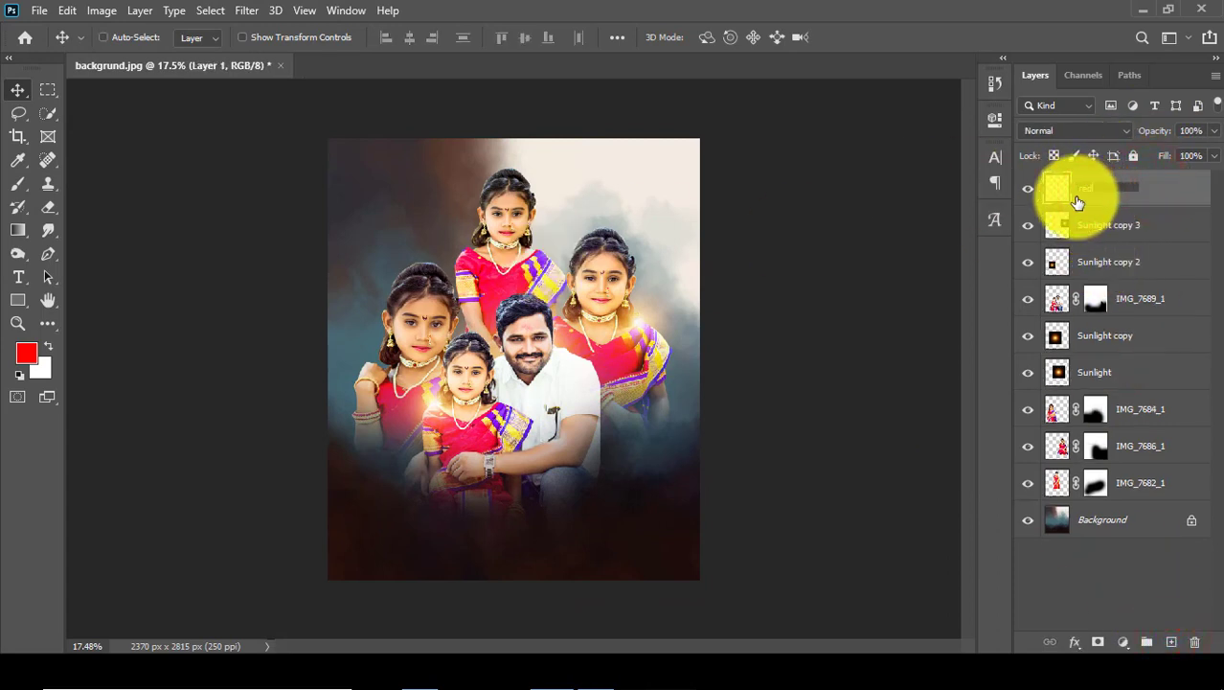
- Rename the new layer 'red' and set it to Screen blending with the Brush tool
click(1175, 188)
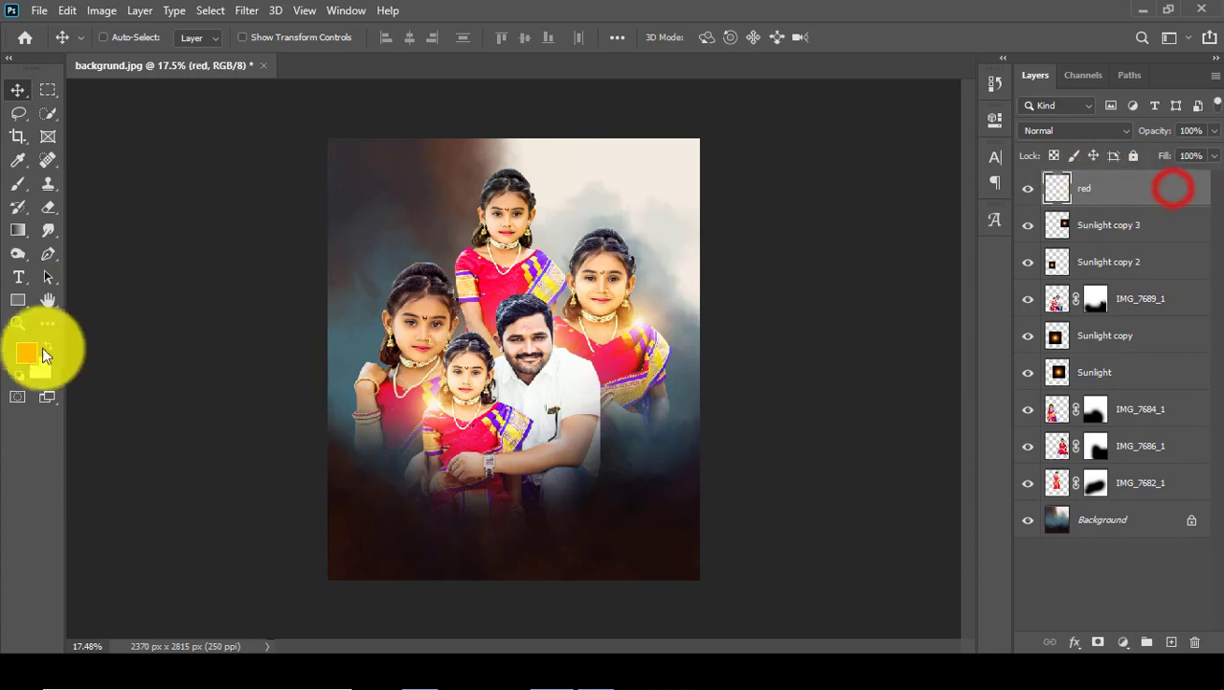
click(21, 186)
click(1043, 130)
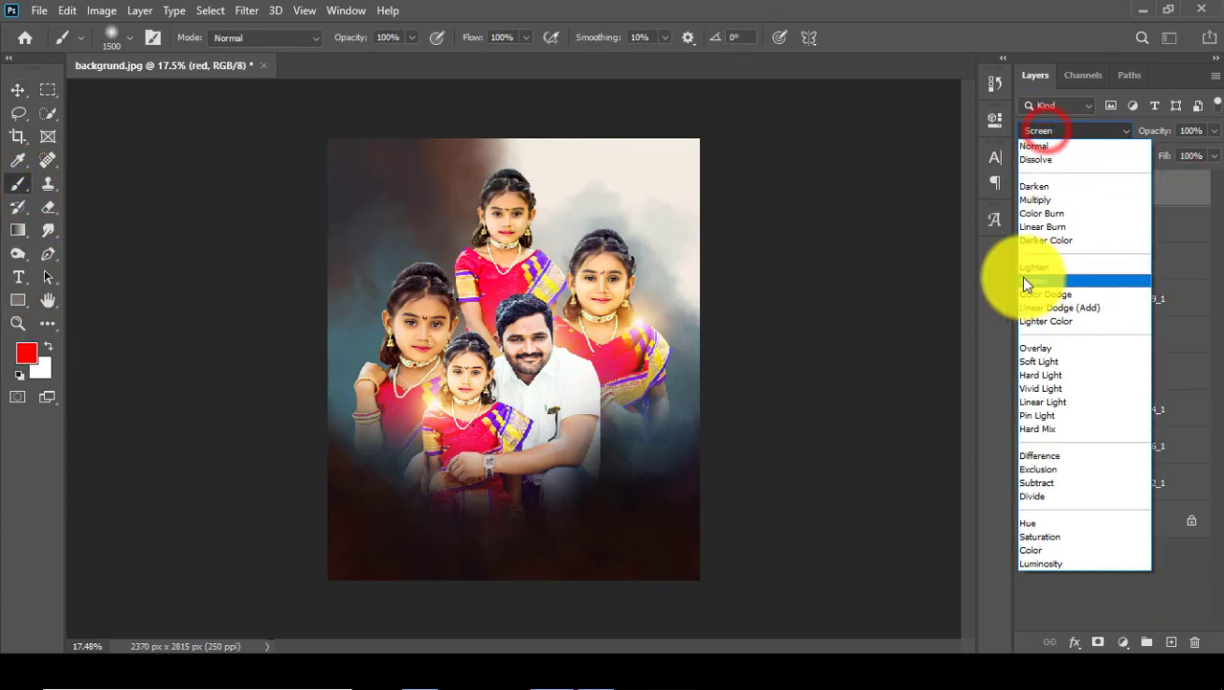
click(1059, 285)
click(1051, 276)
click(1079, 196)
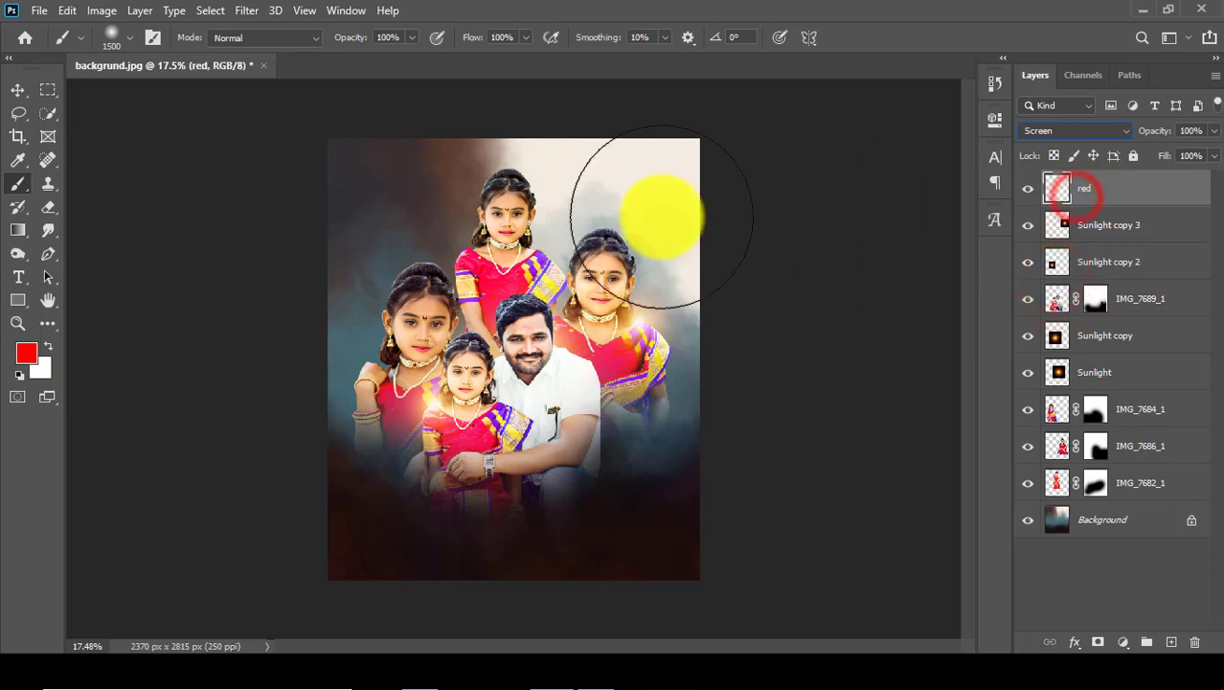
- Paint soft red glow along the top, left, top-right and right edges
click(563, 113)
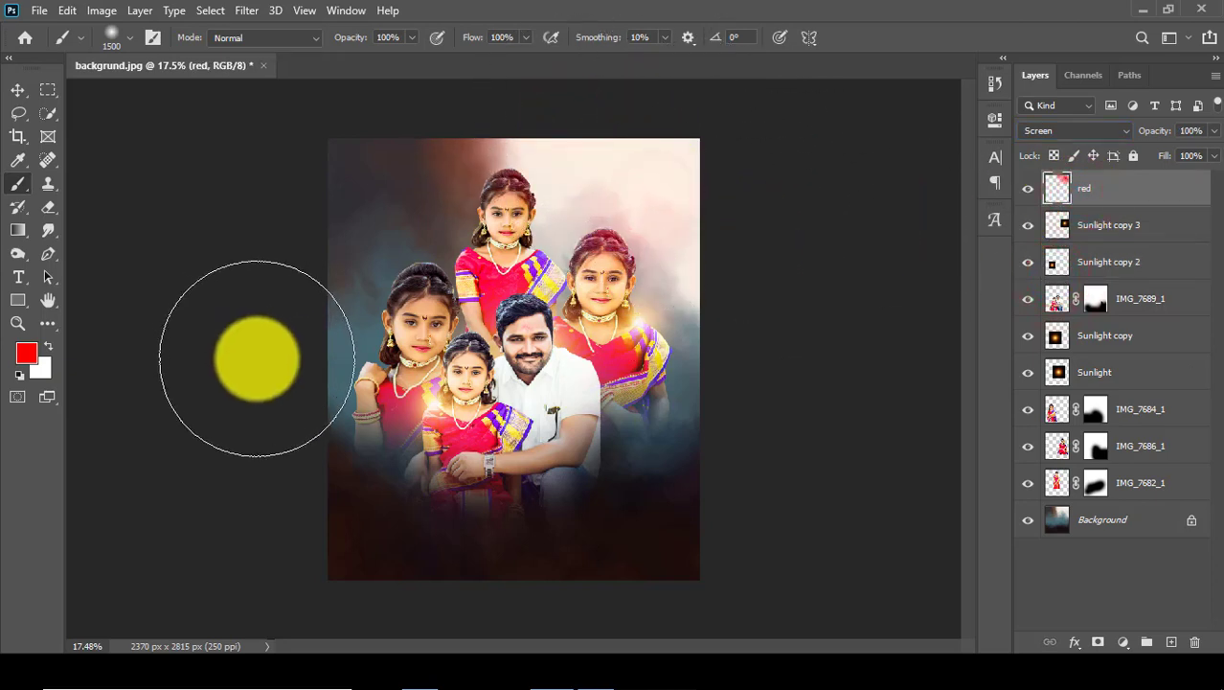
drag(259, 345, 187, 389)
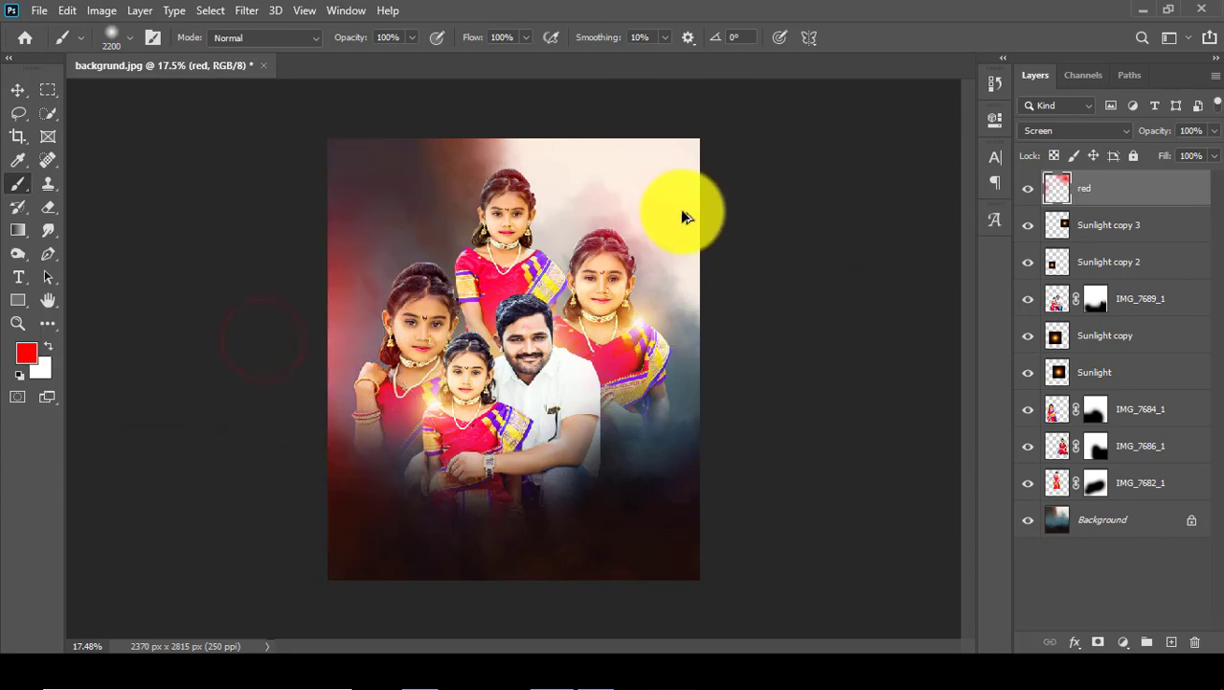
scroll(681, 208, down, 3)
scroll(705, 251, up, 3)
click(635, 140)
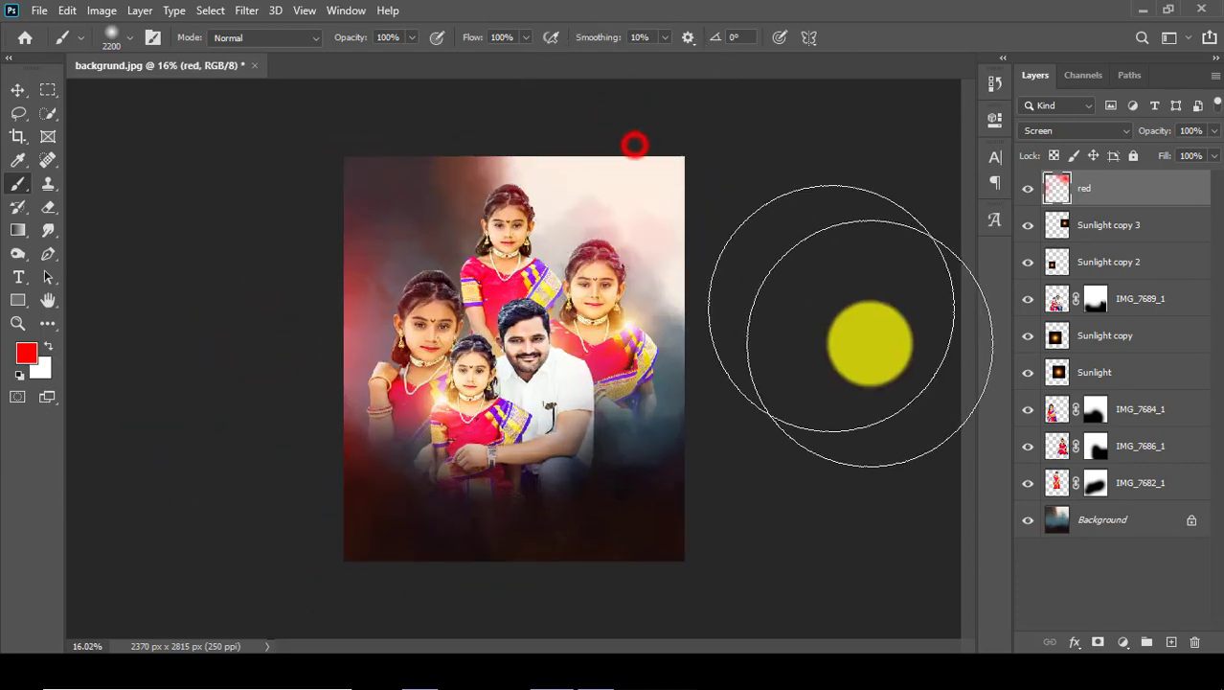
scroll(800, 308, up, 1)
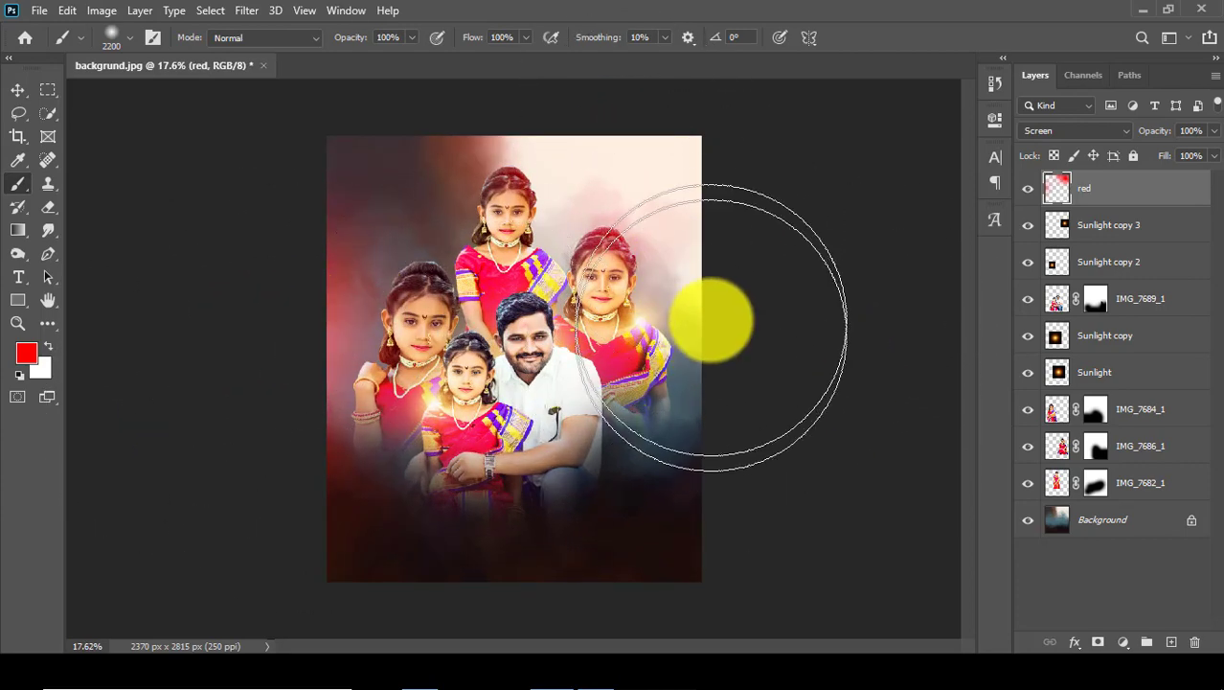
click(799, 269)
- Duplicate the Sunlight copy 3 glow layer into Sunlight copy 4
click(18, 89)
scroll(561, 254, down, 2)
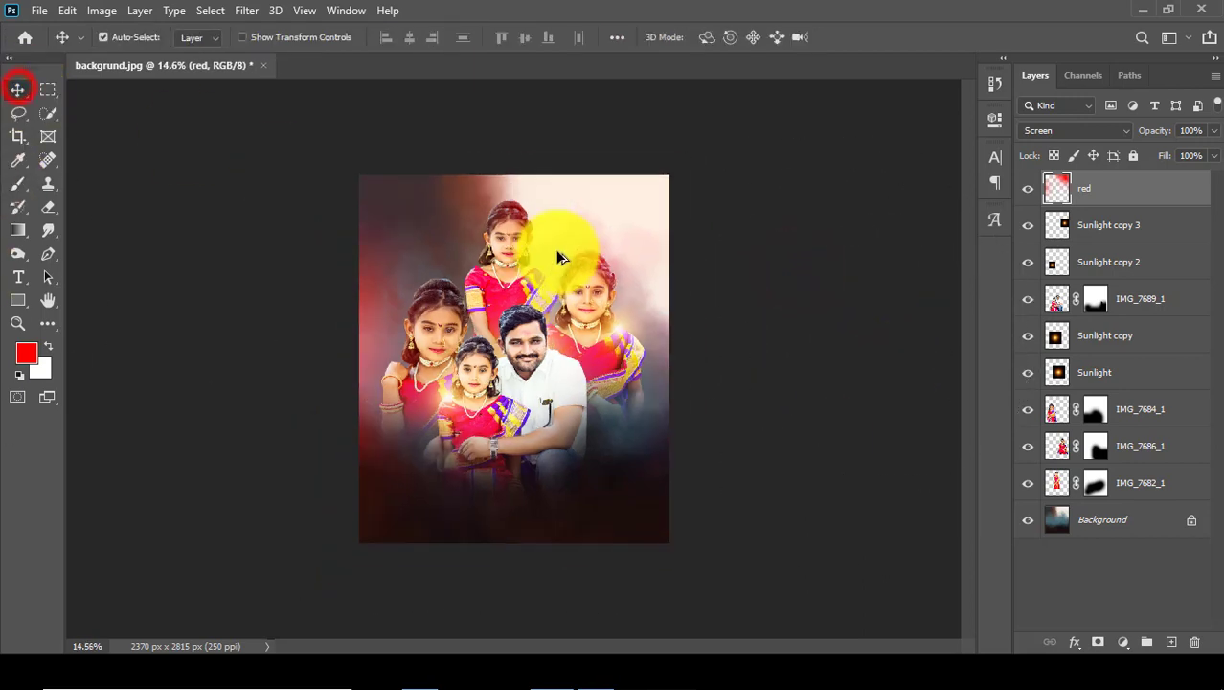
scroll(613, 277, up, 3)
click(1157, 125)
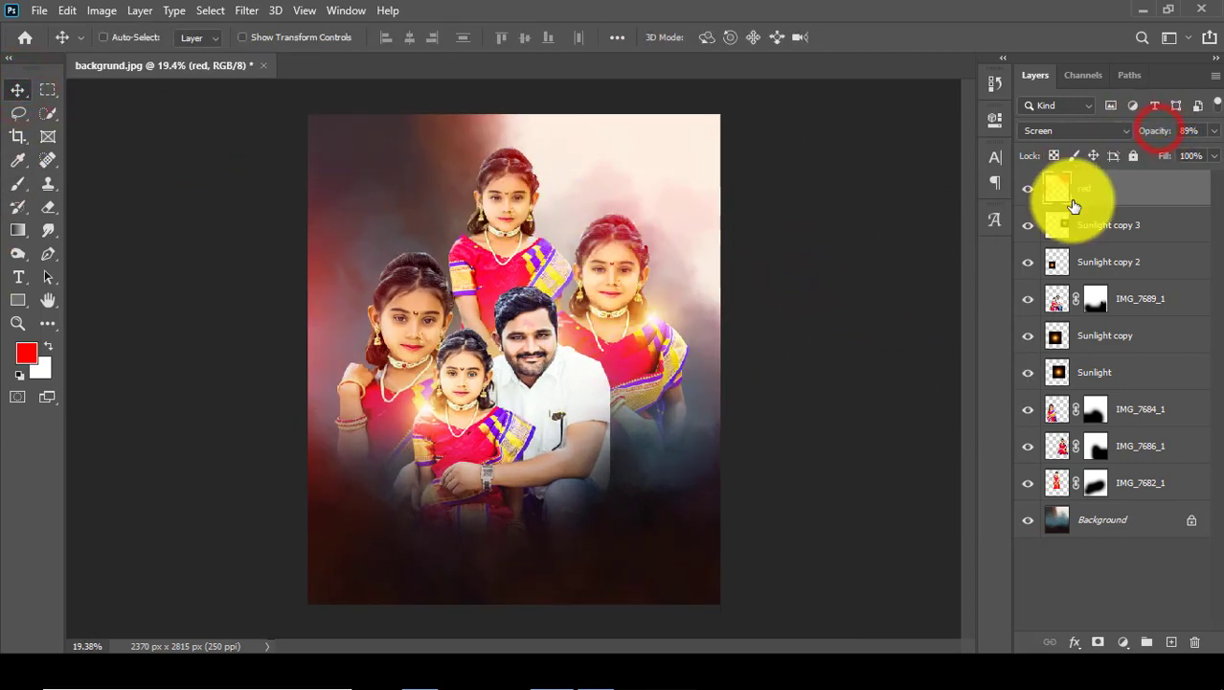
click(1109, 262)
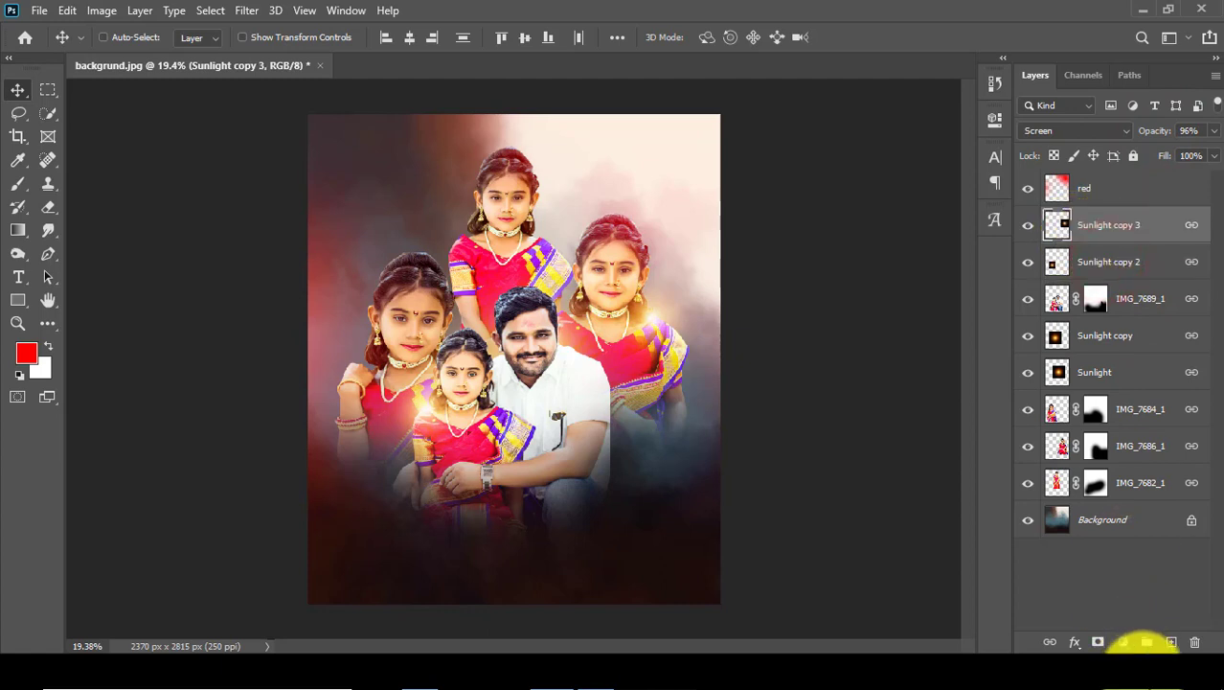
drag(1112, 230, 1171, 642)
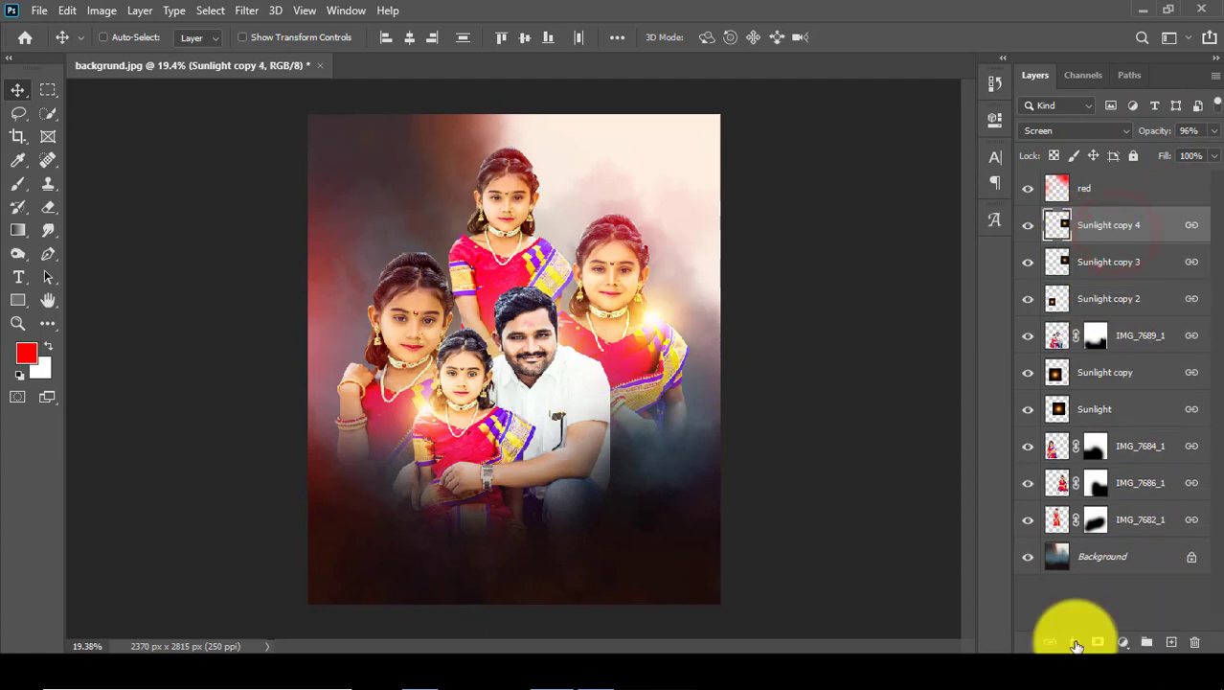
click(1050, 641)
- Enlarge Sunlight copy 4 over the portrait's top and place it beneath the red layer
drag(1105, 175, 1105, 182)
key(ctrl+t)
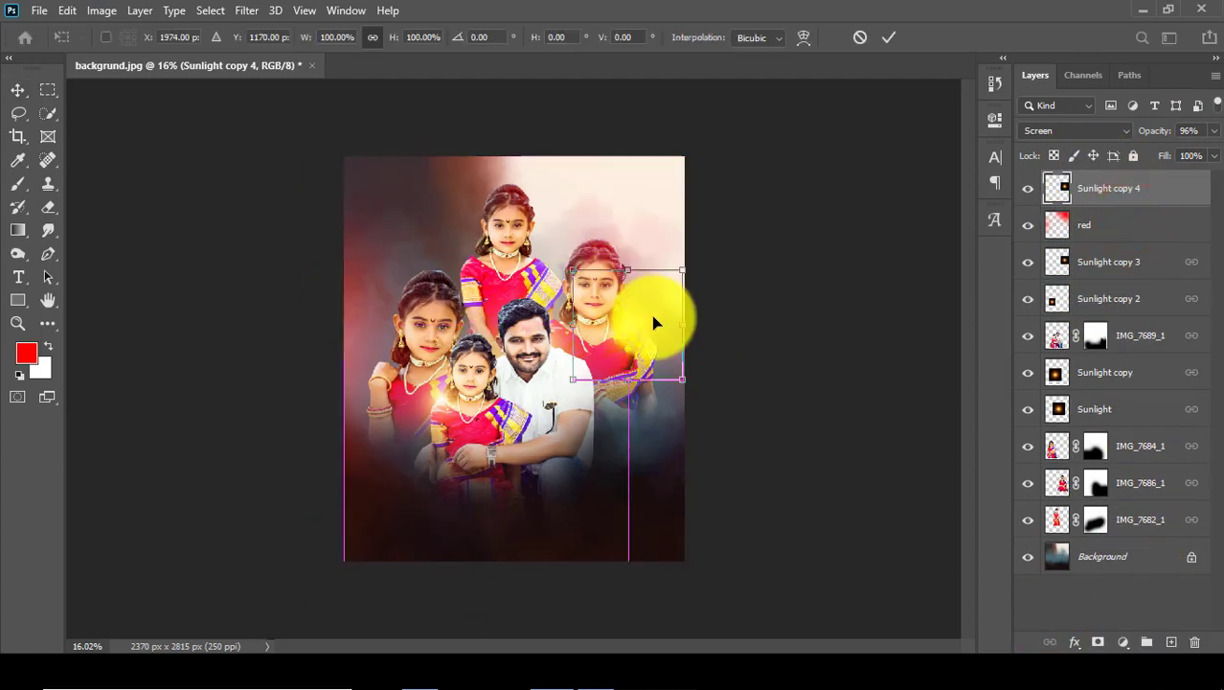
drag(698, 396, 636, 241)
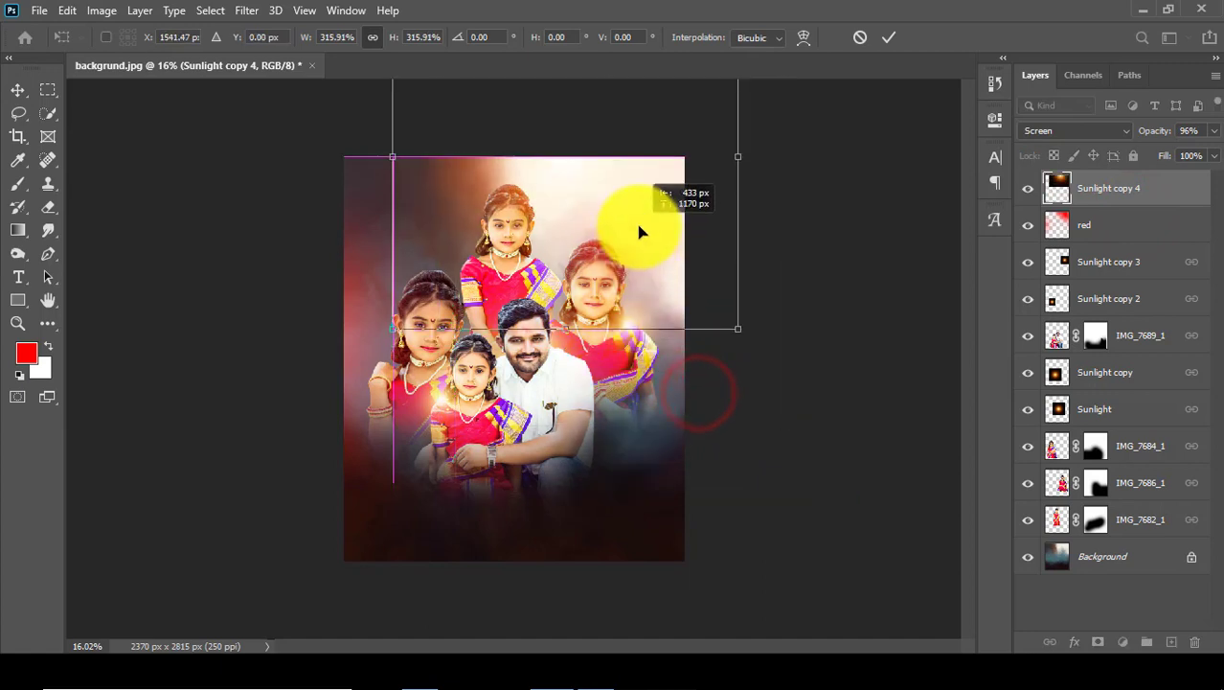
drag(743, 329, 790, 357)
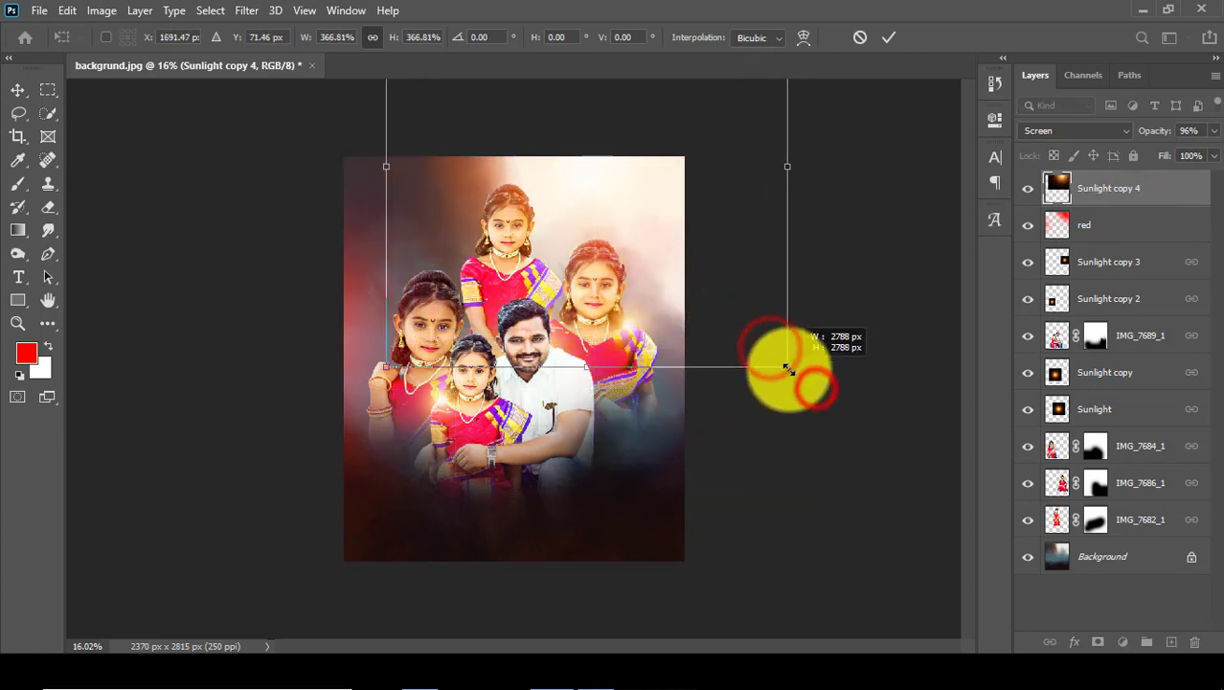
click(889, 37)
drag(1085, 209, 1046, 226)
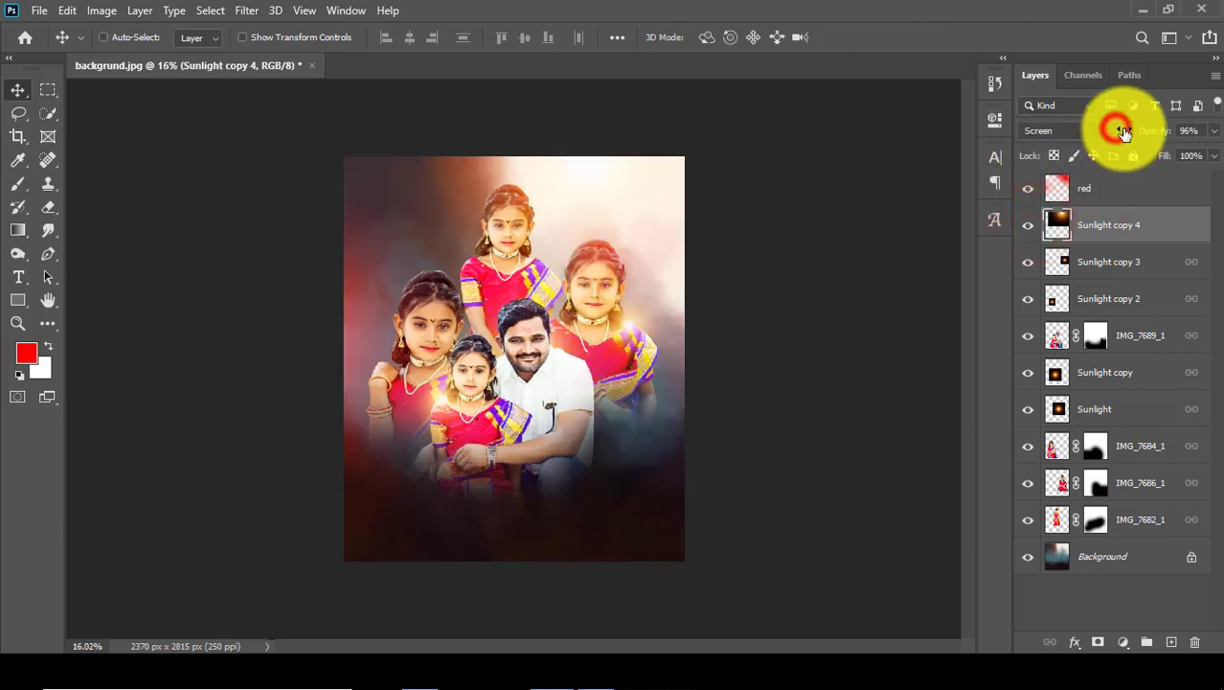
- Toggle Sunlight copy 4's visibility to compare the glow, then select Sunlight copy 2
click(1109, 262)
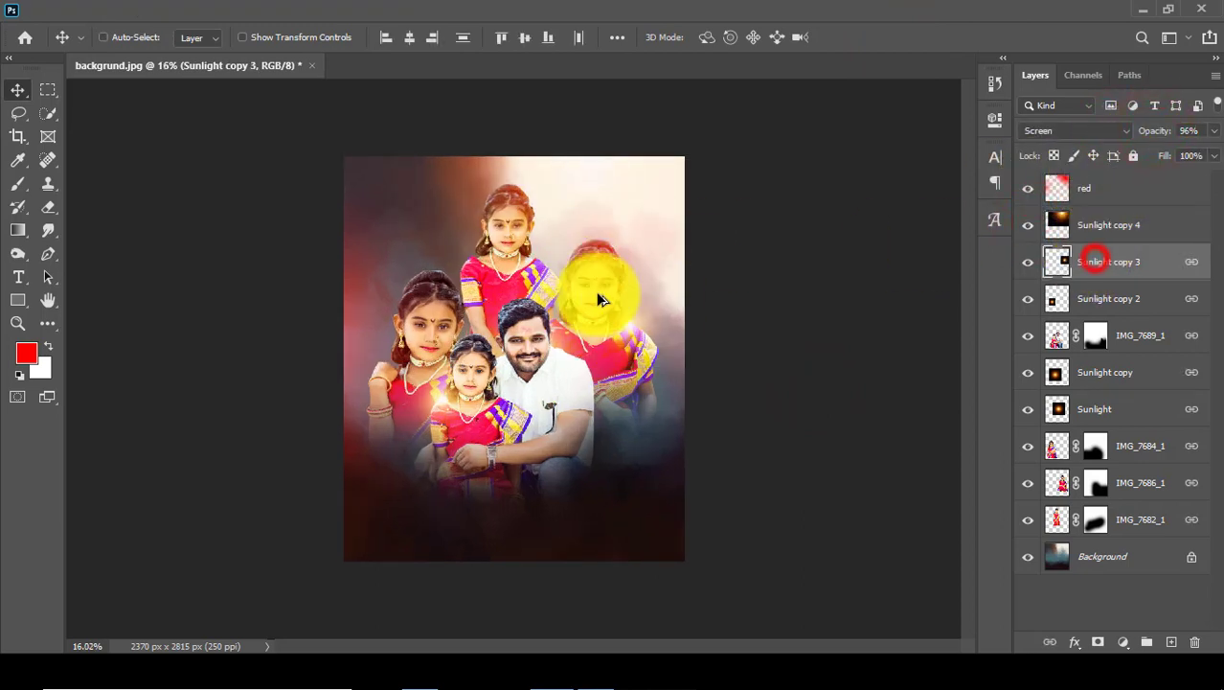
click(1083, 230)
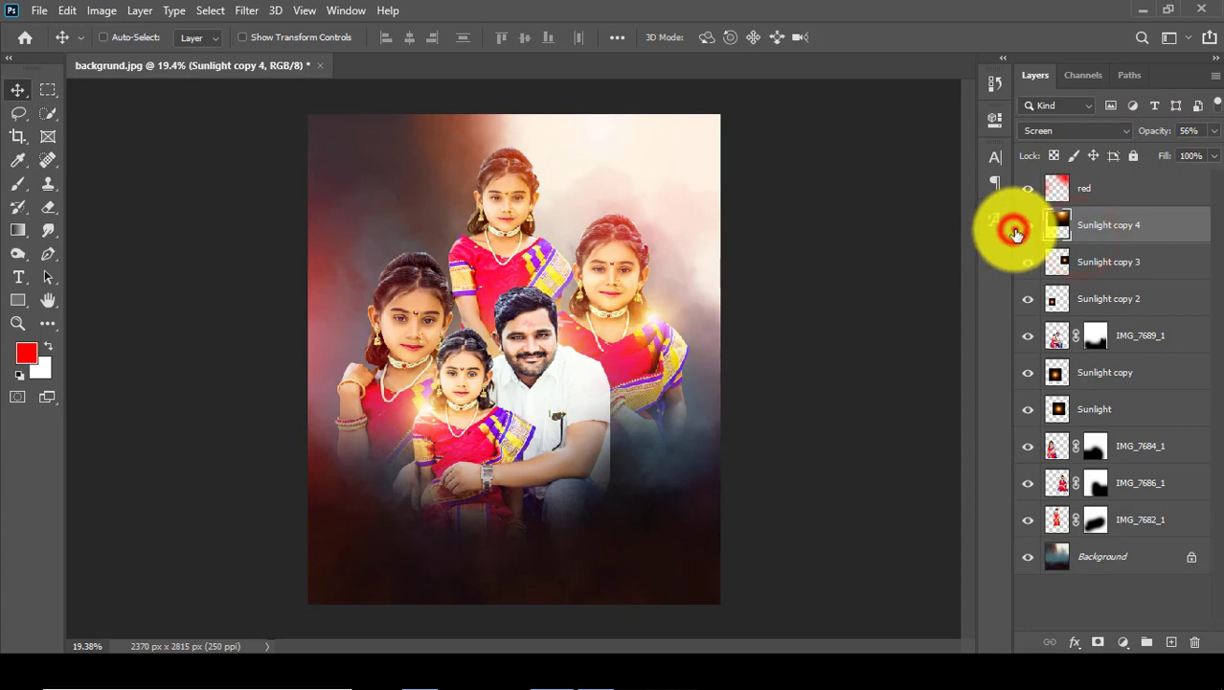
click(1017, 233)
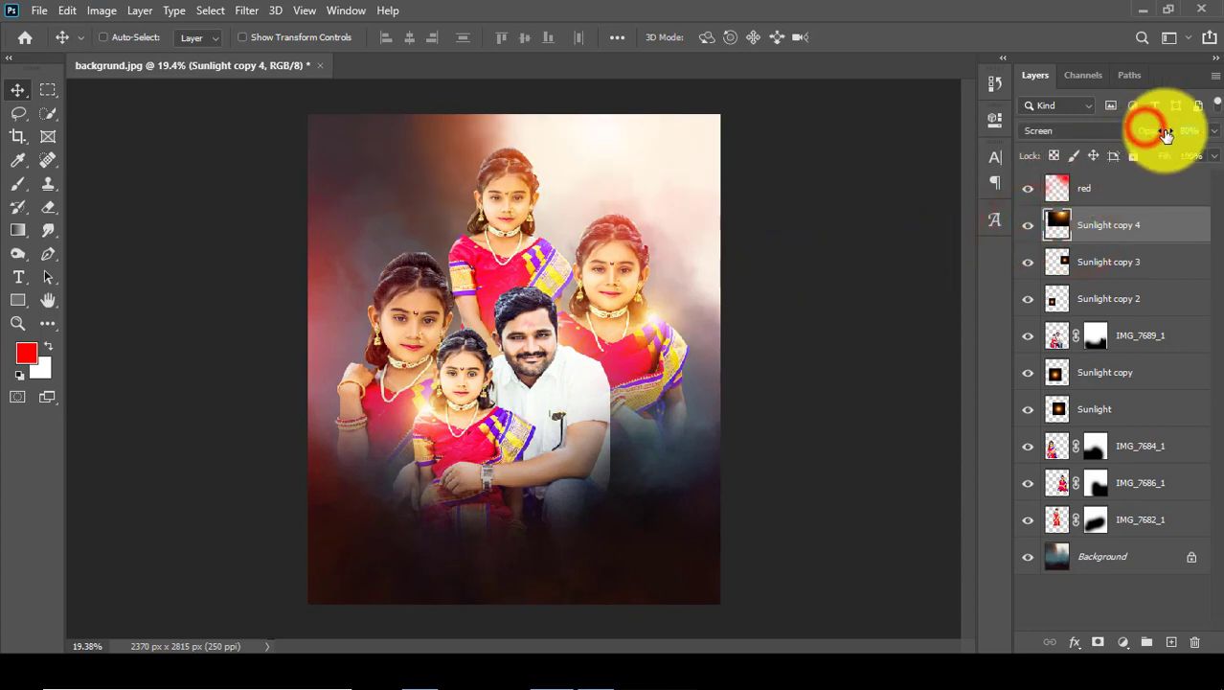
click(1108, 302)
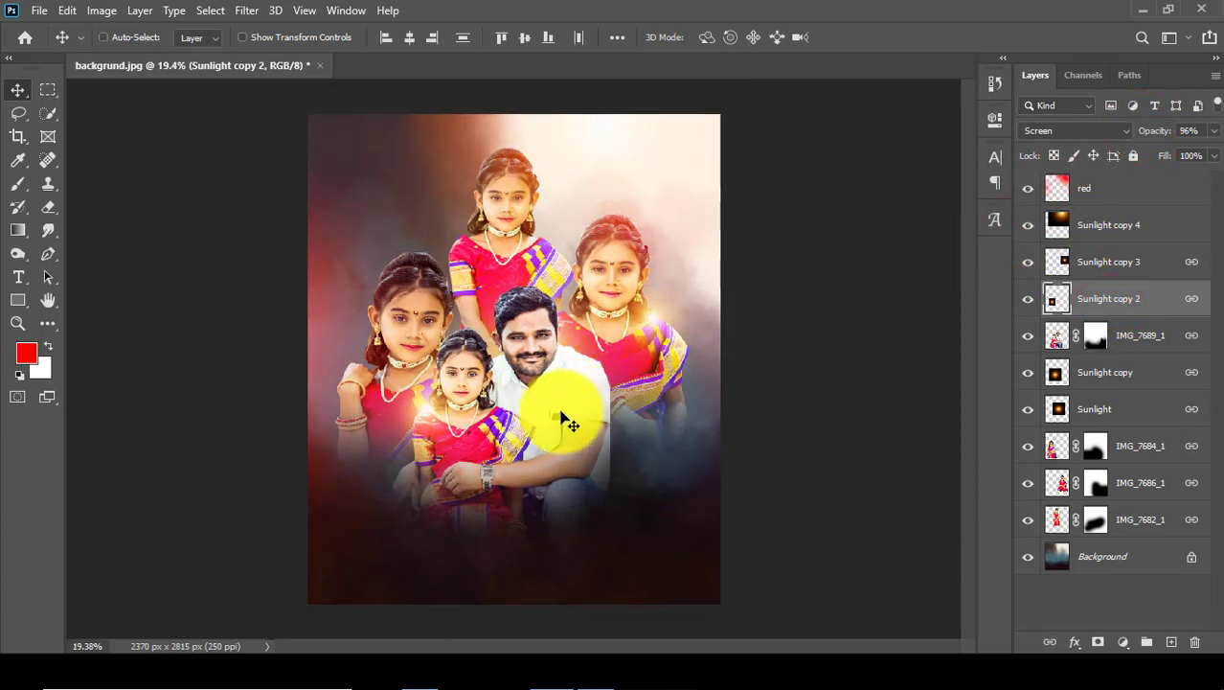
- Drag the red image file from the project folder onto the portrait canvas
click(422, 674)
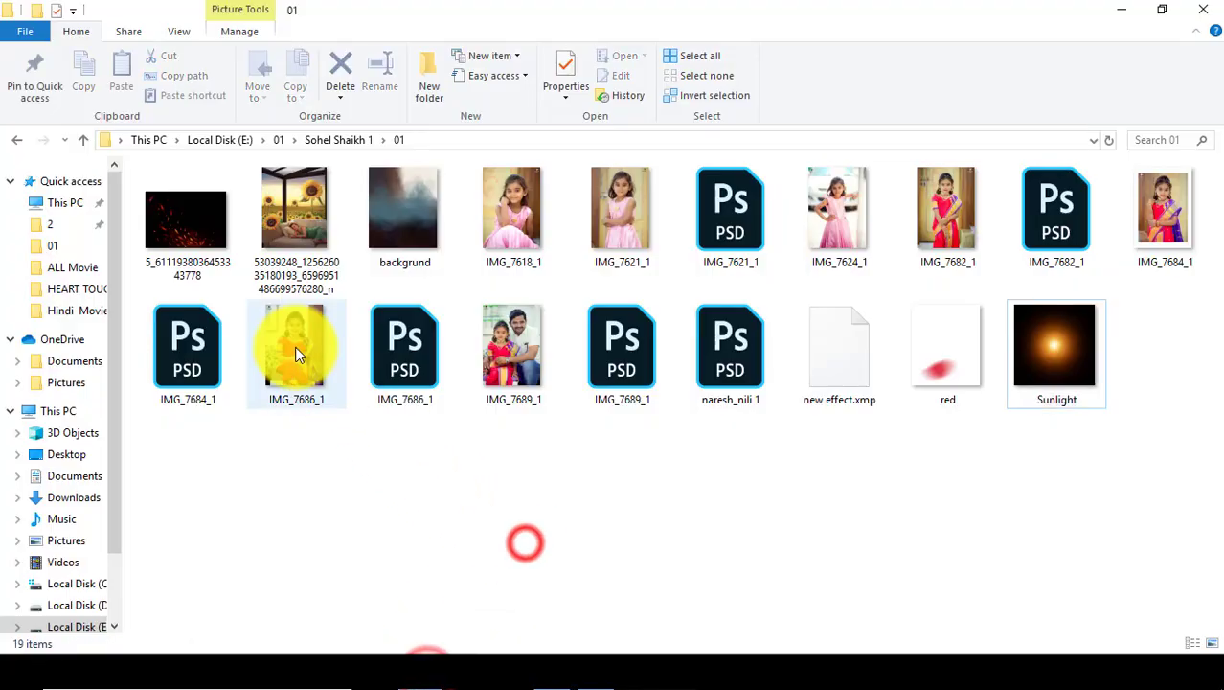
click(938, 431)
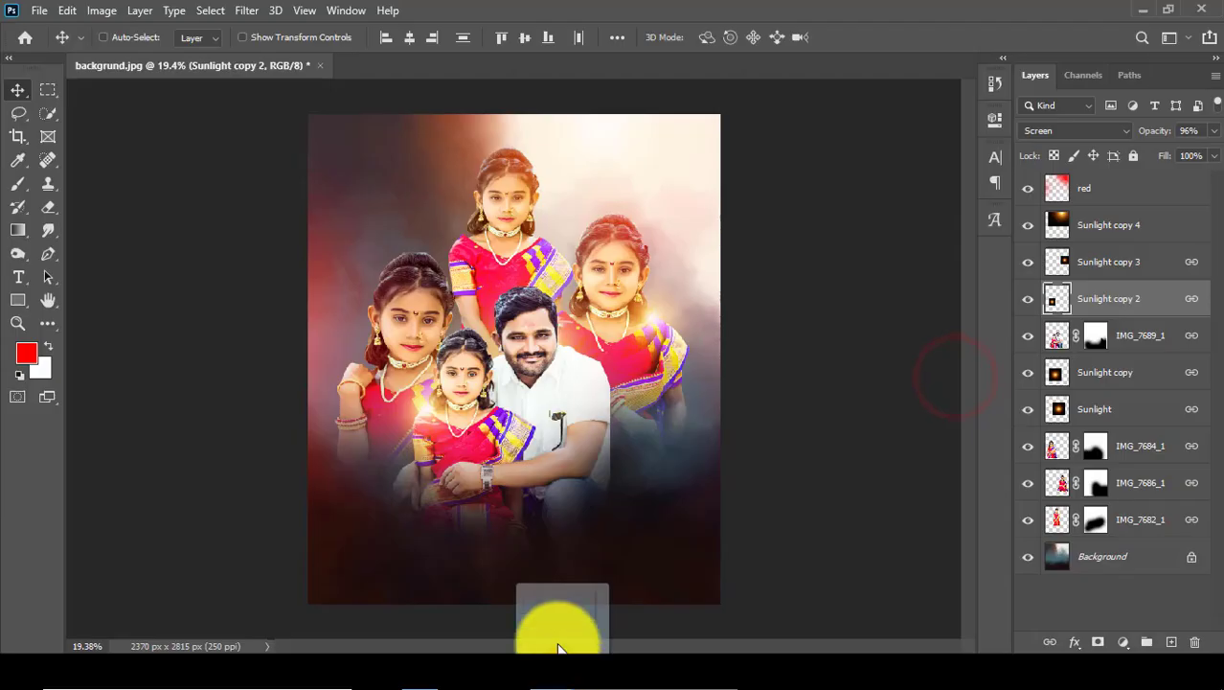
drag(846, 462, 529, 530)
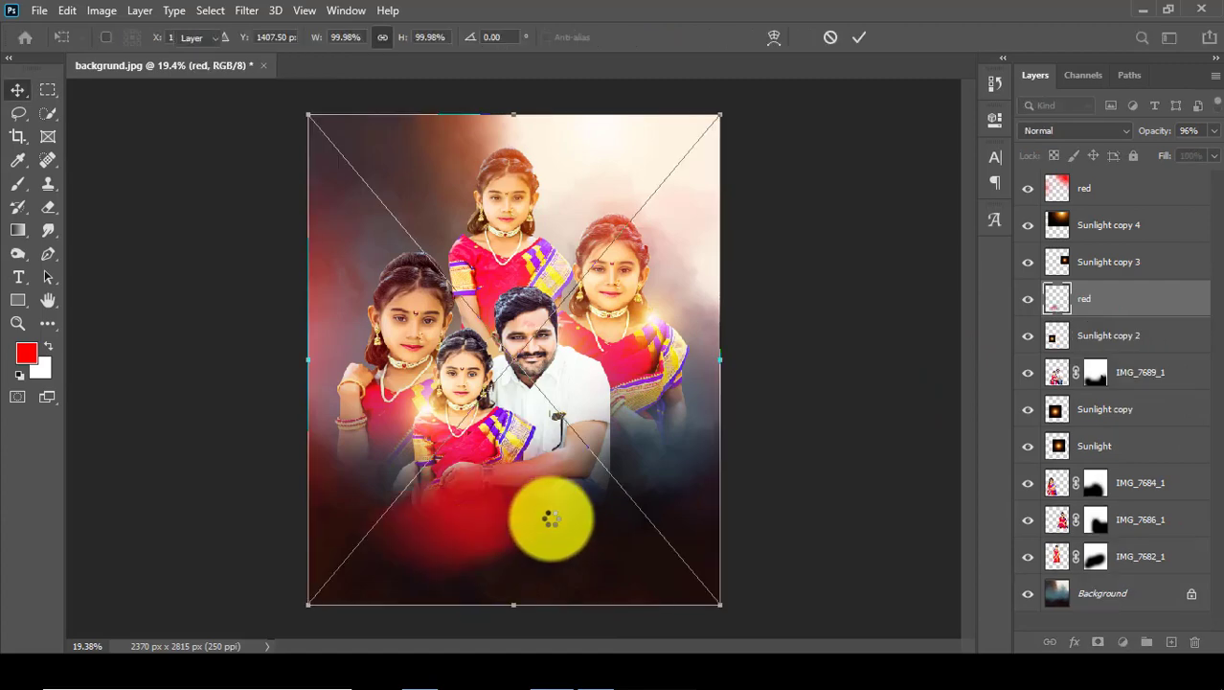
- Commit the placed red image and move its layer to the top of the stack
key(Return)
drag(1095, 300, 1075, 196)
right_click(1099, 191)
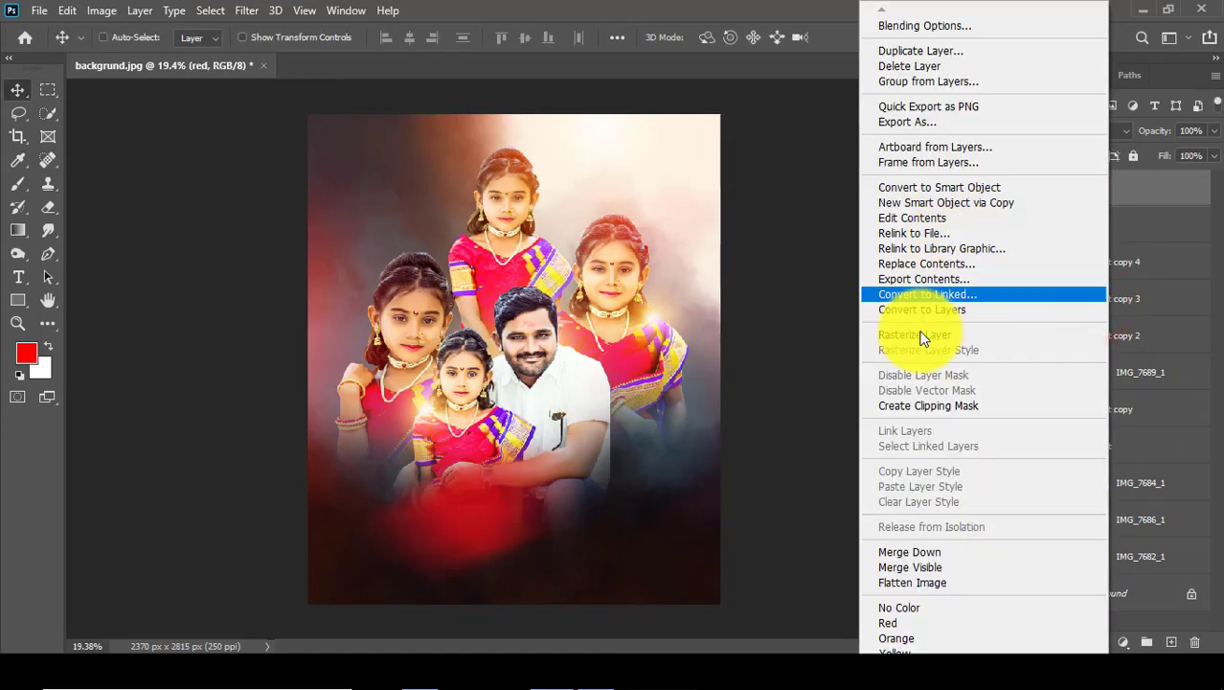
click(913, 333)
click(1026, 202)
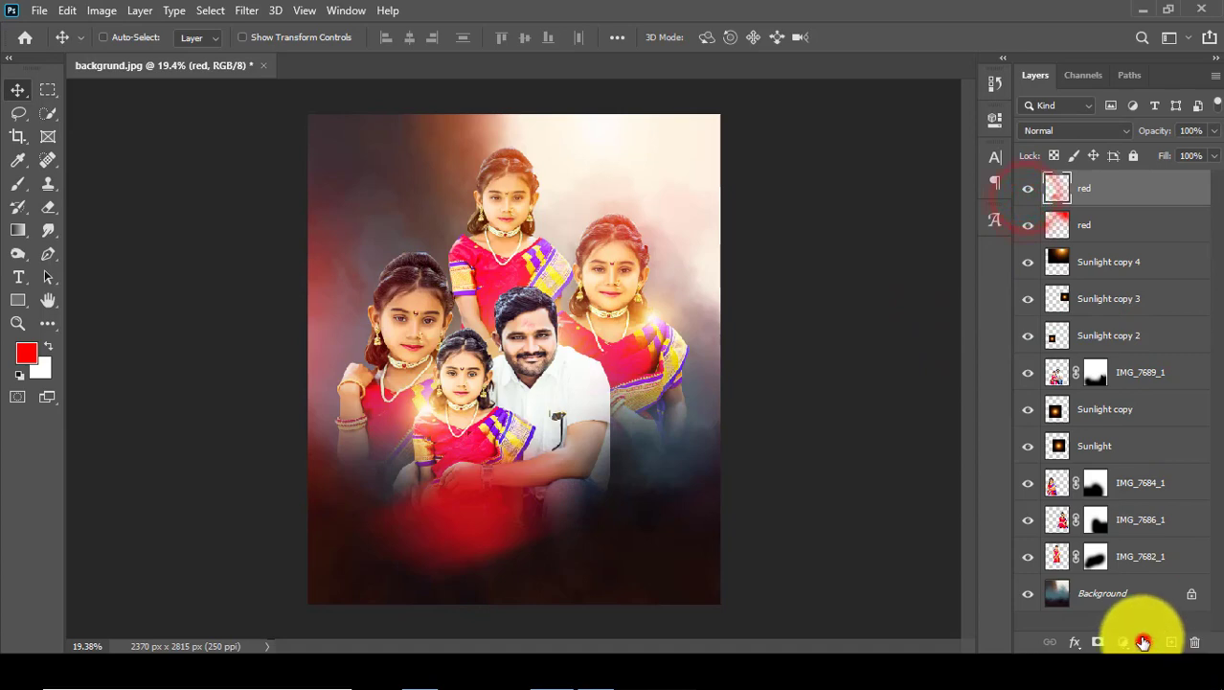
- Put the top red layer into a new group named NAME
click(1143, 641)
text(NAME)
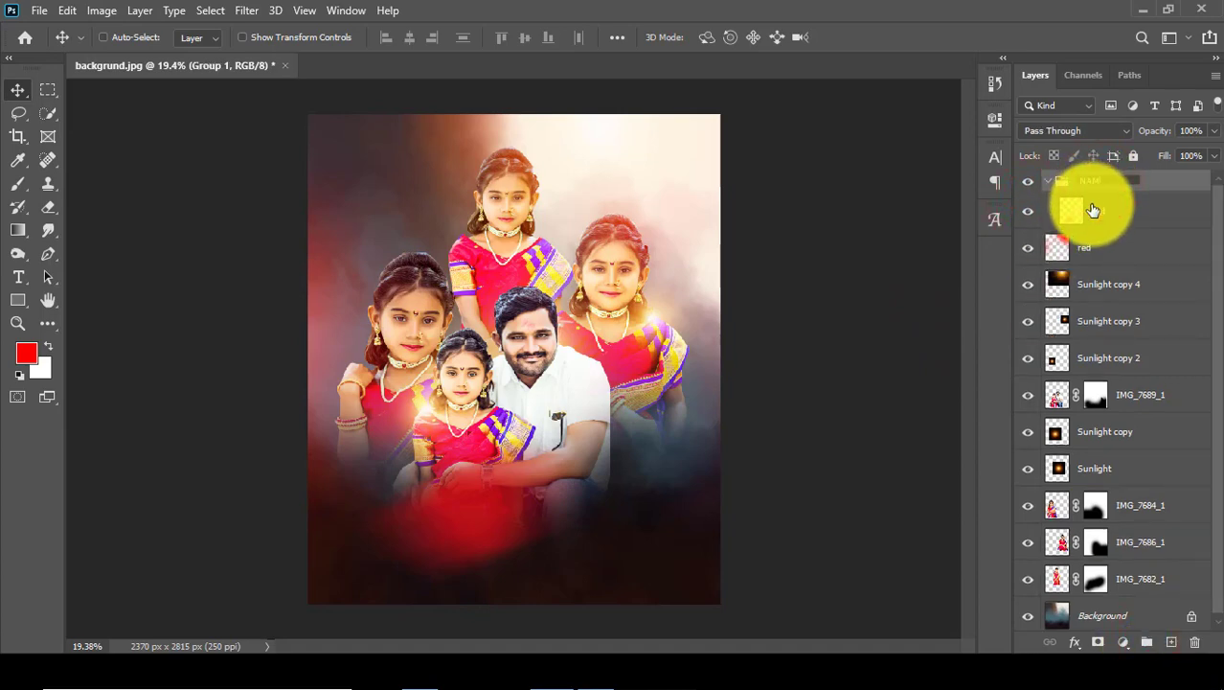
click(1102, 207)
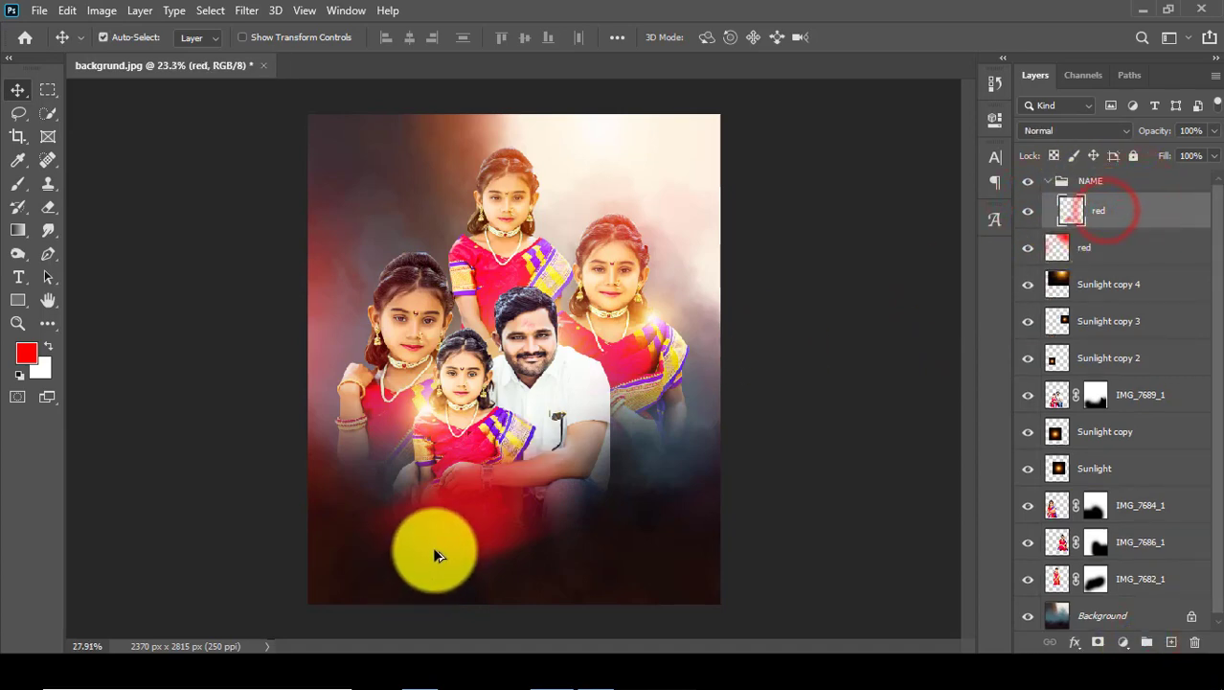
scroll(431, 498, up, 3)
scroll(484, 446, down, 1)
scroll(483, 445, up, 1)
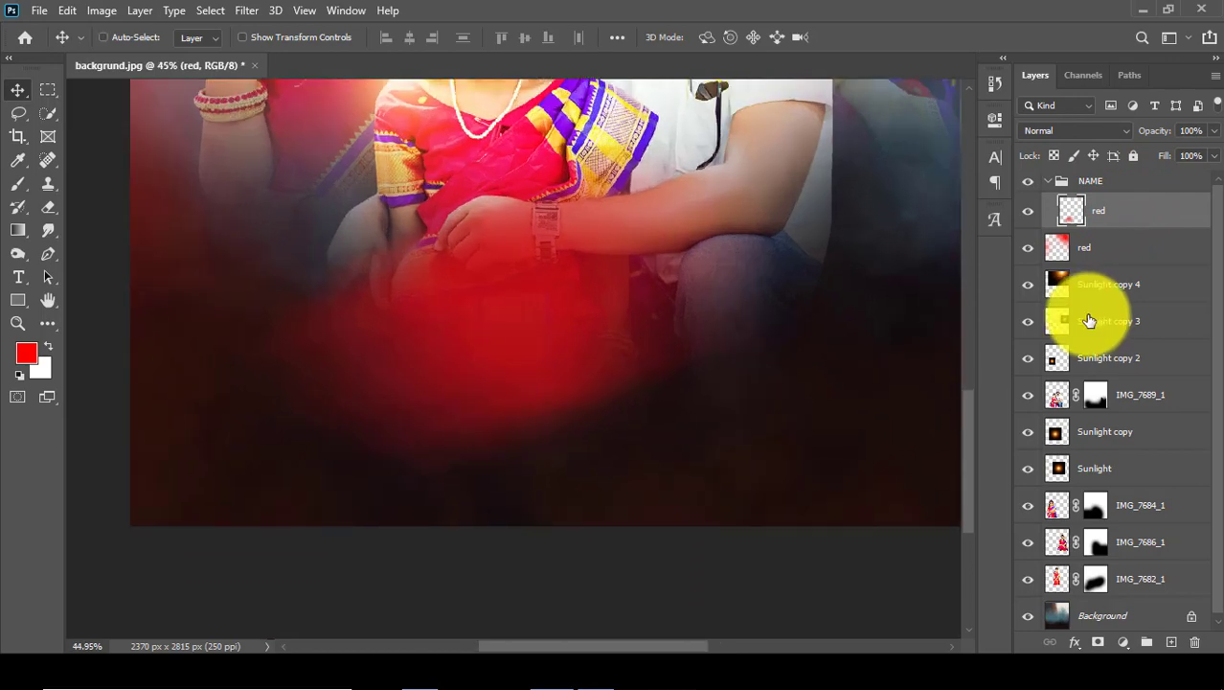
click(1095, 395)
click(48, 207)
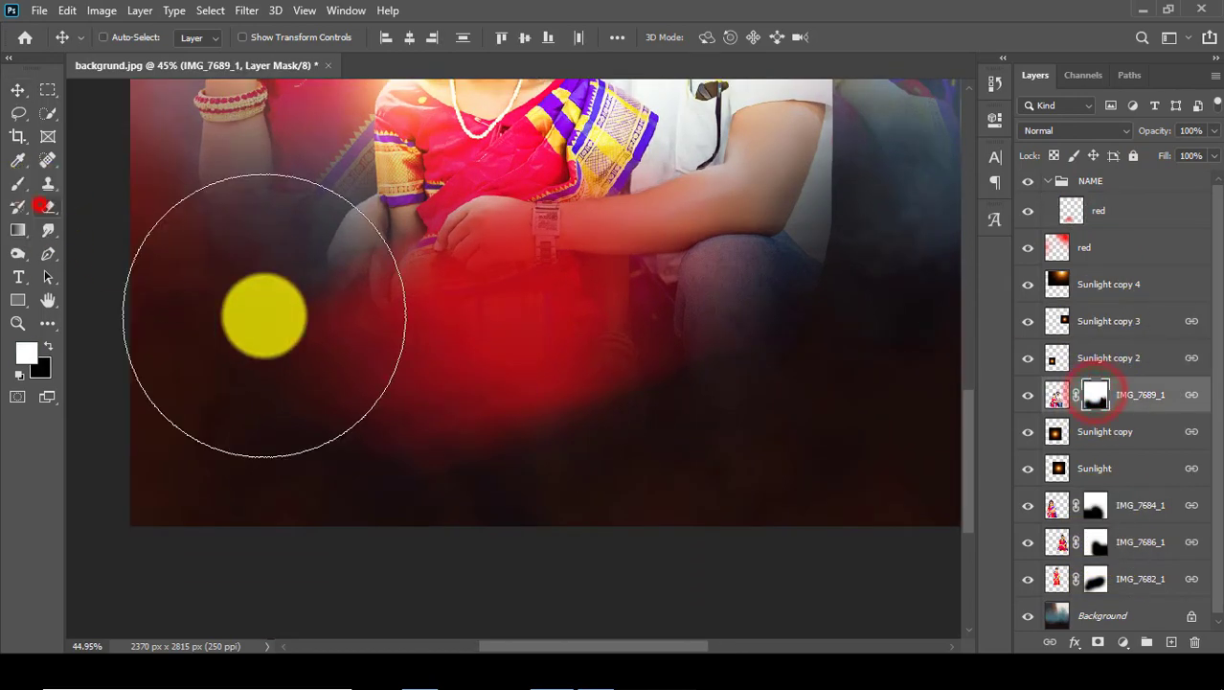
click(377, 400)
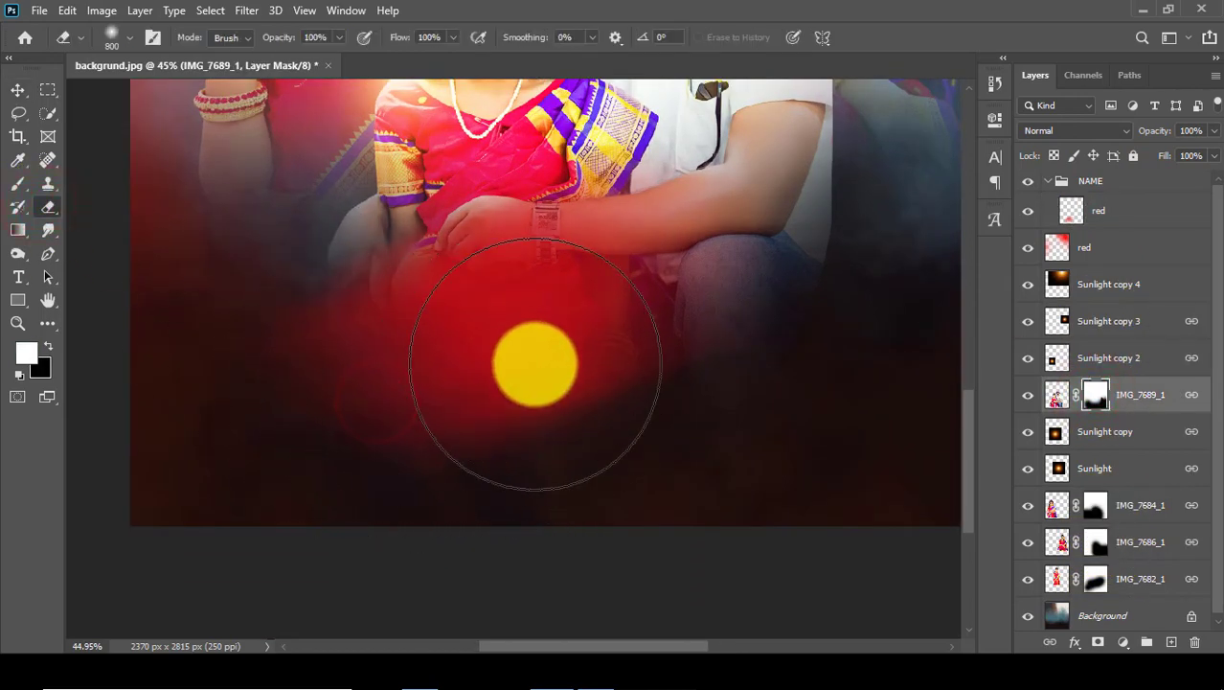
key(bracketleft)
scroll(517, 365, down, 1)
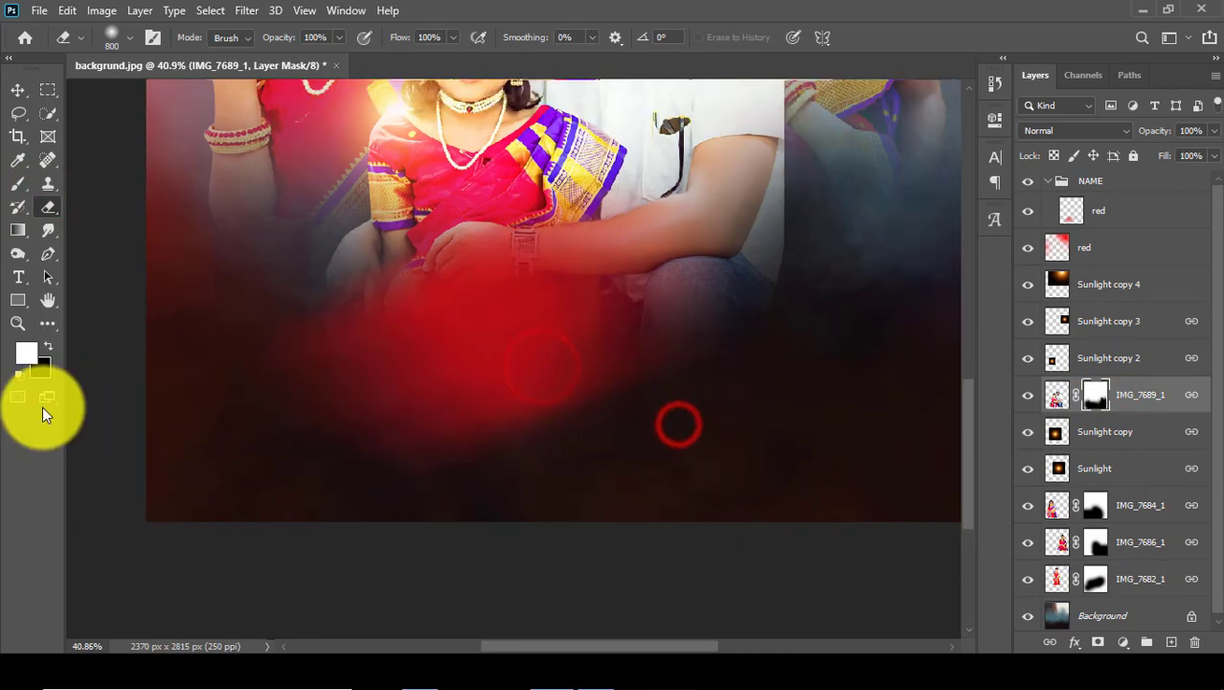
scroll(41, 406, down, 4)
click(19, 89)
scroll(93, 273, up, 3)
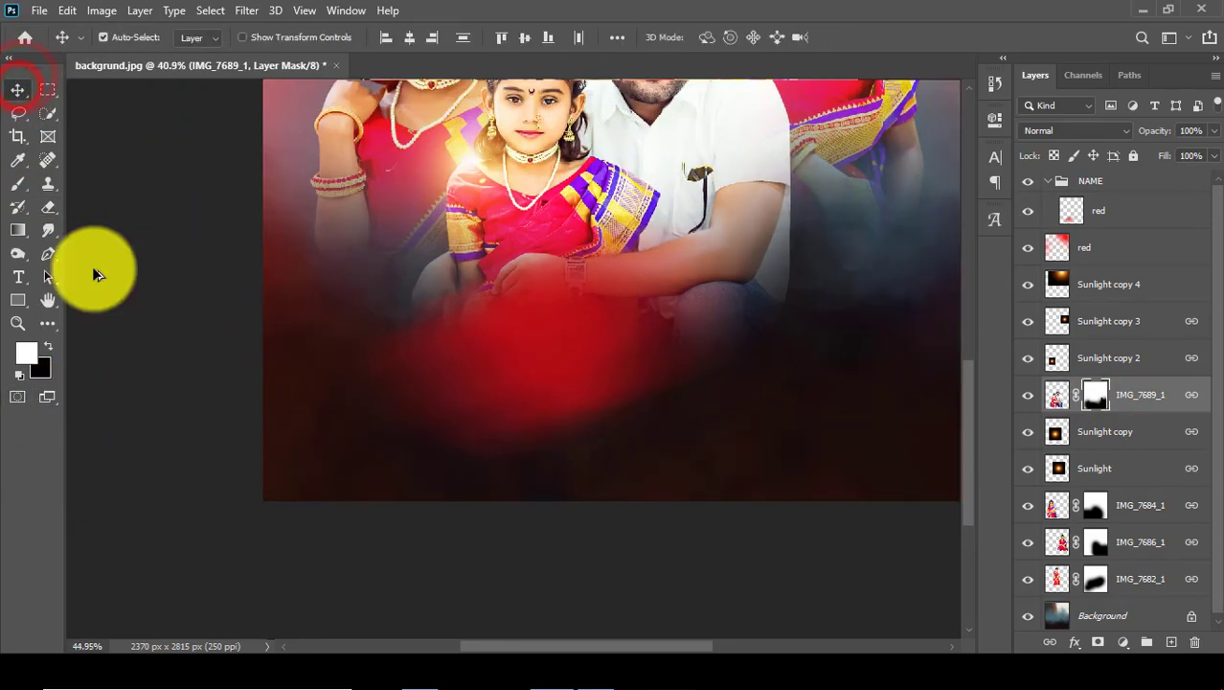
scroll(93, 273, up, 2)
- Add the white Marathi calligraphy text layer gaaral and move it into the NAME group
click(19, 276)
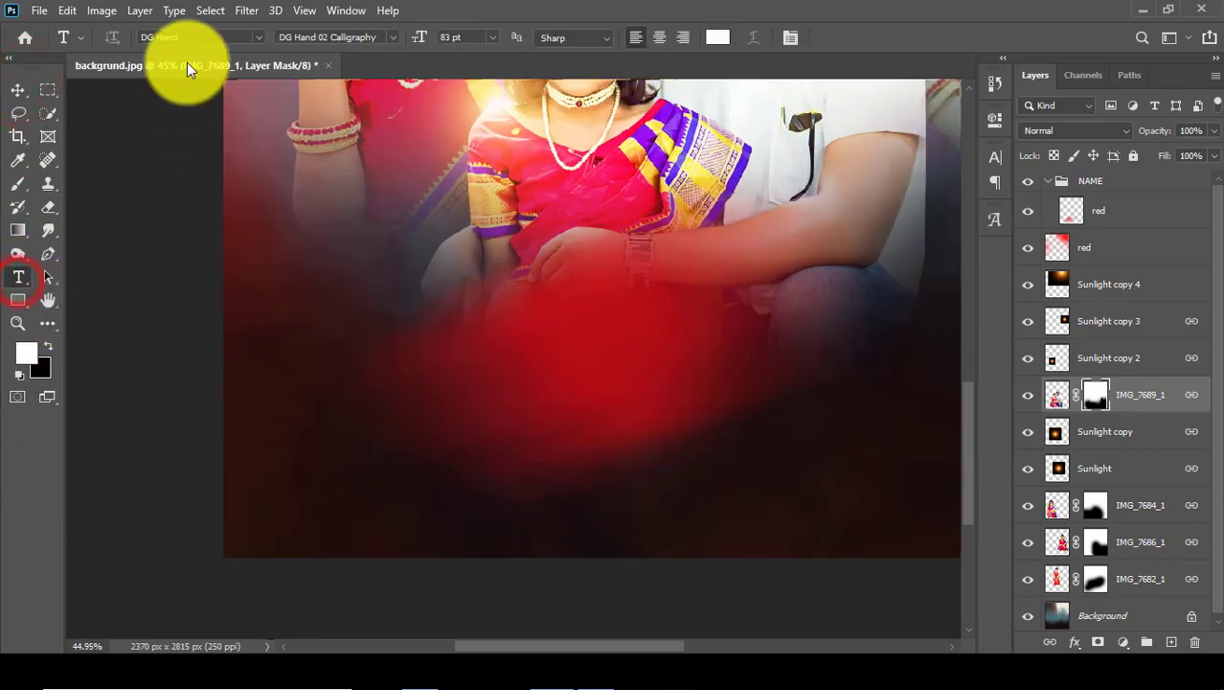
click(462, 385)
key(ctrl+v)
key(ctrl+a)
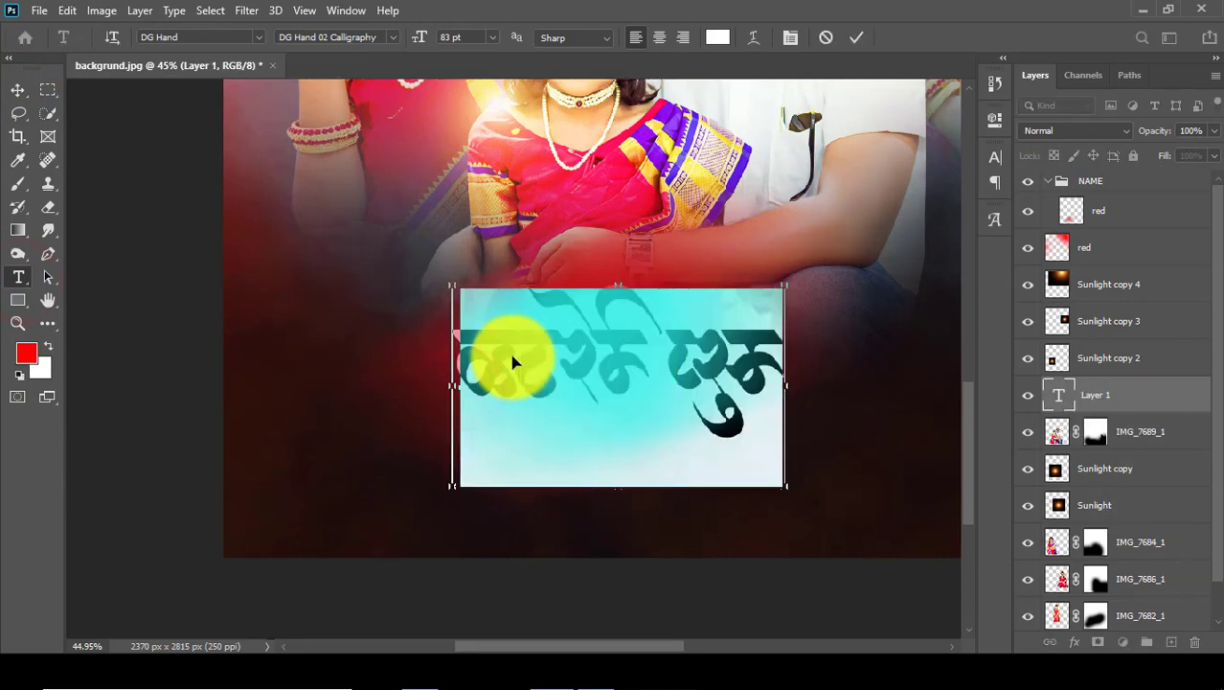
key(BackSpace)
text(जागी)
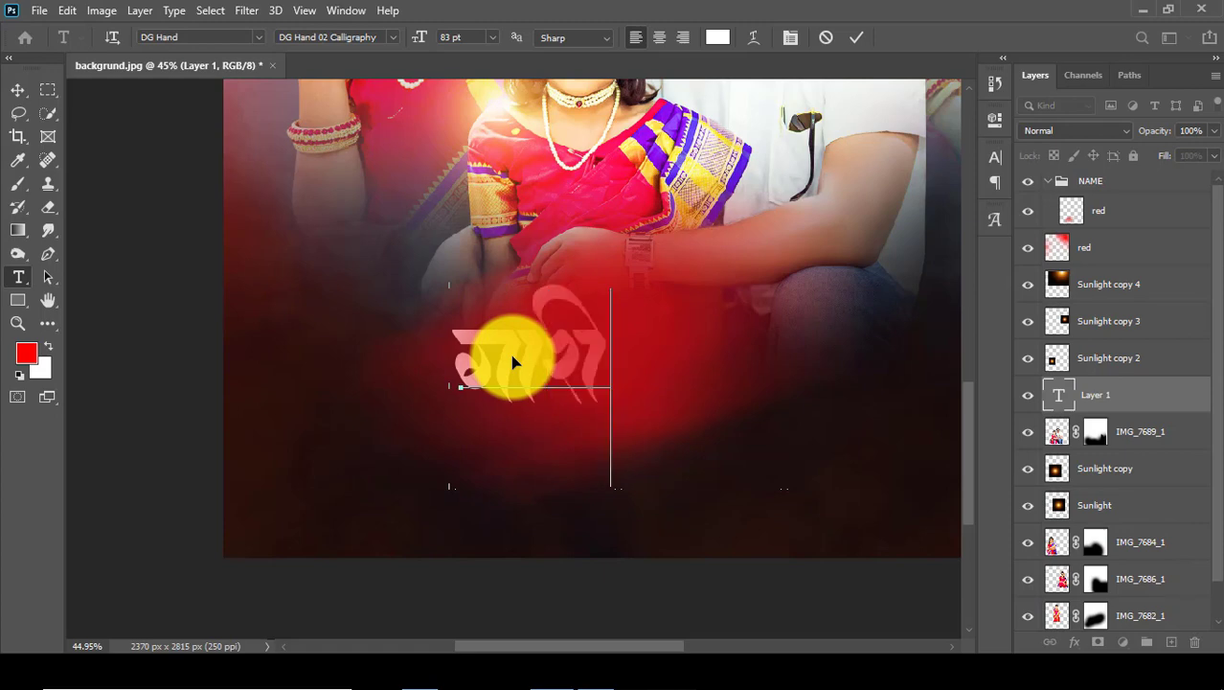
click(18, 89)
drag(1092, 395, 1082, 203)
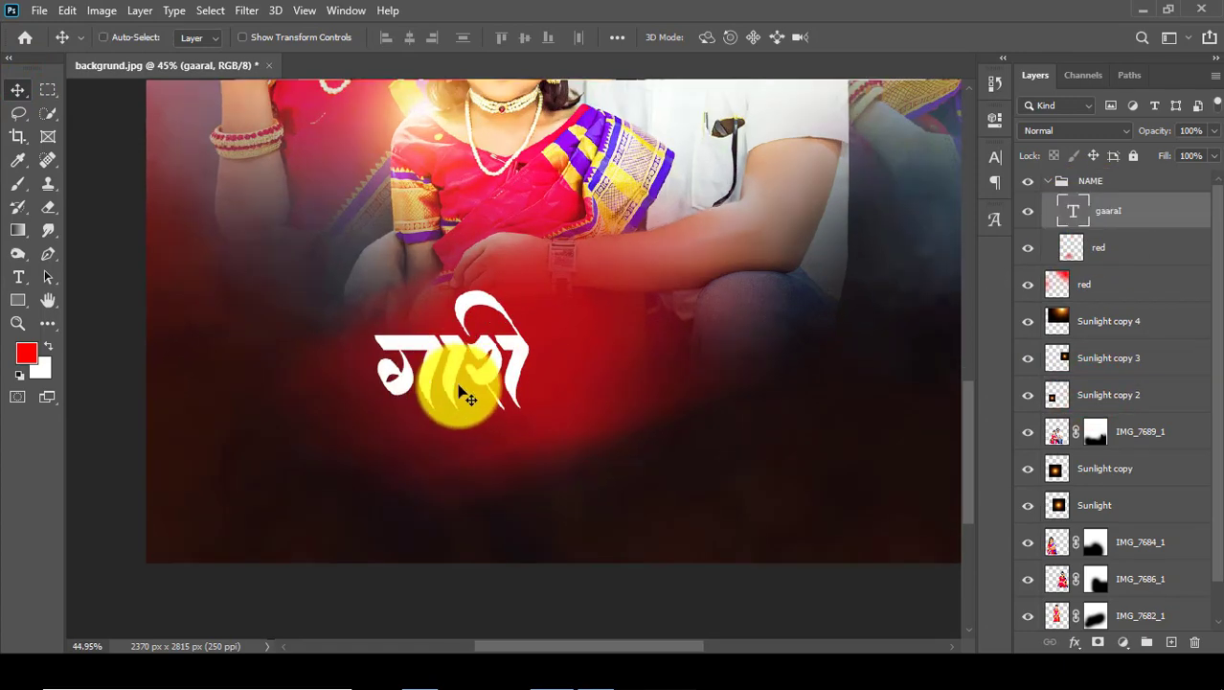
- Trim the calligraphy word back to its first letter
click(18, 285)
click(529, 350)
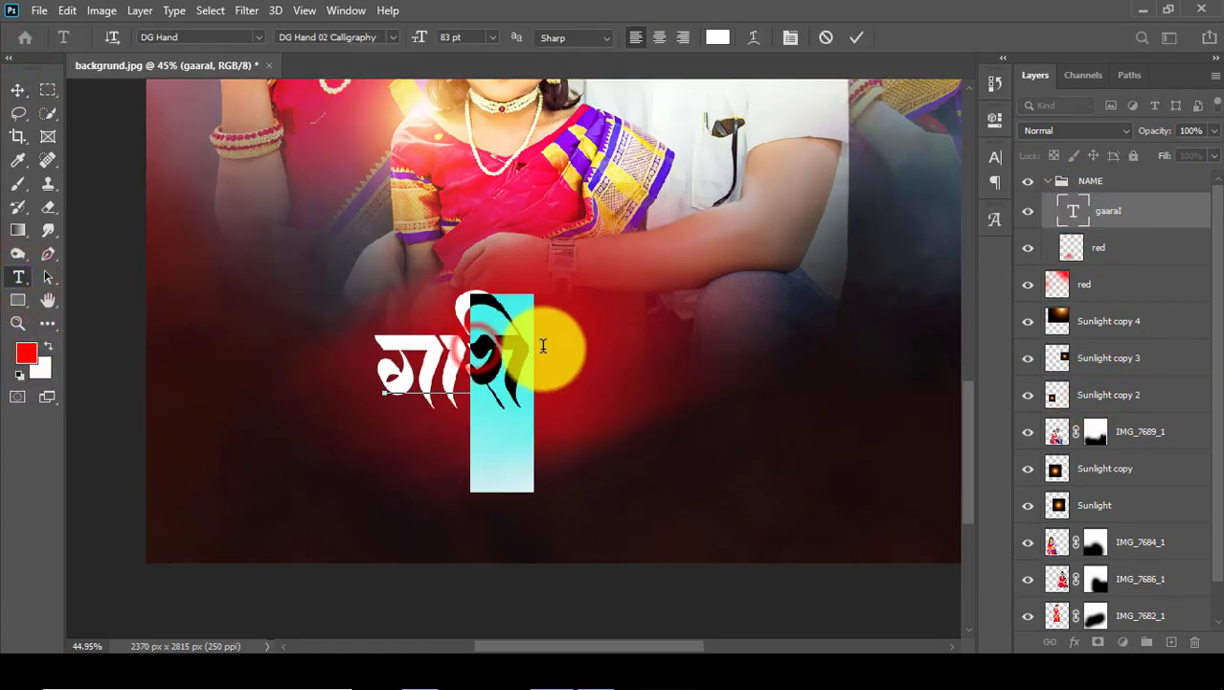
key(BackSpace)
key(BackSpace)
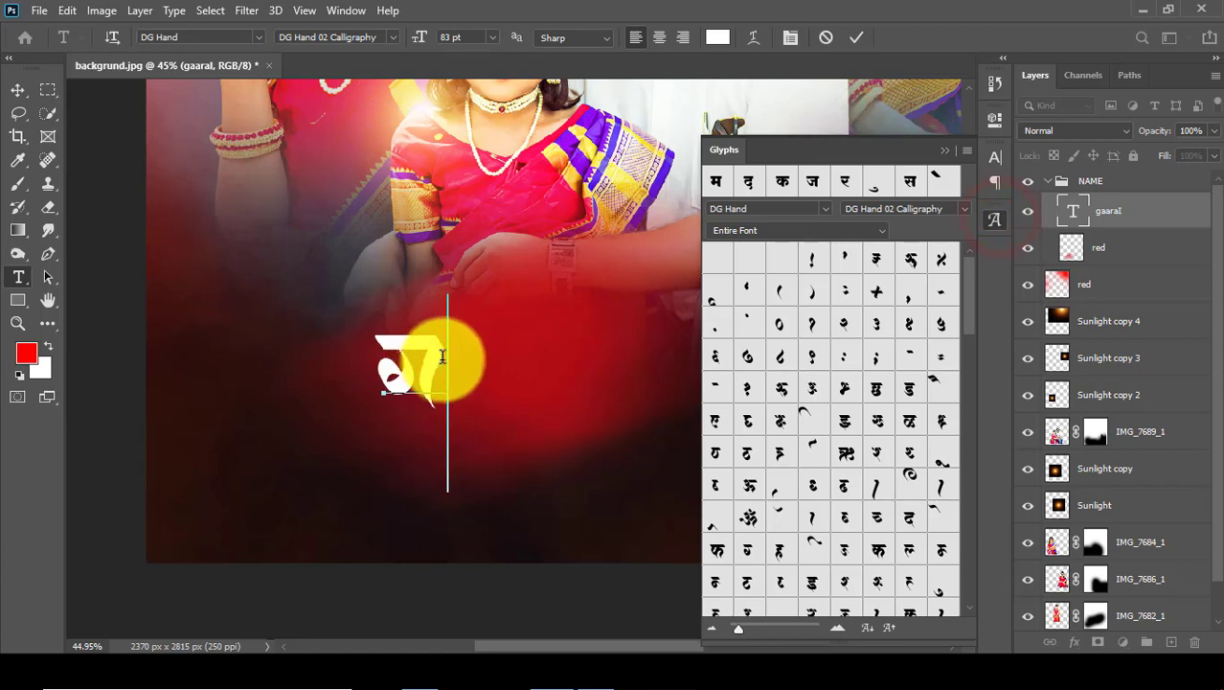
- Add the ा vowel sign and a swoosh glyph to form गौ
scroll(927, 448, down, 2)
scroll(928, 448, down, 2)
double_click(879, 390)
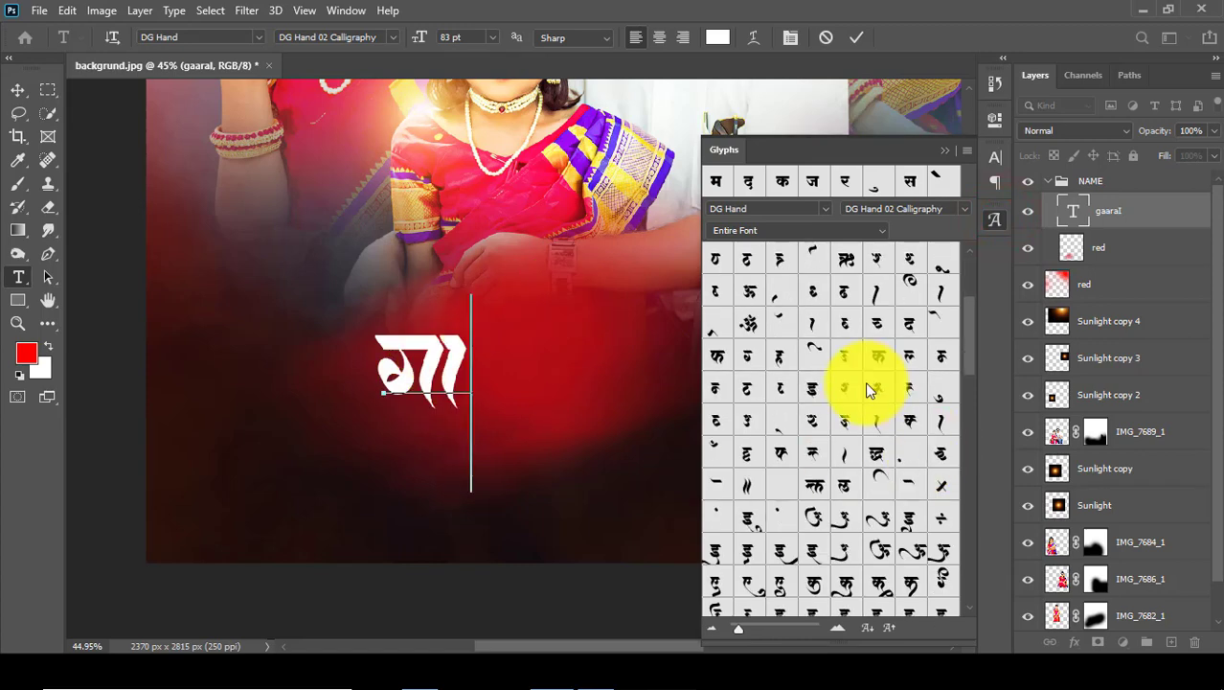
scroll(867, 393, down, 2)
scroll(869, 409, down, 2)
scroll(853, 460, down, 2)
scroll(847, 489, down, 1)
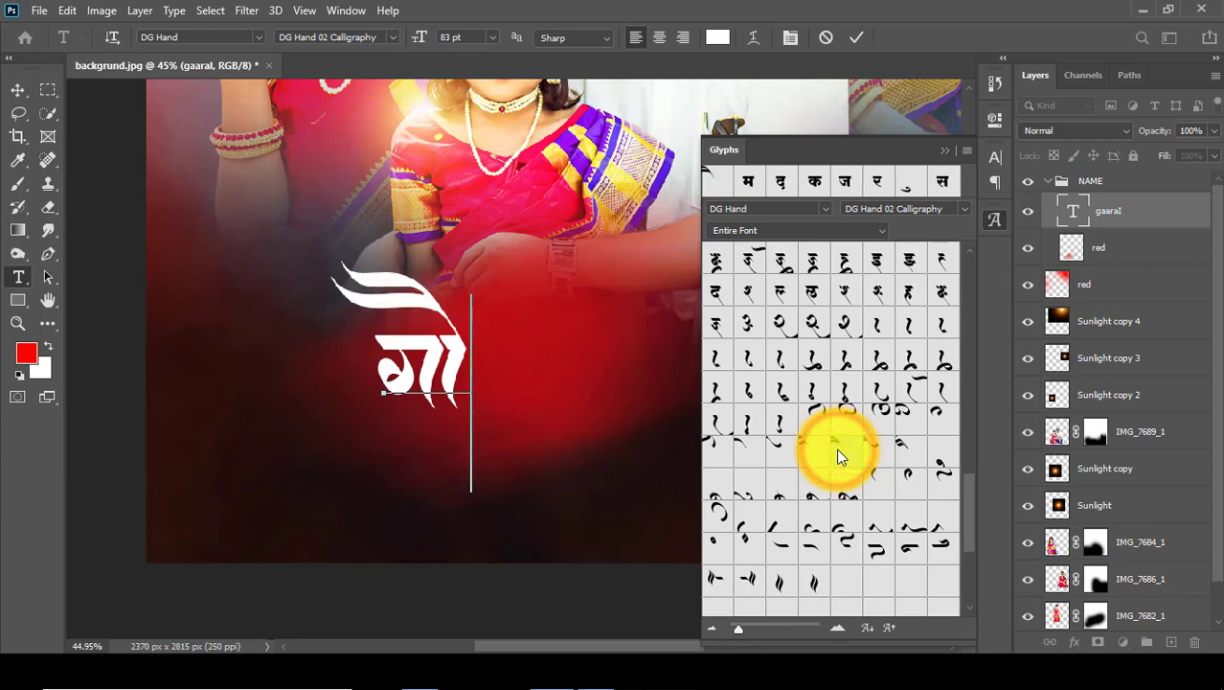
double_click(839, 451)
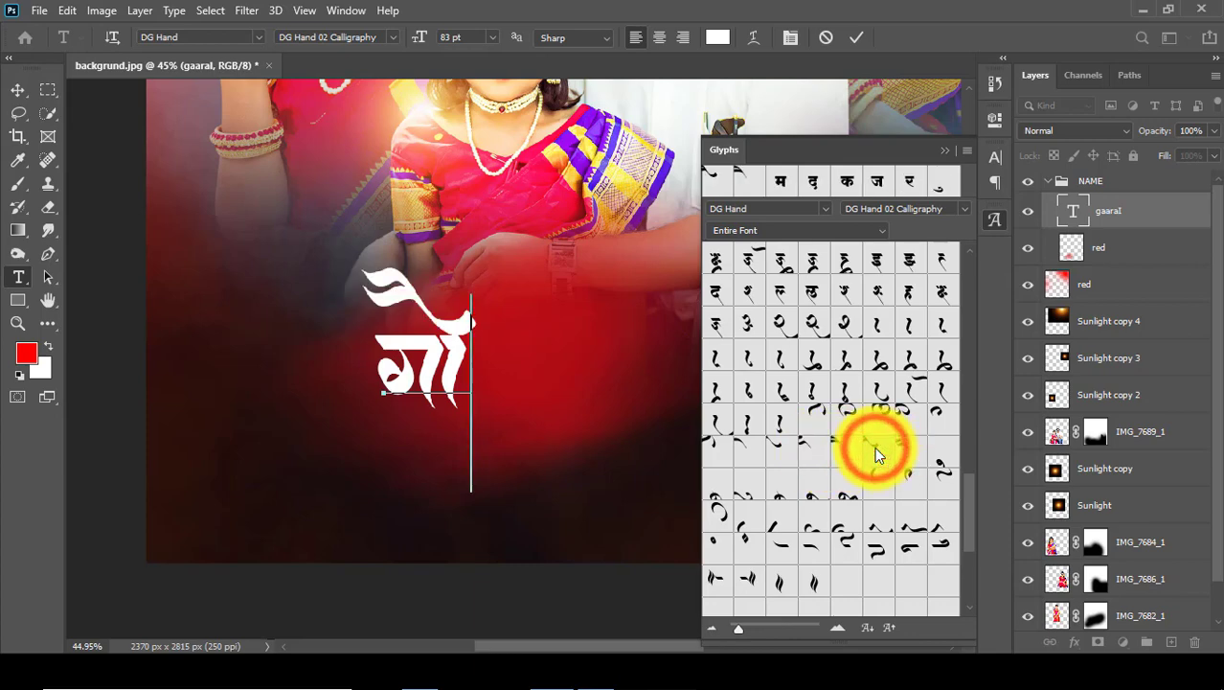
double_click(901, 453)
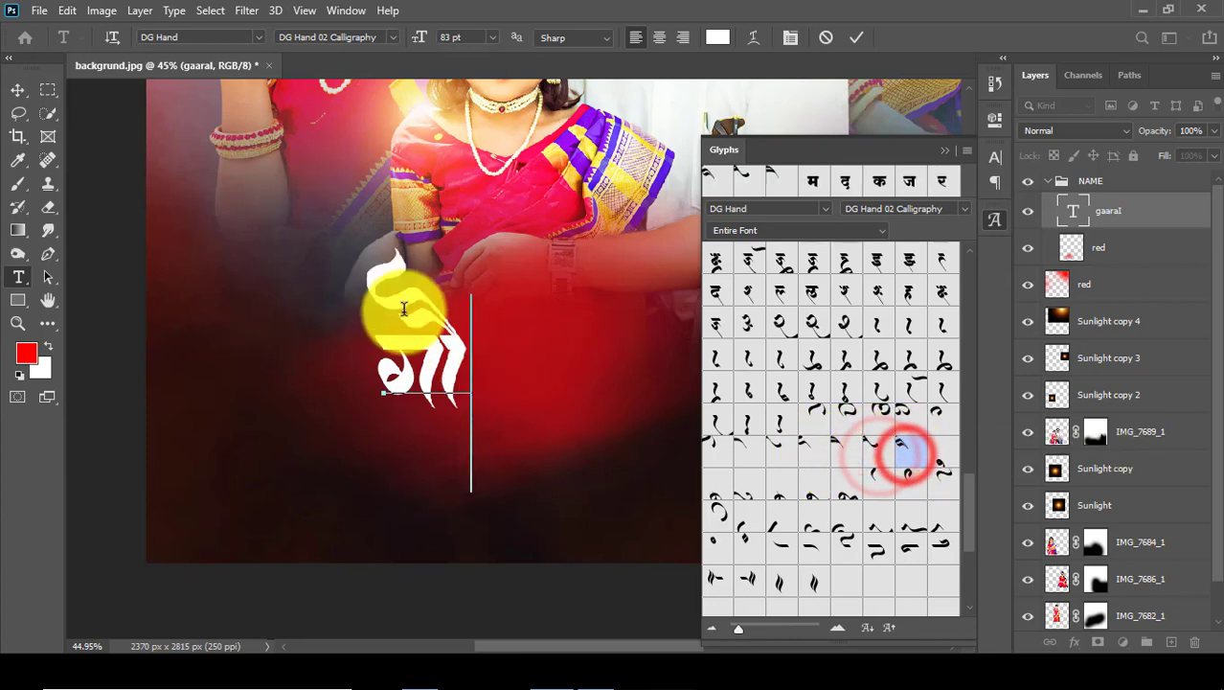
- Finish गौरी with a र glyph that has a long curved tail, then close the Glyphs panel
scroll(831, 423, up, 4)
scroll(866, 412, up, 3)
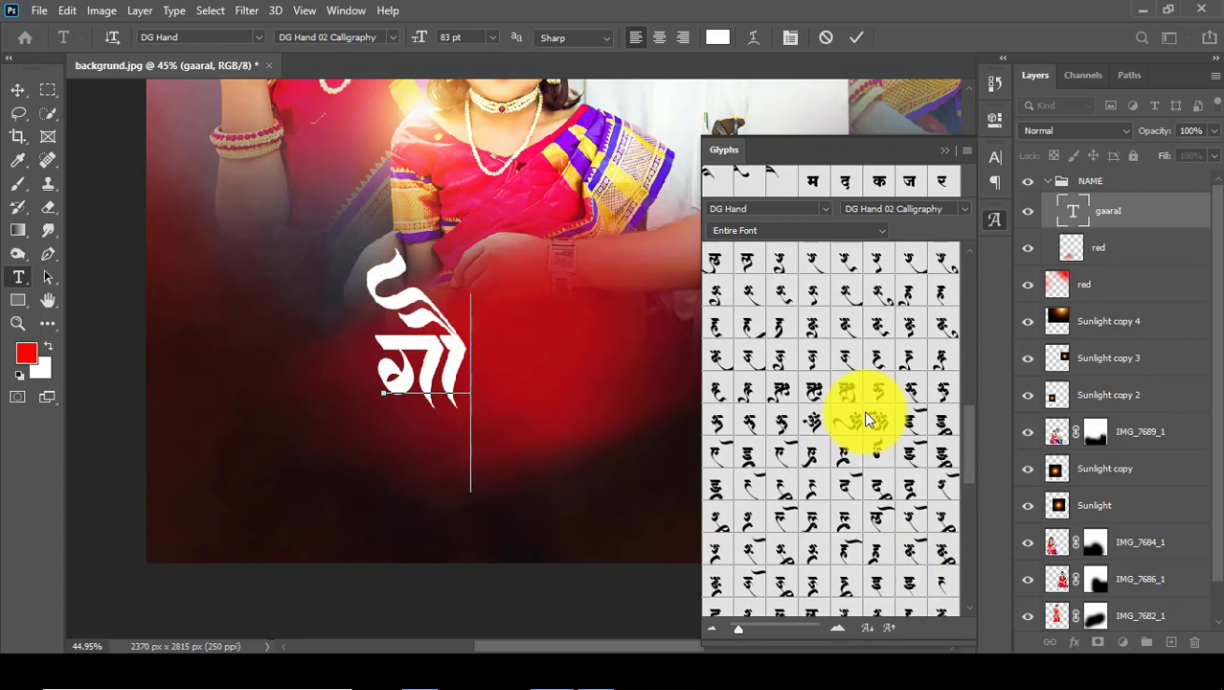
scroll(865, 412, up, 2)
double_click(941, 261)
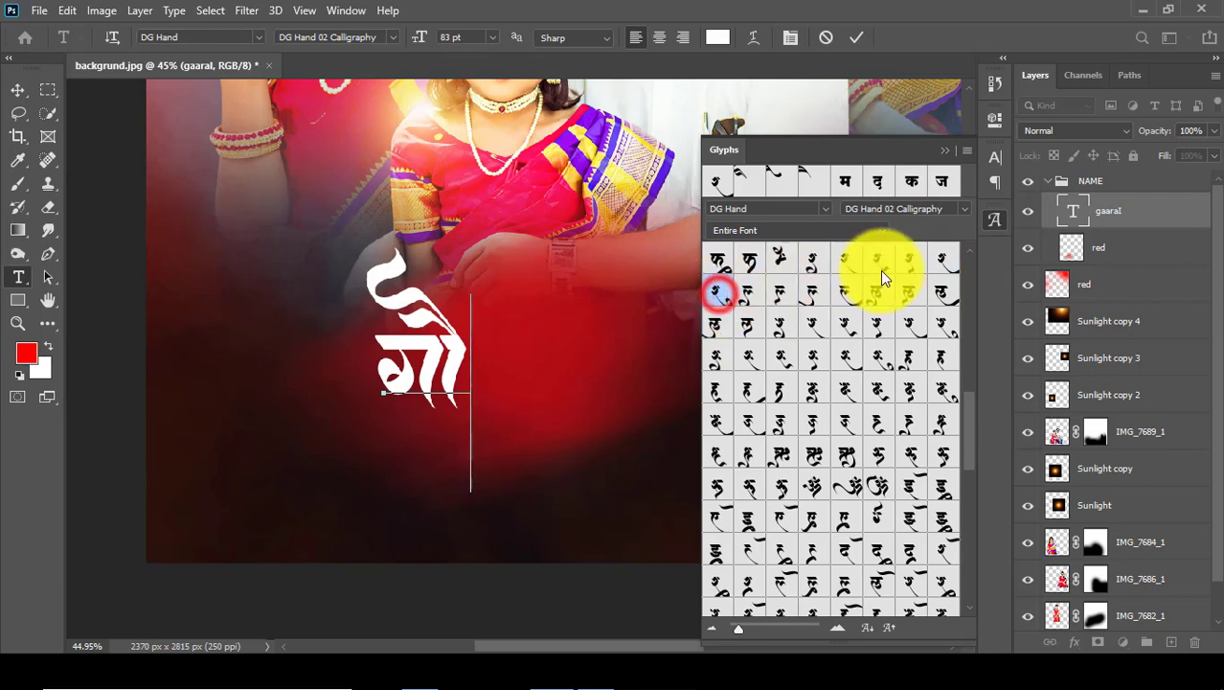
double_click(847, 263)
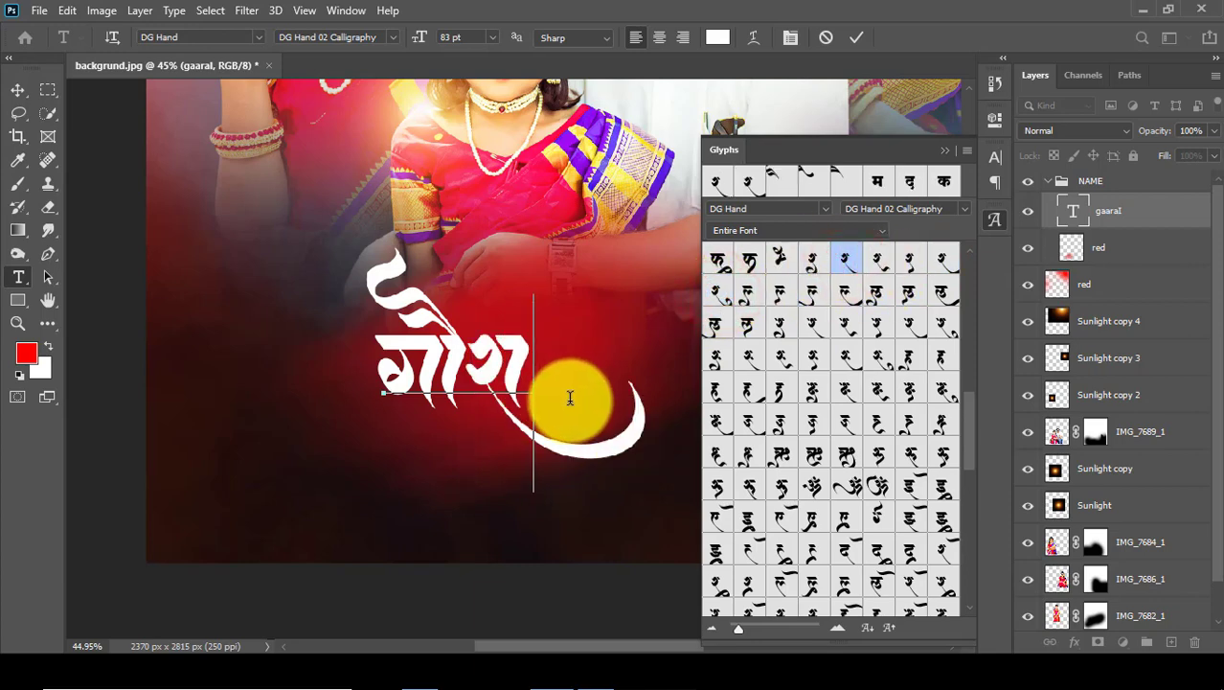
scroll(830, 486, down, 3)
scroll(832, 487, down, 3)
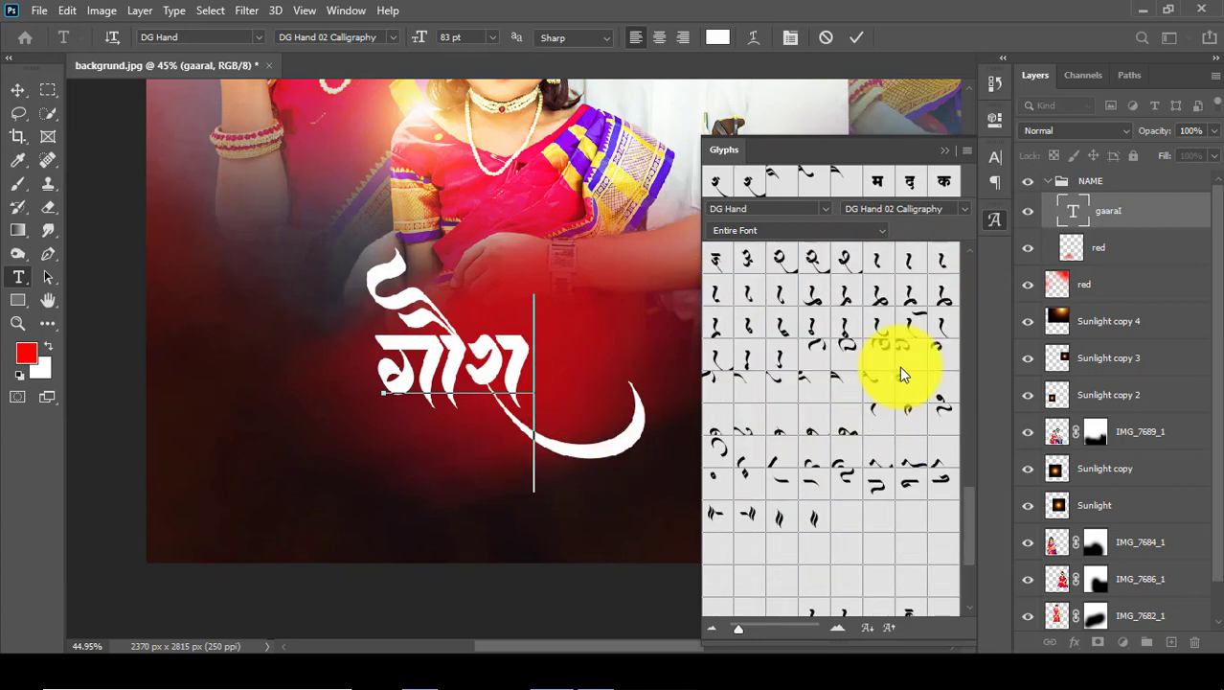
click(945, 150)
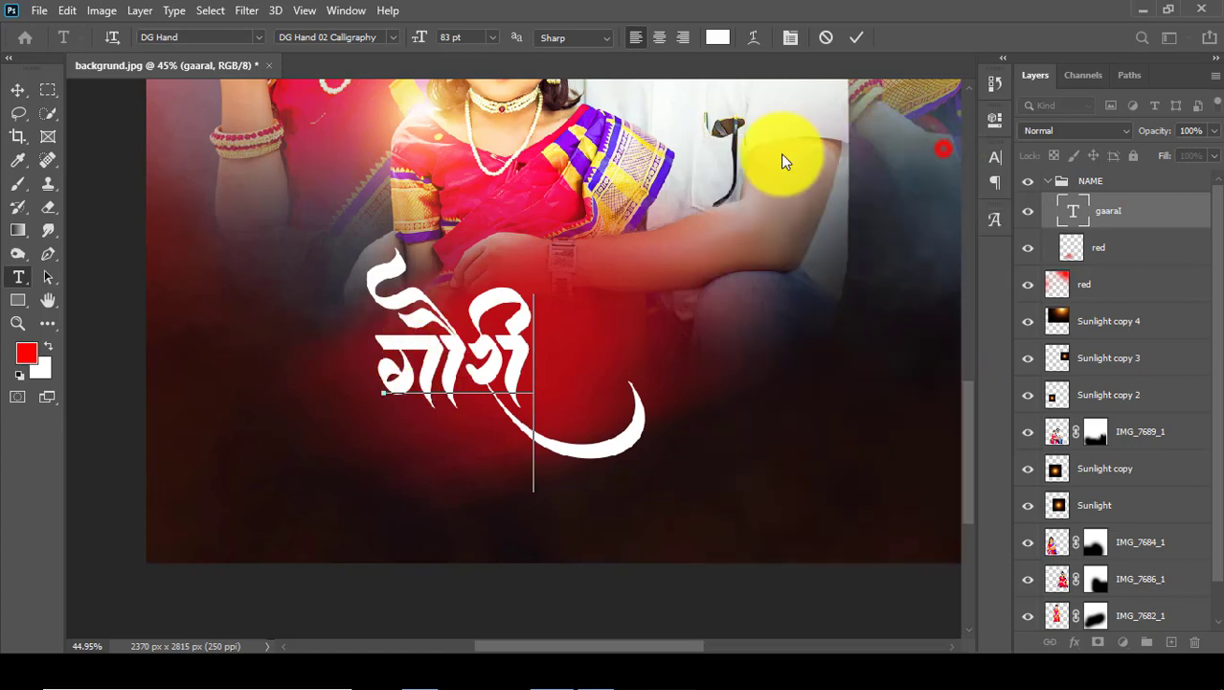
- Enlarge the Gauri lettering to a 160 pt font size
click(17, 91)
scroll(559, 403, up, 2)
scroll(382, 351, up, 1)
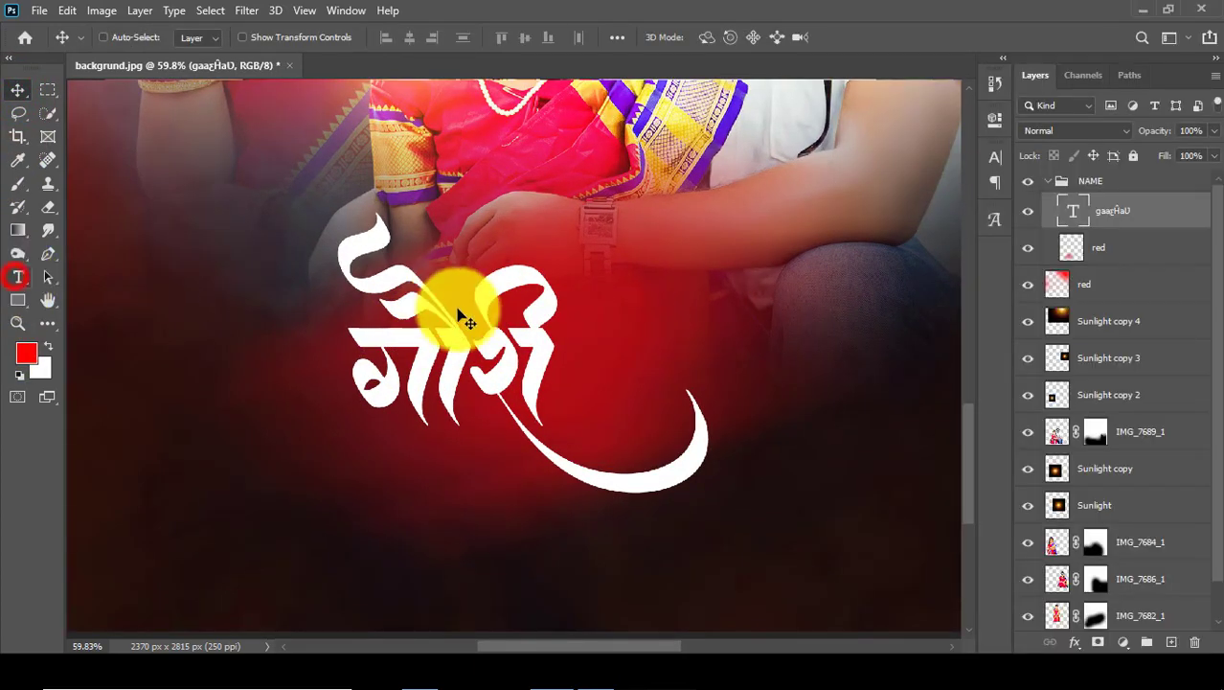
click(18, 276)
click(451, 282)
key(ctrl+a)
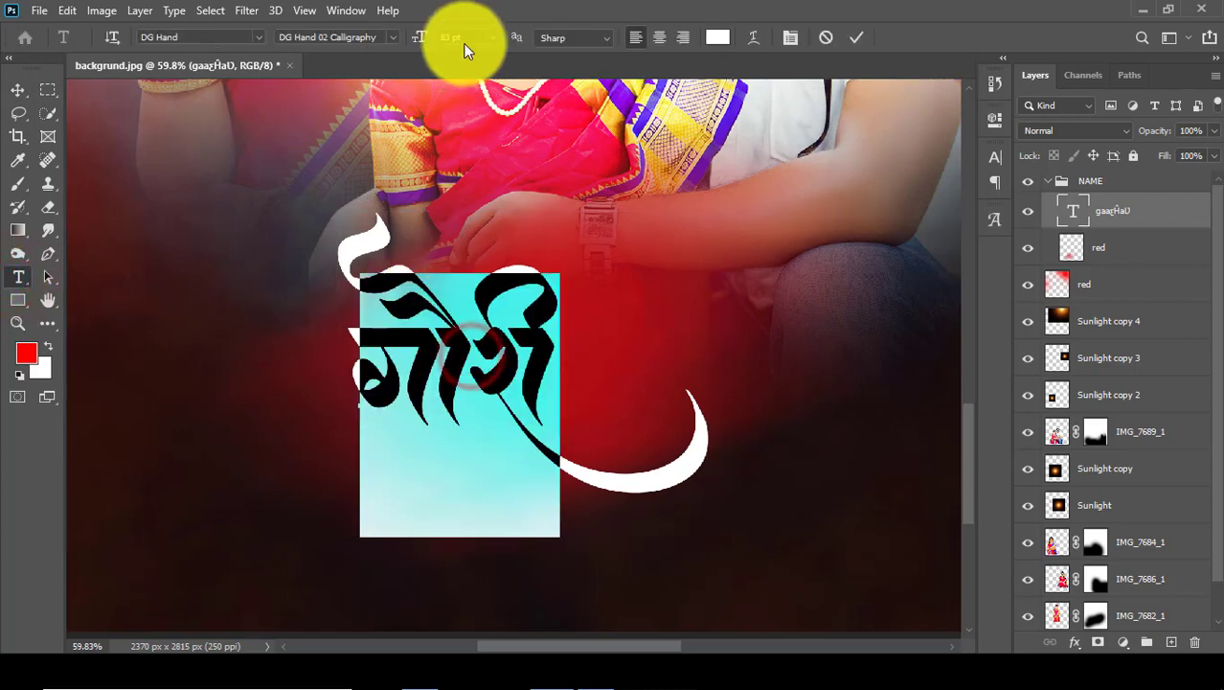
click(465, 37)
text(160)
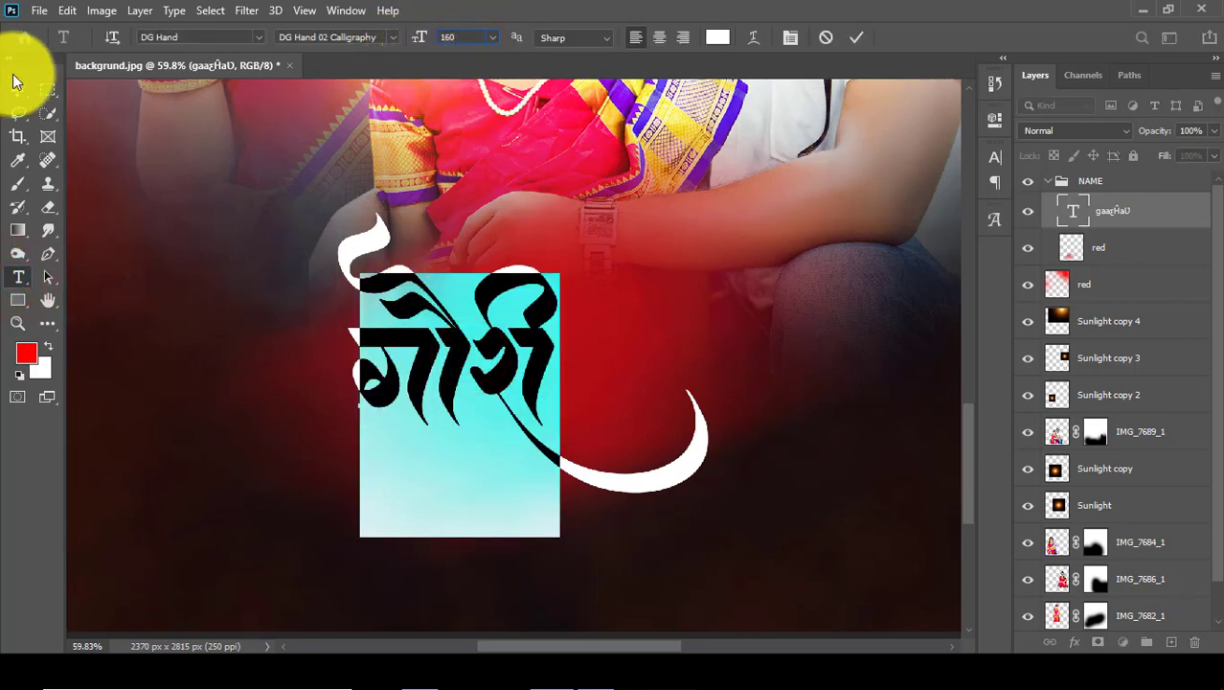
click(19, 86)
- Move the lettering lower and skew it so its right side rises
scroll(484, 337, down, 2)
scroll(406, 338, down, 2)
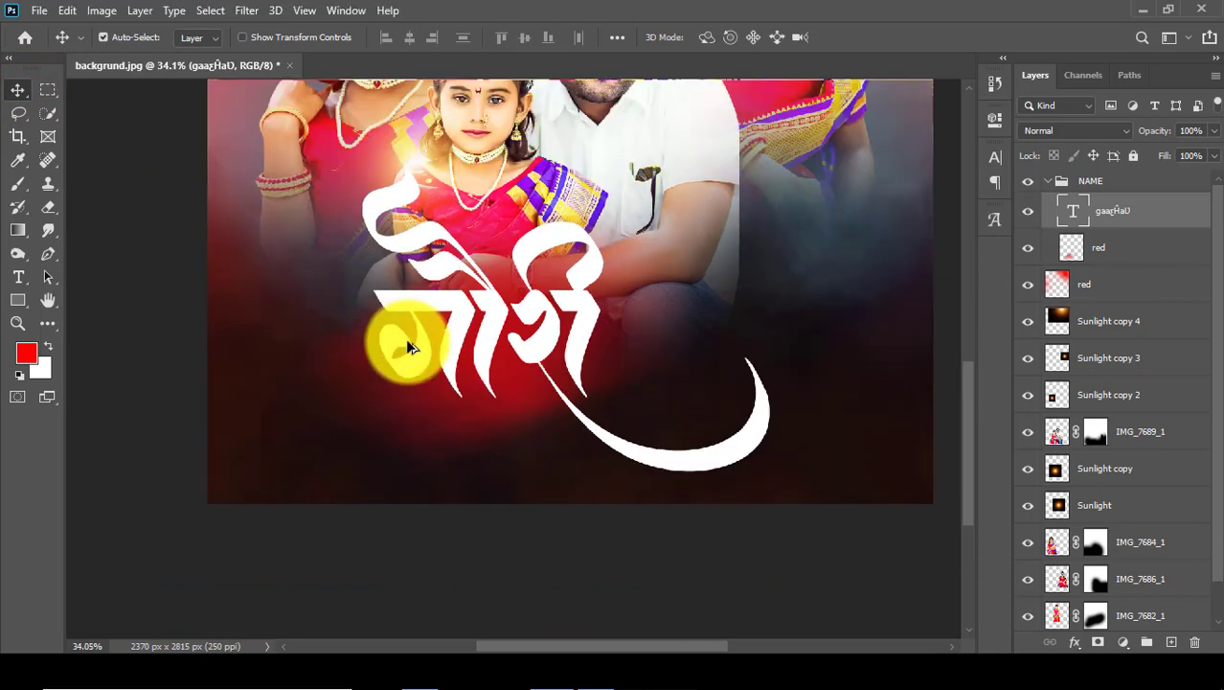
drag(402, 340, 457, 387)
scroll(450, 386, down, 1)
scroll(575, 412, down, 1)
key(ctrl+t)
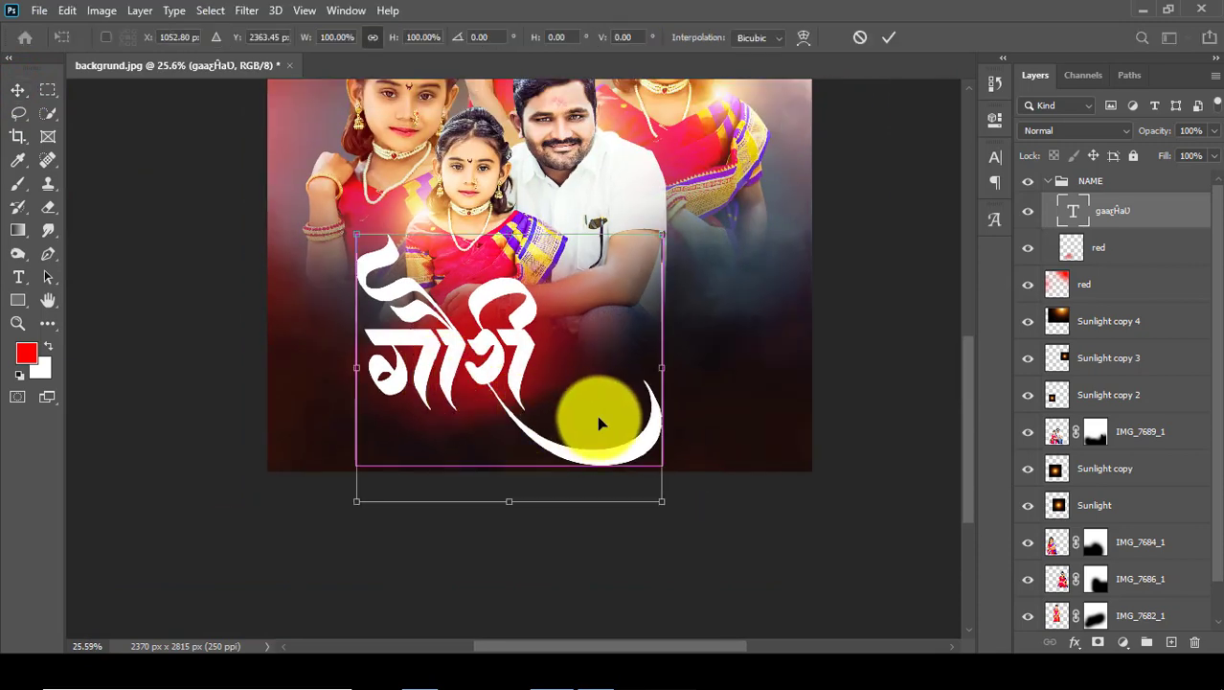
drag(659, 374, 659, 346)
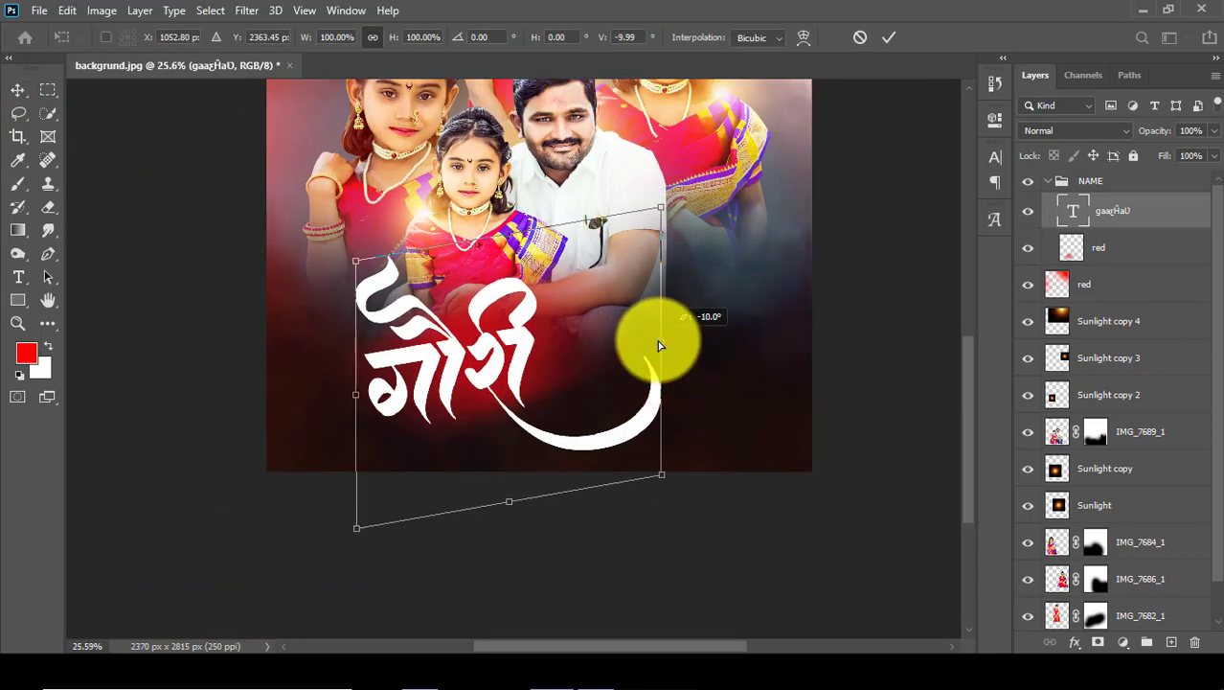
scroll(658, 355, down, 1)
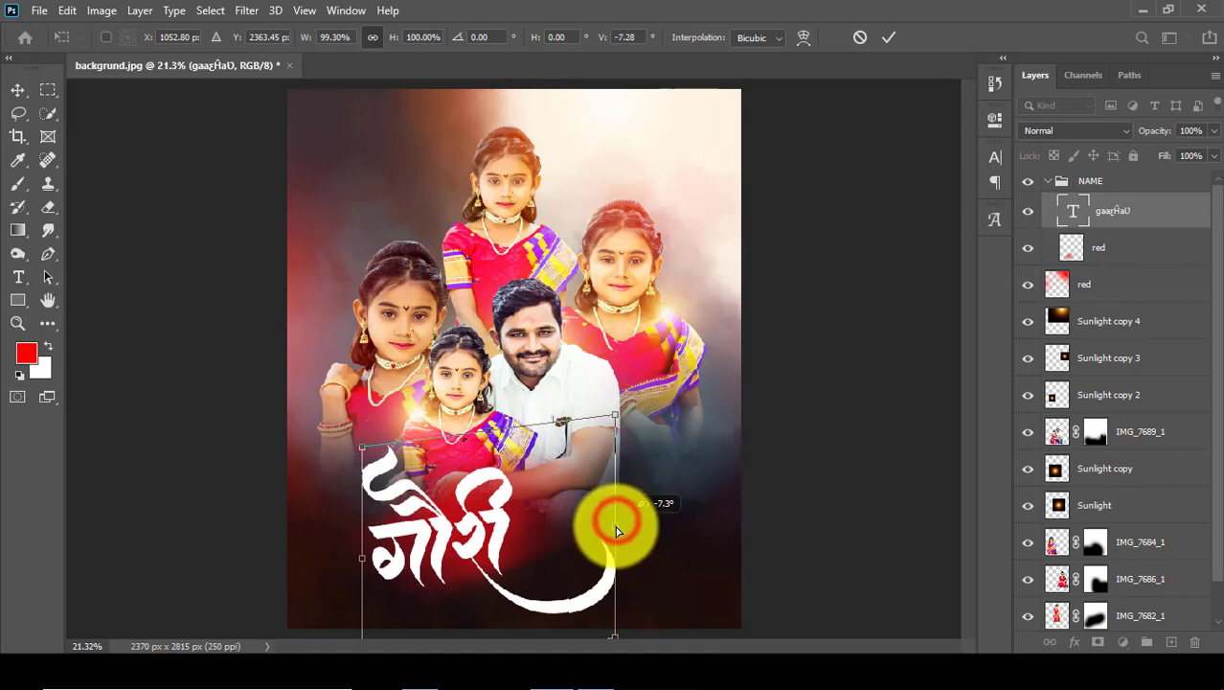
click(889, 36)
- Reapply the lettering transform, fit the view, and select the NAME group
scroll(407, 431, up, 1)
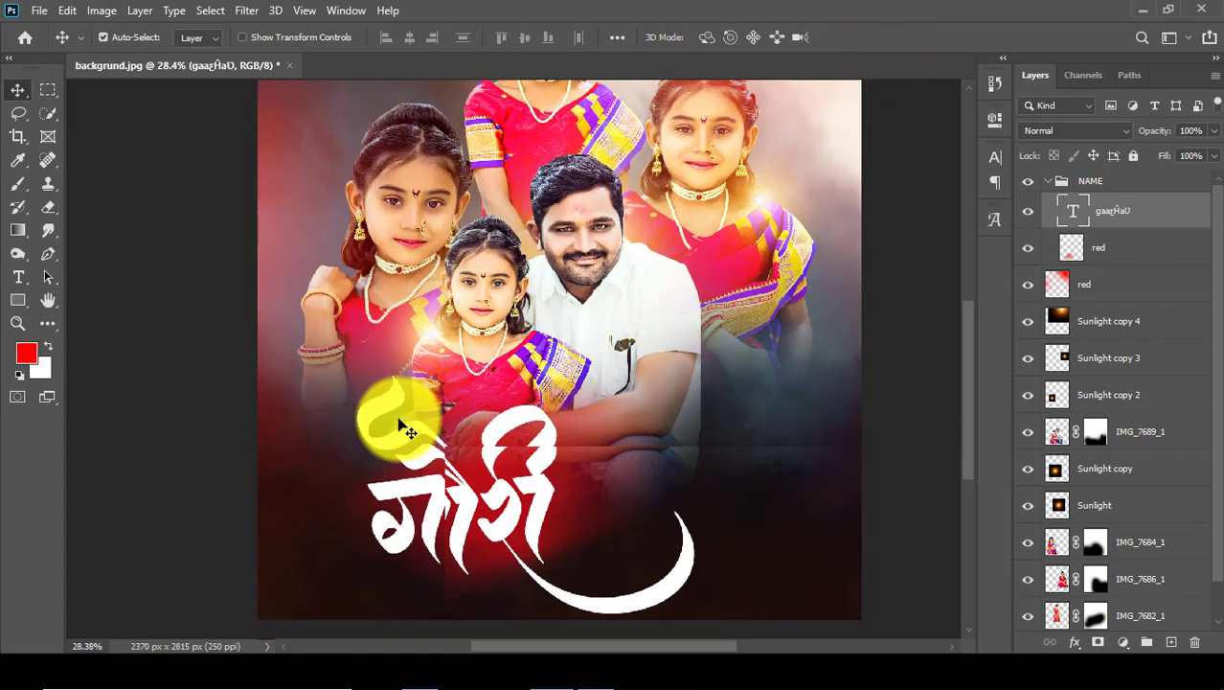
scroll(407, 431, down, 2)
scroll(421, 421, up, 1)
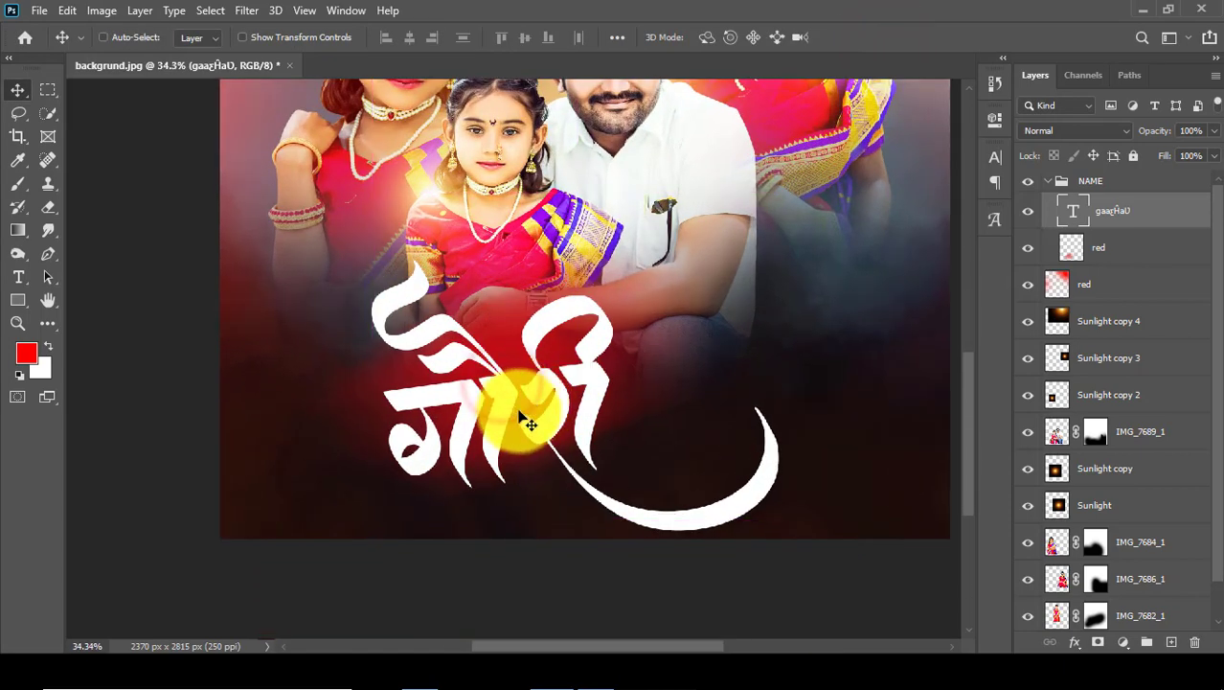
scroll(560, 342, up, 1)
scroll(585, 403, up, 1)
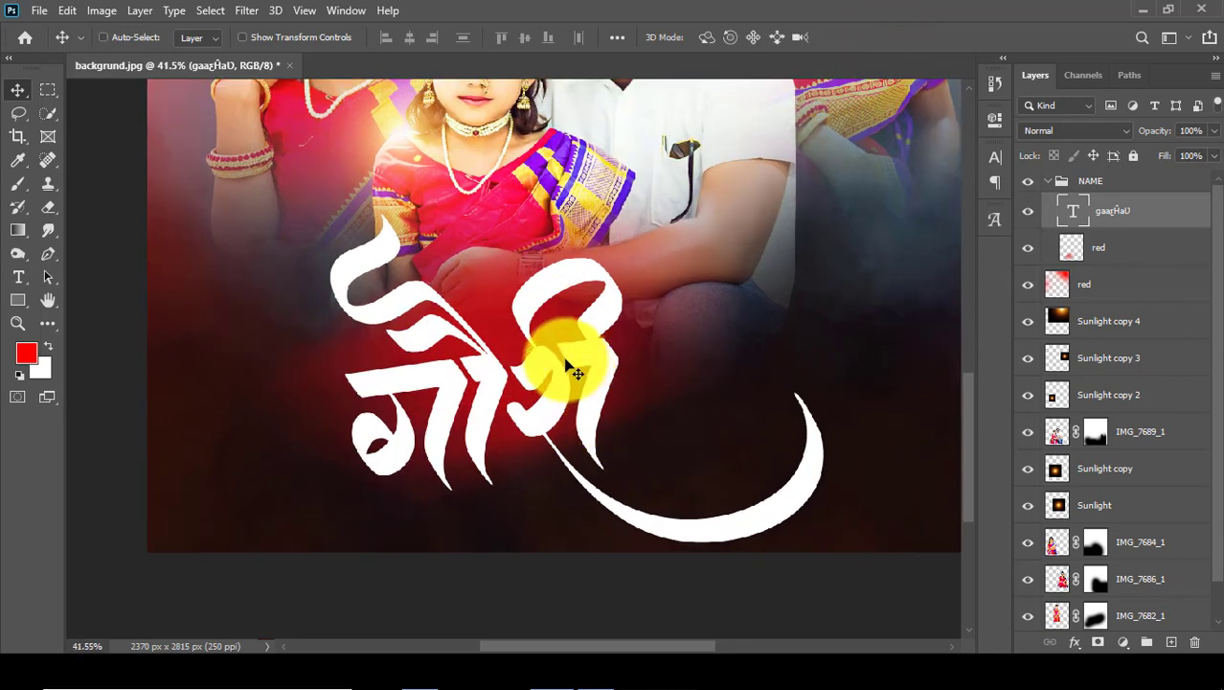
scroll(574, 372, down, 1)
key(ctrl+t)
click(886, 37)
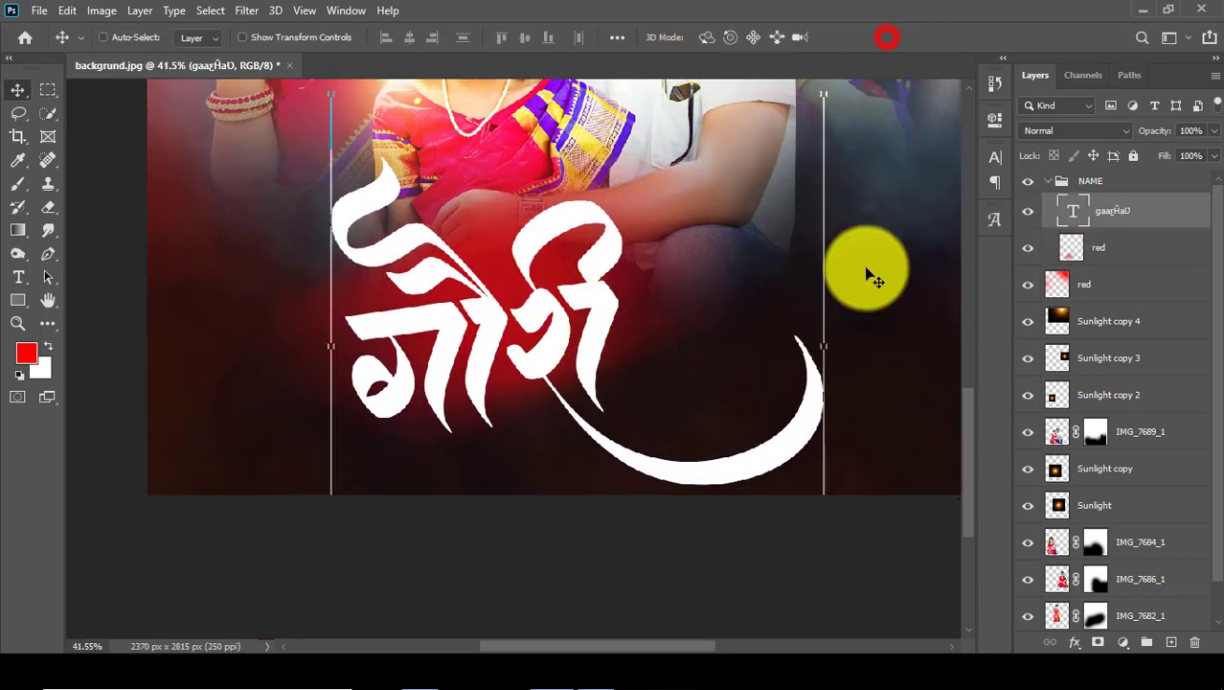
key(ctrl+0)
click(1117, 484)
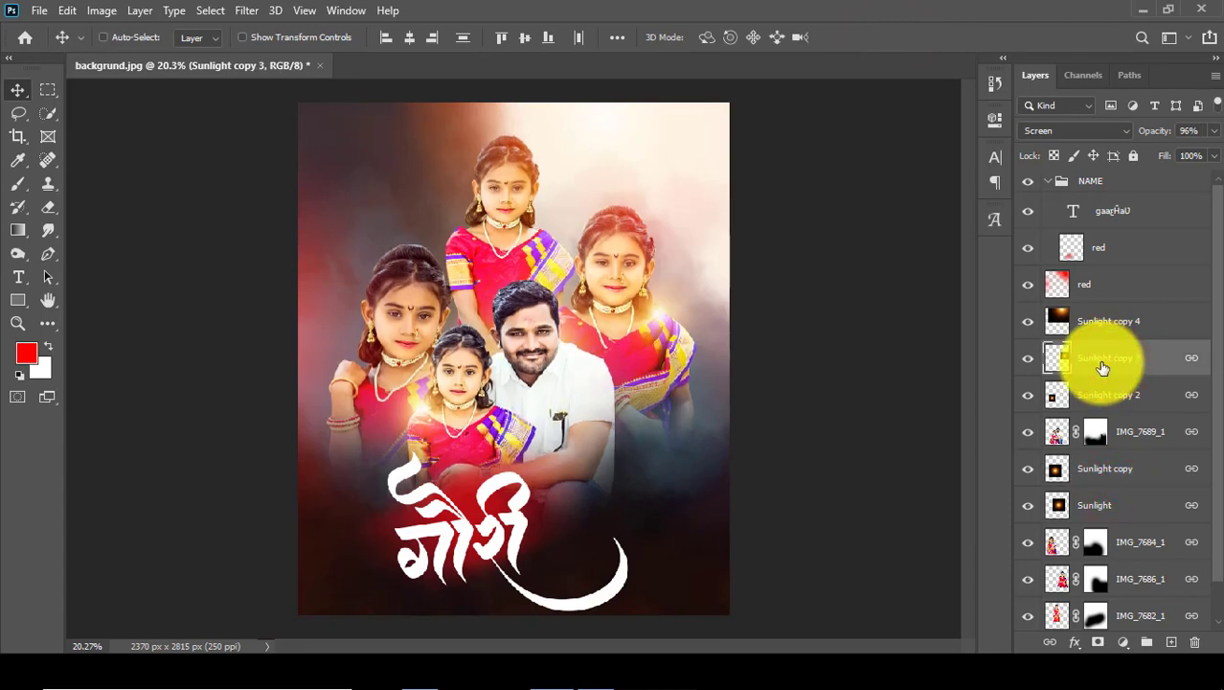
click(1075, 183)
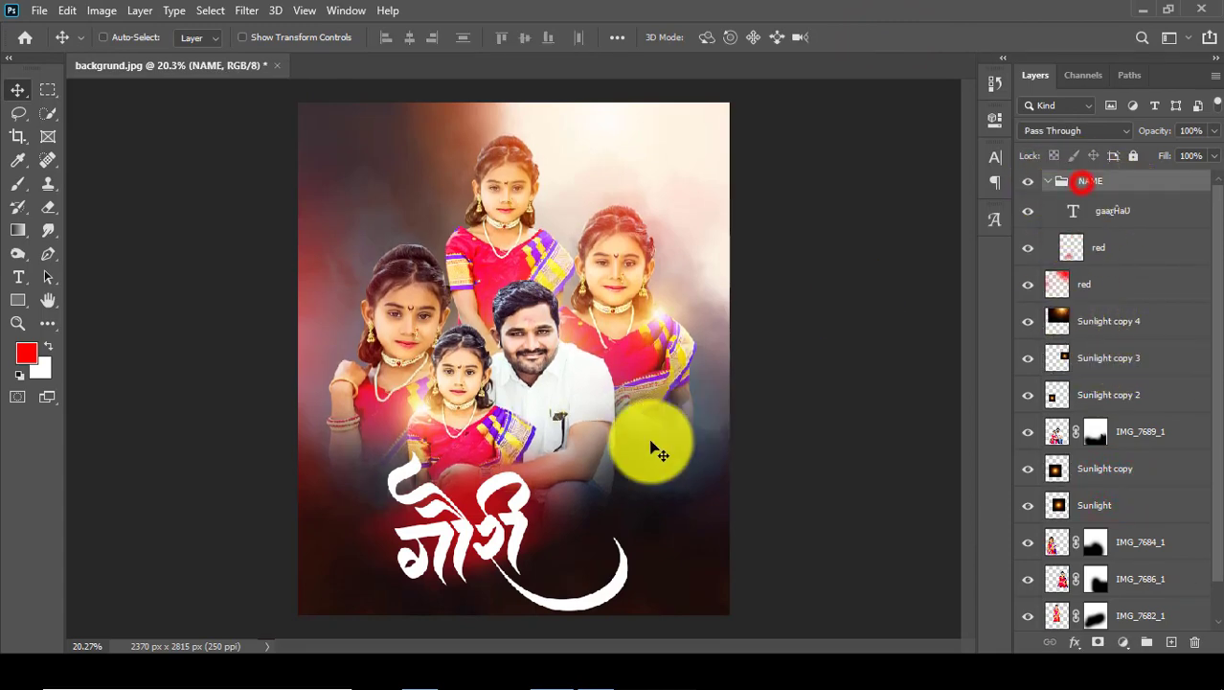
- Scale the NAME group down slightly, to about 96%
scroll(451, 508, up, 3)
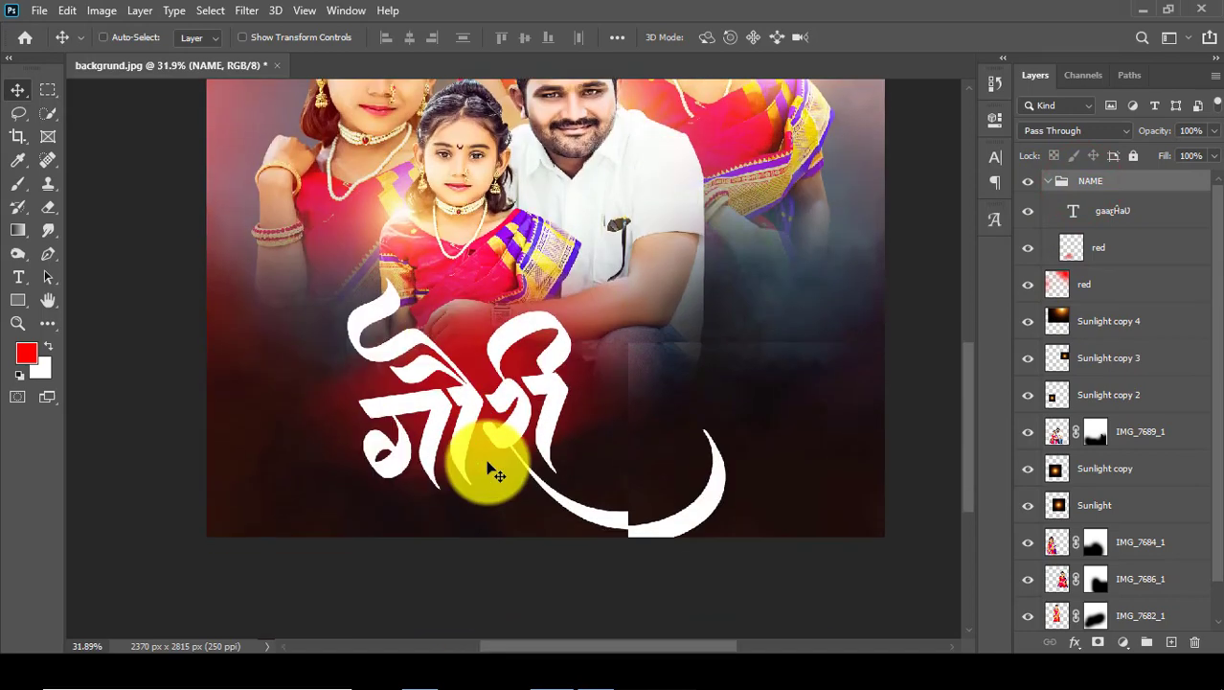
scroll(508, 479, down, 1)
scroll(498, 334, up, 2)
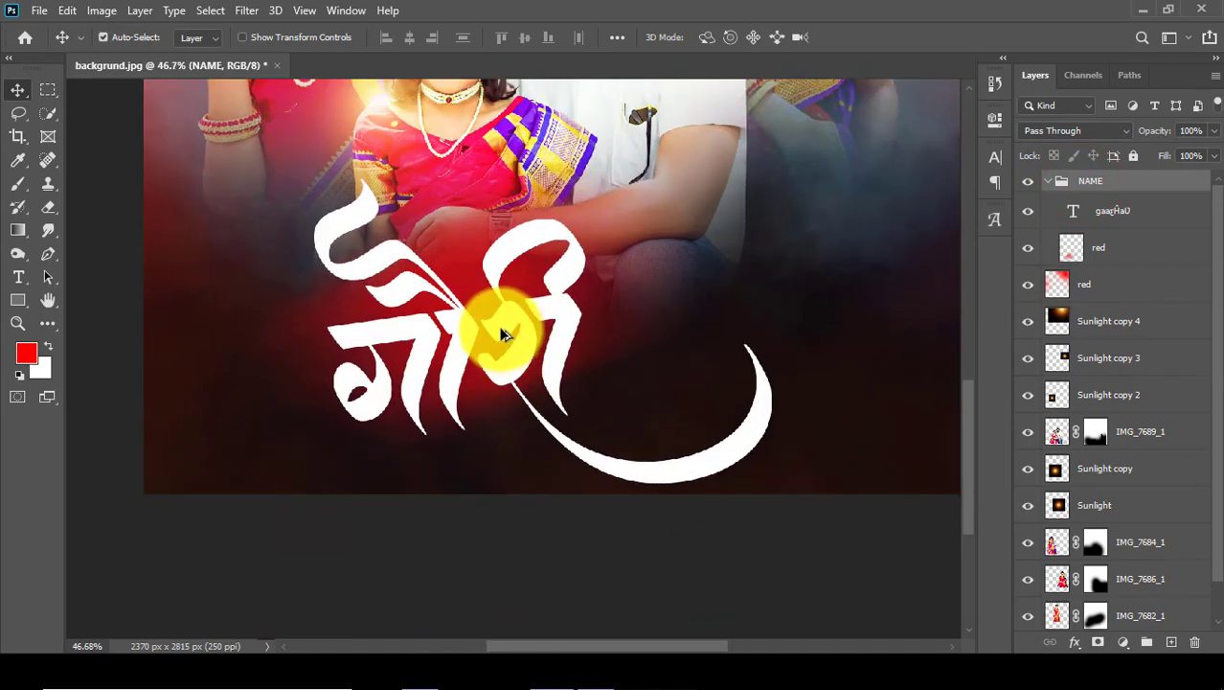
scroll(508, 393, up, 1)
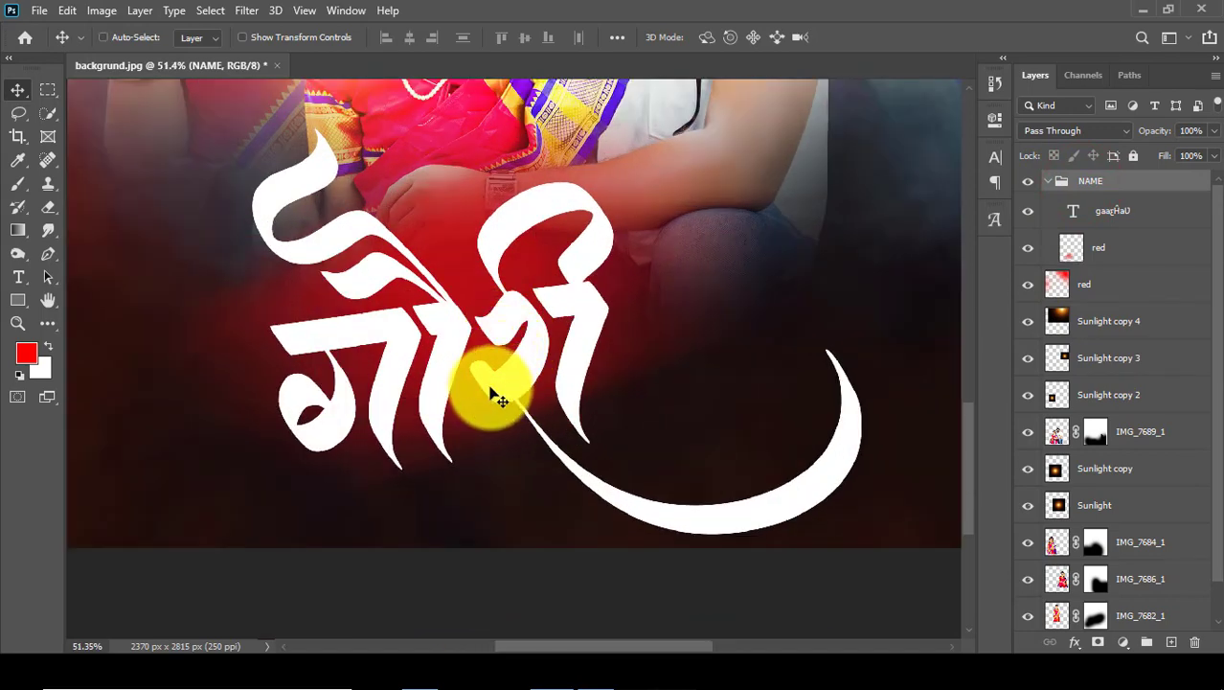
key(ctrl+t)
scroll(574, 373, down, 2)
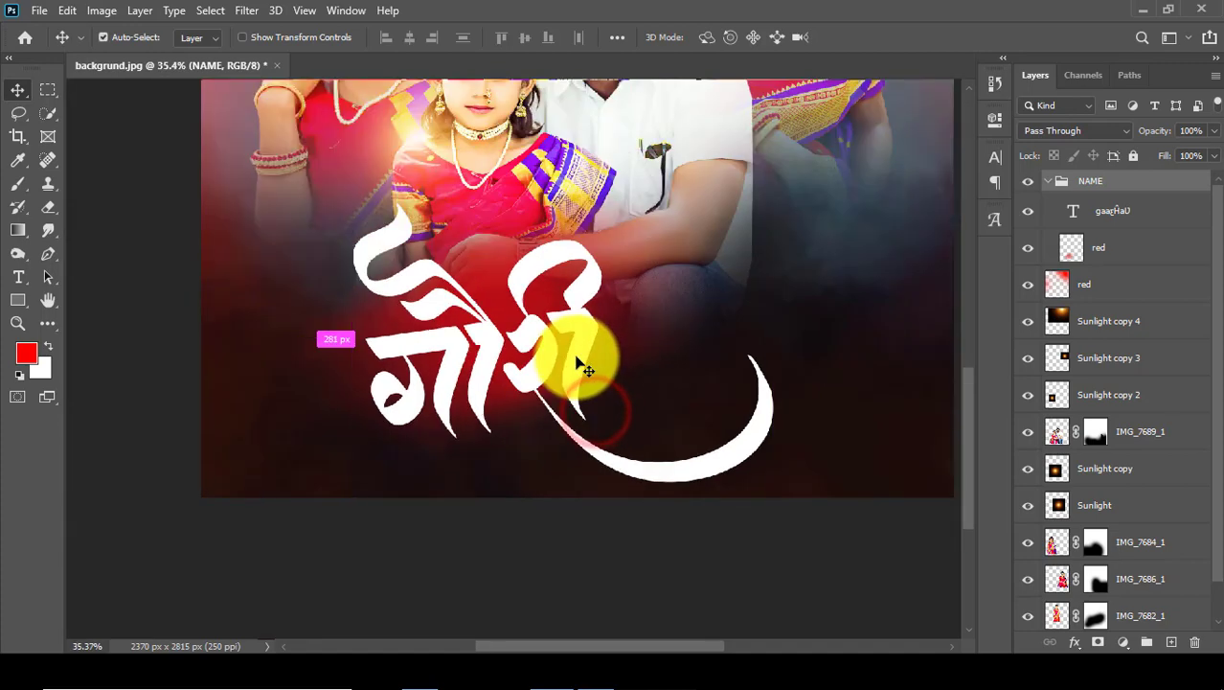
drag(781, 526, 772, 512)
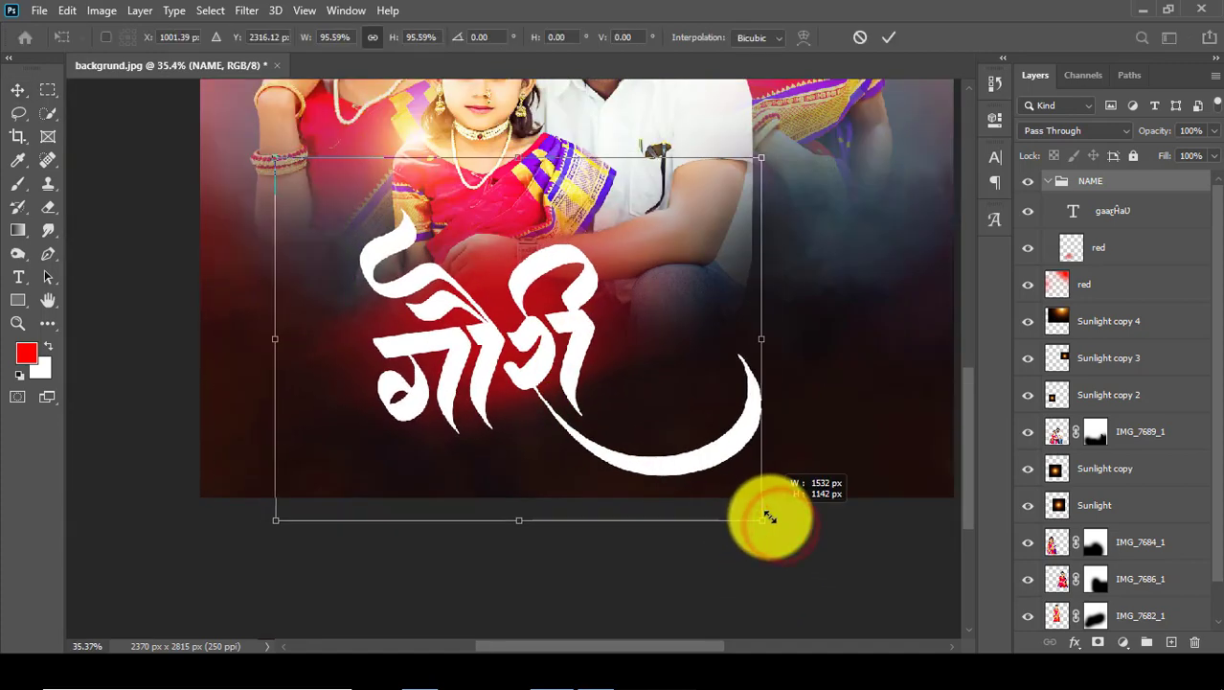
click(889, 36)
scroll(517, 260, up, 1)
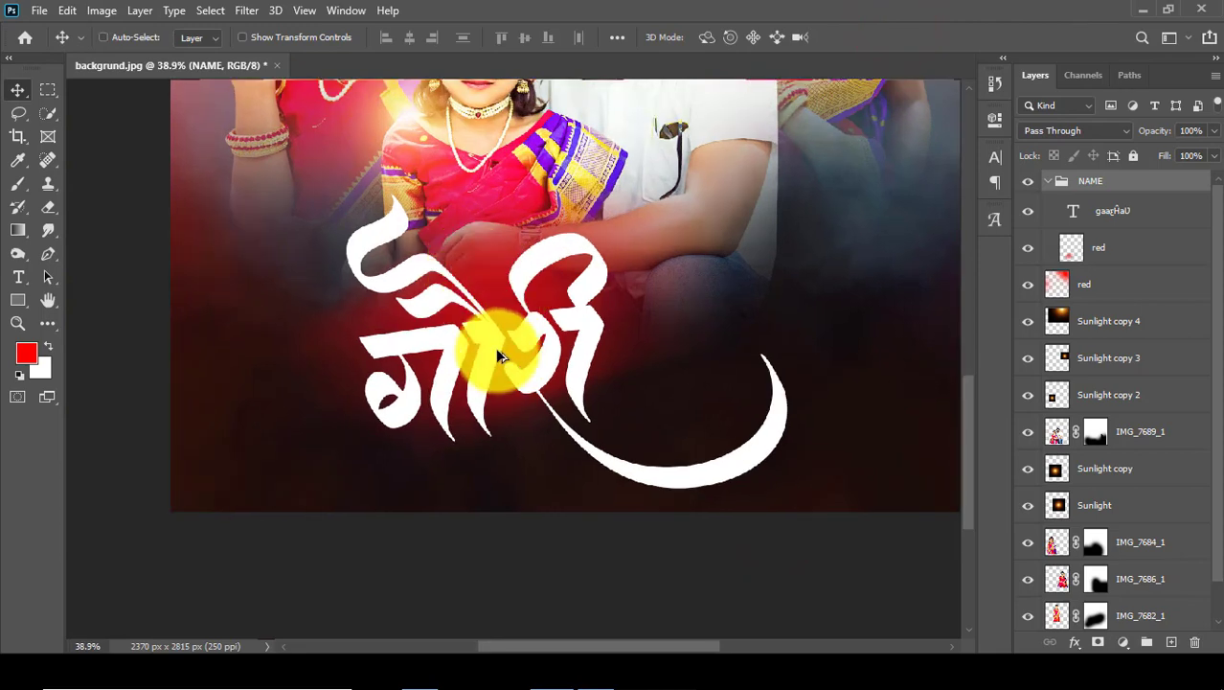
scroll(518, 261, up, 2)
- Apply the orange gradient layer style preset with shadows to the Gauri calligraphy
right_click(1106, 209)
click(934, 25)
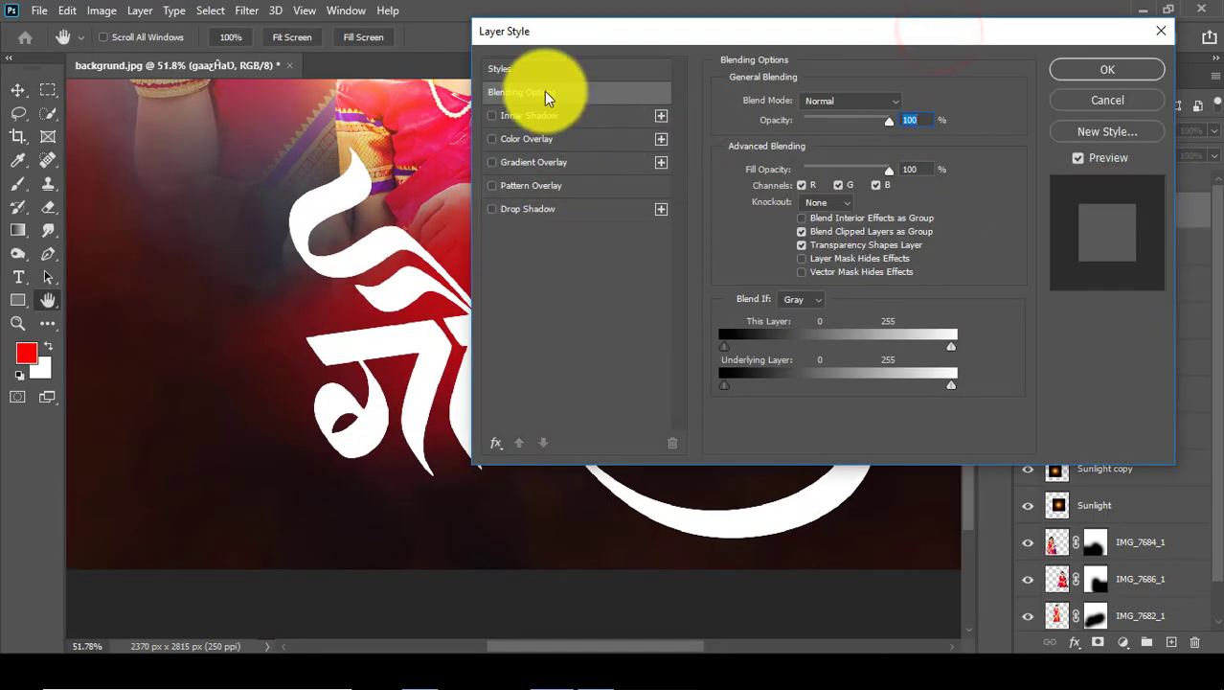
click(512, 68)
click(731, 199)
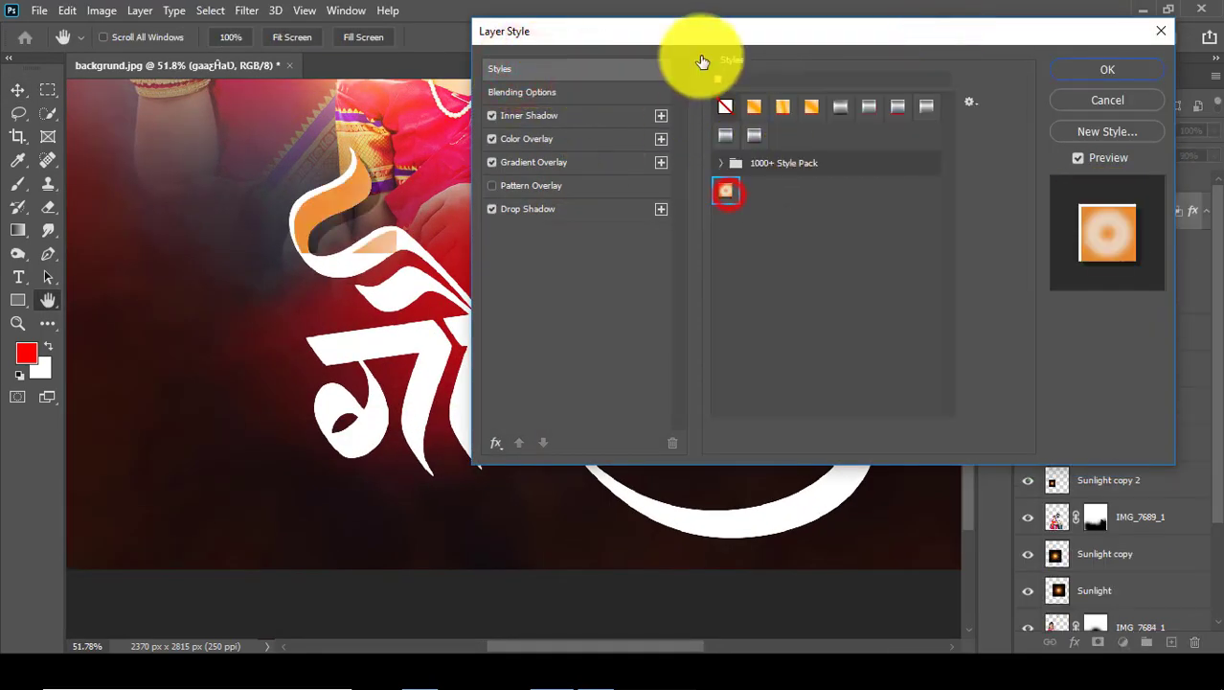
drag(703, 60, 951, 47)
drag(1082, 51, 934, 72)
drag(616, 95, 576, 96)
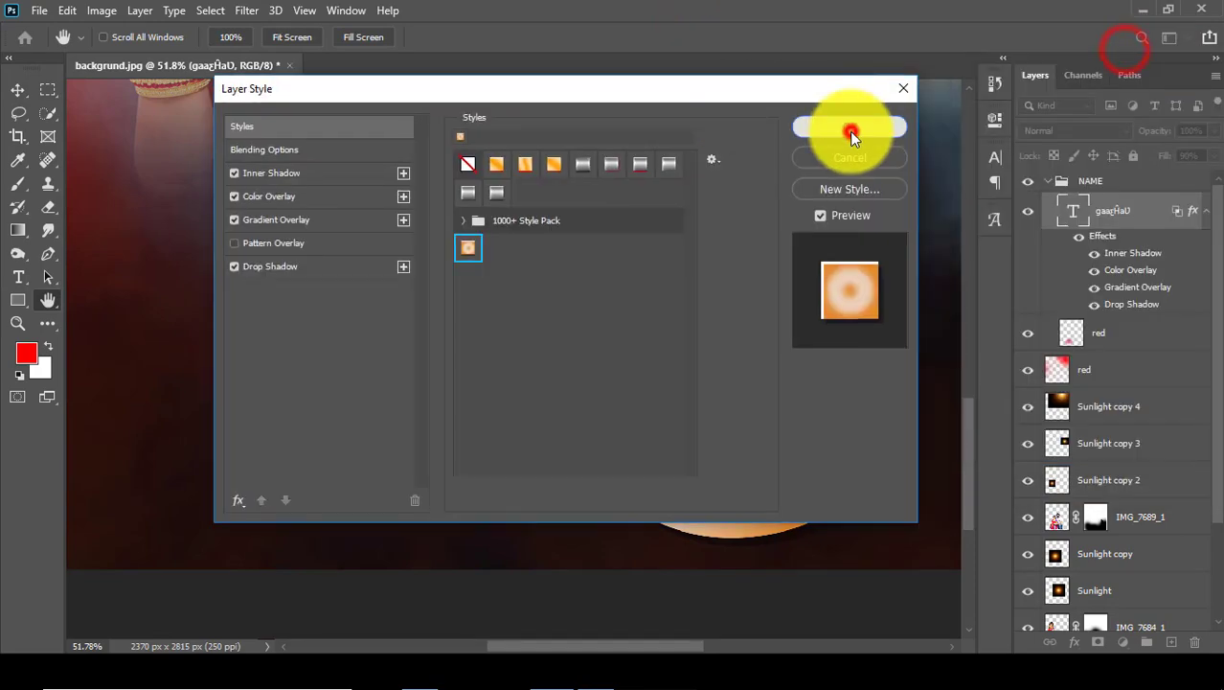
click(847, 128)
- Open naresh_nili 1.psd from the project folder in a new Photoshop tab
key(v)
scroll(469, 450, down, 2)
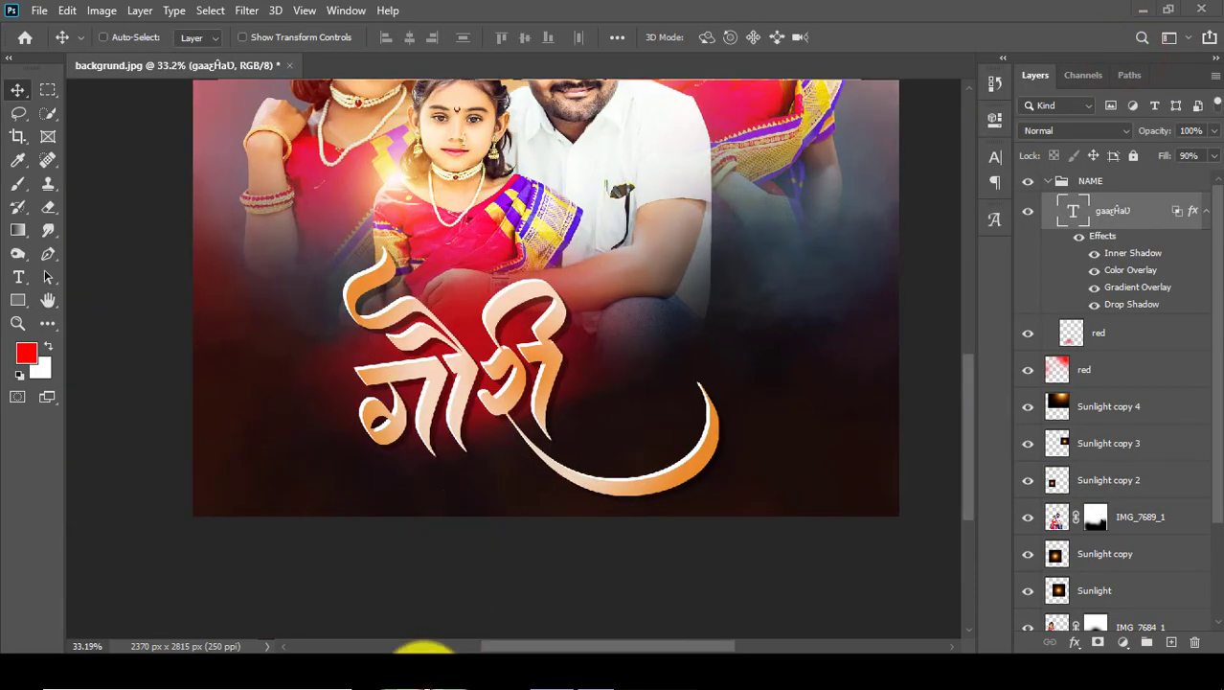
click(422, 671)
drag(753, 381, 456, 59)
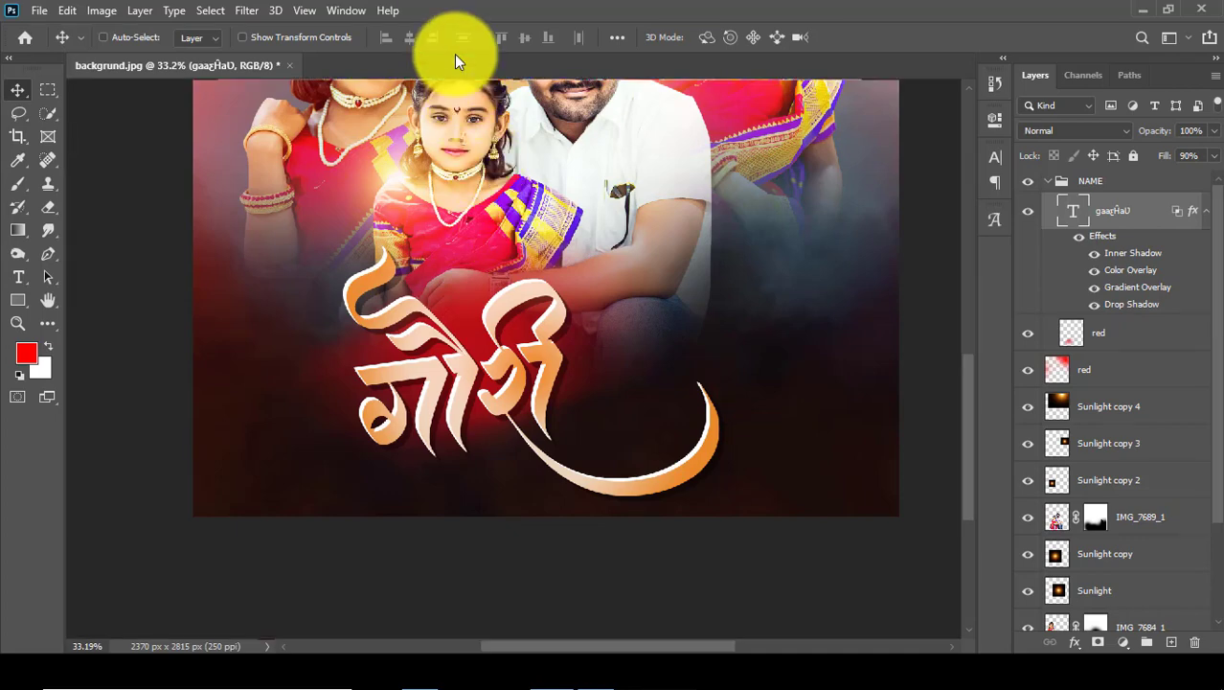
drag(456, 56, 456, 55)
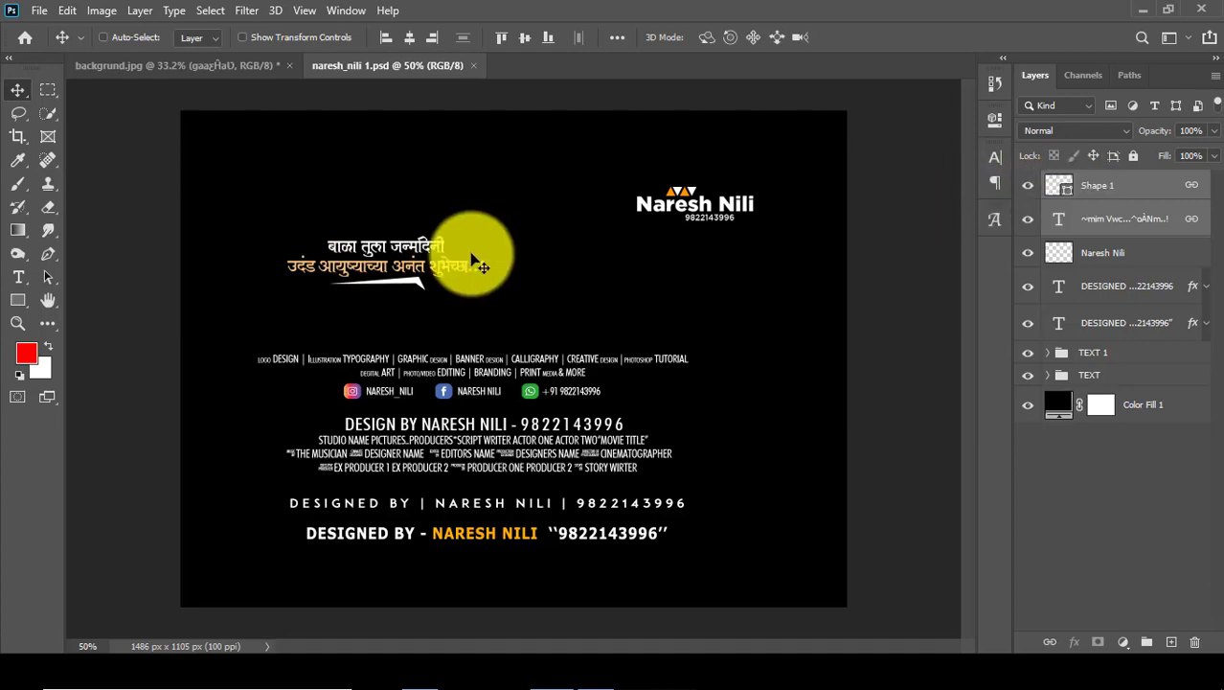
- Copy the Marathi greeting and swoosh into the portrait and tilt it a few degrees
mouse_move(420, 262)
mouse_down()
mouse_move(246, 105)
mouse_move(469, 507)
mouse_up()
scroll(470, 506, up, 2)
scroll(459, 491, up, 2)
scroll(472, 486, up, 2)
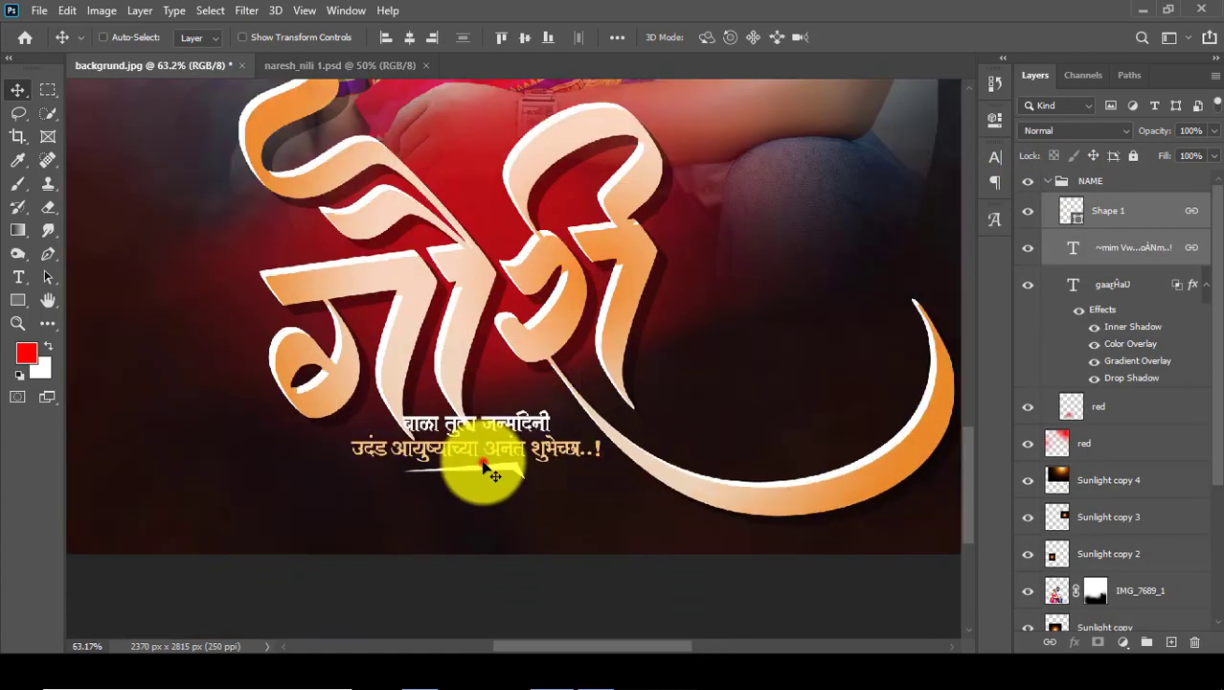
scroll(478, 469, up, 1)
key(ctrl+t)
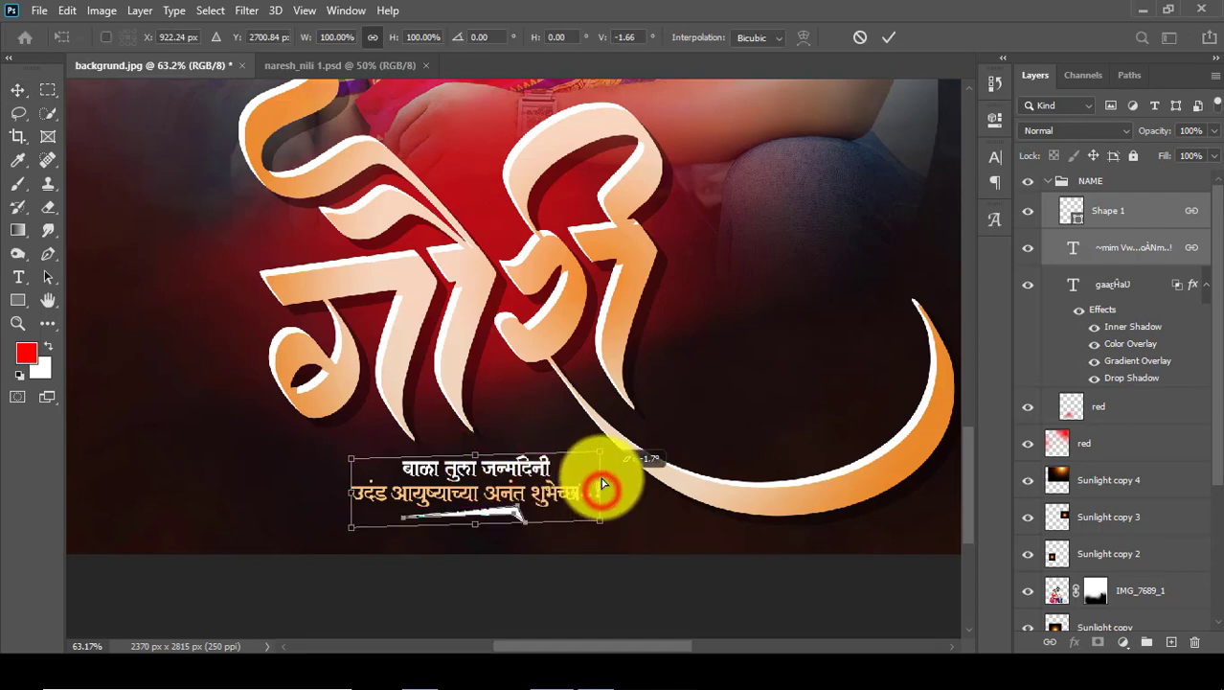
drag(601, 484, 554, 489)
click(883, 38)
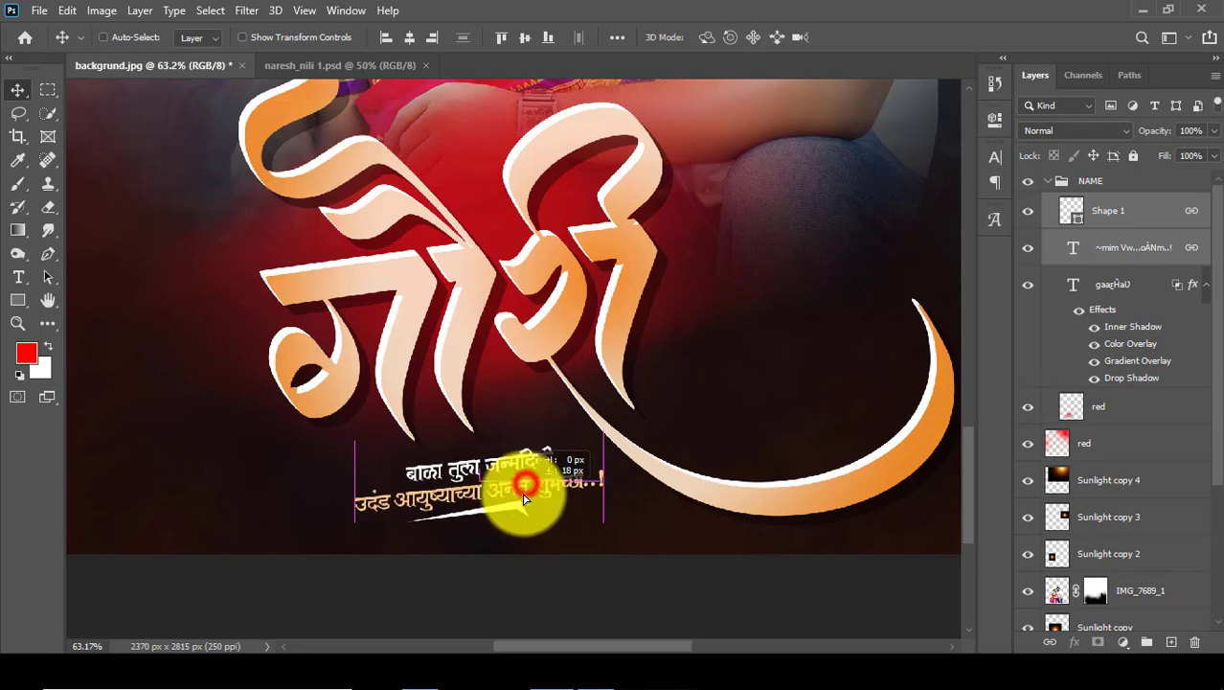
- Replace the tilt with a slight slant beneath the calligraphy, then select the NAME group
key(ctrl+z)
key(ctrl+t)
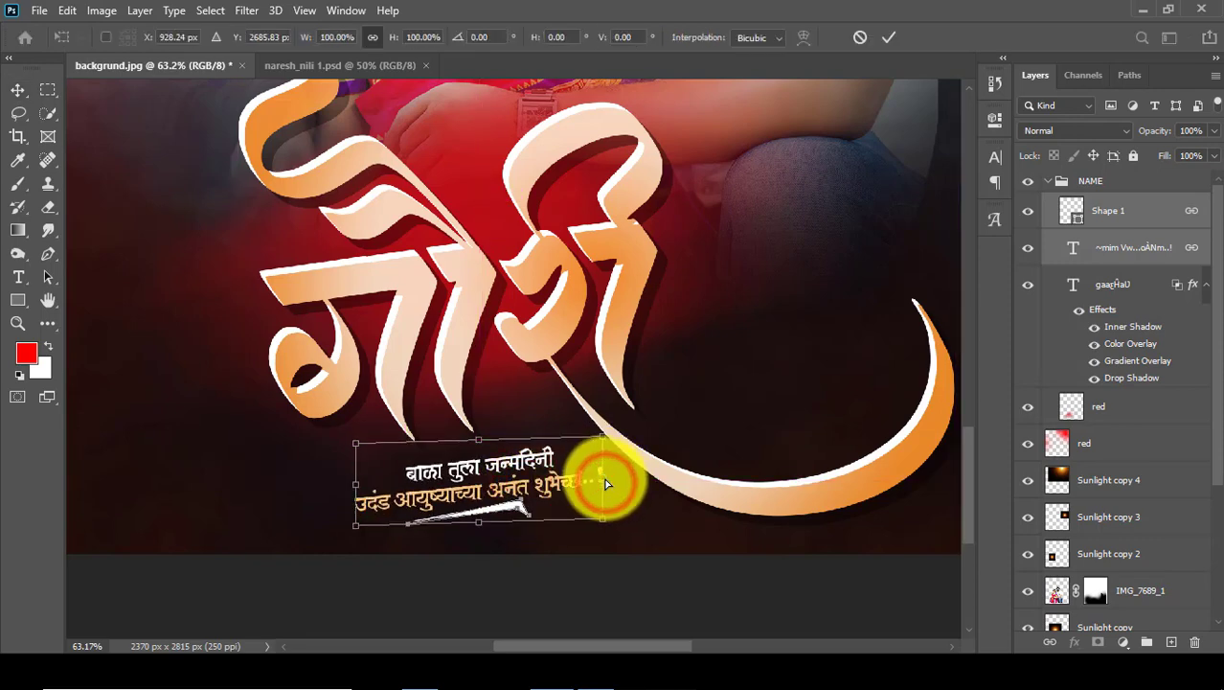
drag(605, 483, 604, 477)
click(884, 39)
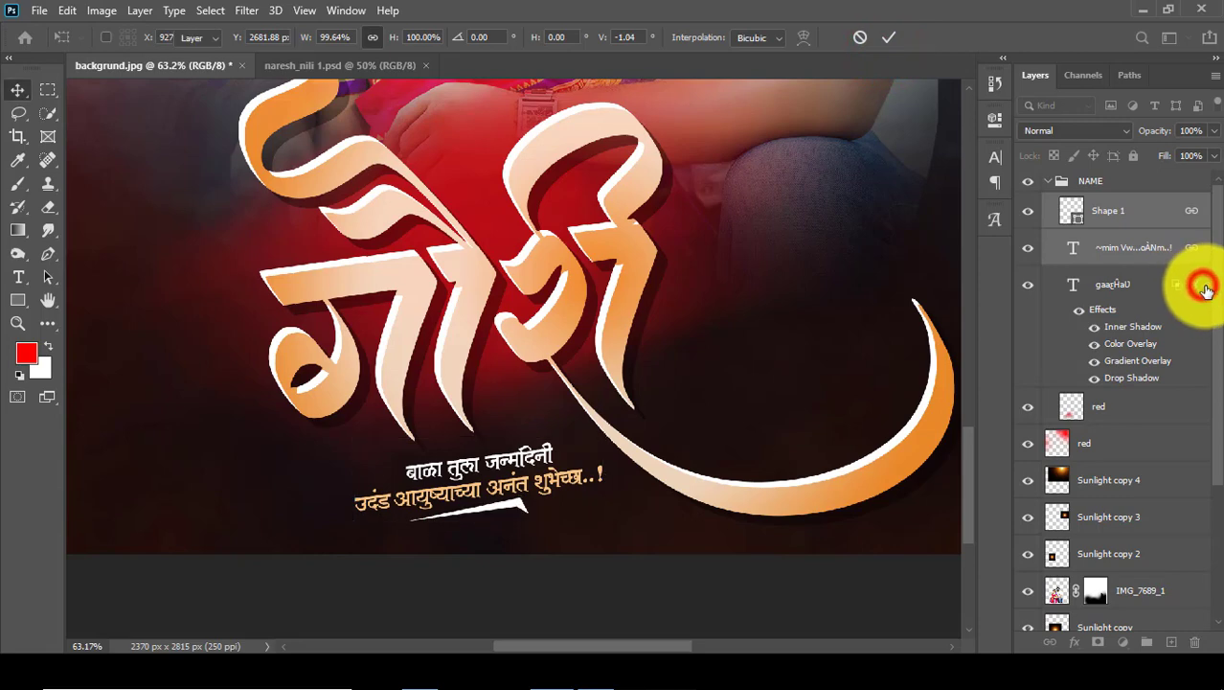
click(1205, 290)
click(1048, 181)
scroll(230, 349, down, 2)
- Copy the Naresh Nili logo from naresh_nili 1.psd into the portrait's top-left corner
click(18, 323)
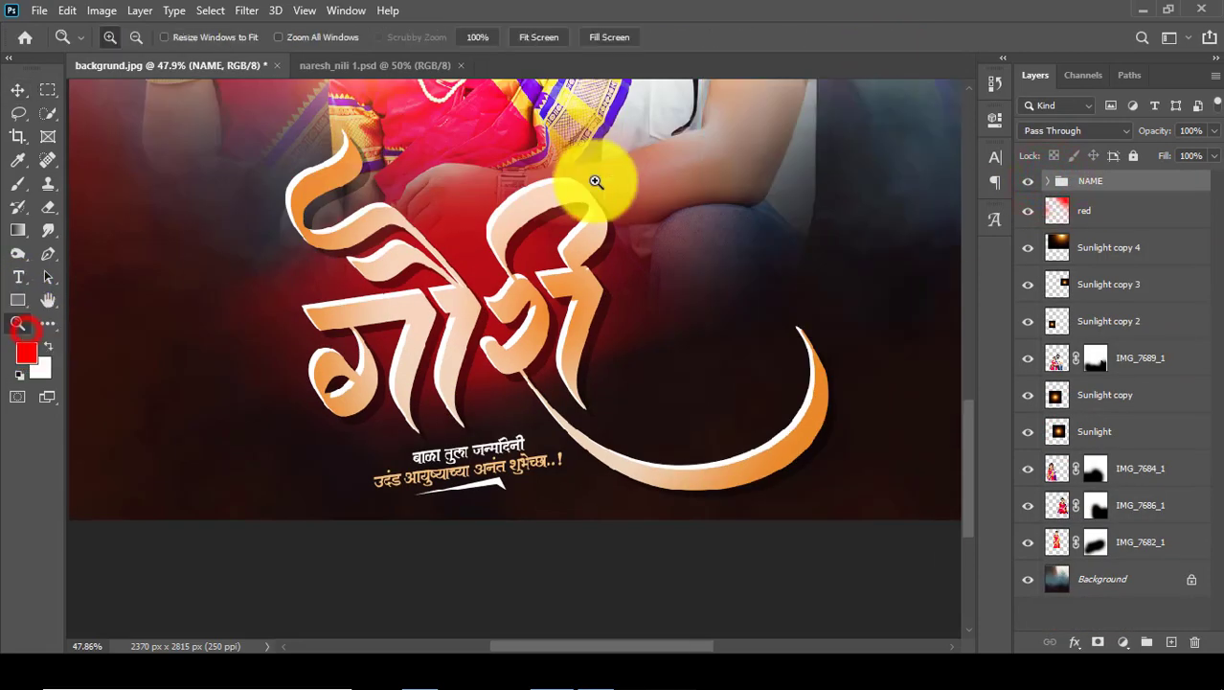
key(ctrl+0)
click(18, 88)
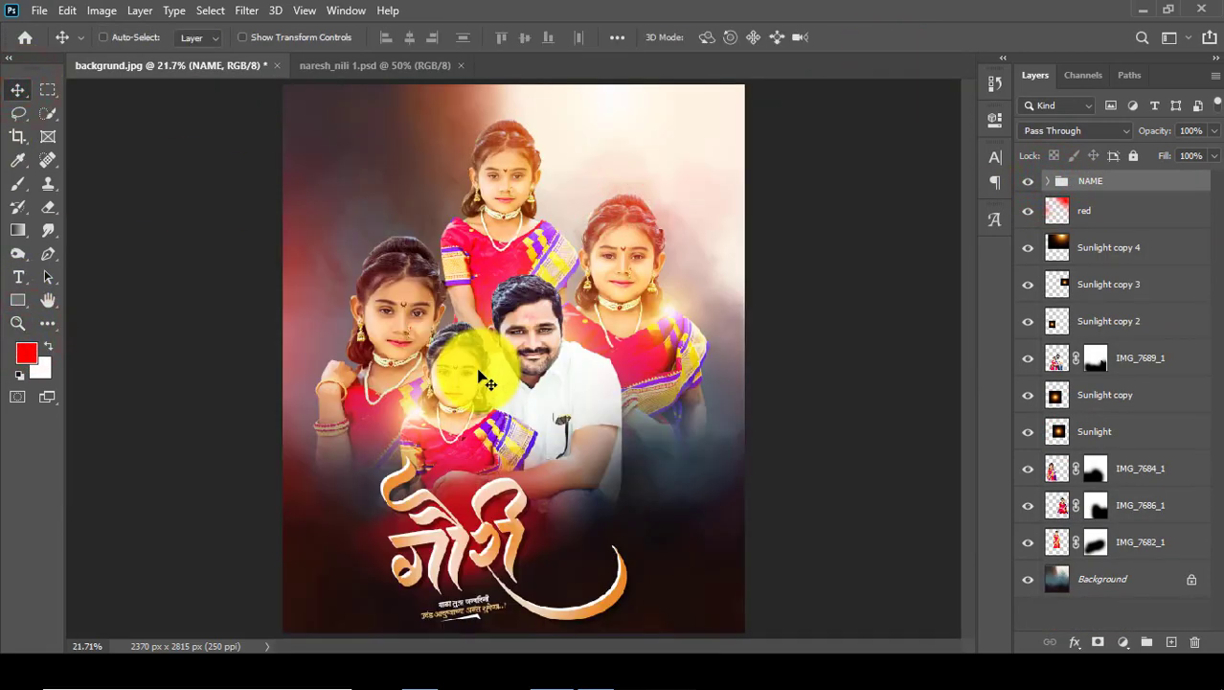
scroll(487, 383, down, 2)
scroll(493, 354, up, 1)
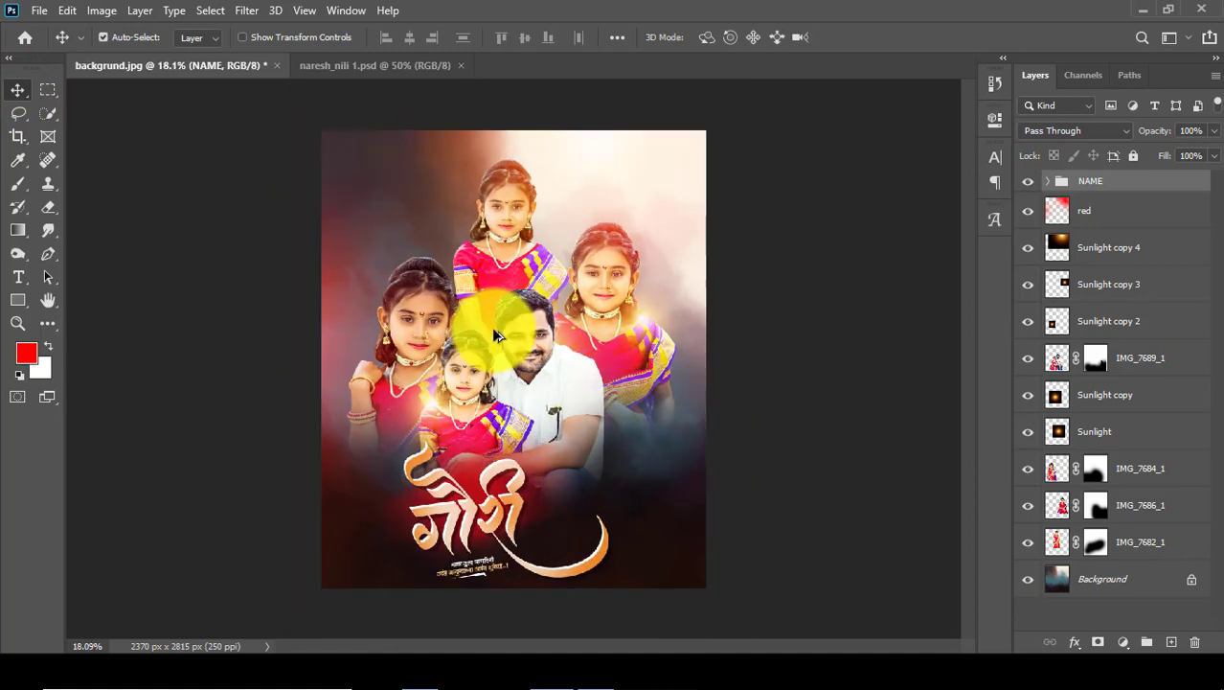
click(364, 65)
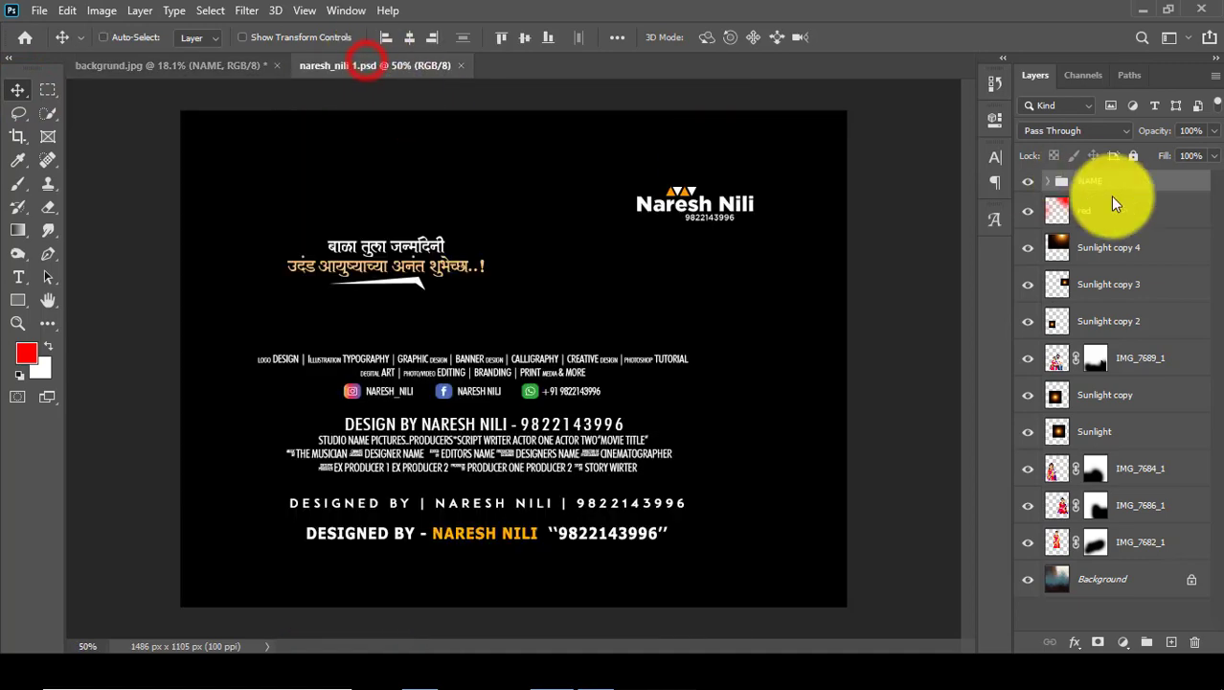
drag(1099, 263, 382, 165)
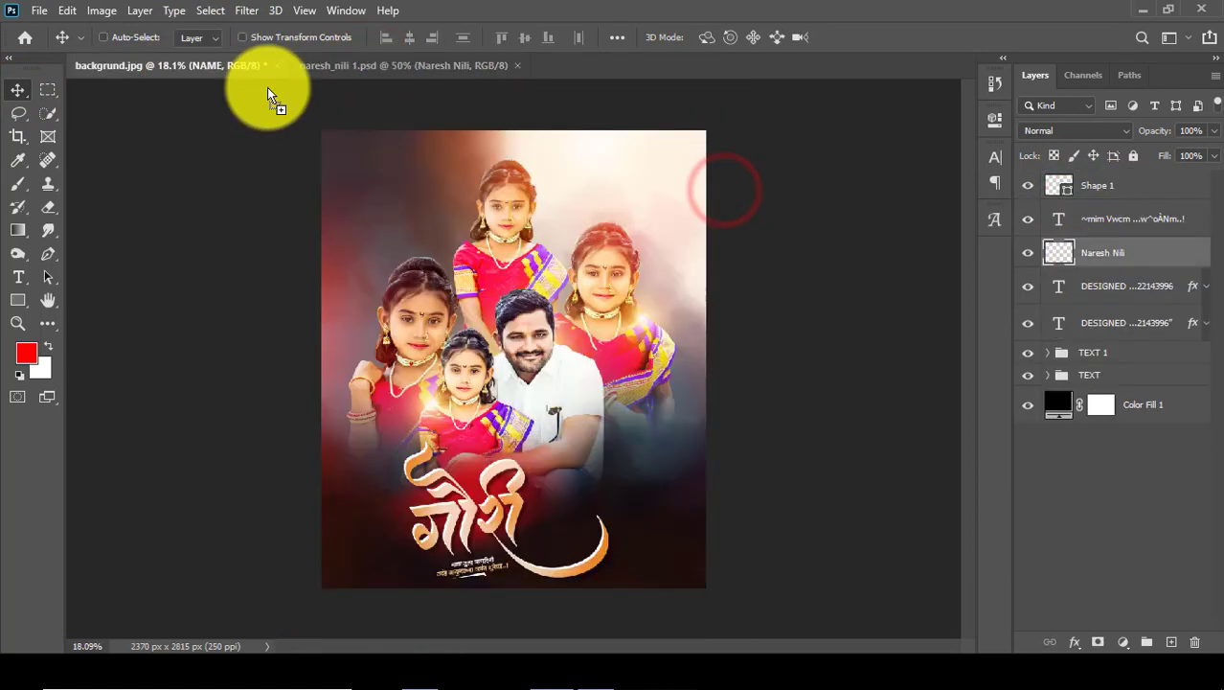
drag(399, 182, 391, 179)
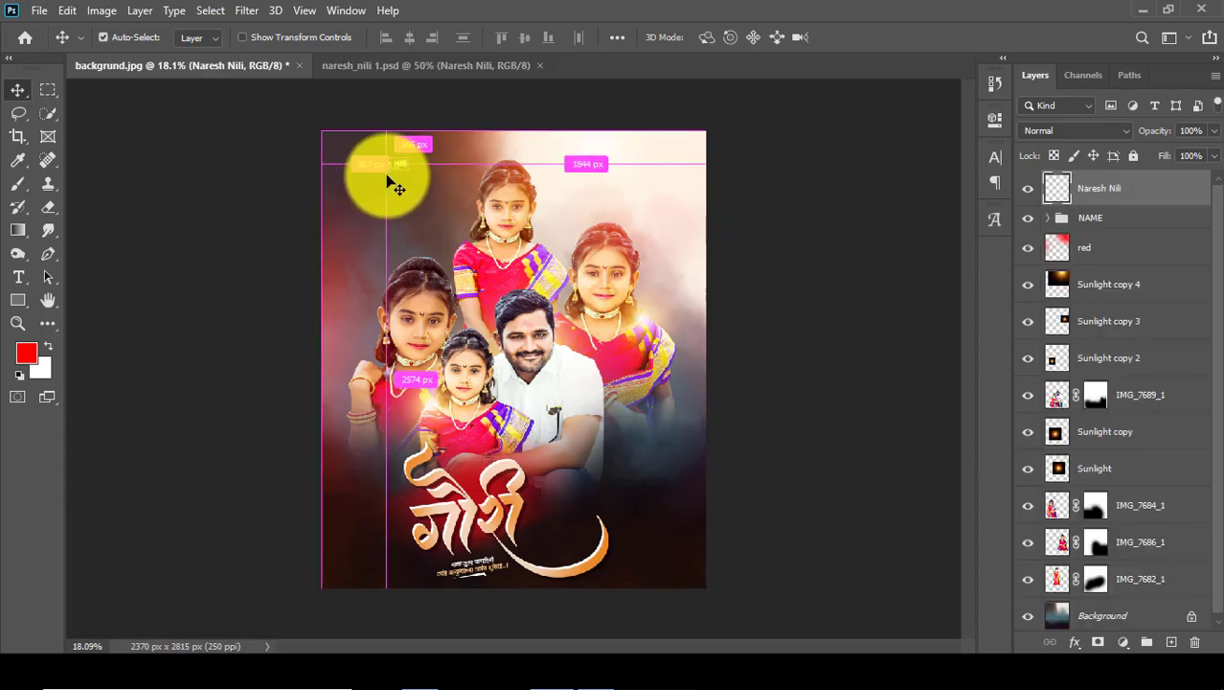
key(ctrl+t)
click(891, 49)
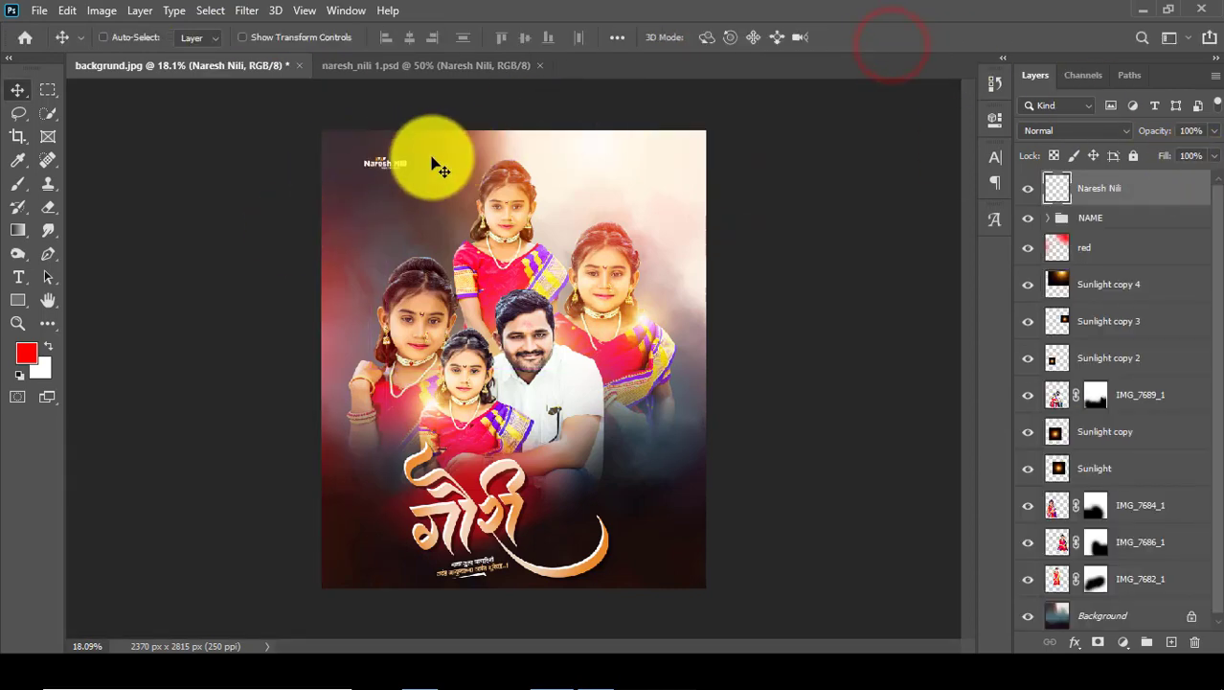
scroll(431, 182, down, 2)
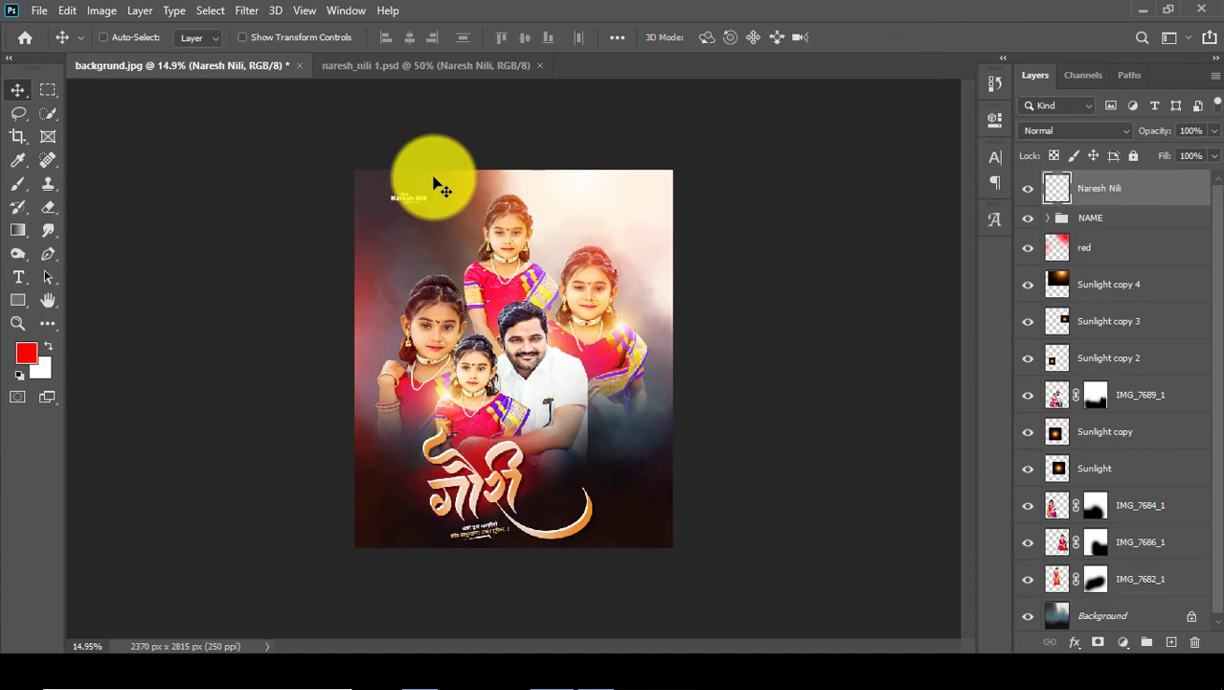
scroll(520, 506, up, 2)
- Clear the DESIGNED BY credit layer's effects by applying the default empty style
click(357, 66)
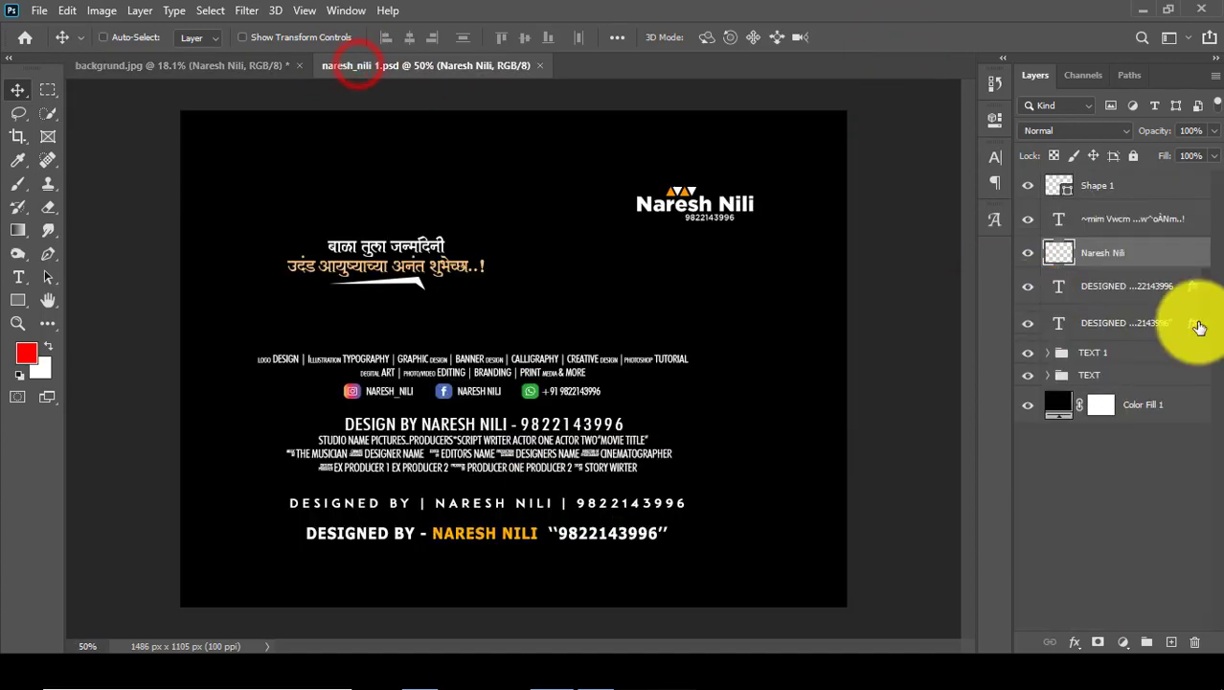
right_click(1131, 285)
click(955, 25)
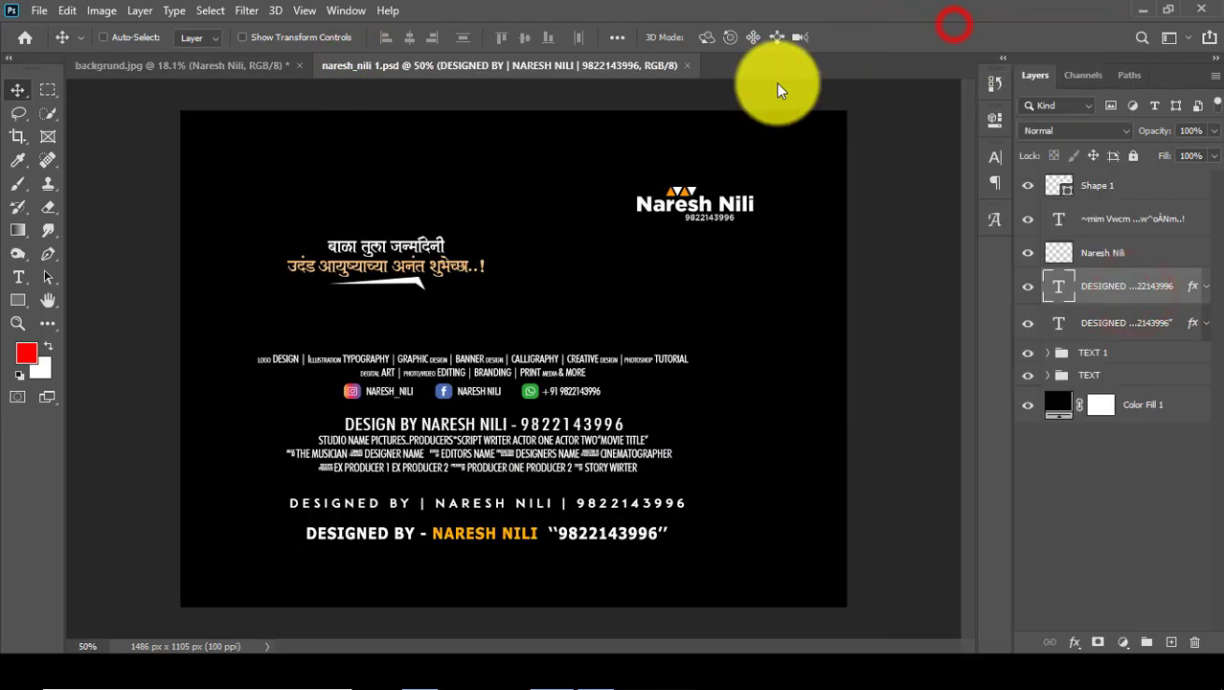
click(323, 120)
click(470, 164)
click(852, 125)
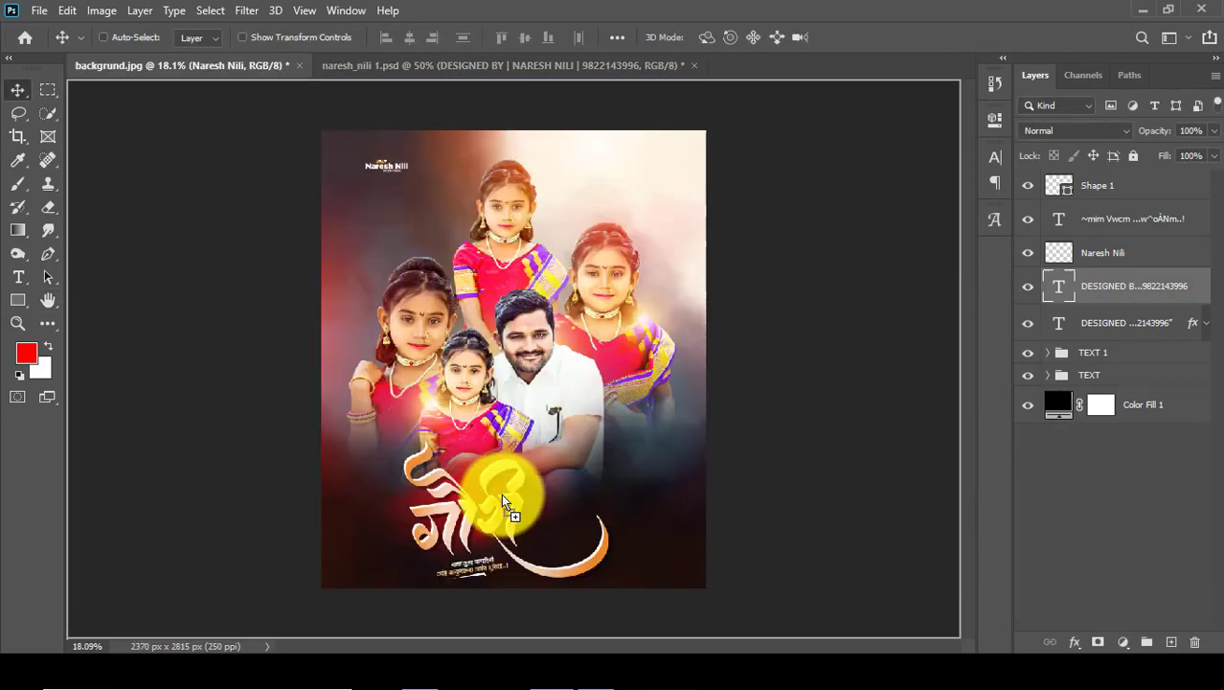
- Bring the credit line into backgrund.jpg and widen its letter tracking
drag(525, 510, 460, 364)
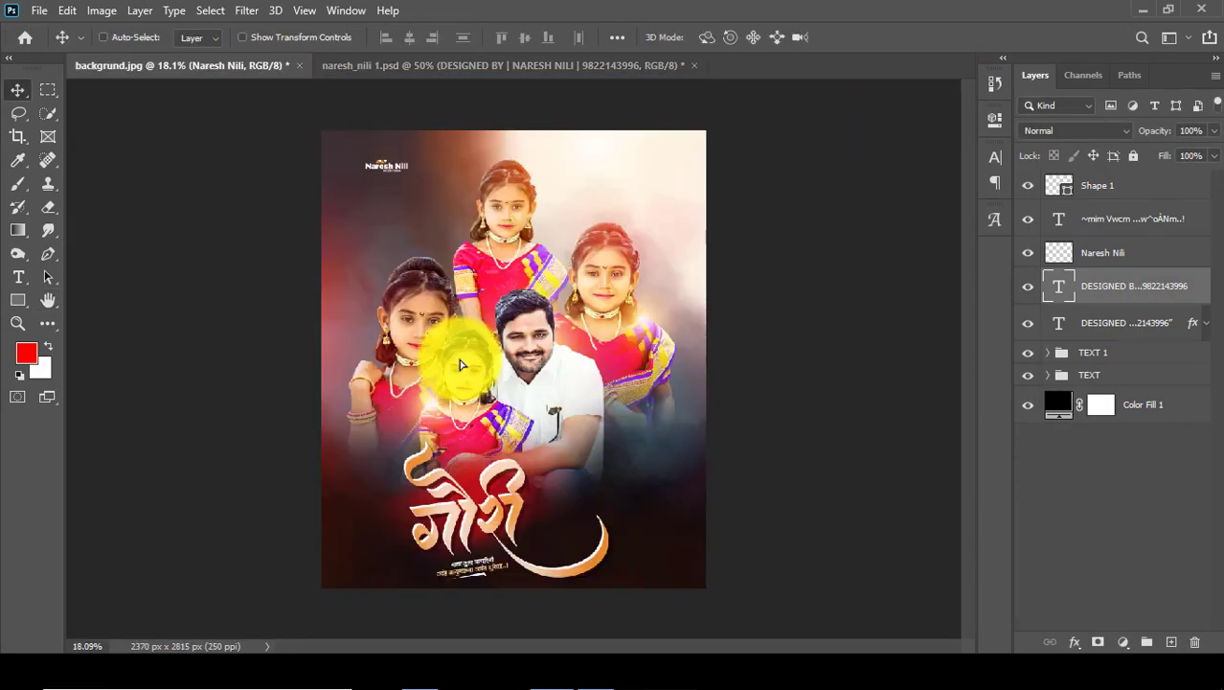
scroll(561, 532, up, 3)
scroll(561, 532, up, 2)
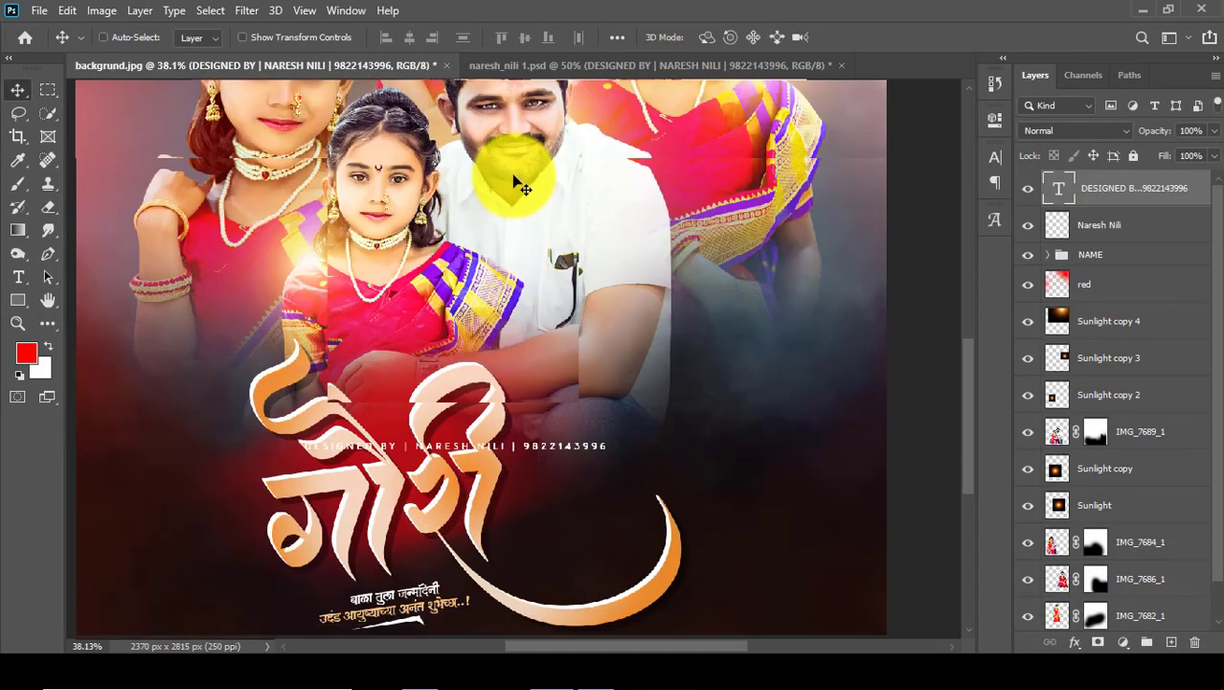
click(18, 277)
triple_click(476, 403)
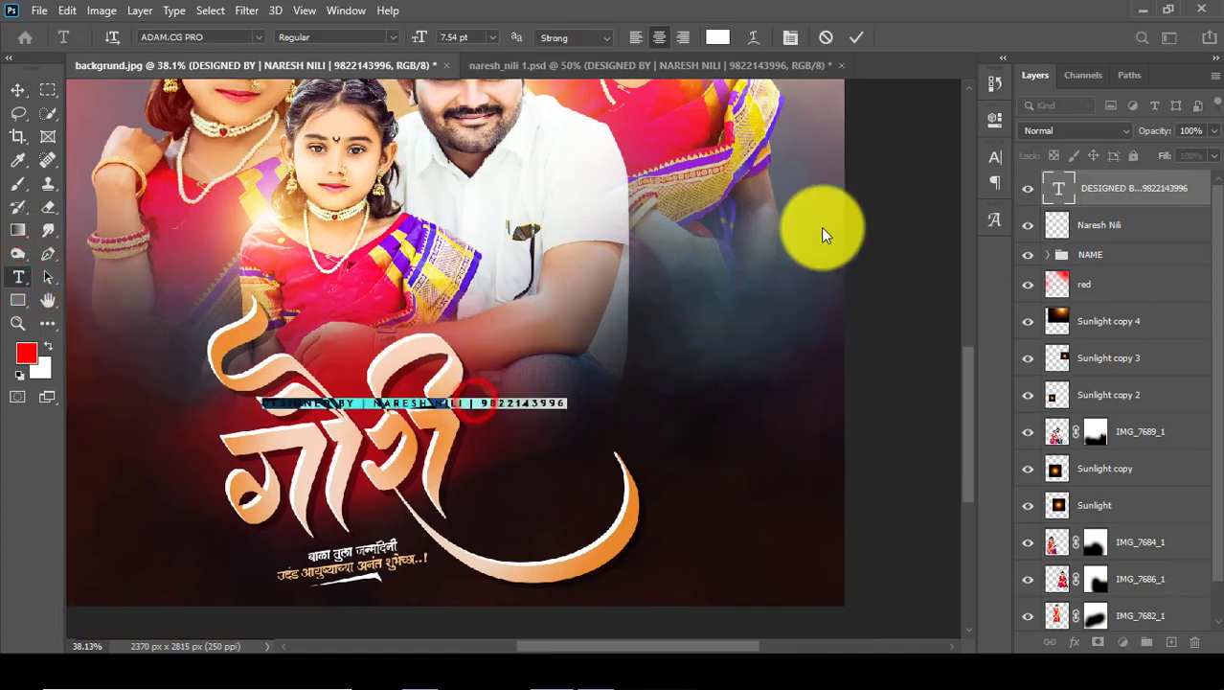
click(995, 156)
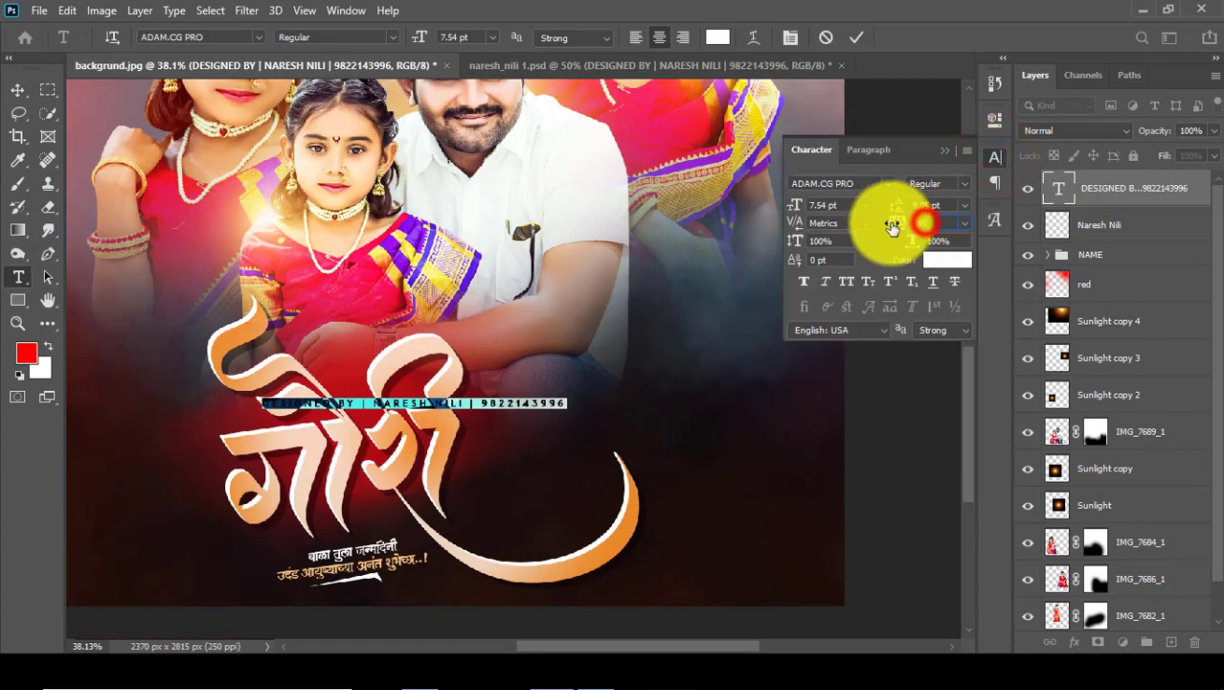
click(946, 151)
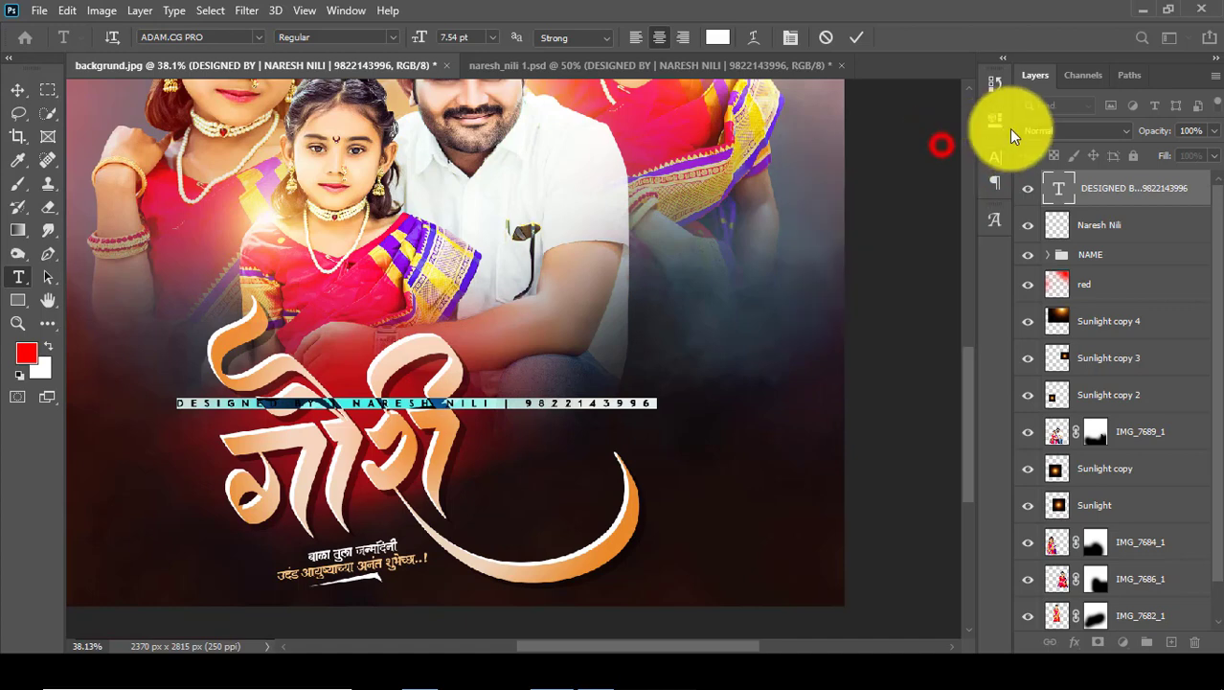
- Blend the credit layer in Overlay mode and place it above IMG_7689_1
click(1044, 130)
click(1045, 345)
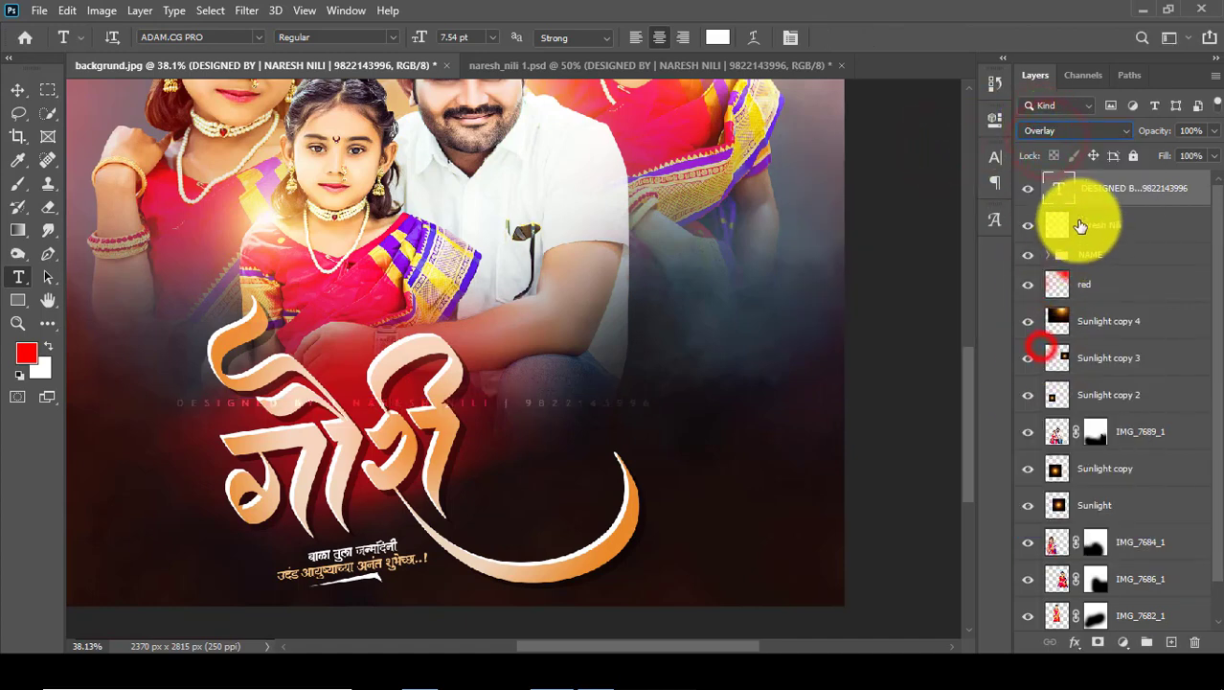
mouse_move(1101, 187)
mouse_down()
mouse_move(1051, 425)
mouse_move(1063, 373)
mouse_up()
click(29, 89)
alt+scroll(548, 391, down, 2)
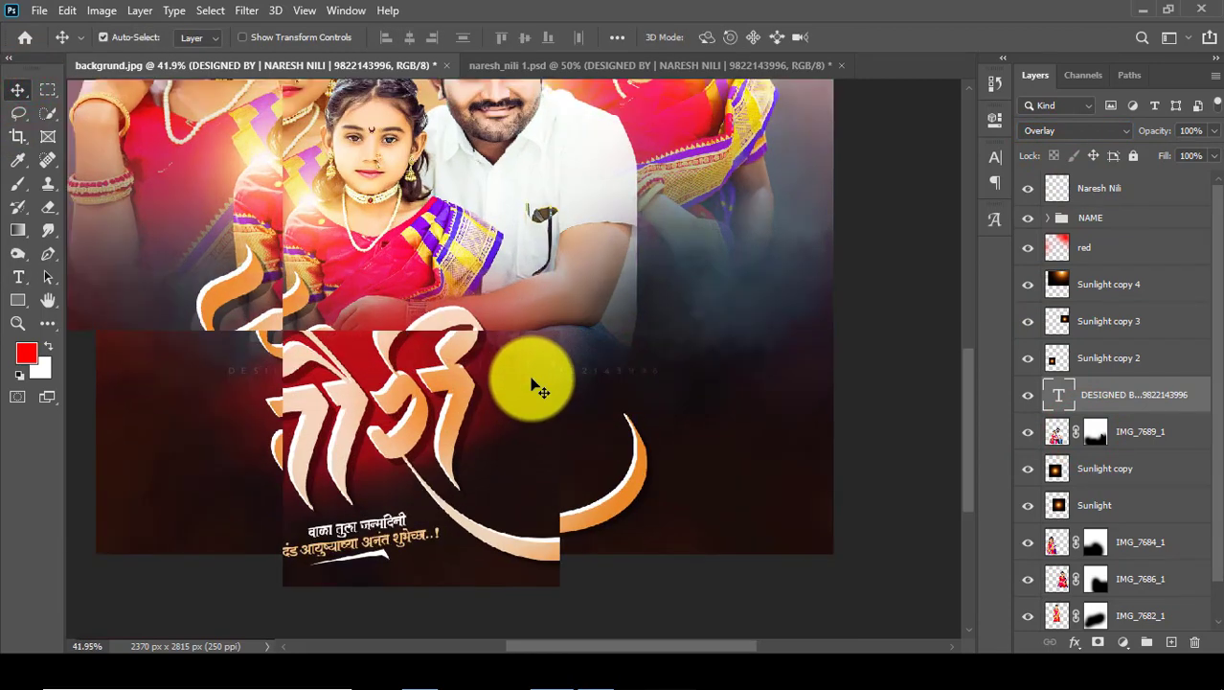
- Place the spark image onto the poster near the top of the layer stack
key(ctrl+0)
scroll(514, 440, up, 2)
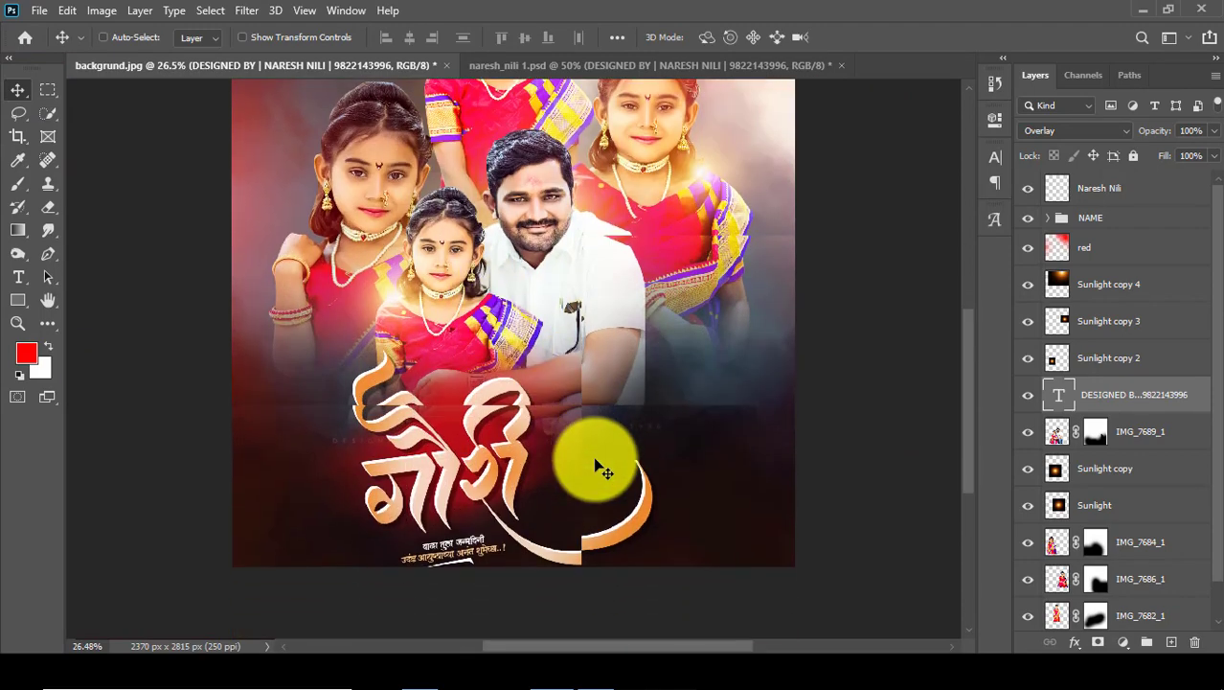
scroll(511, 518, down, 1)
alt+scroll(534, 447, down, 1)
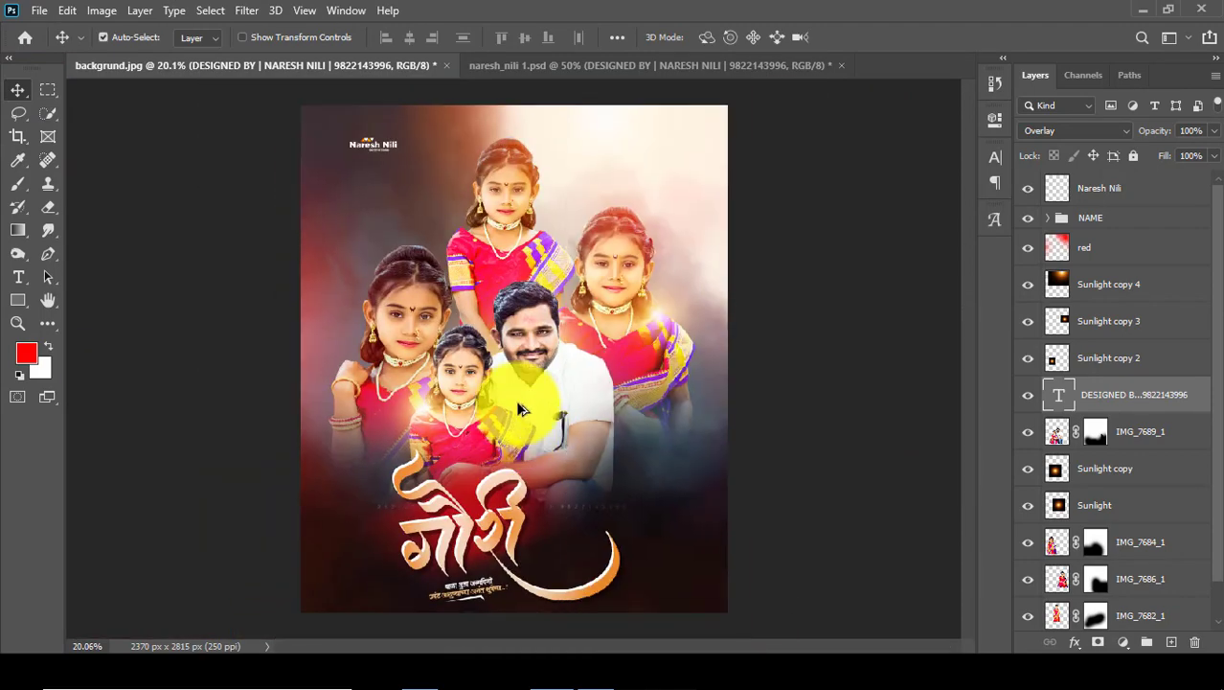
click(421, 670)
mouse_move(187, 220)
mouse_down()
mouse_move(558, 637)
mouse_move(513, 325)
mouse_up()
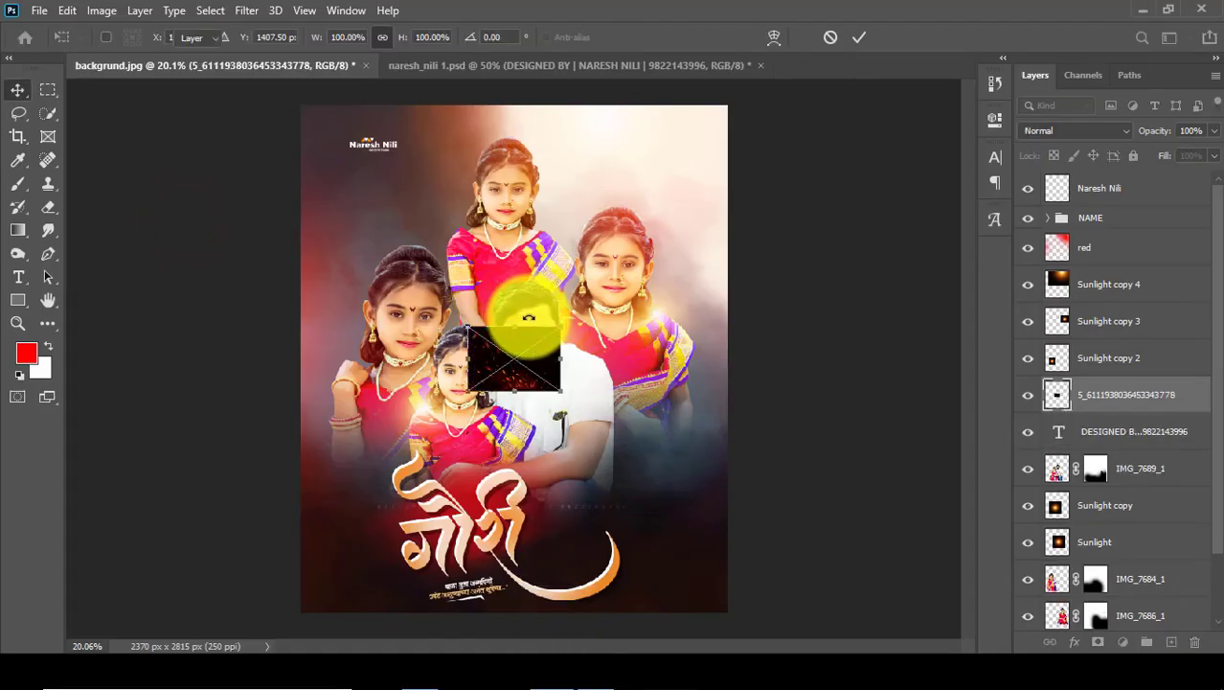
click(1093, 401)
drag(1094, 400, 1092, 220)
- Rasterize the spark layer and enlarge it over the poster
right_click(1092, 224)
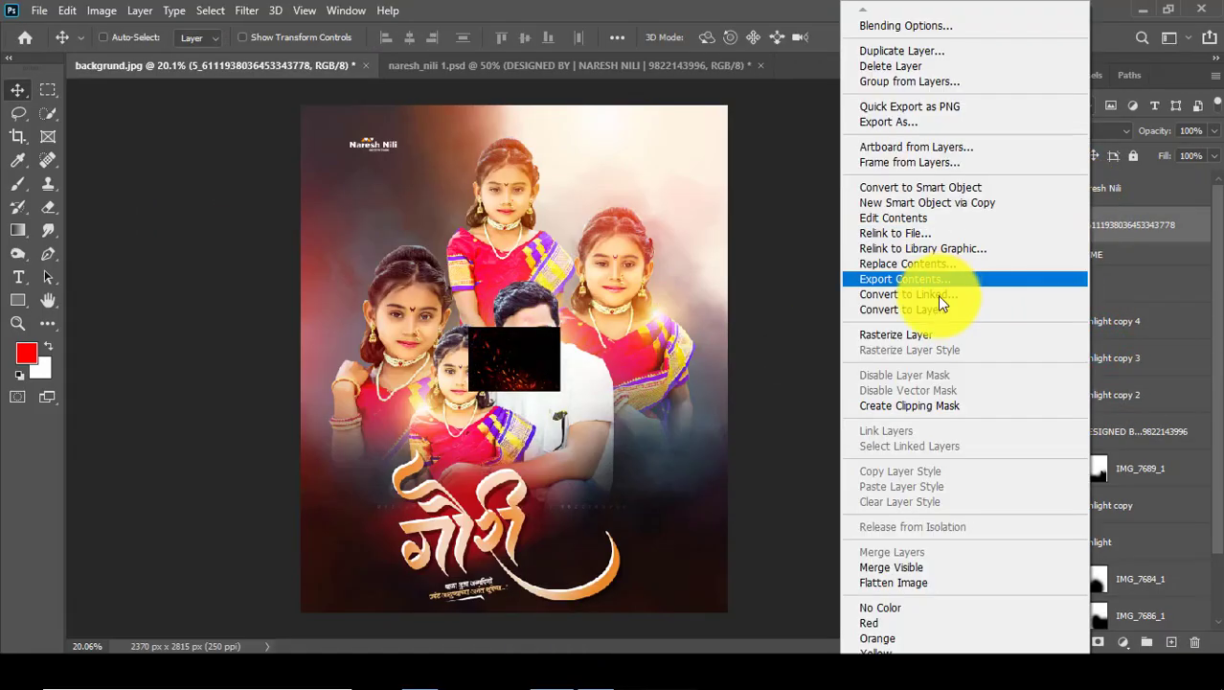
click(899, 334)
key(ctrl+minus)
key(ctrl+t)
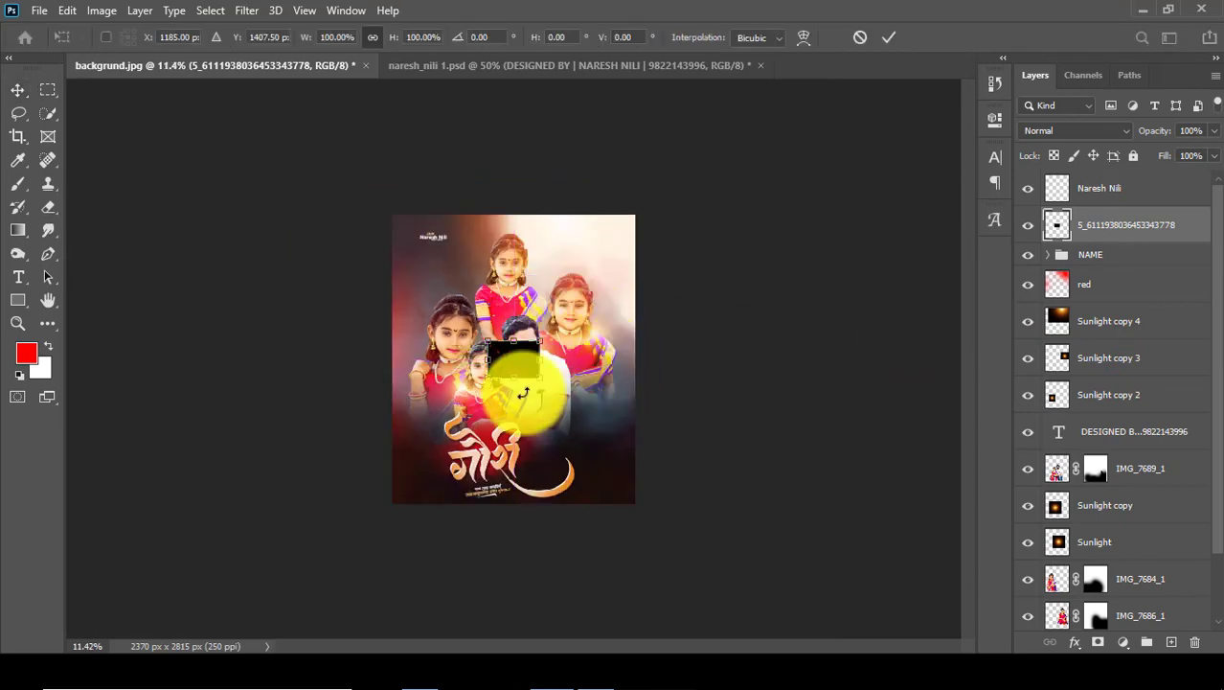
mouse_move(537, 384)
mouse_down()
mouse_move(683, 441)
mouse_move(671, 512)
mouse_up()
click(889, 37)
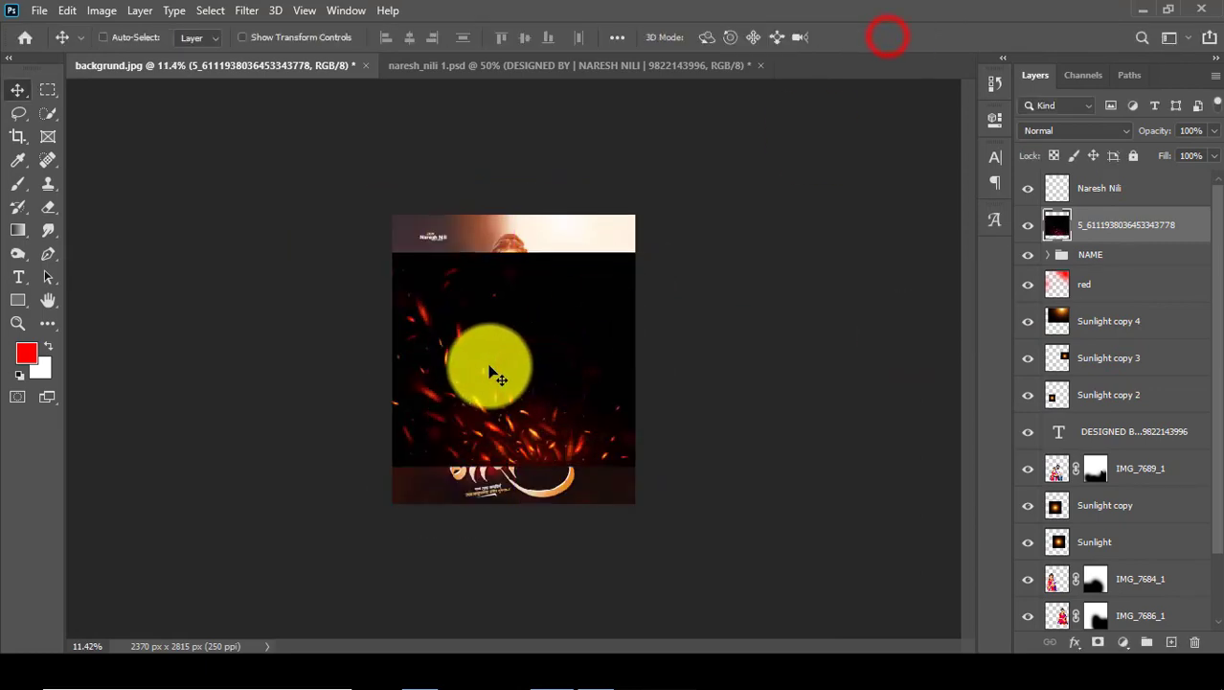
- Shift the sparks' hue toward red with Hue/Saturation at -19
click(102, 11)
click(343, 152)
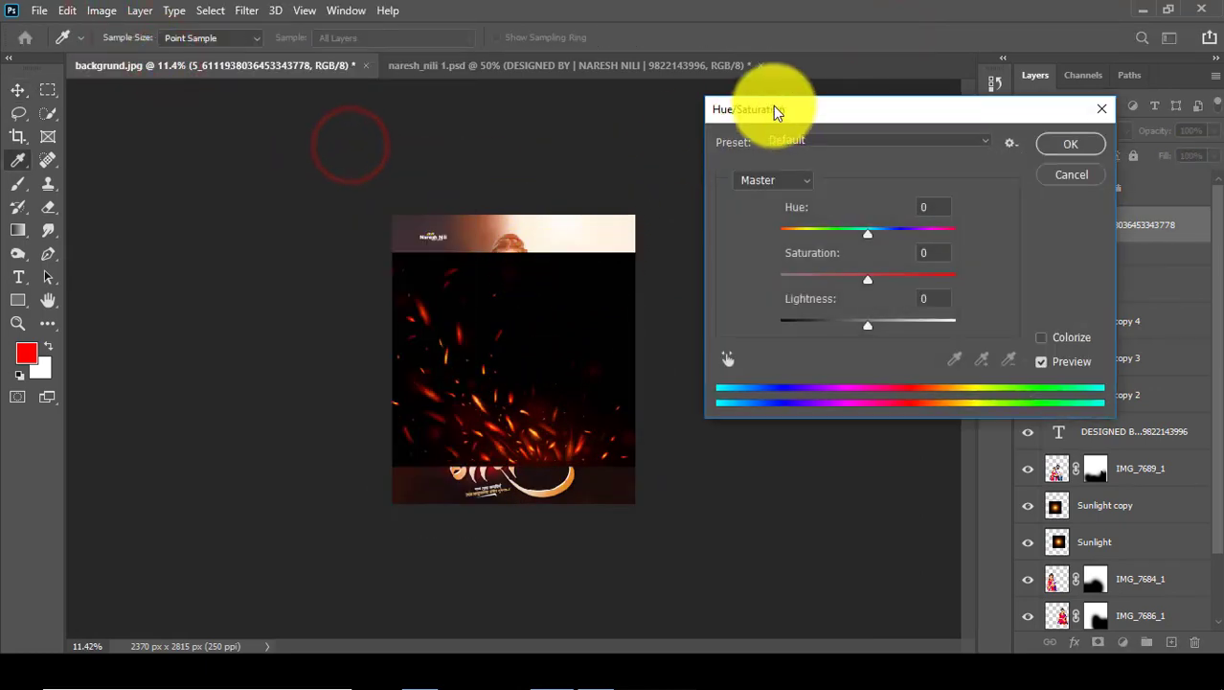
drag(776, 110, 822, 112)
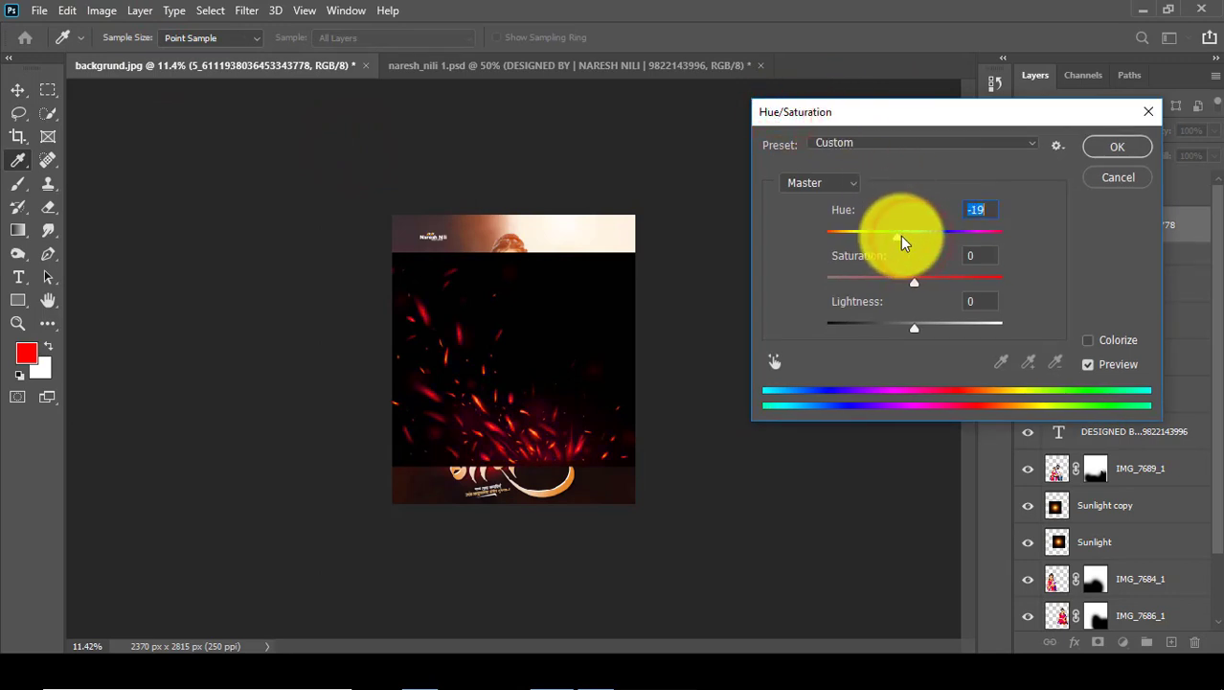
click(1117, 145)
- Boost the sparks' vibrance and saturation with a Vibrance adjustment
click(101, 11)
click(124, 58)
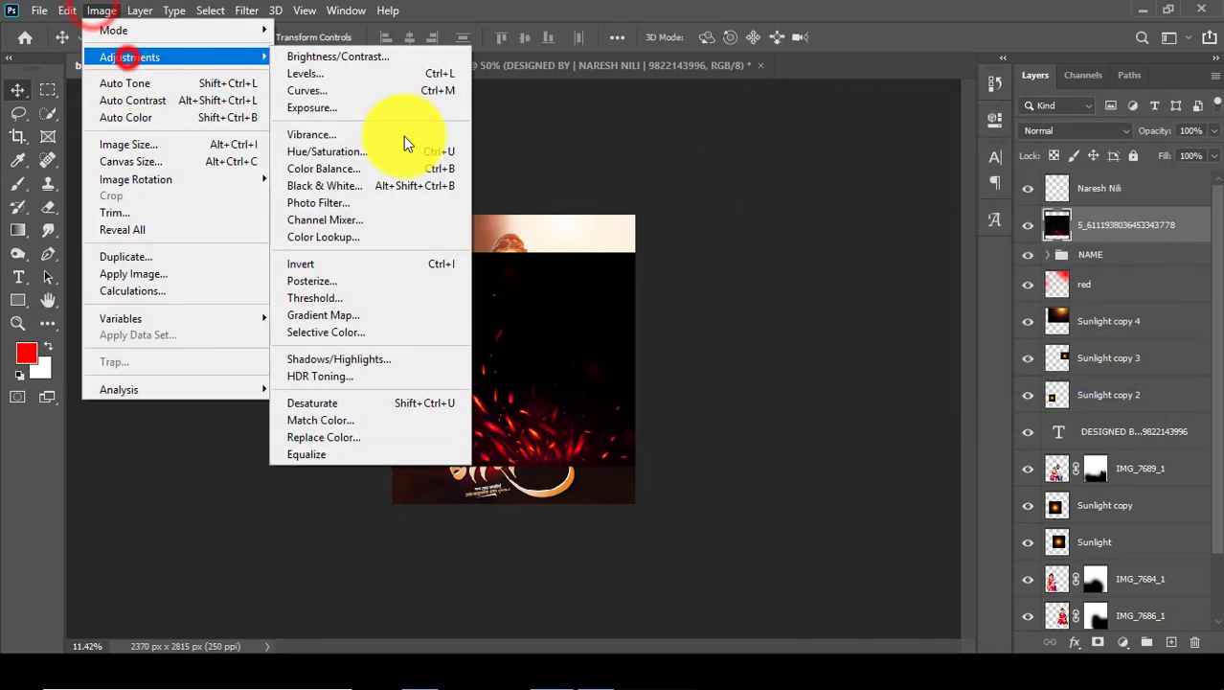
click(321, 134)
drag(614, 153, 792, 153)
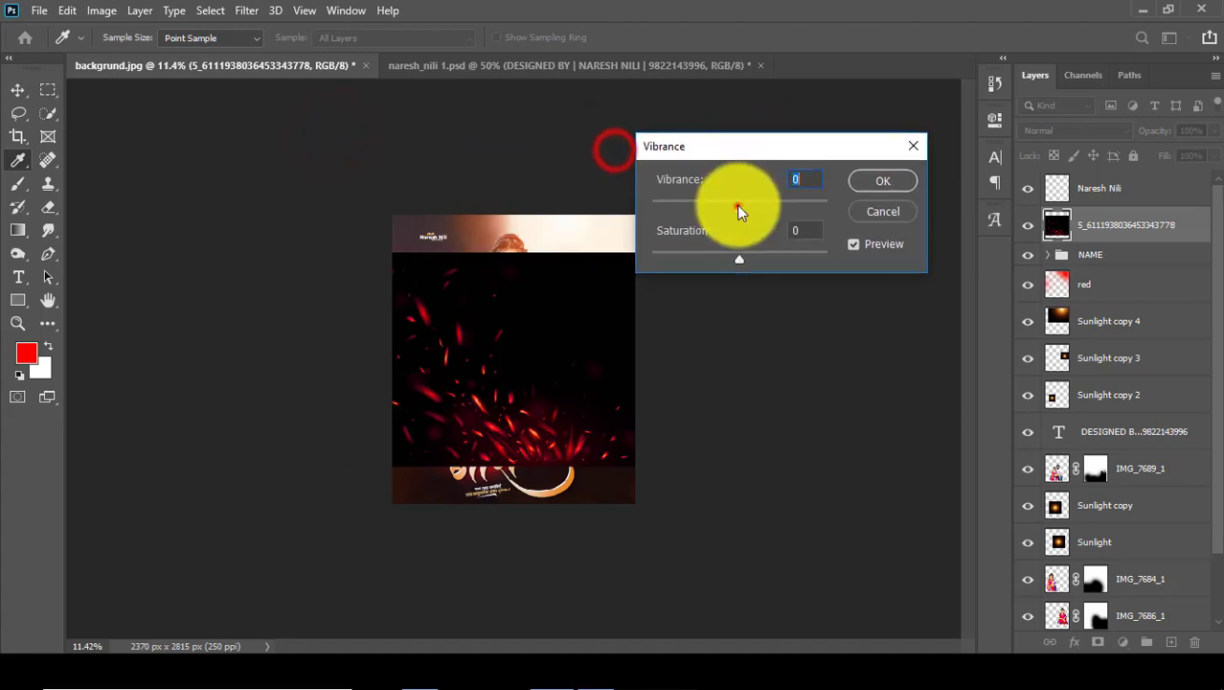
drag(764, 204, 766, 208)
mouse_move(739, 258)
mouse_down()
mouse_move(785, 257)
mouse_move(678, 251)
mouse_move(773, 255)
mouse_up()
click(868, 180)
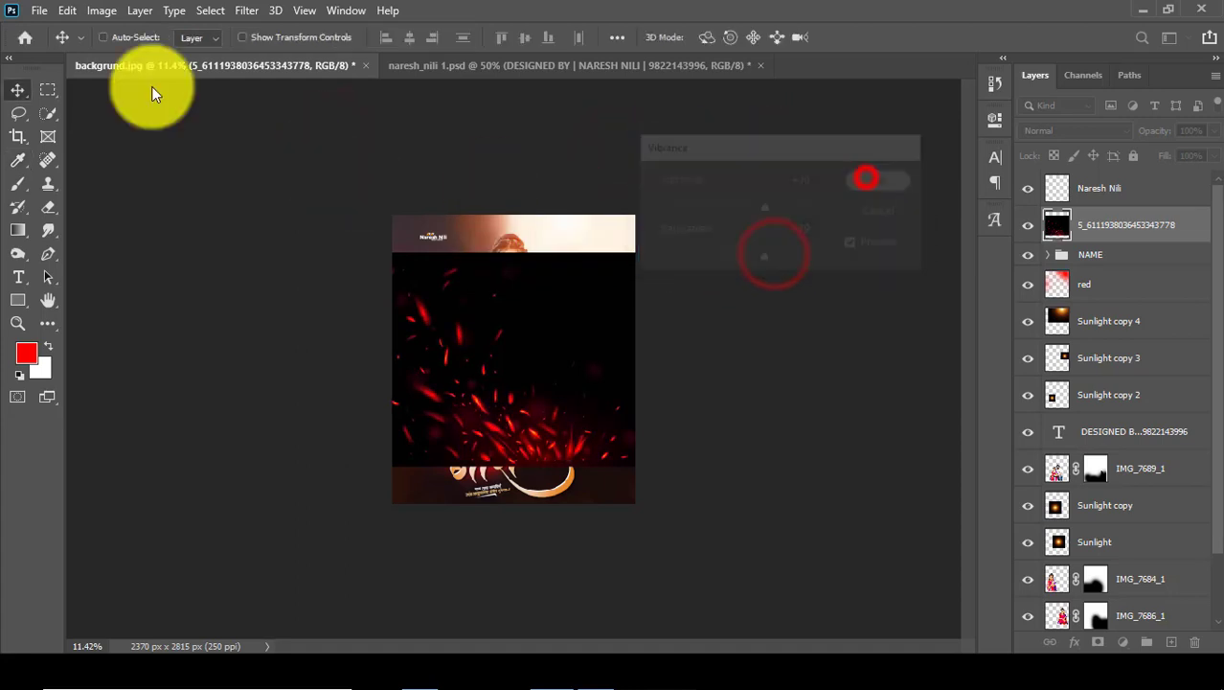
- Brighten the sparks slightly with Exposure, lowering the offset for contrast
click(117, 10)
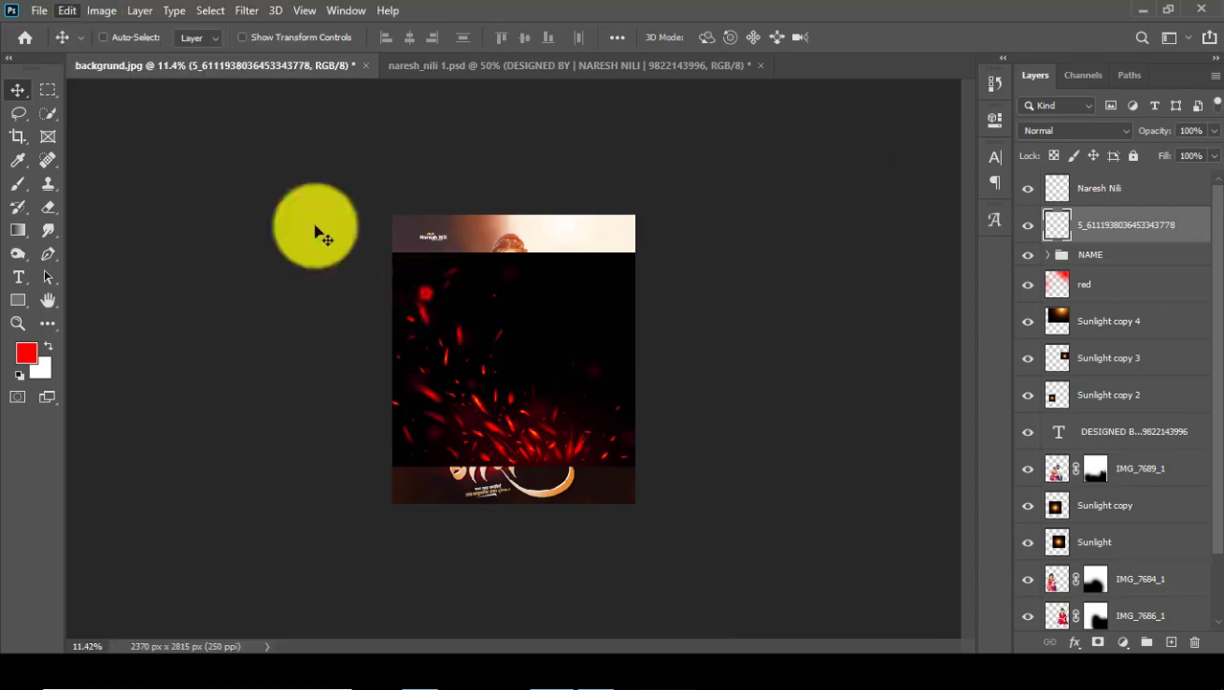
click(103, 17)
click(131, 57)
click(340, 109)
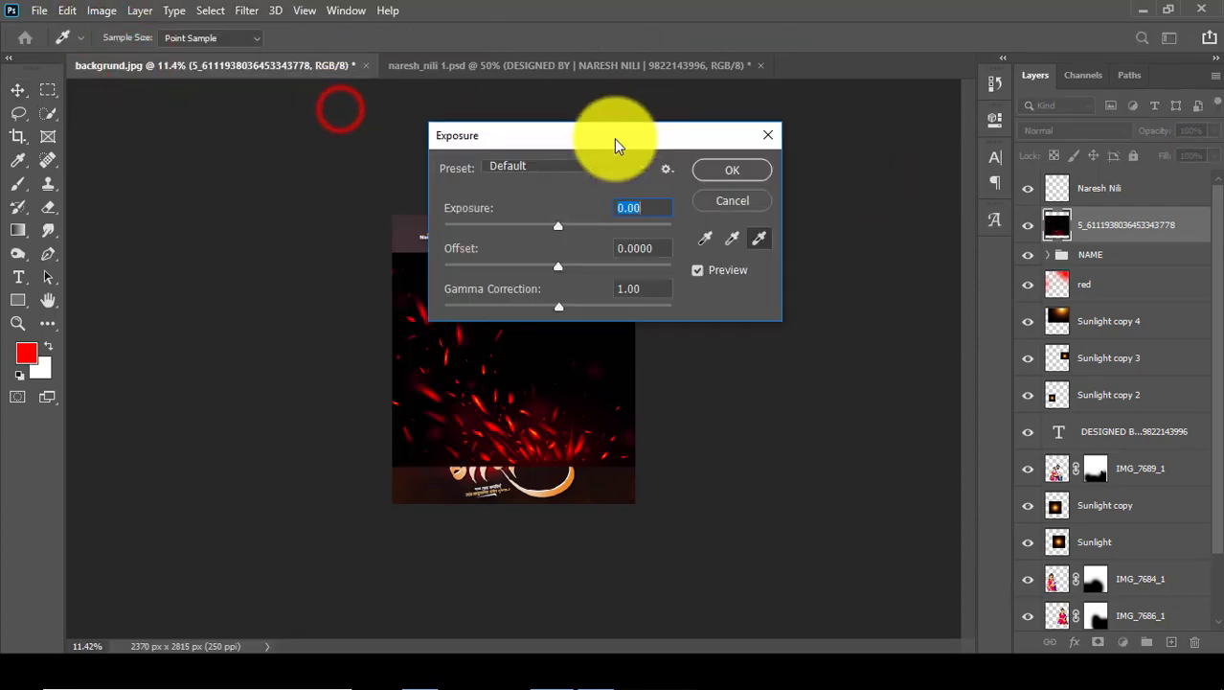
mouse_move(716, 215)
mouse_down()
mouse_move(696, 213)
mouse_move(712, 218)
mouse_up()
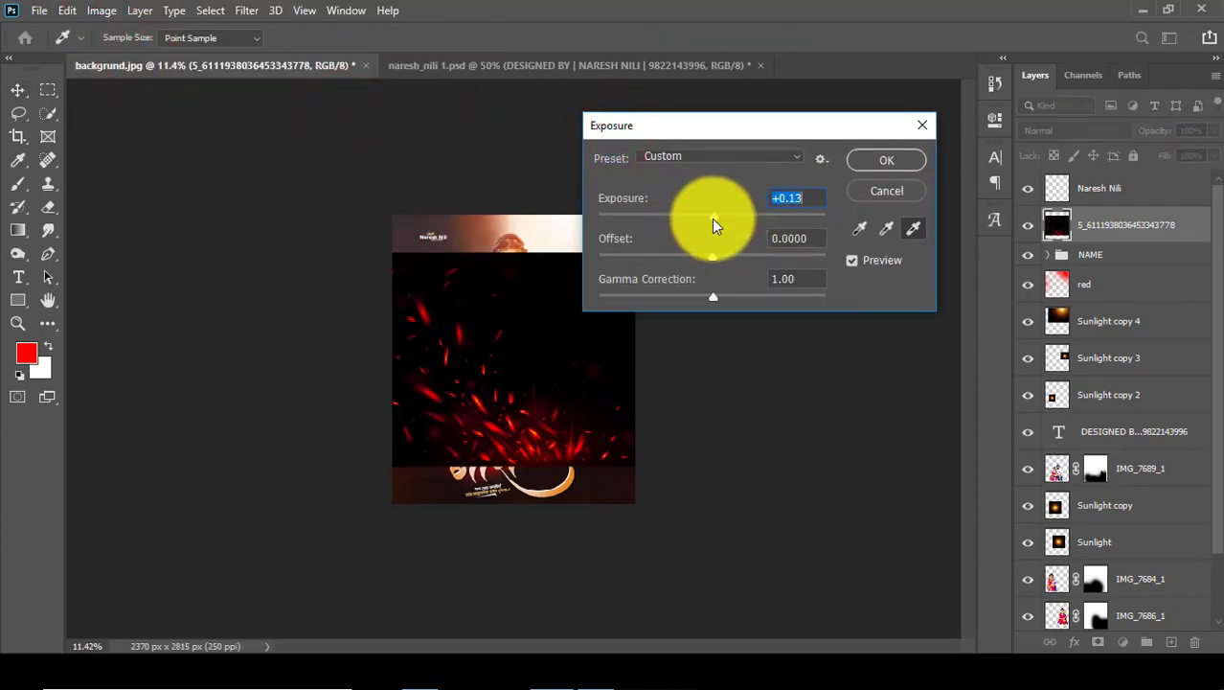
drag(696, 263, 654, 255)
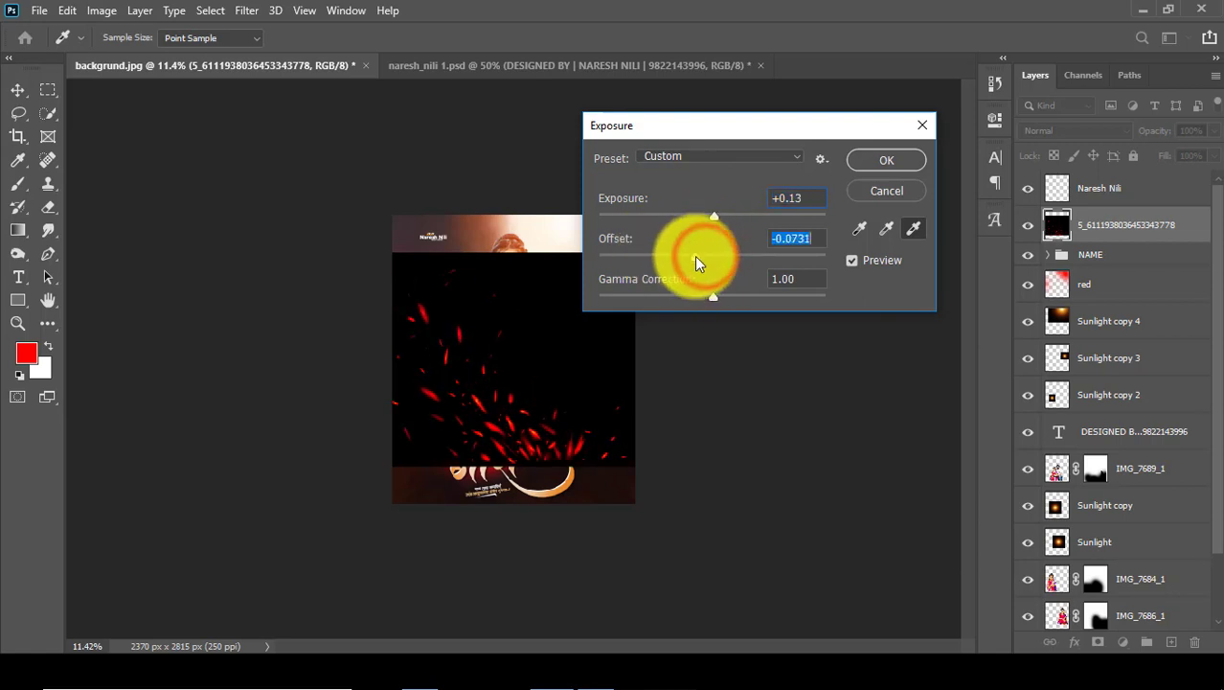
click(867, 159)
key(v)
click(1054, 131)
- Set the sparks to Screen mode, move them lower, and shrink to about 58%
click(1040, 281)
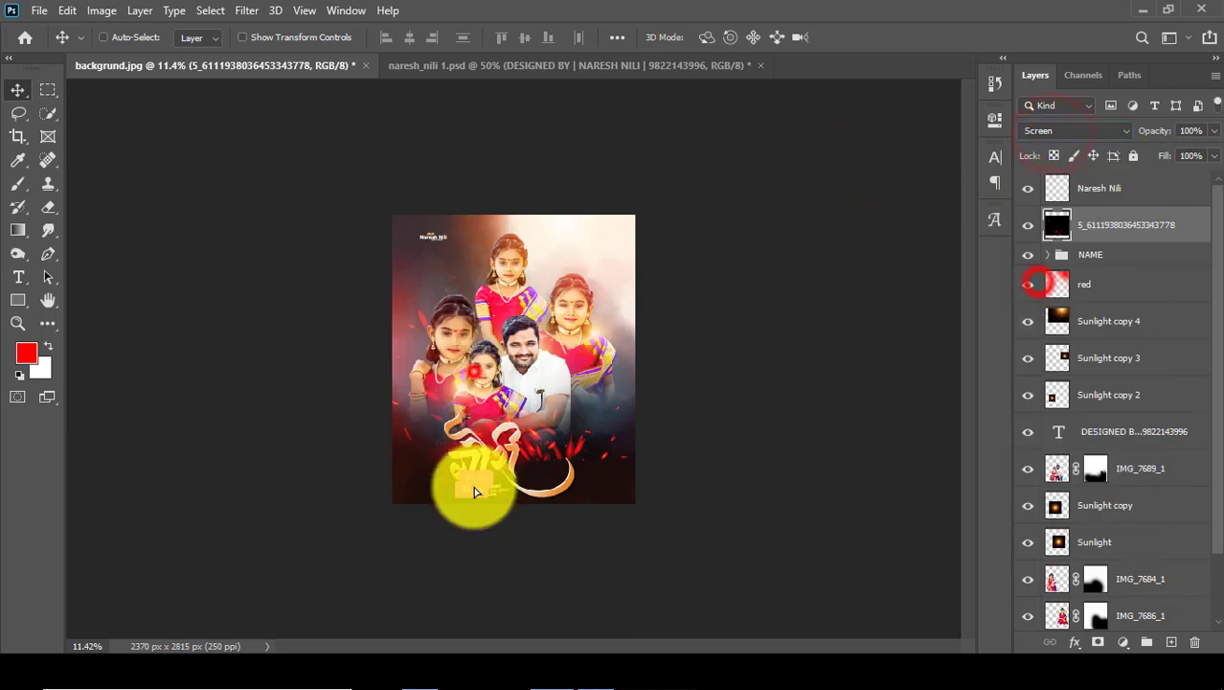
drag(470, 488, 464, 540)
key(ctrl+t)
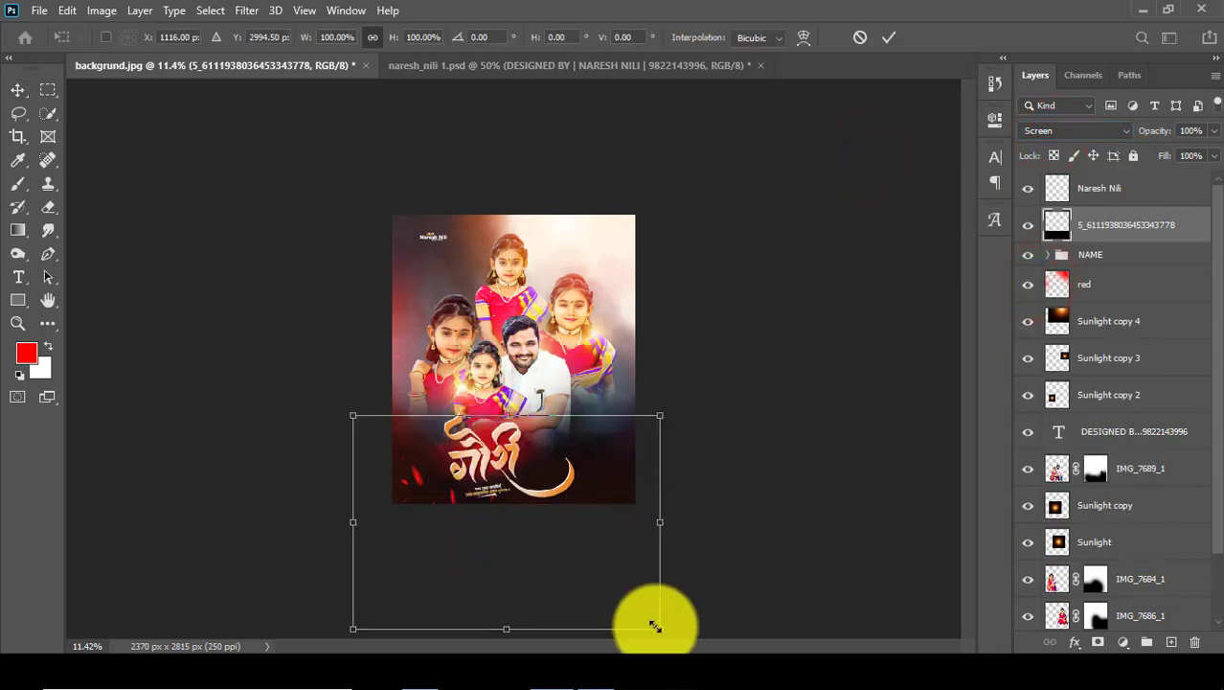
drag(660, 628, 583, 579)
click(889, 36)
- Duplicate the sparks, mirror the copy horizontally, enlarge it and move it right
mouse_move(539, 523)
mouse_down()
mouse_move(520, 508)
mouse_move(508, 457)
mouse_move(527, 479)
mouse_up()
key(ctrl+t)
right_click(536, 484)
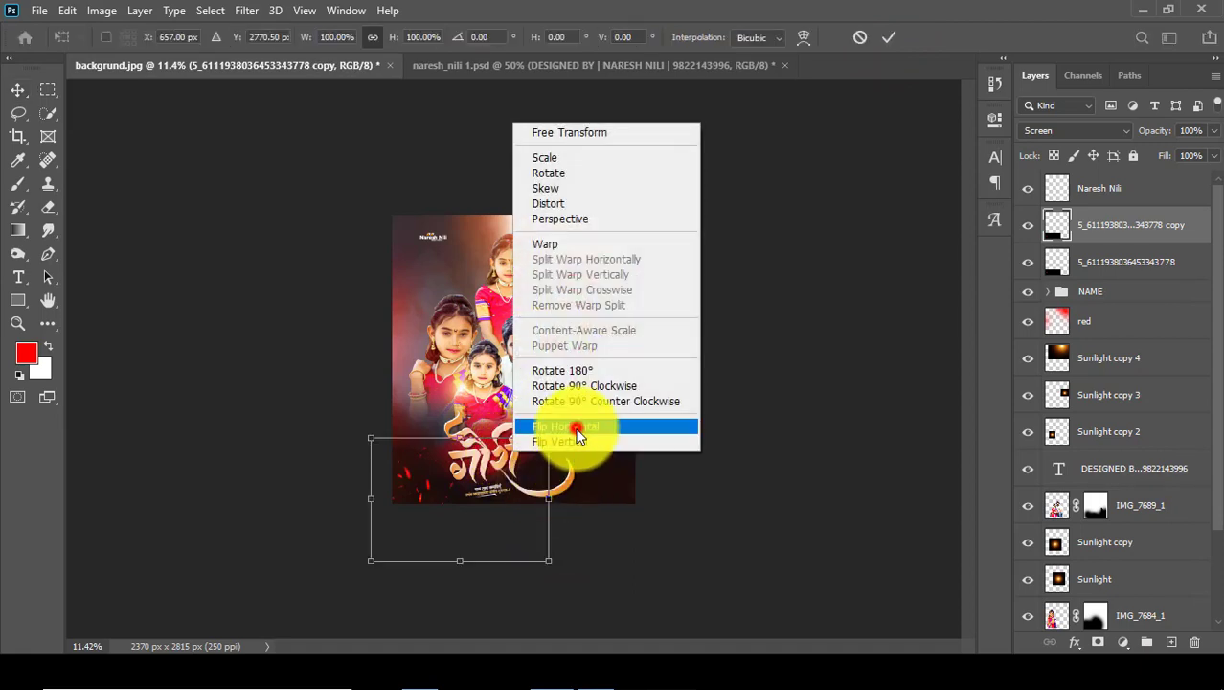
click(570, 427)
drag(549, 560, 632, 617)
mouse_move(560, 503)
mouse_down()
mouse_move(651, 493)
mouse_move(616, 522)
mouse_up()
click(887, 39)
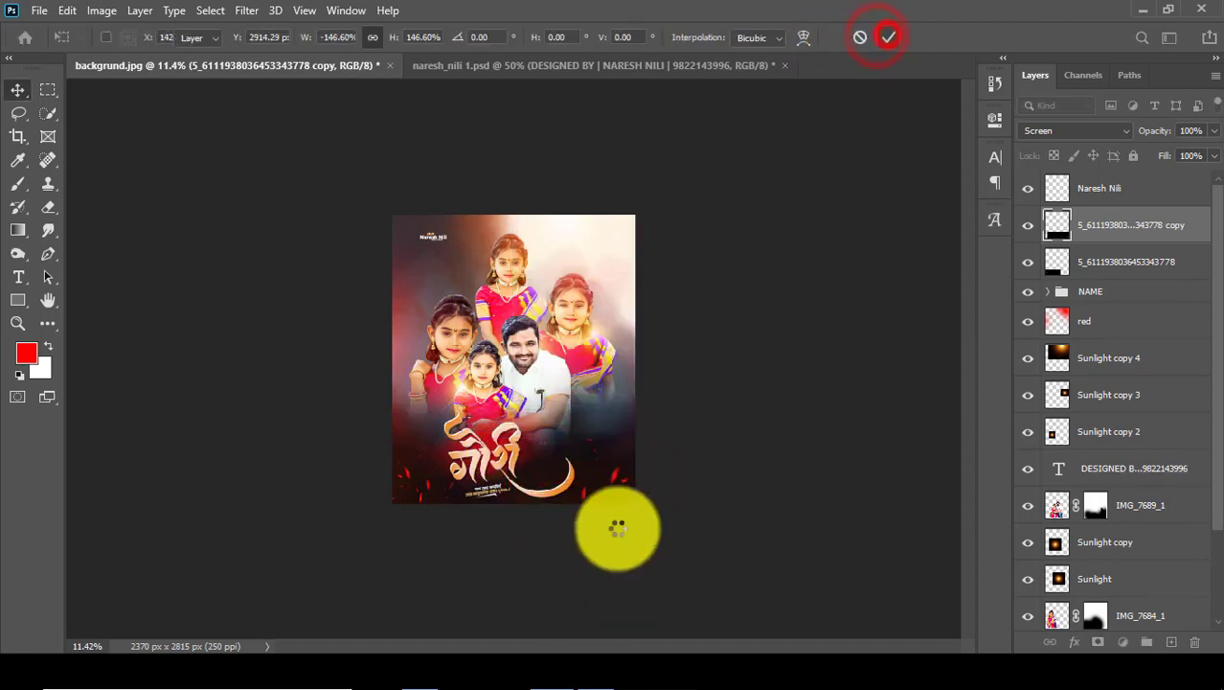
- Flip the sparks copy again, enlarge it, and rotate it to a steeper angle
scroll(618, 537, up, 2)
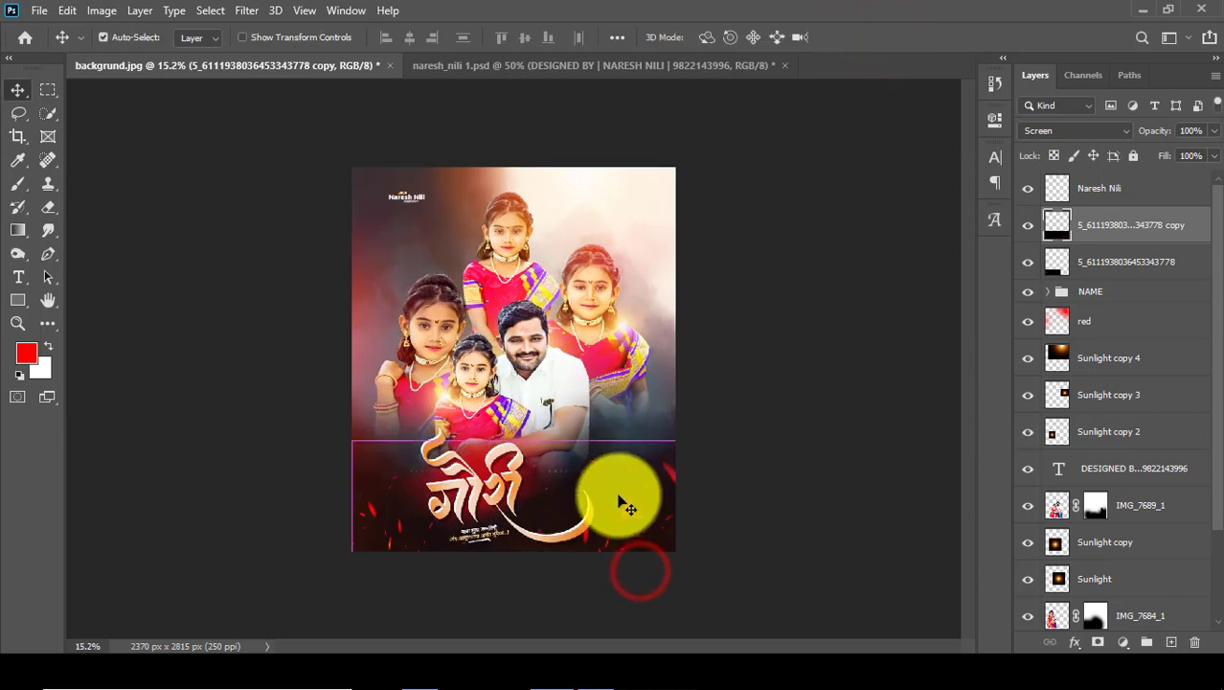
key(ctrl+t)
right_click(648, 475)
click(670, 458)
mouse_move(638, 551)
mouse_down()
mouse_move(723, 486)
mouse_move(716, 506)
mouse_move(656, 397)
mouse_move(685, 556)
mouse_up()
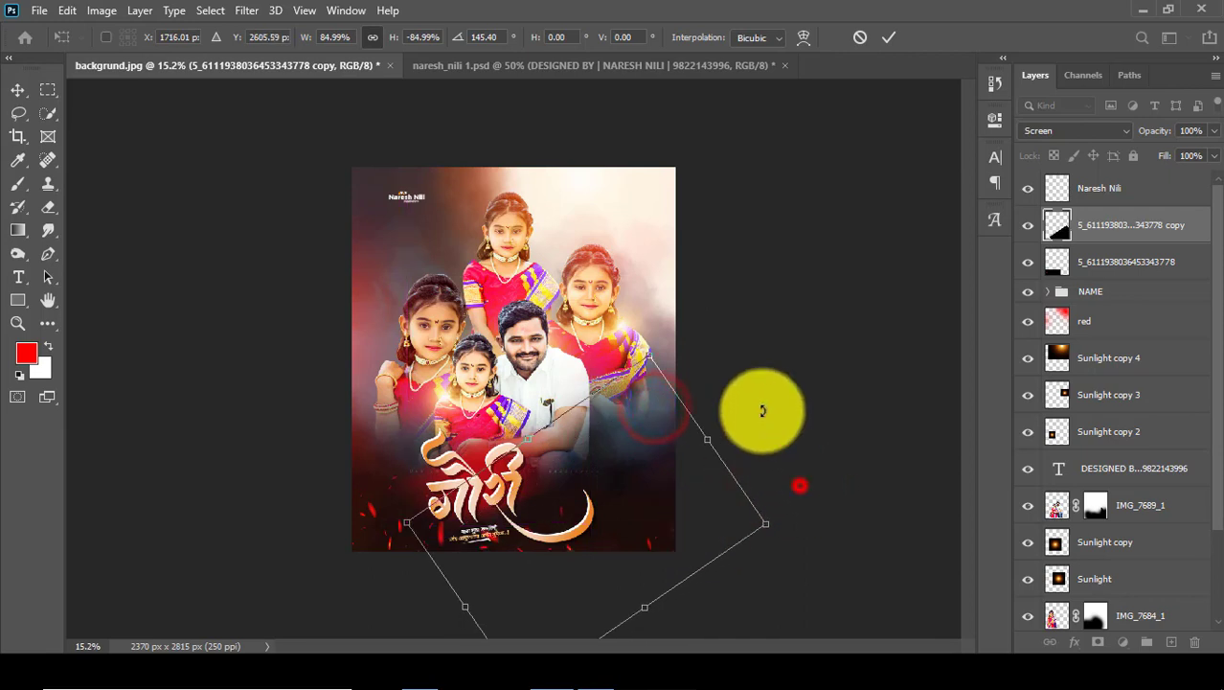
drag(798, 483, 683, 575)
mouse_move(752, 441)
mouse_down()
mouse_move(833, 440)
mouse_move(754, 489)
mouse_move(729, 561)
mouse_move(623, 462)
mouse_up()
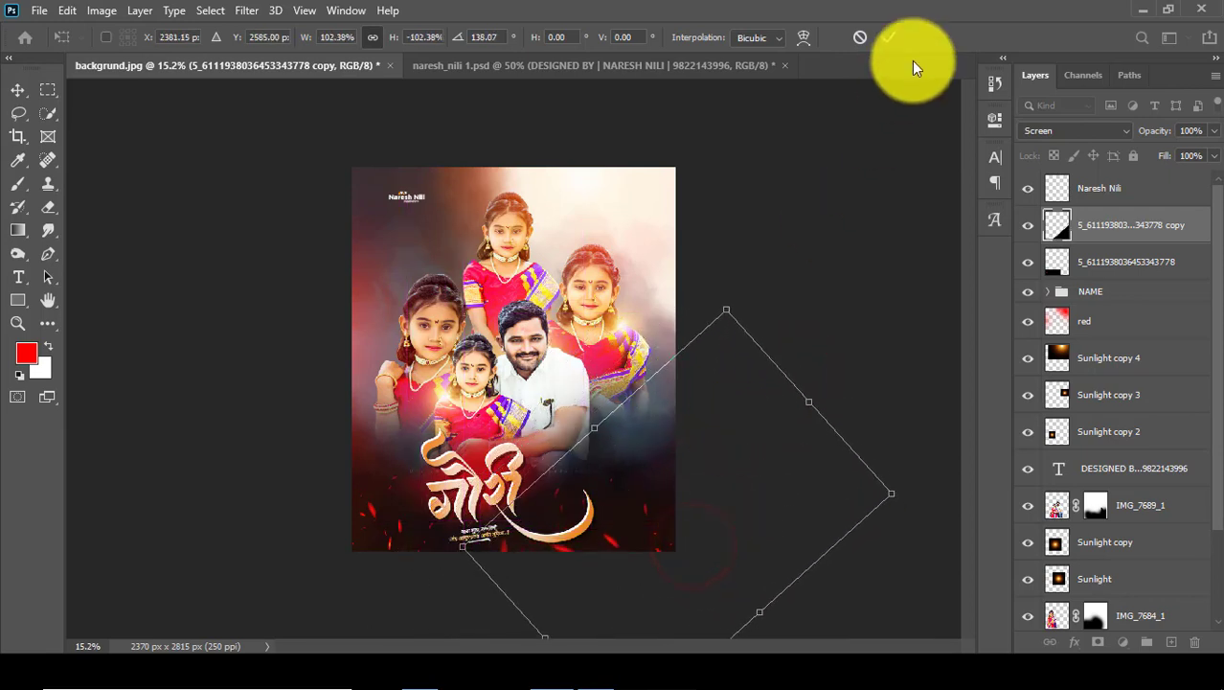
click(889, 36)
scroll(624, 512, down, 2)
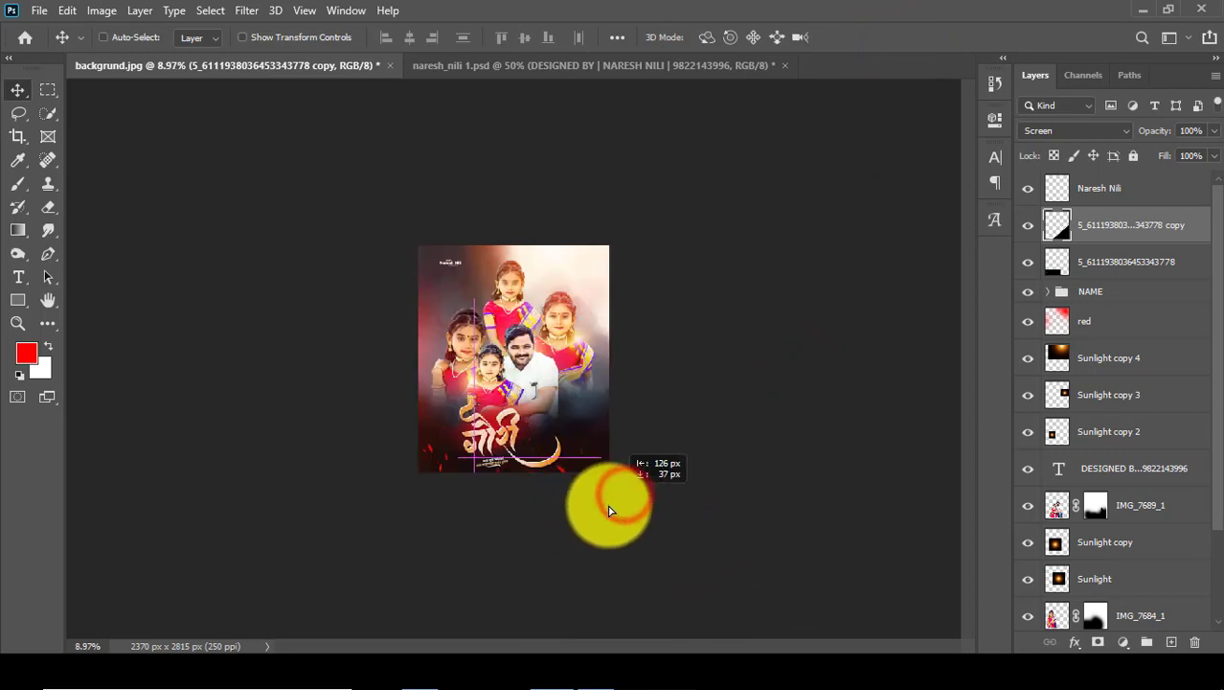
scroll(608, 503, up, 2)
- Nudge the original sparks and the sparks copy into new positions
click(1119, 262)
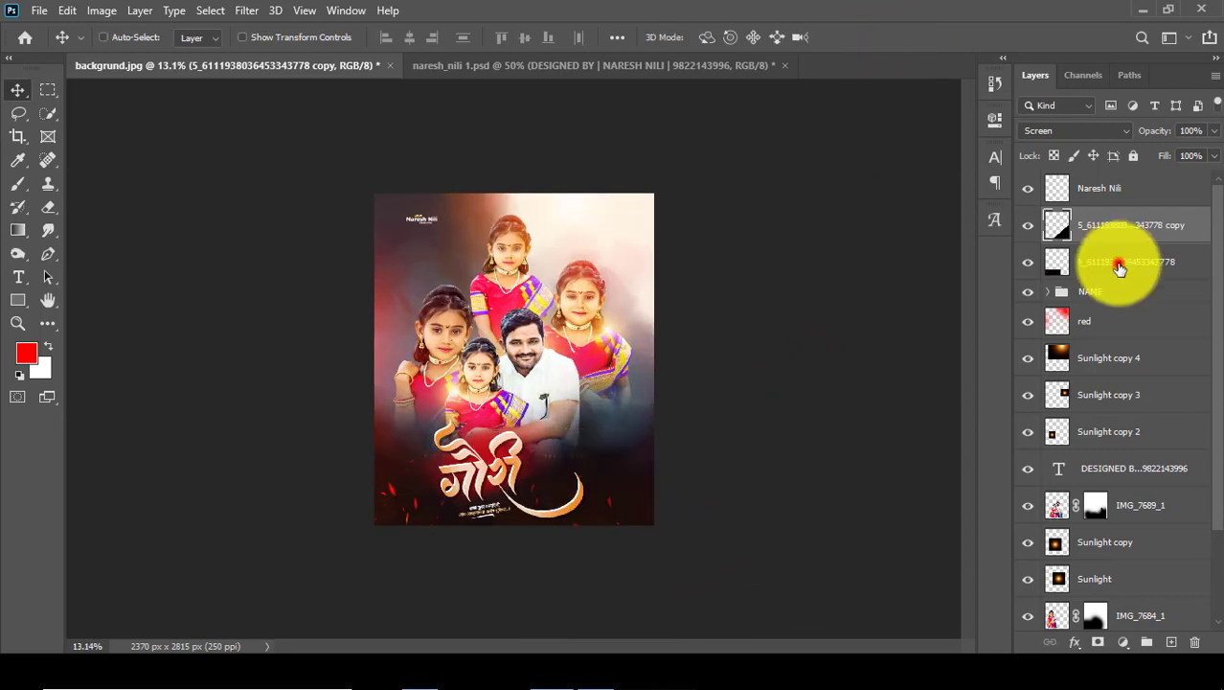
drag(607, 468, 607, 474)
key(ctrl+0)
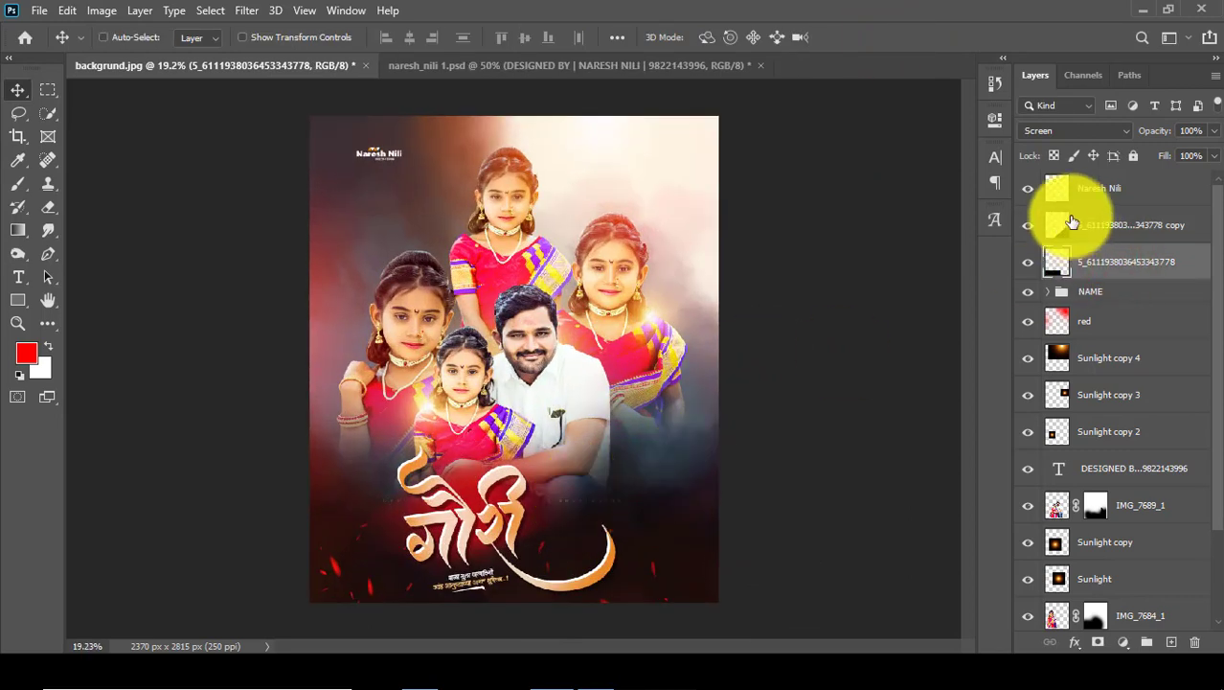
click(1086, 223)
drag(675, 467, 575, 452)
scroll(594, 355, down, 1)
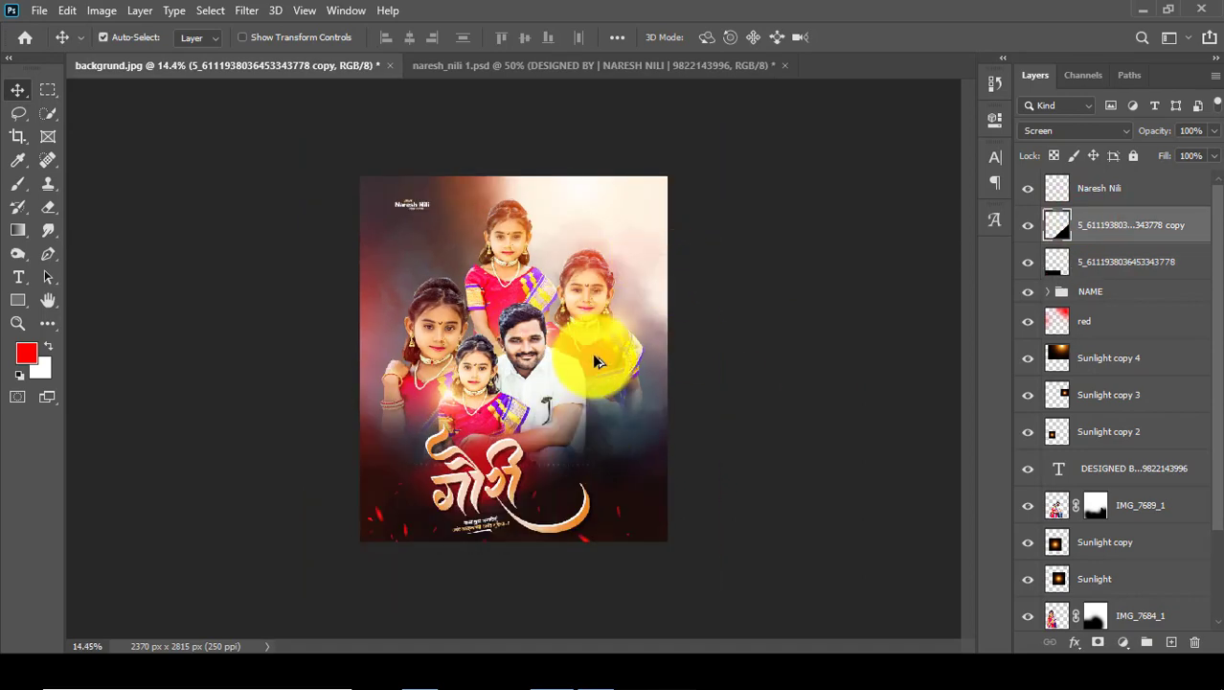
- Shrink the IMG_7689_1 portrait layer to about 99%
click(1087, 292)
click(1111, 505)
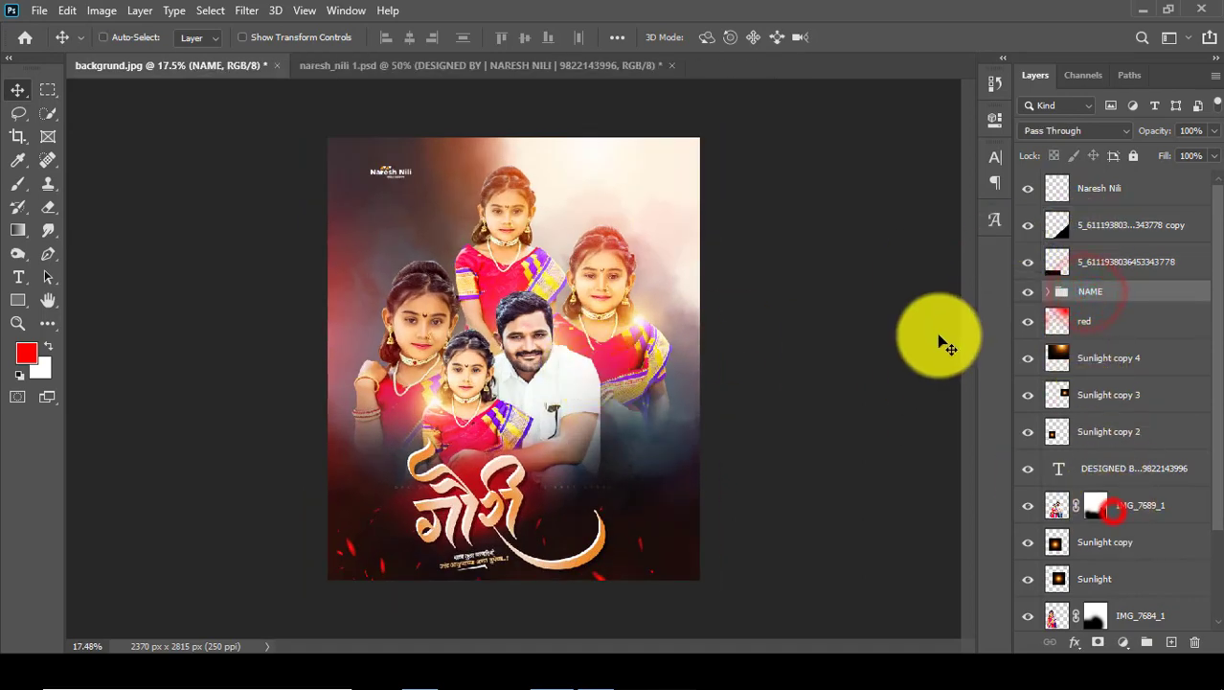
key(ctrl+t)
drag(702, 552, 705, 547)
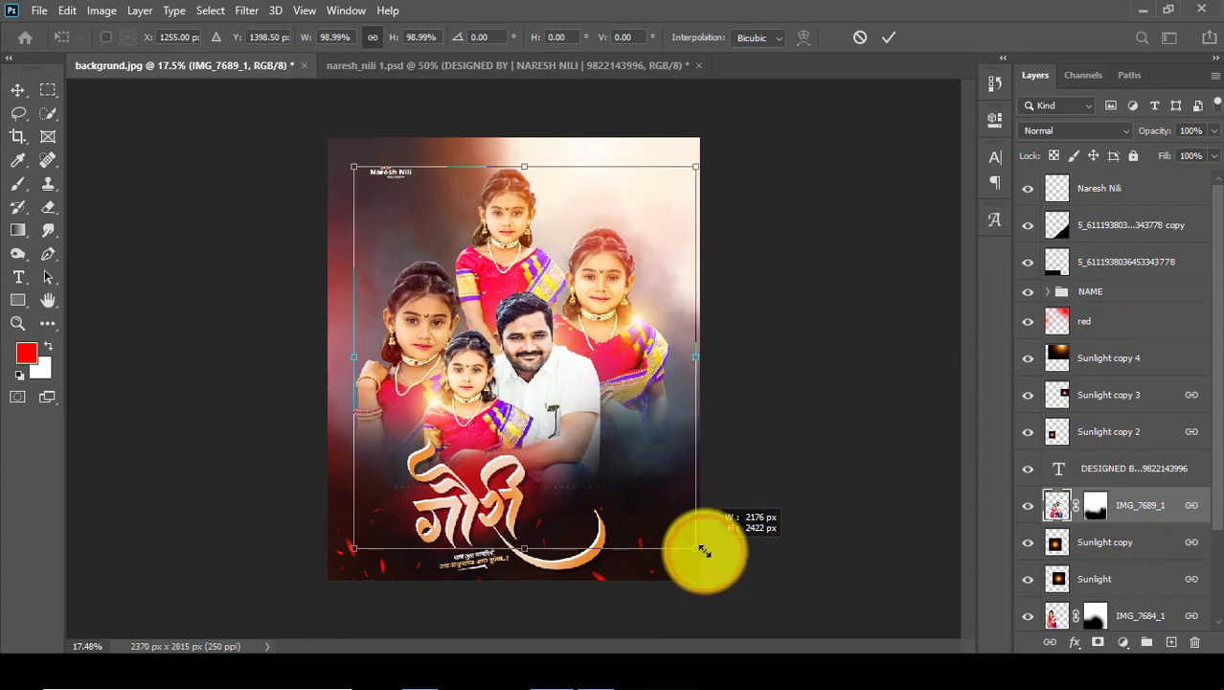
click(889, 36)
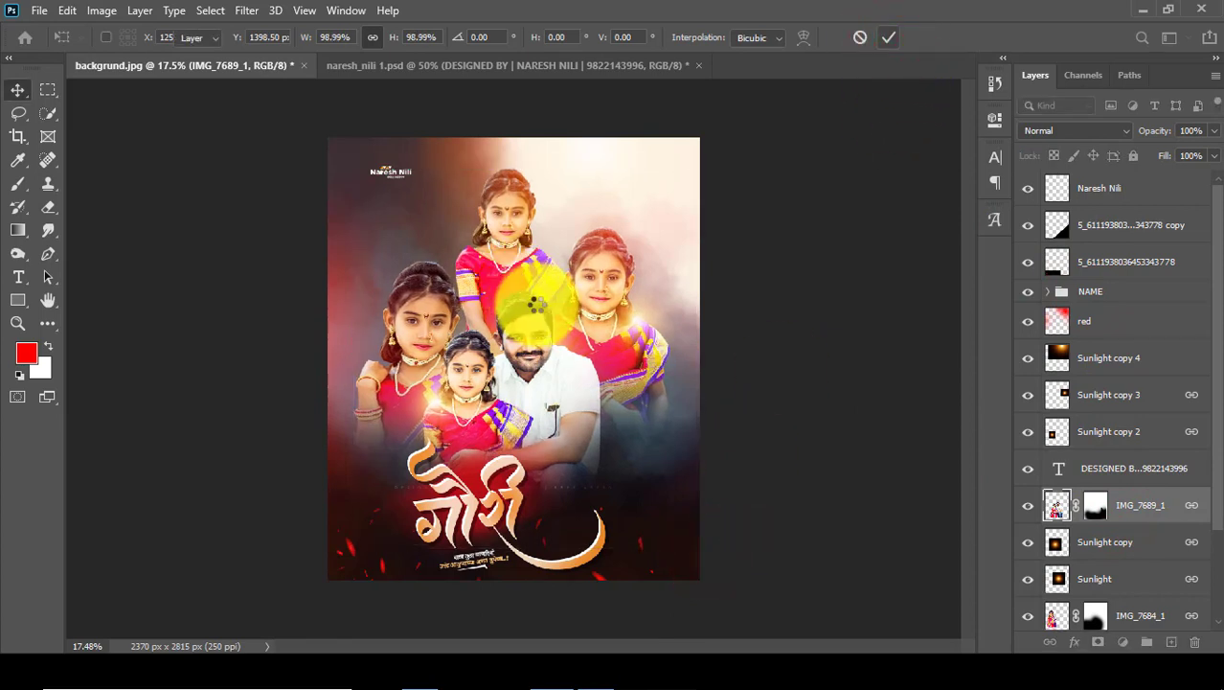
key(Return)
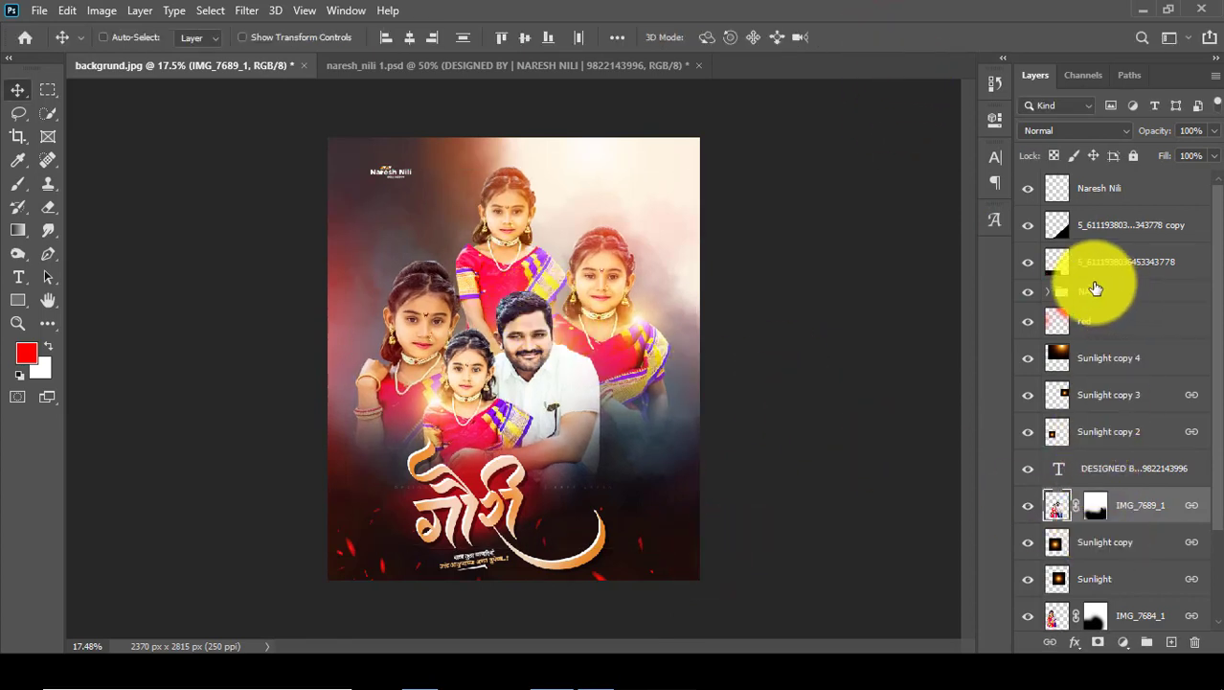
- Enlarge the NAME calligraphy title group to about 102%
click(1095, 289)
key(ctrl+t)
drag(604, 582, 607, 591)
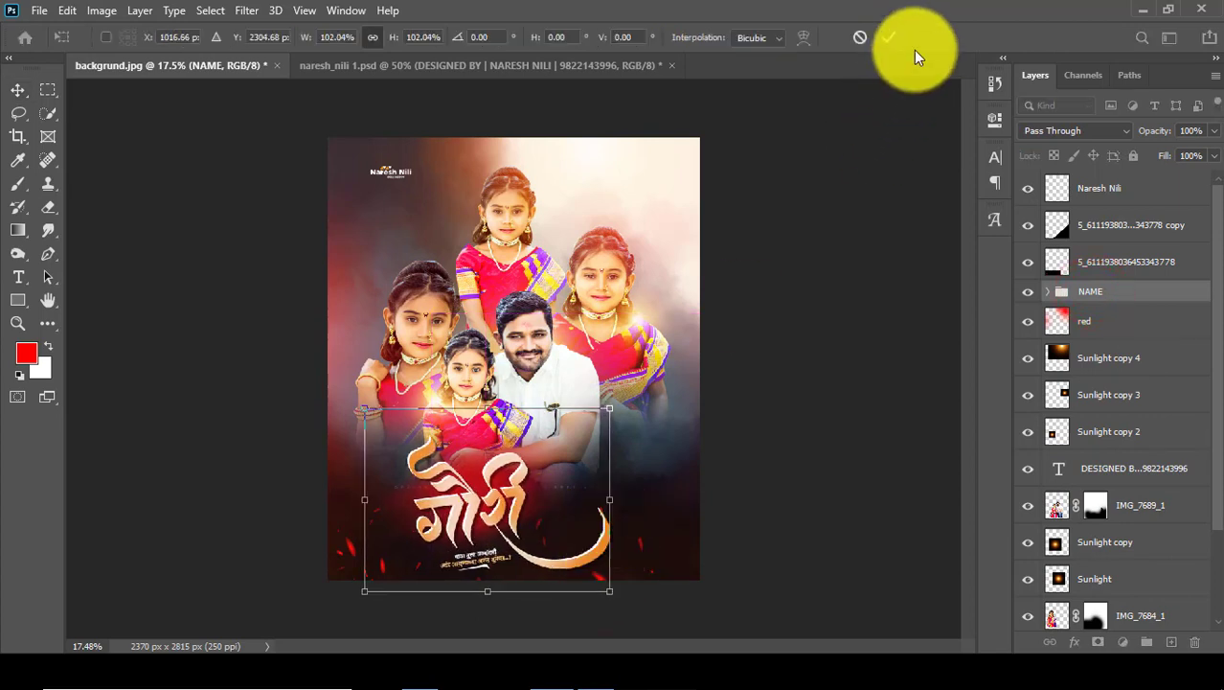
click(889, 37)
scroll(491, 382, down, 1)
- Select the red, IMG_7684_1 and IMG_7686_1 layers in turn
click(1103, 316)
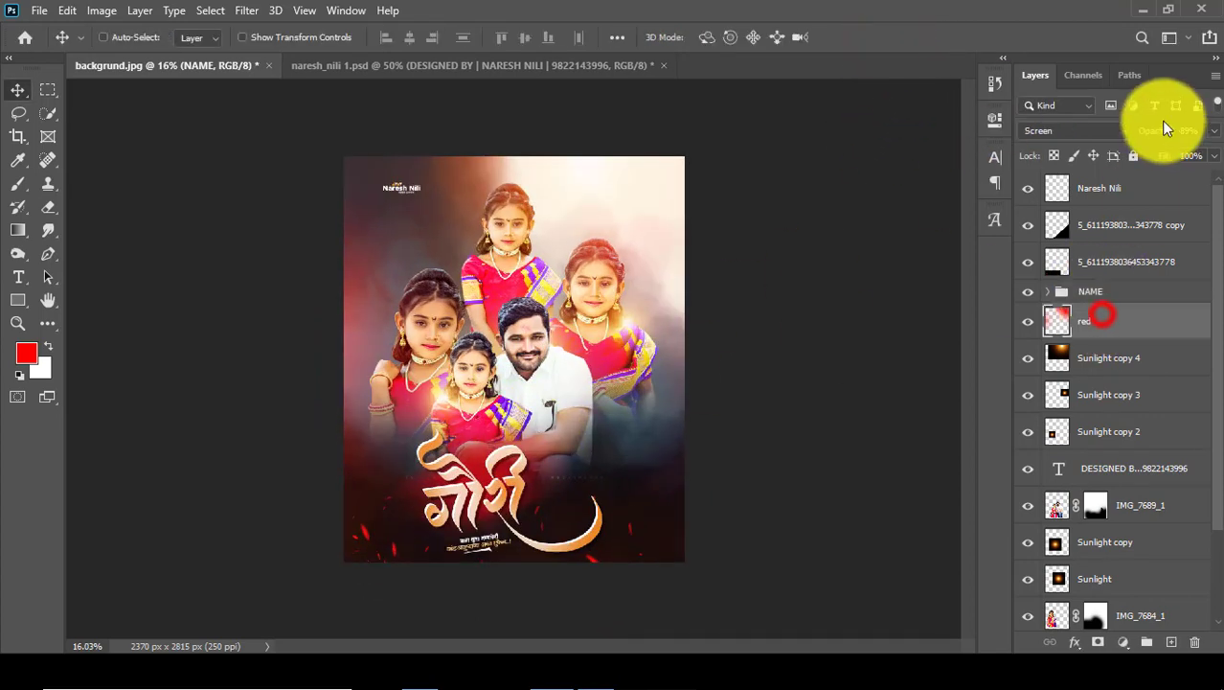
scroll(540, 404, up, 1)
scroll(527, 374, up, 1)
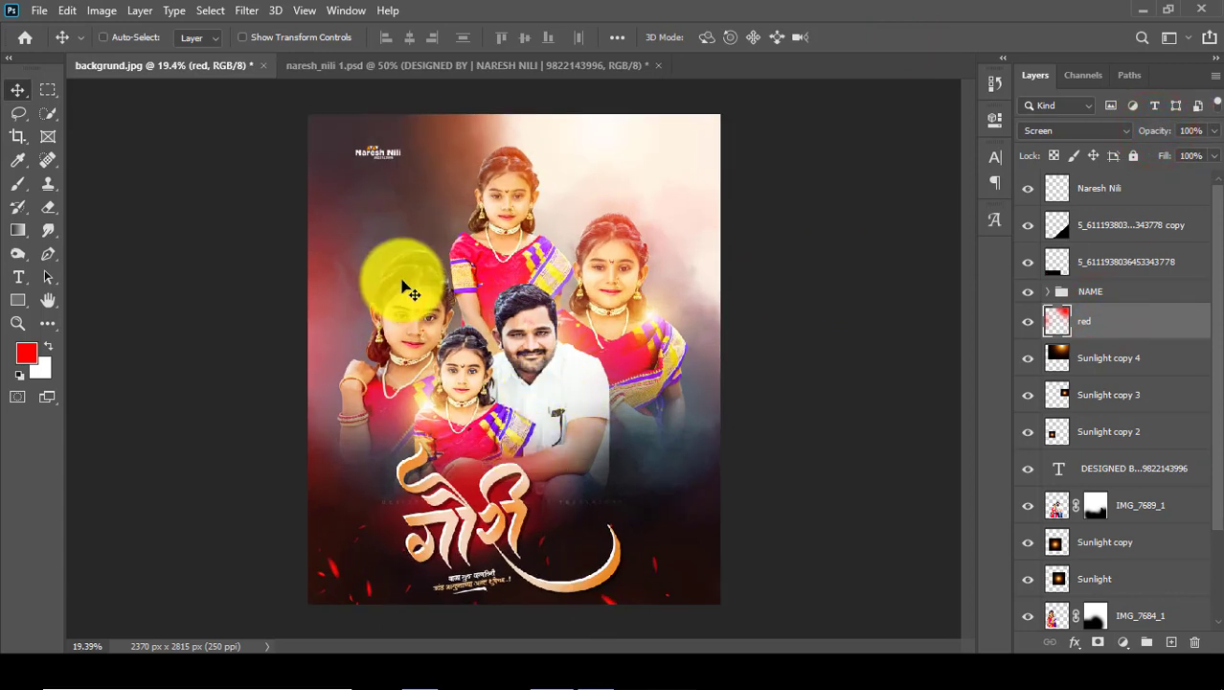
scroll(586, 386, down, 2)
scroll(1065, 514, down, 3)
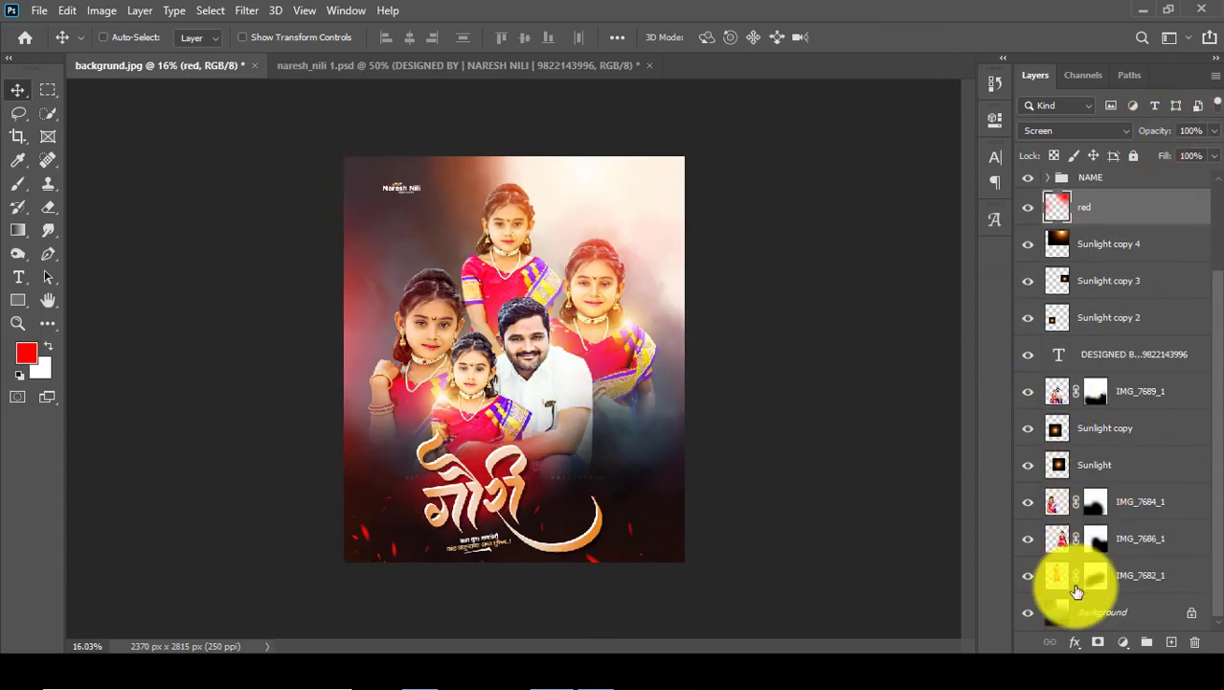
ctrl+click(1132, 499)
click(1133, 534)
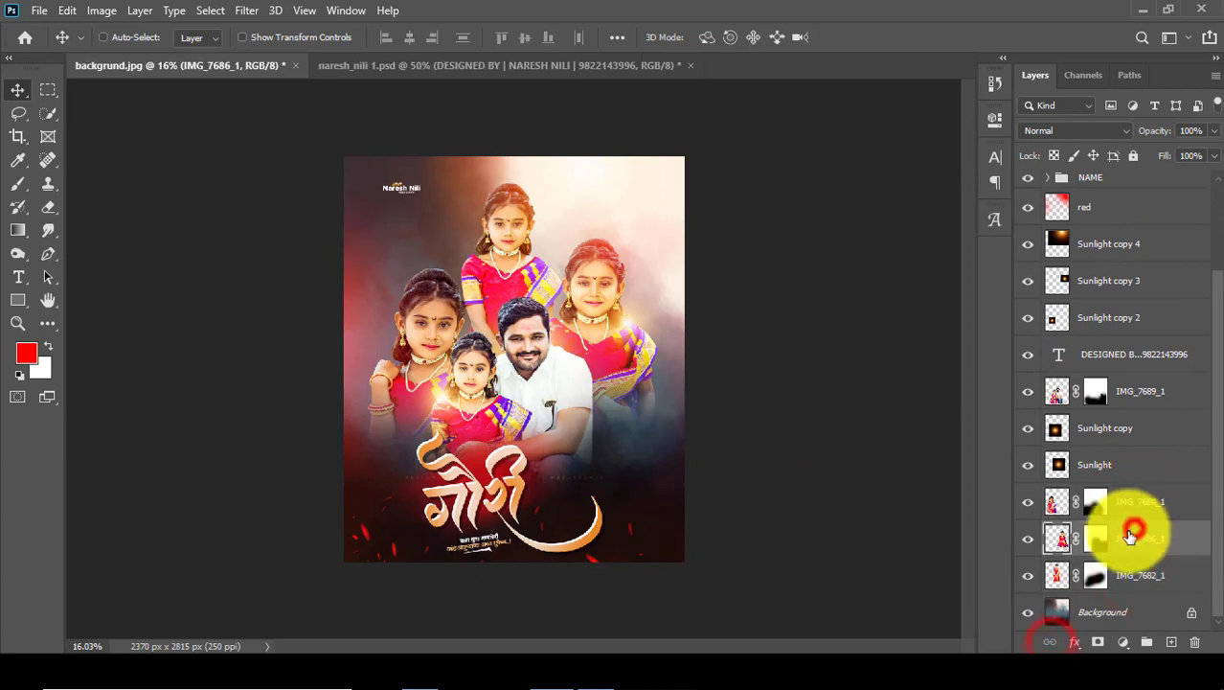
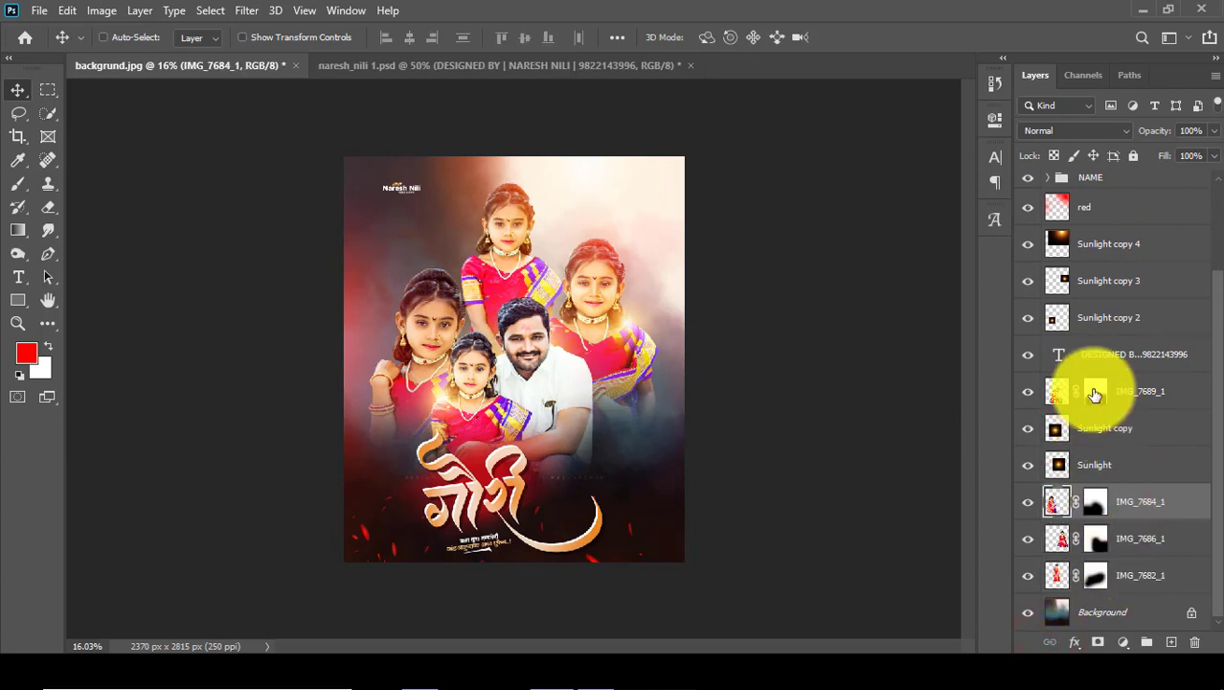
- Group the layers IMG_7689_1 through IMG_7682_1 and name the group piC
click(1140, 390)
shift+click(1138, 573)
click(1147, 642)
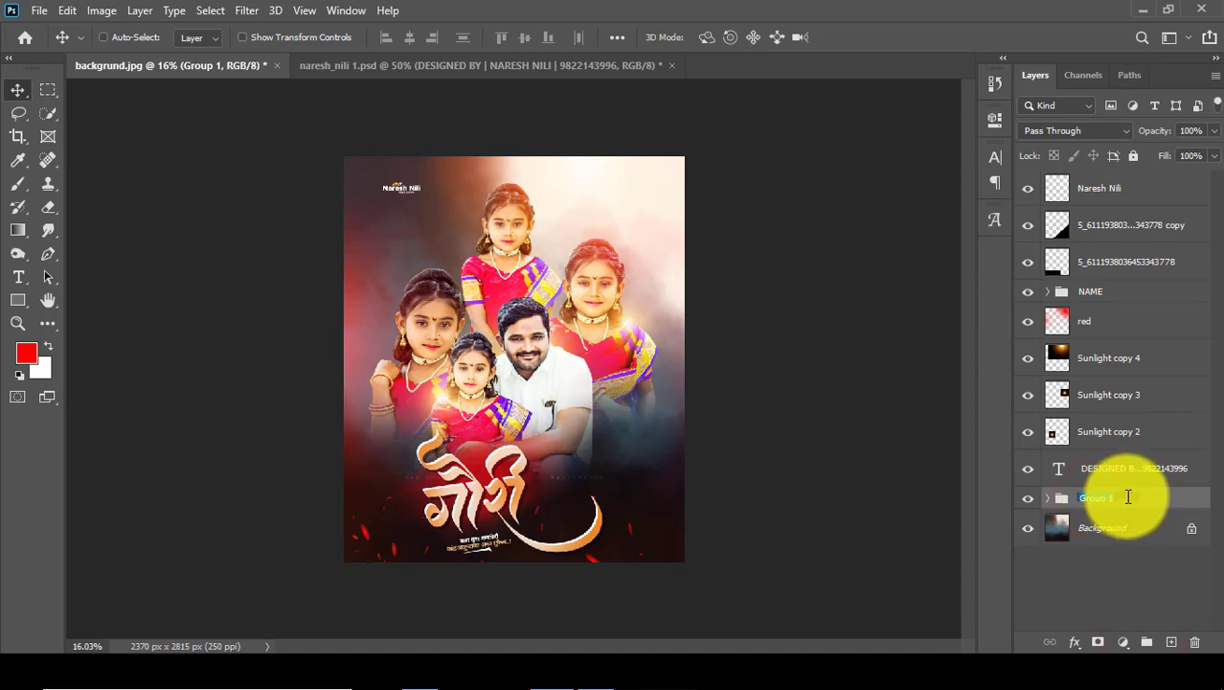
text(piC)
click(1153, 494)
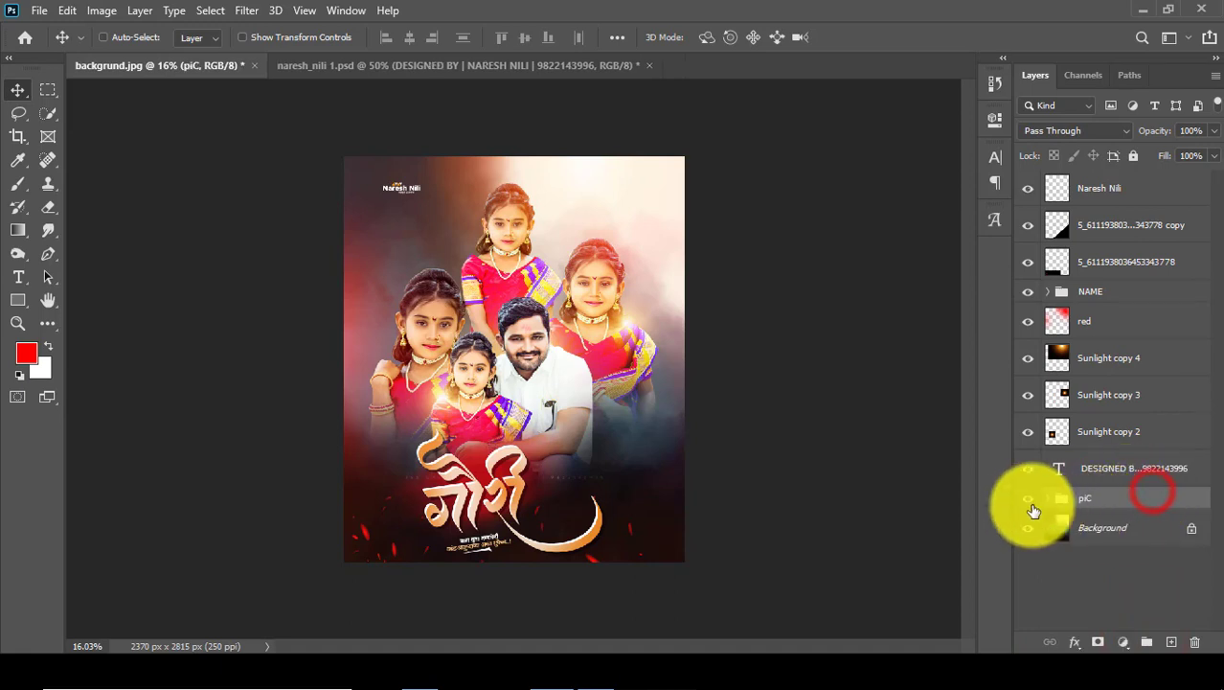
- Fit the whole poster on screen, then zoom into its top-right area
scroll(573, 410, up, 1)
scroll(587, 292, up, 1)
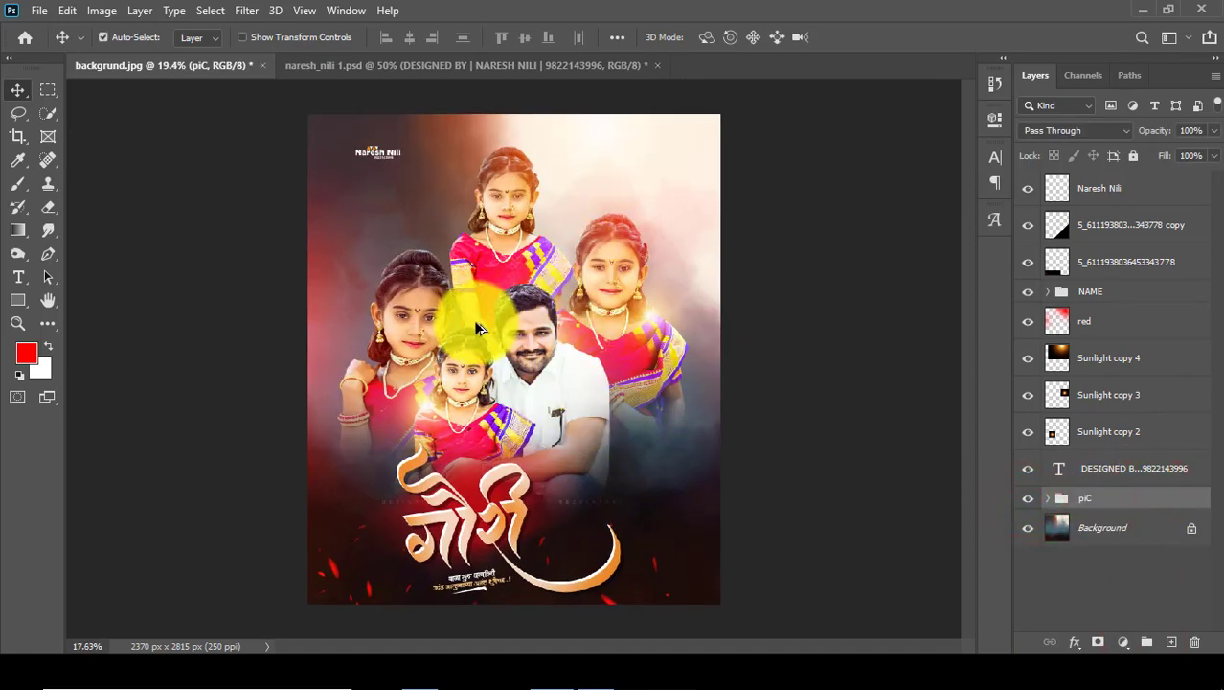
click(17, 322)
right_click(369, 240)
click(392, 260)
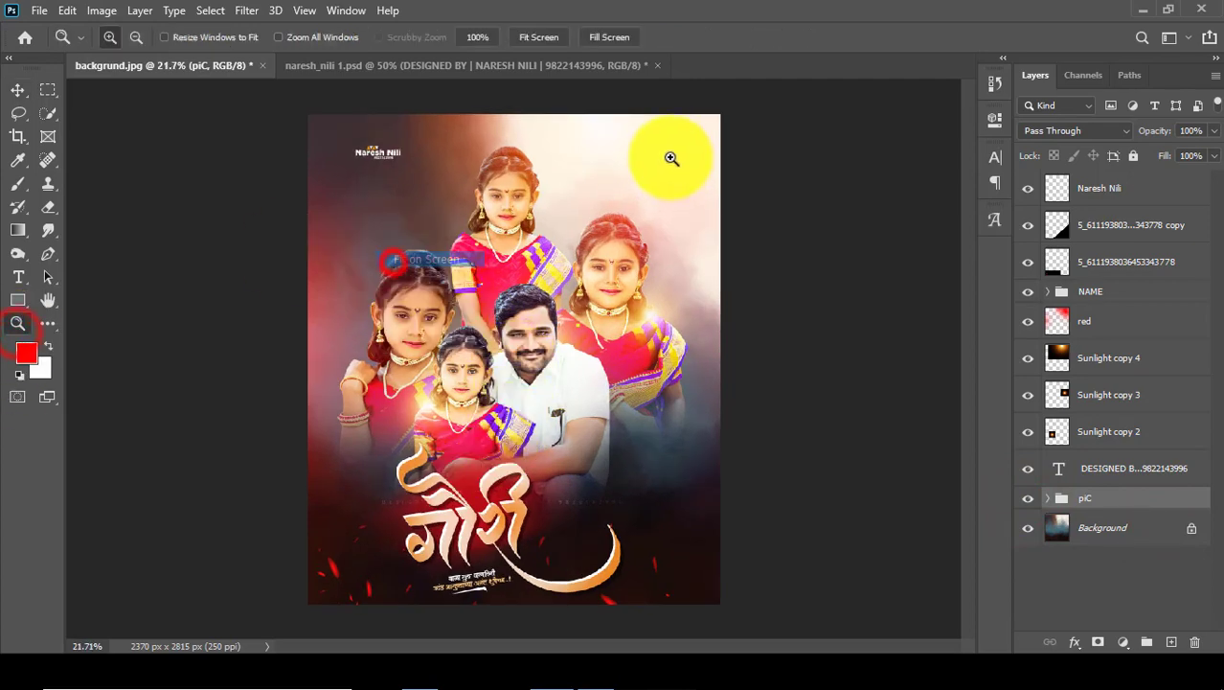
drag(615, 109, 728, 196)
click(18, 277)
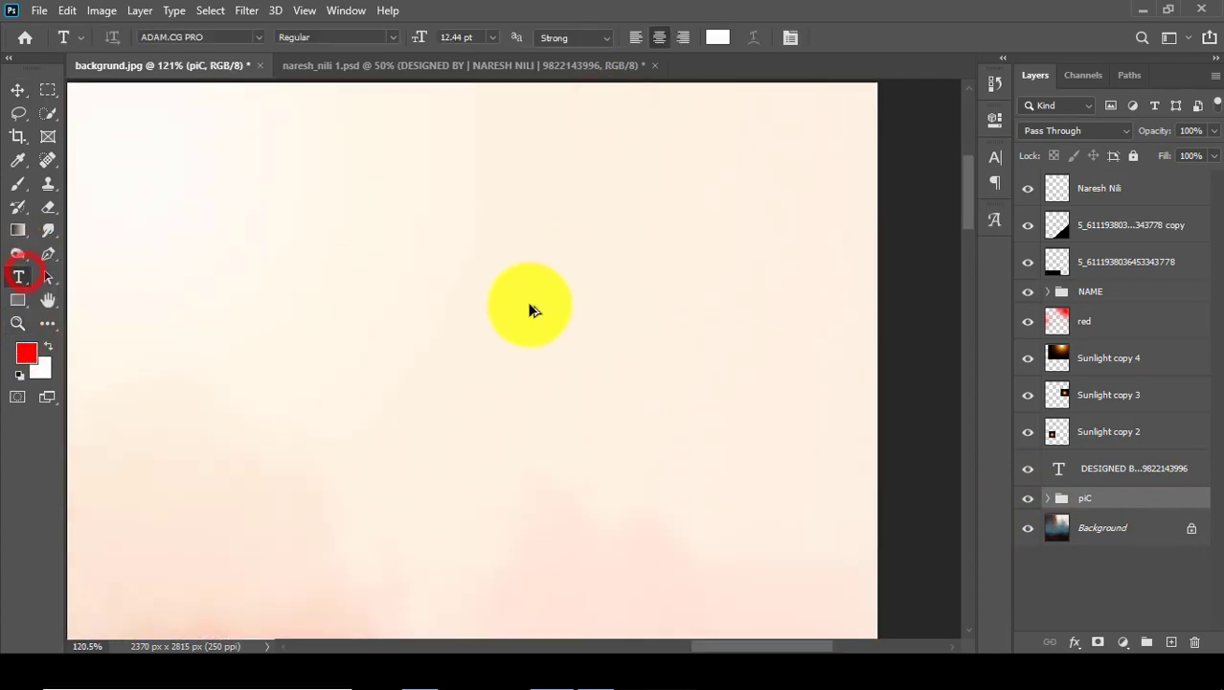
scroll(532, 310, down, 2)
click(1084, 196)
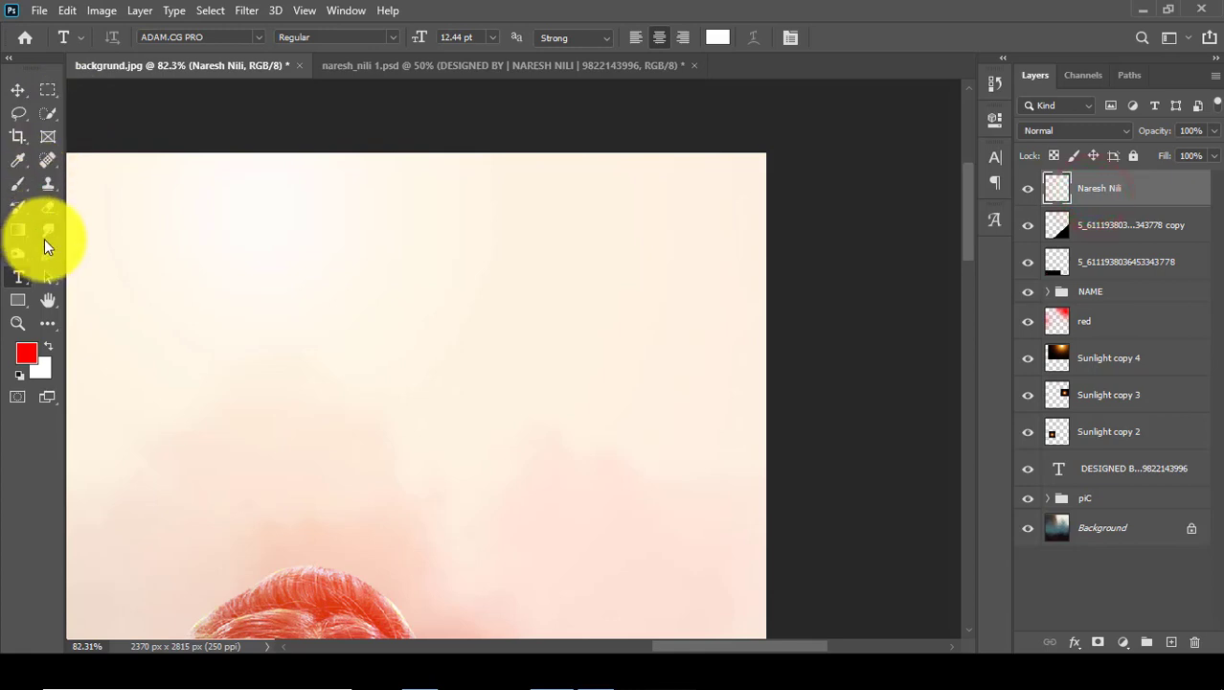
key(ctrl+shift+alt+n)
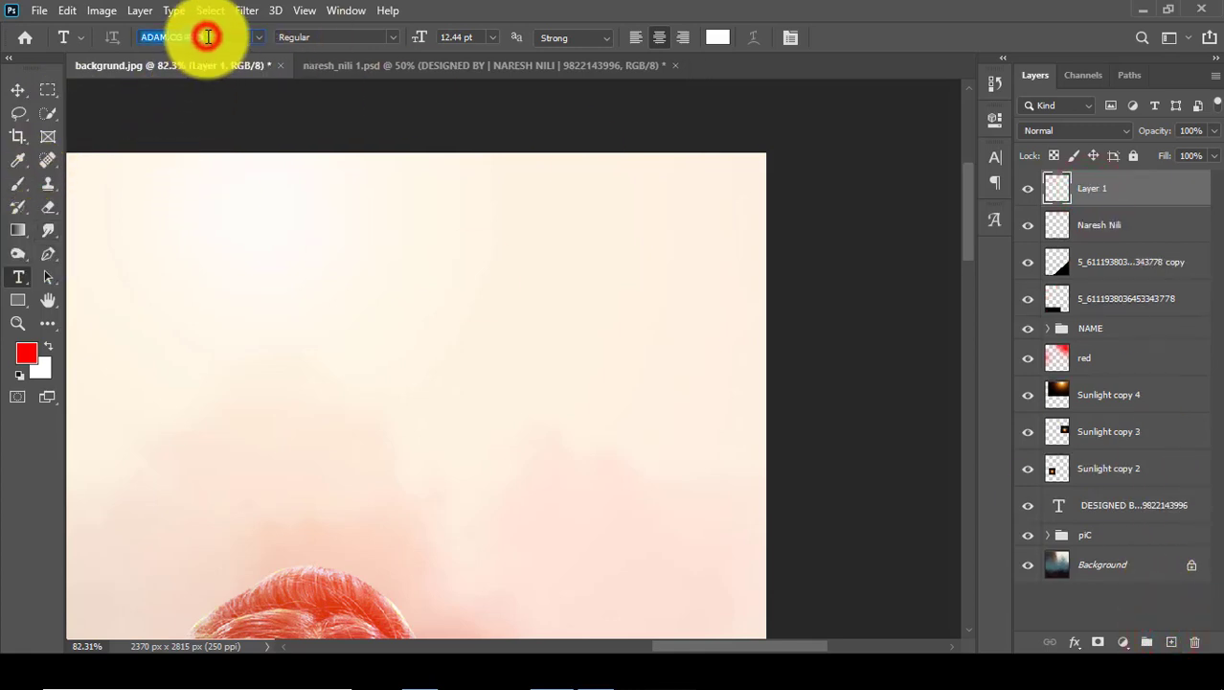
text(kha)
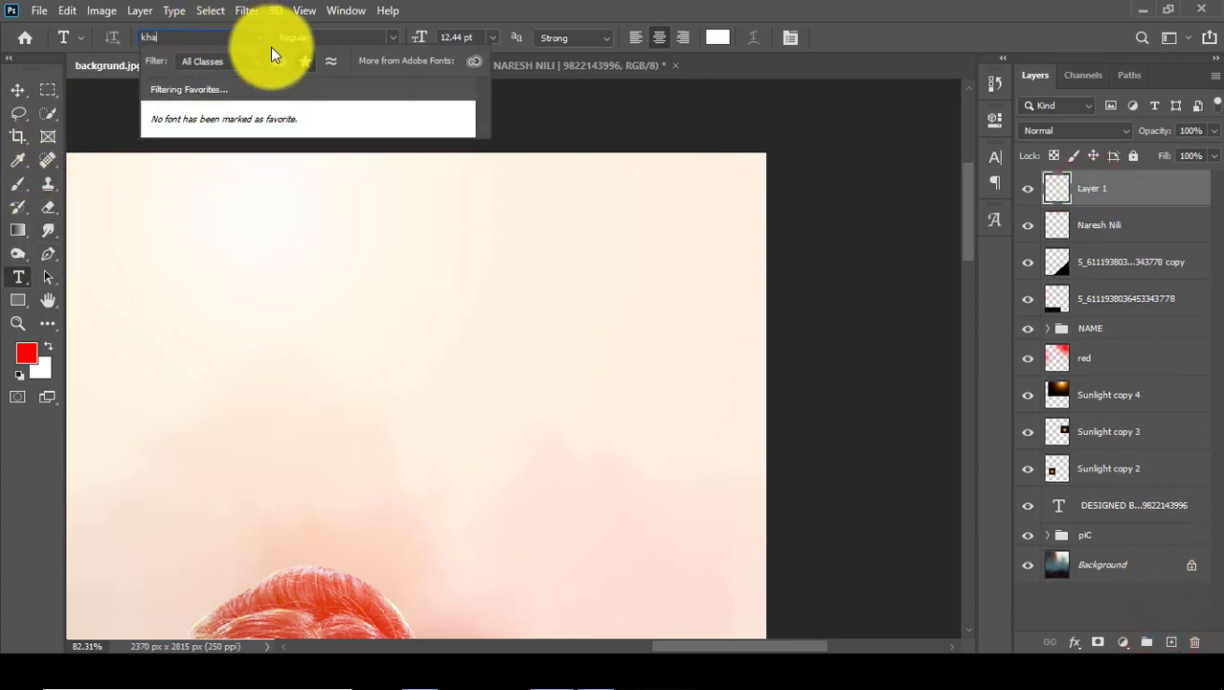
click(305, 60)
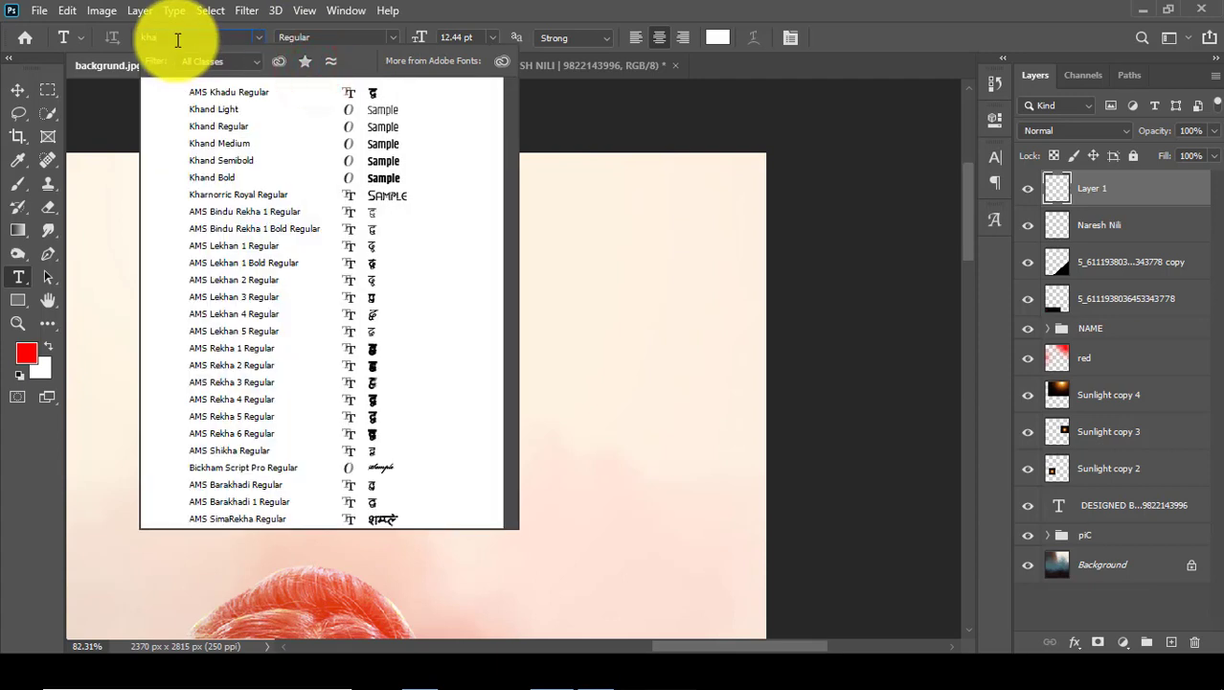
click(347, 176)
click(301, 298)
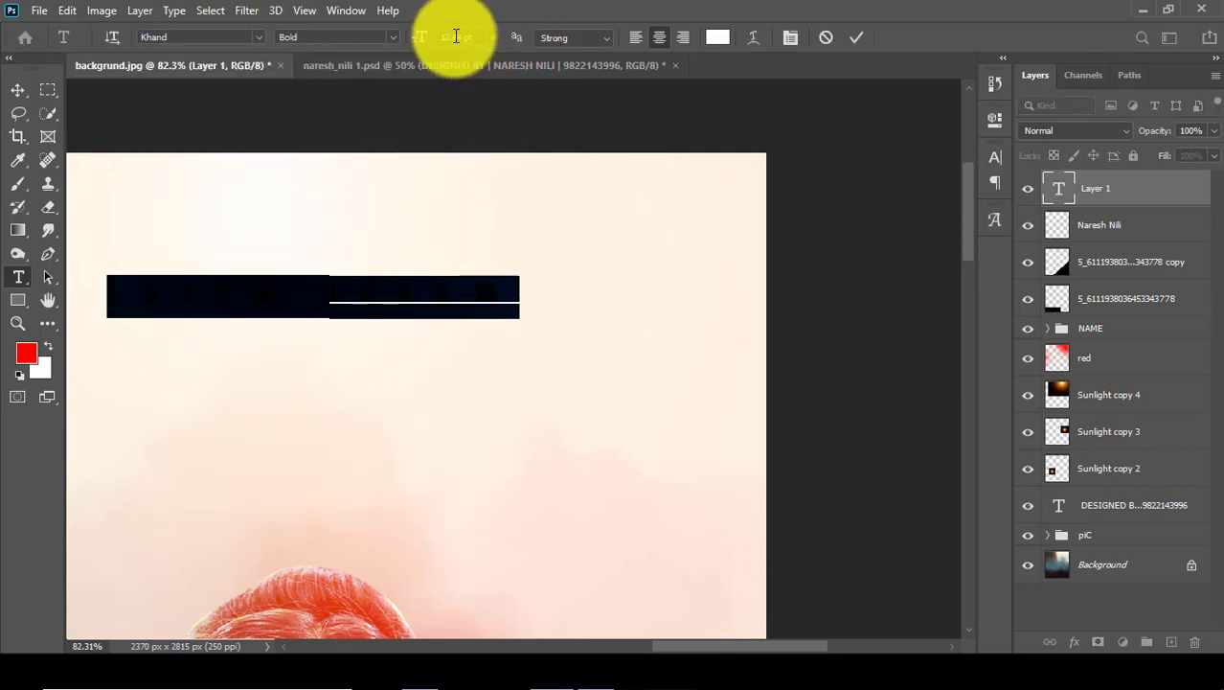
- Set the text to 37.44 pt and dark red, with tighter letter tracking
drag(420, 38, 515, 38)
click(718, 37)
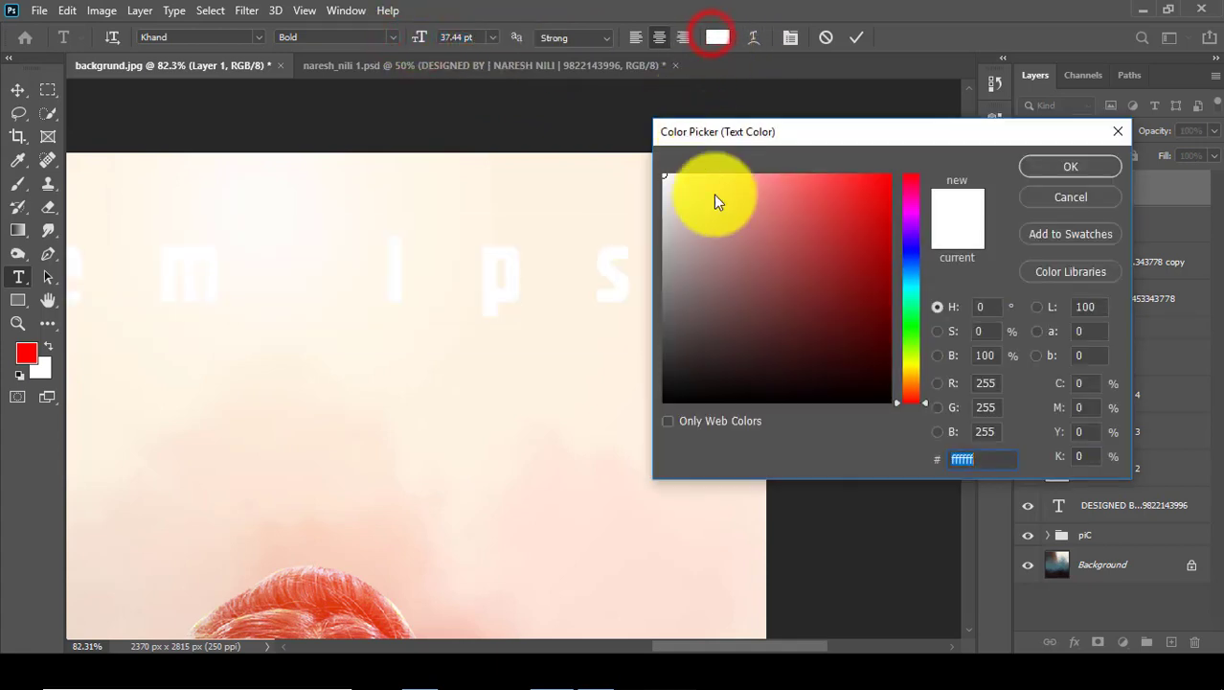
drag(684, 204, 929, 400)
click(861, 376)
click(1070, 166)
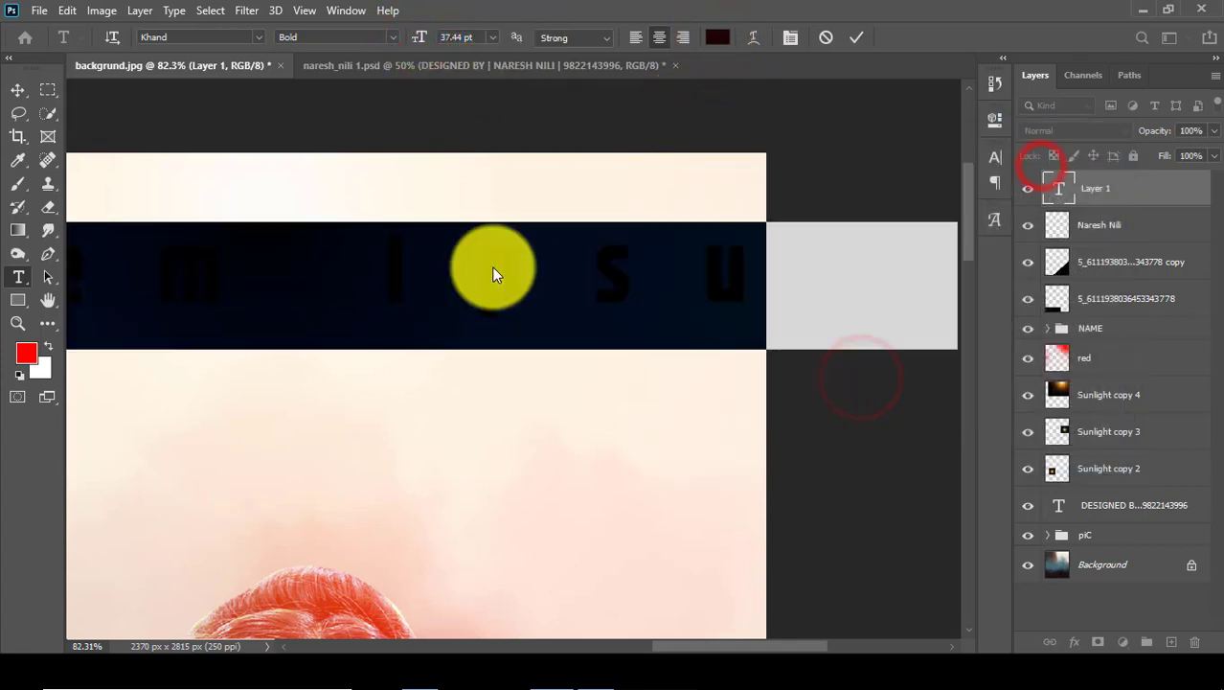
click(995, 156)
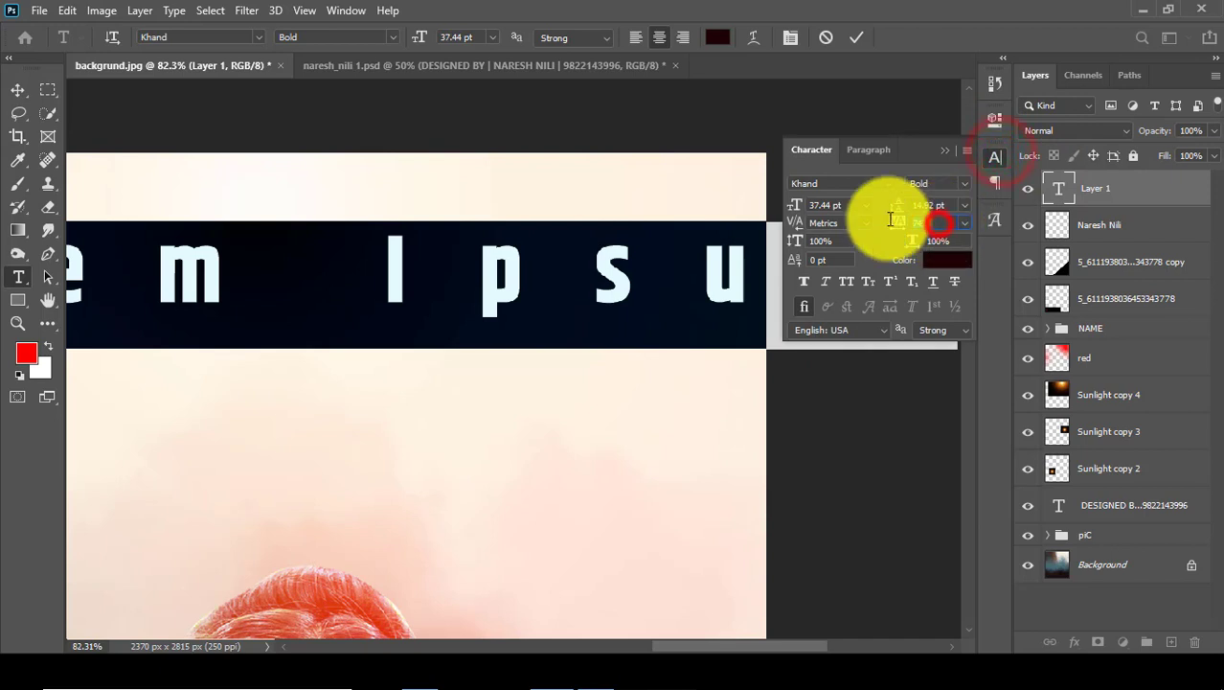
click(945, 150)
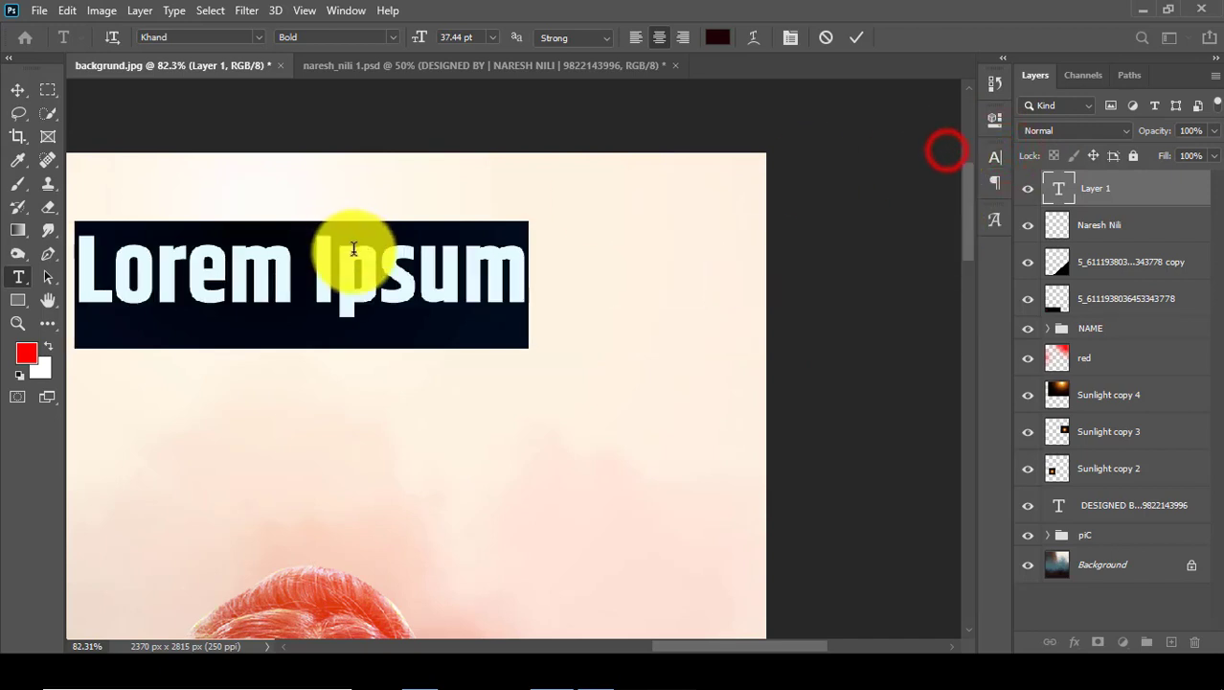
key(BackSpace)
- Type 06, enlarge it and move it toward the poster's centre
text(06)
click(17, 89)
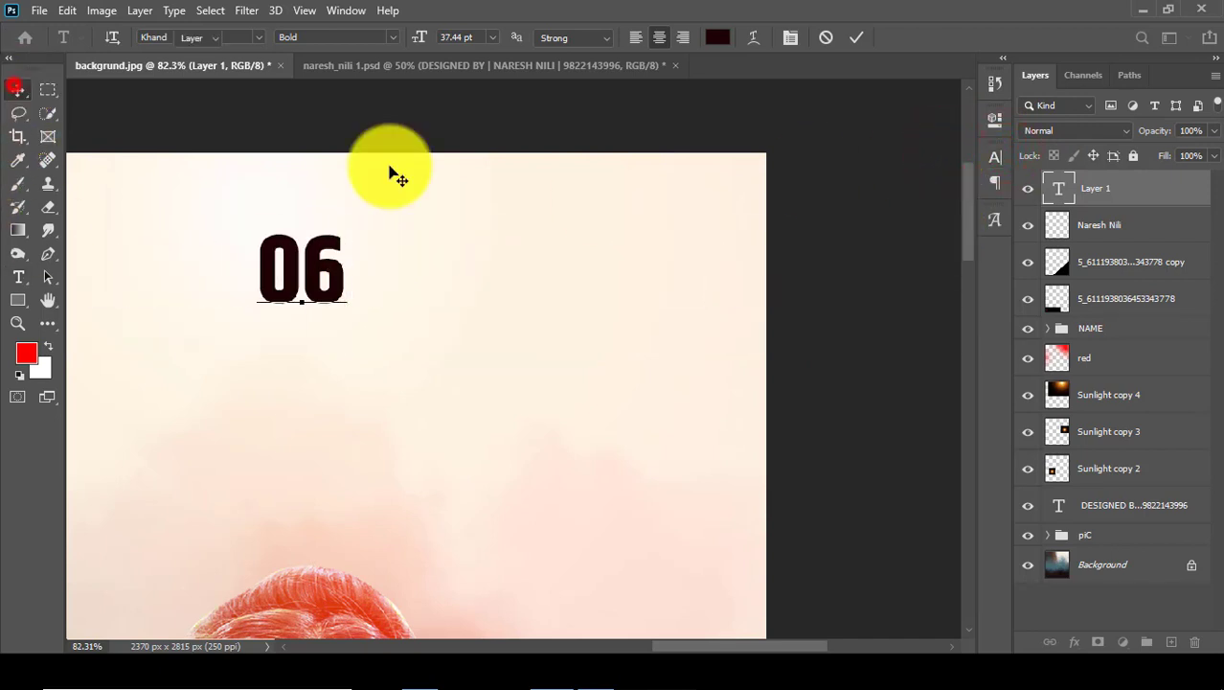
key(ctrl+t)
drag(350, 349, 369, 382)
click(889, 36)
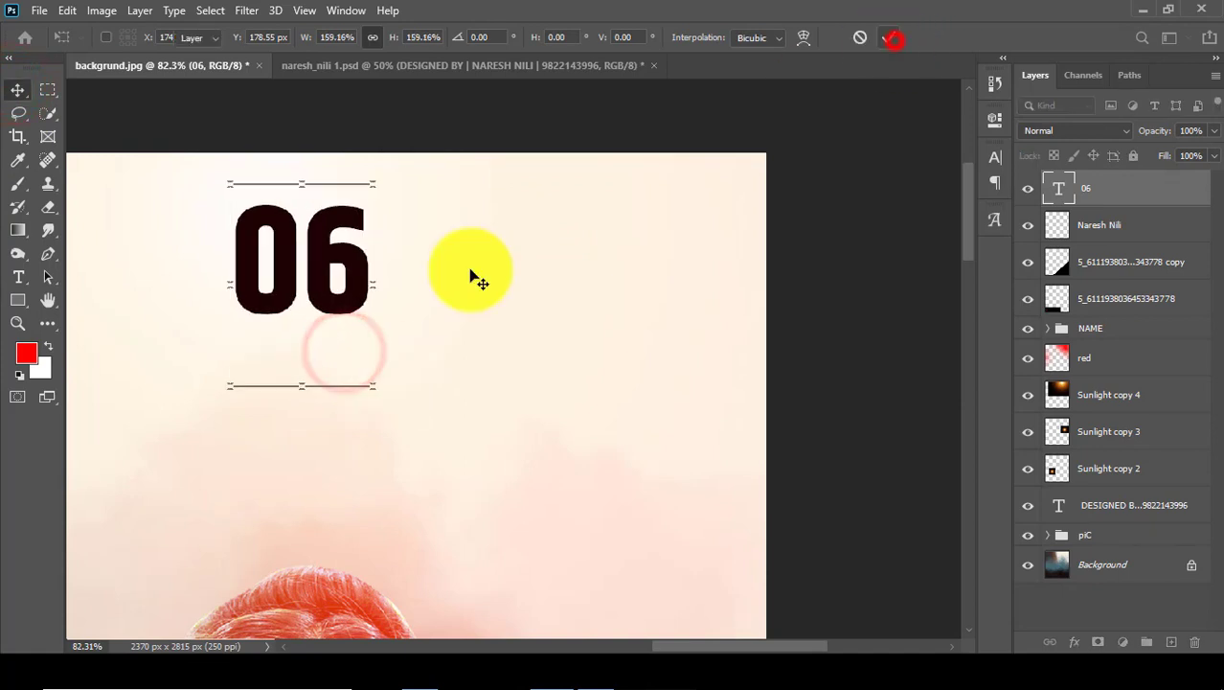
mouse_move(388, 292)
mouse_down()
mouse_move(581, 347)
mouse_move(575, 328)
mouse_move(567, 484)
mouse_up()
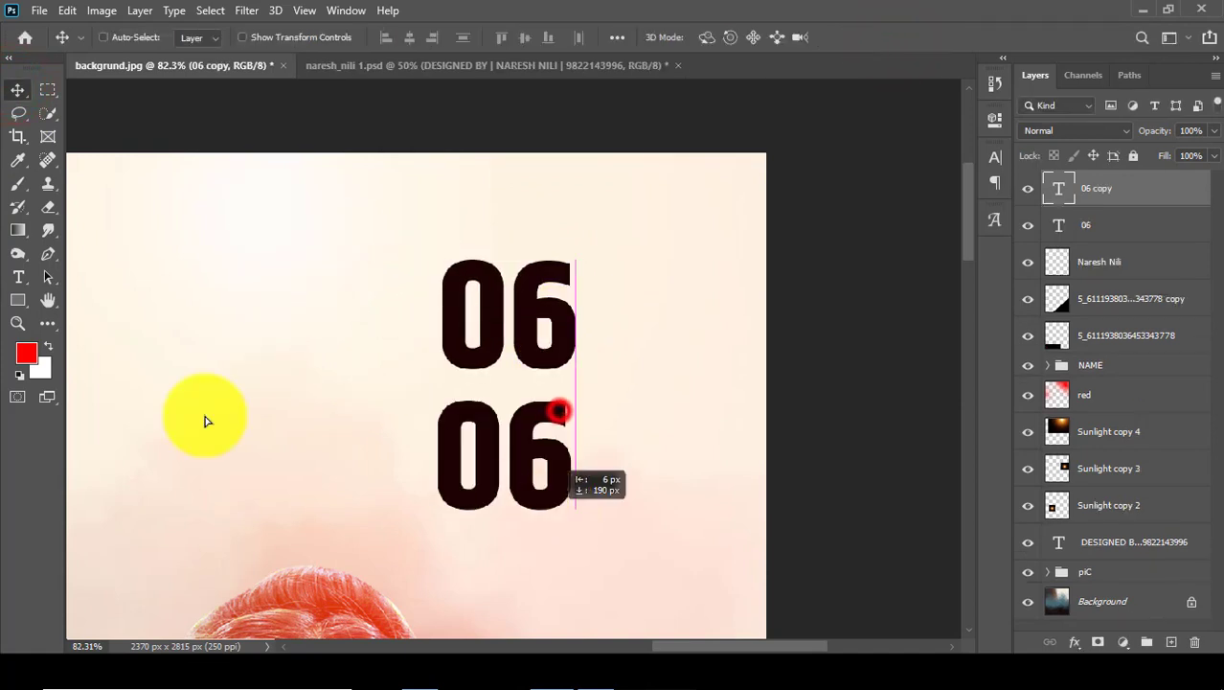
- Add smaller JUNE text and position it just beneath 06
key(t)
click(487, 446)
double_click(494, 439)
key(BackSpace)
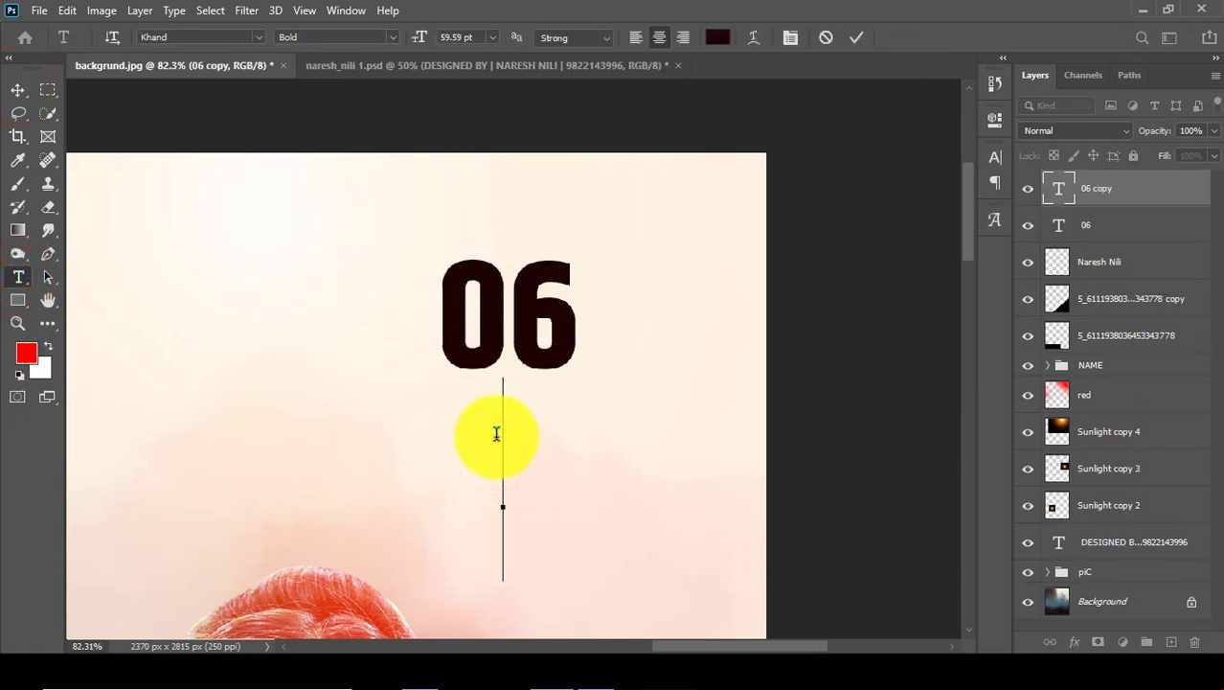
text(7JUNE)
click(17, 89)
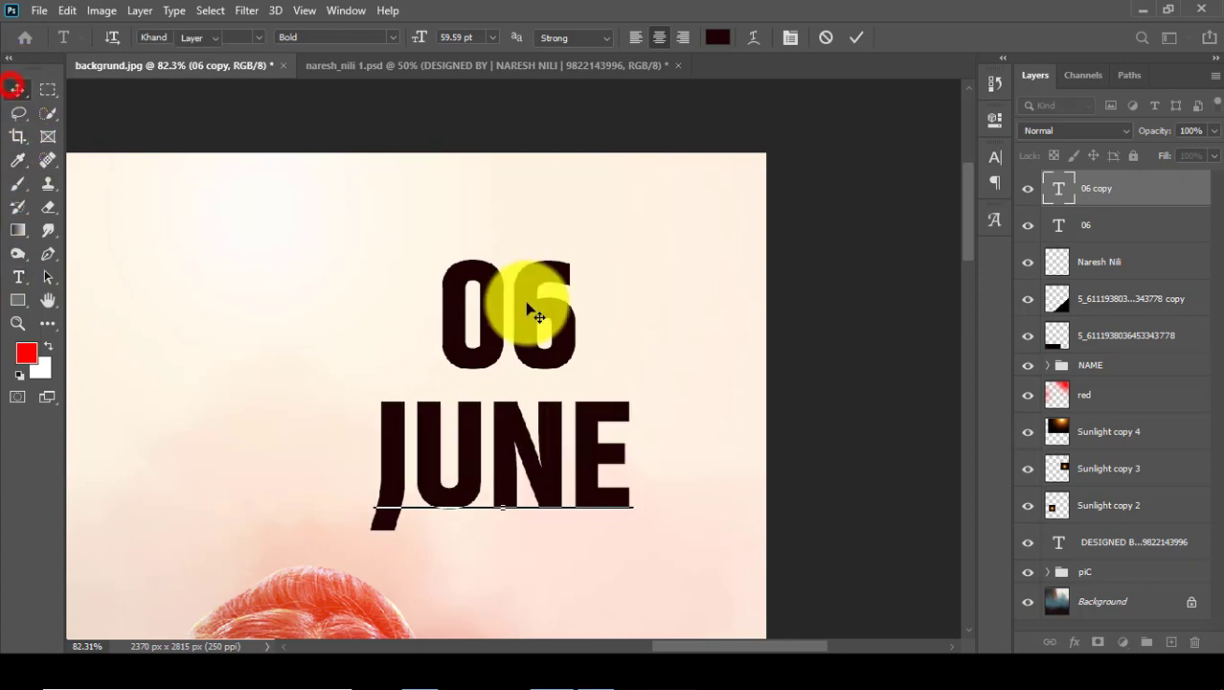
key(ctrl+t)
mouse_move(634, 577)
mouse_down()
mouse_move(546, 503)
mouse_move(579, 464)
mouse_up()
mouse_move(544, 507)
mouse_down()
mouse_move(556, 474)
mouse_move(519, 442)
mouse_up()
click(889, 37)
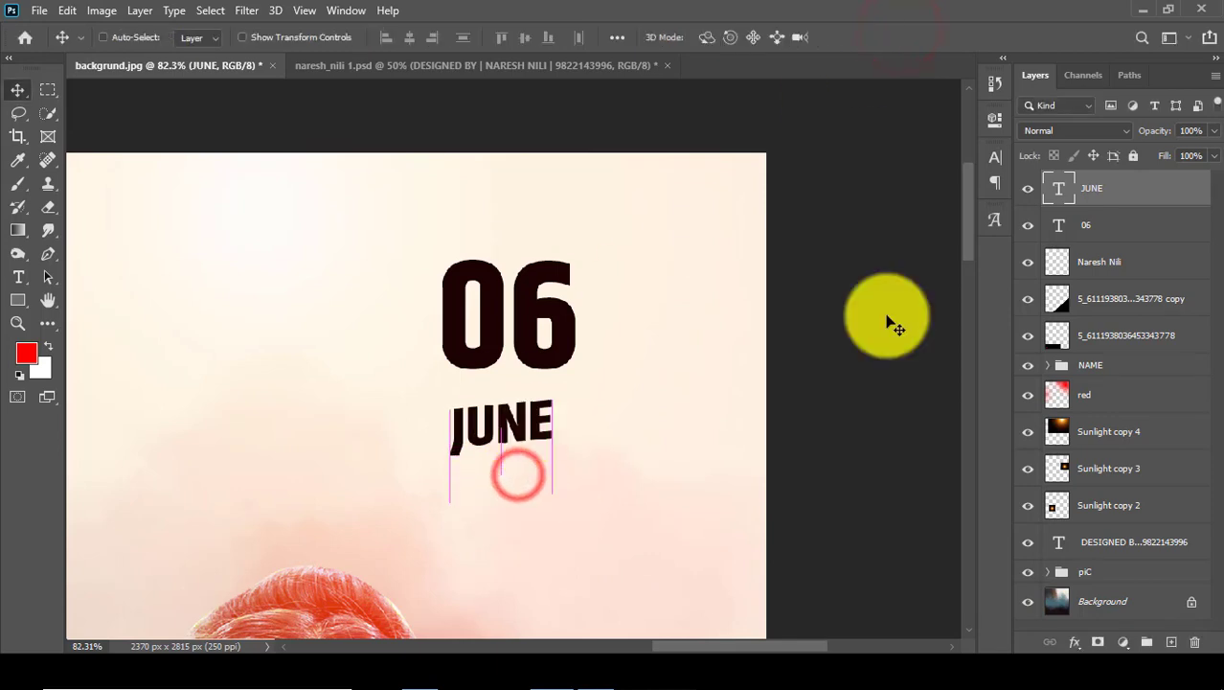
- Tilt the 06 slightly and reselect the JUNE layer
click(1102, 226)
key(ctrl+t)
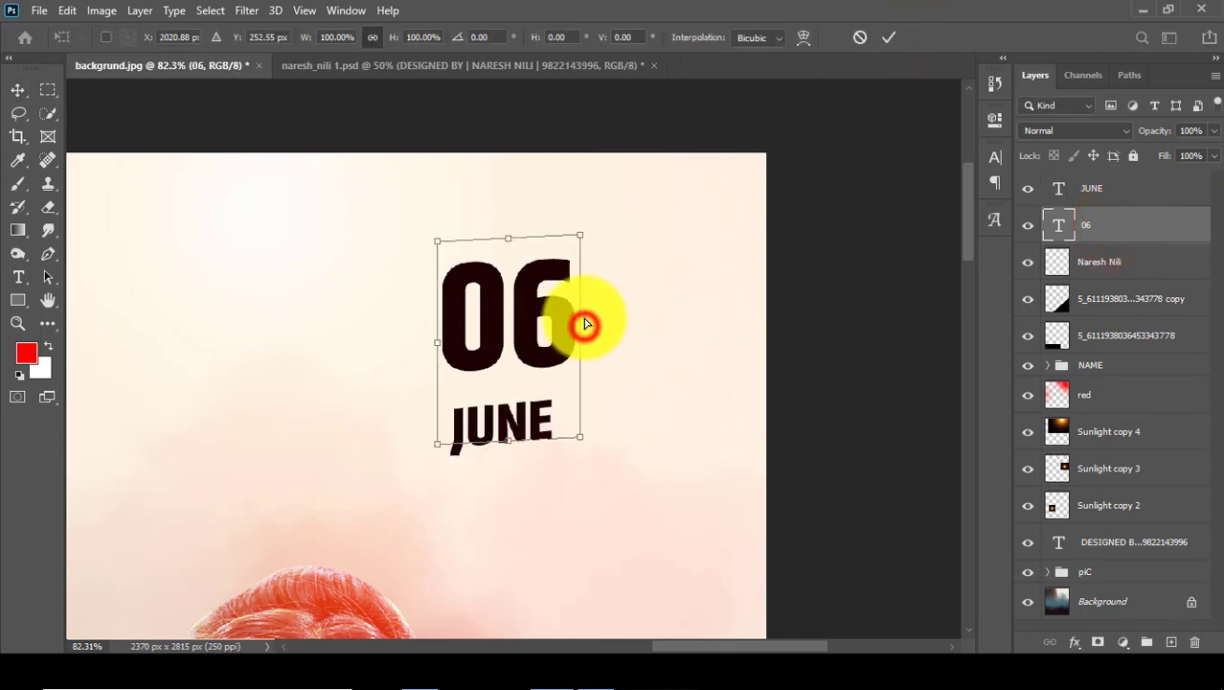
click(889, 36)
click(1083, 188)
click(563, 417)
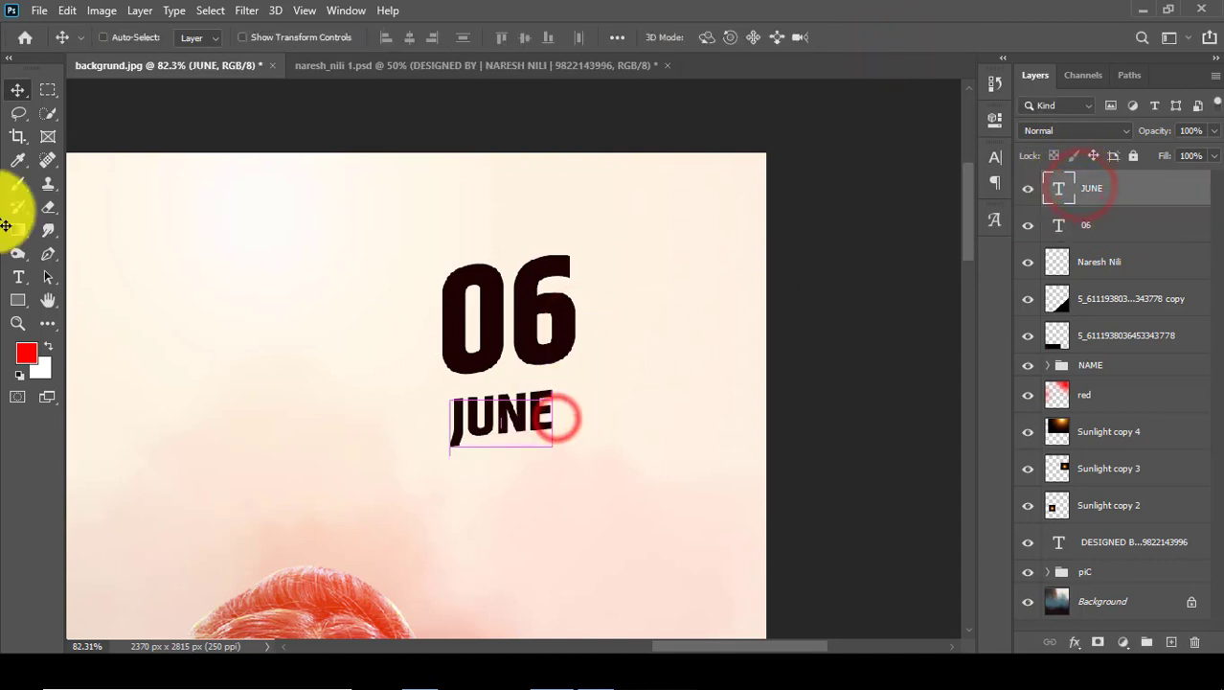
scroll(77, 383, up, 3)
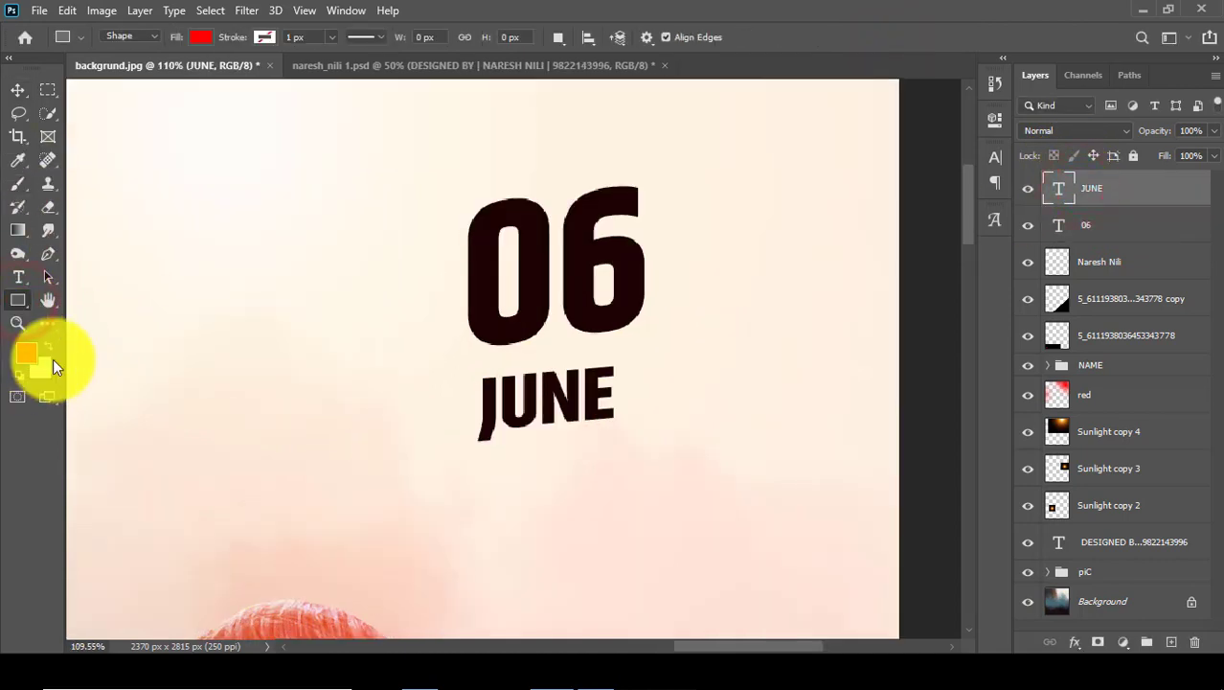
- Draw an orange rectangle over the JUNE text, above the 06 layer
click(26, 354)
mouse_move(910, 395)
mouse_down()
mouse_move(920, 372)
mouse_move(918, 383)
mouse_up()
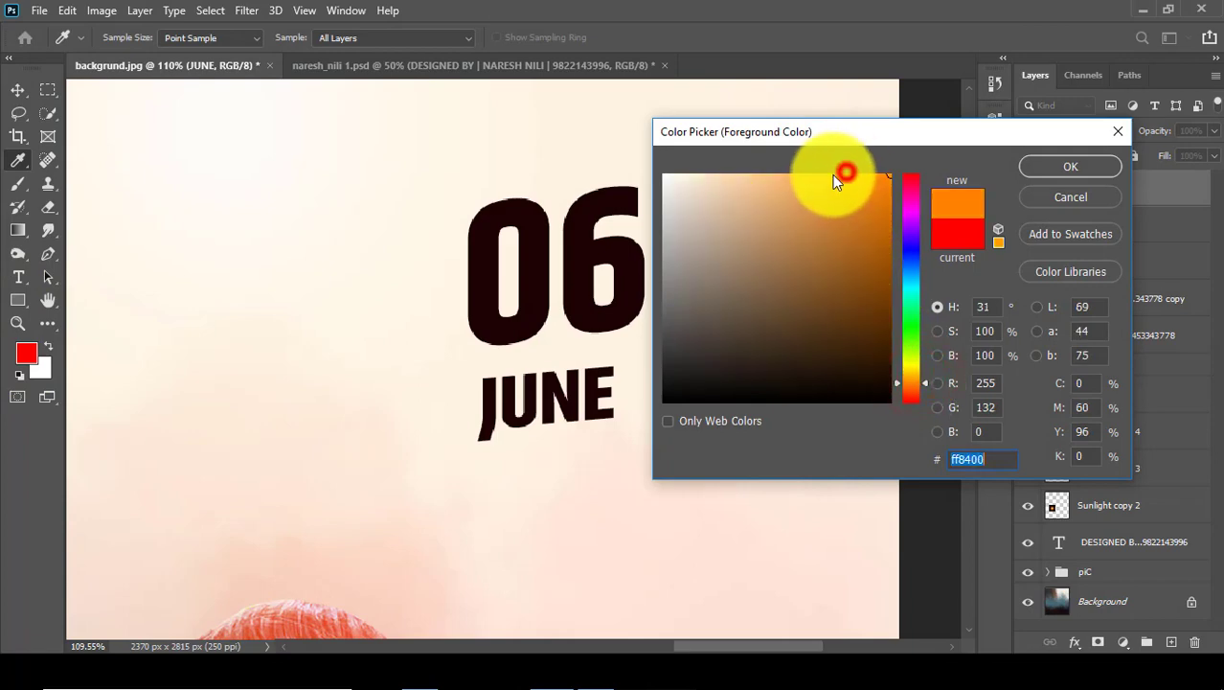
click(1070, 166)
click(1090, 224)
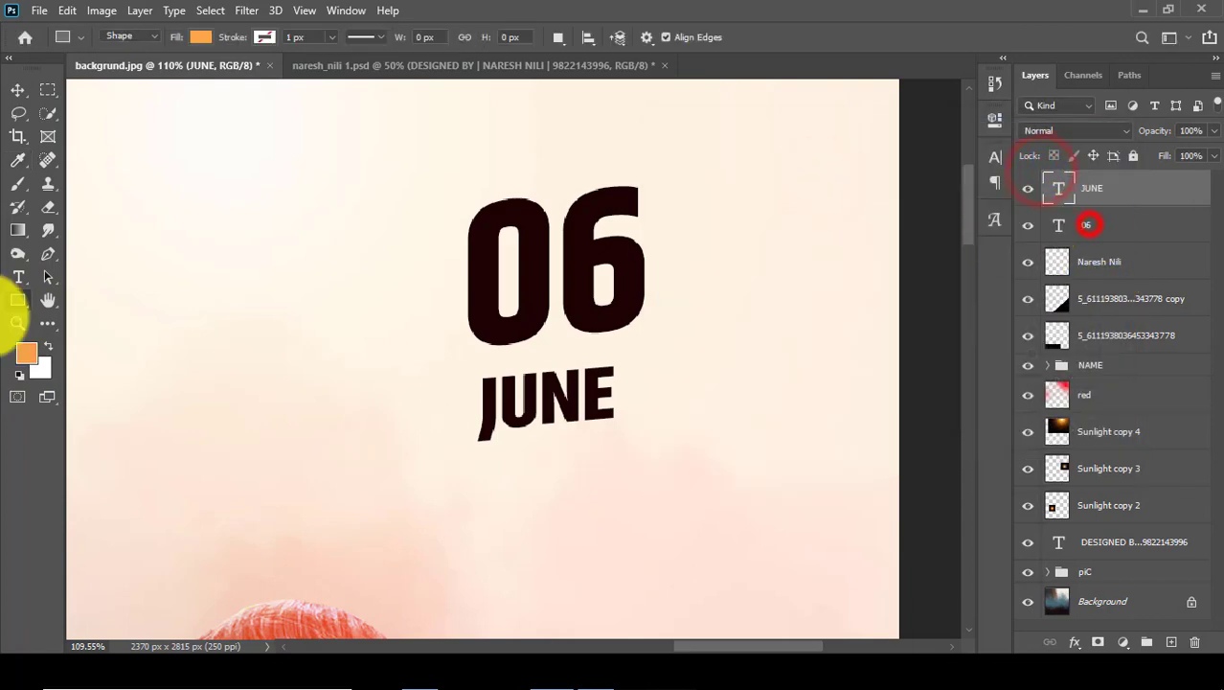
drag(468, 367, 630, 424)
click(20, 90)
click(943, 117)
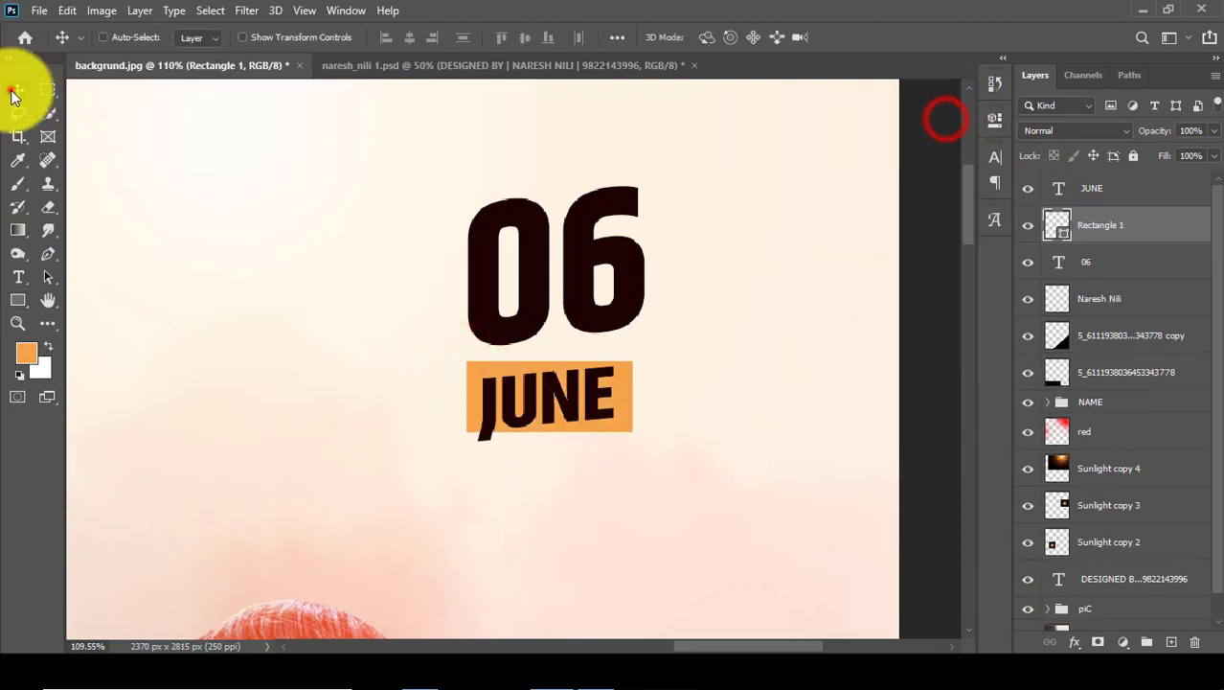
- Skew the orange band, convert it to a path, and move it up under 06
key(ctrl+t)
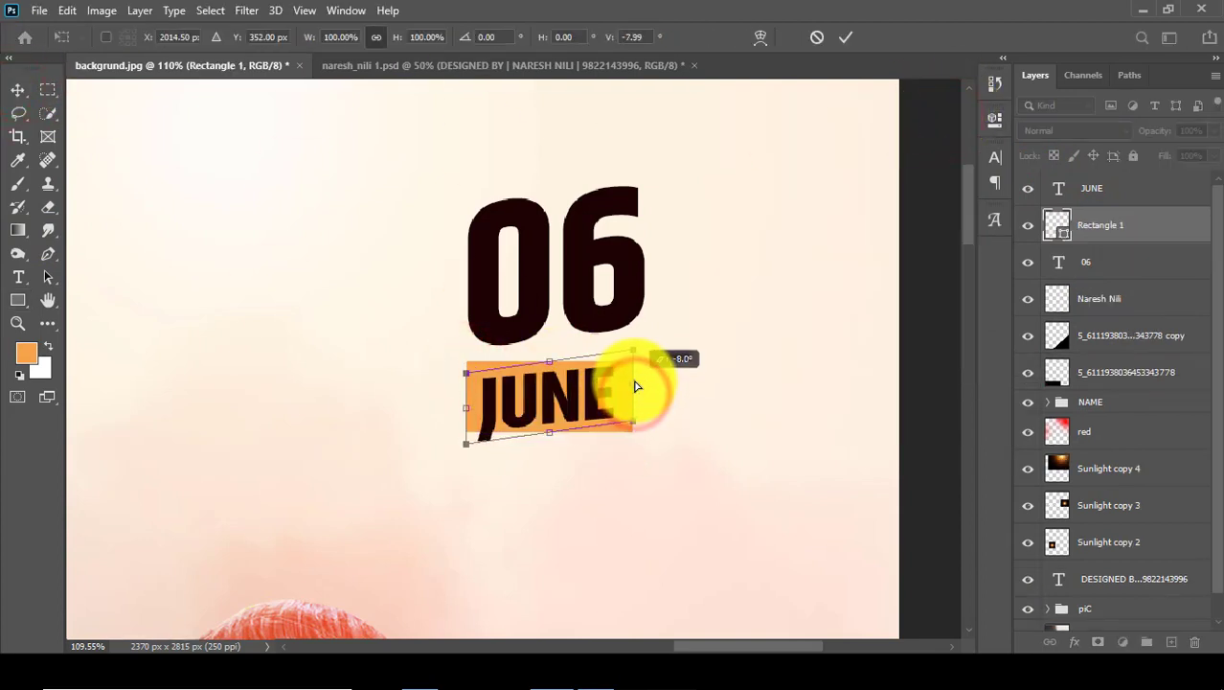
drag(466, 445, 466, 456)
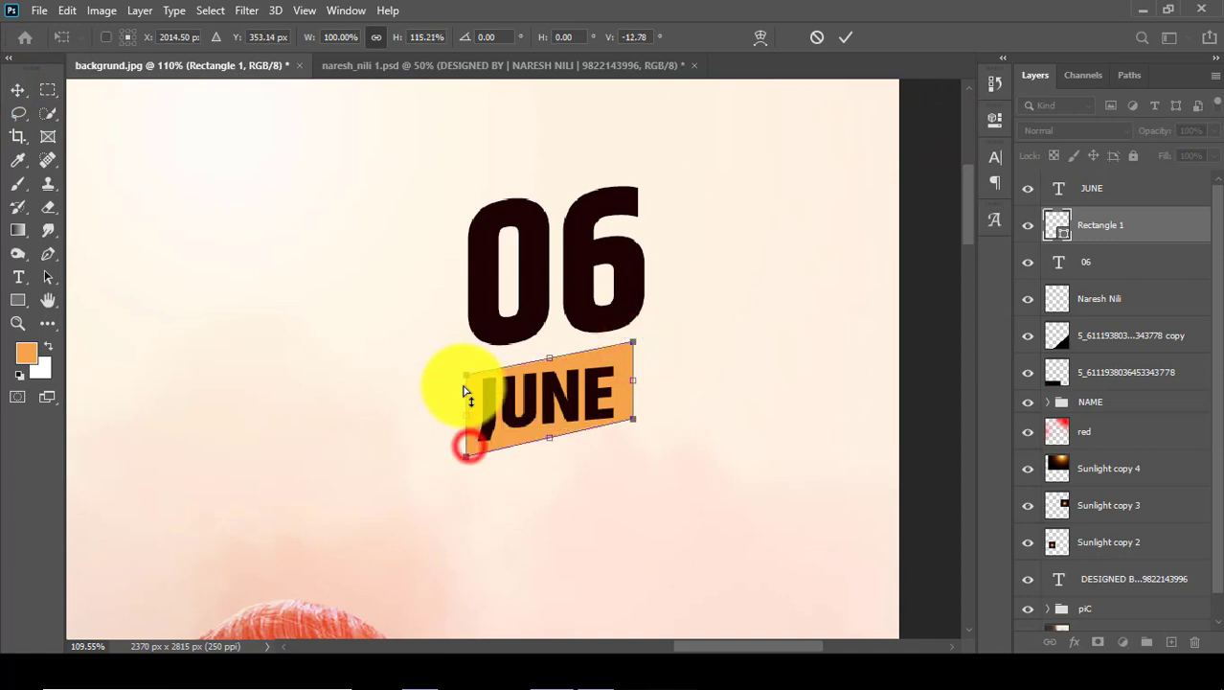
drag(632, 418, 633, 414)
click(846, 36)
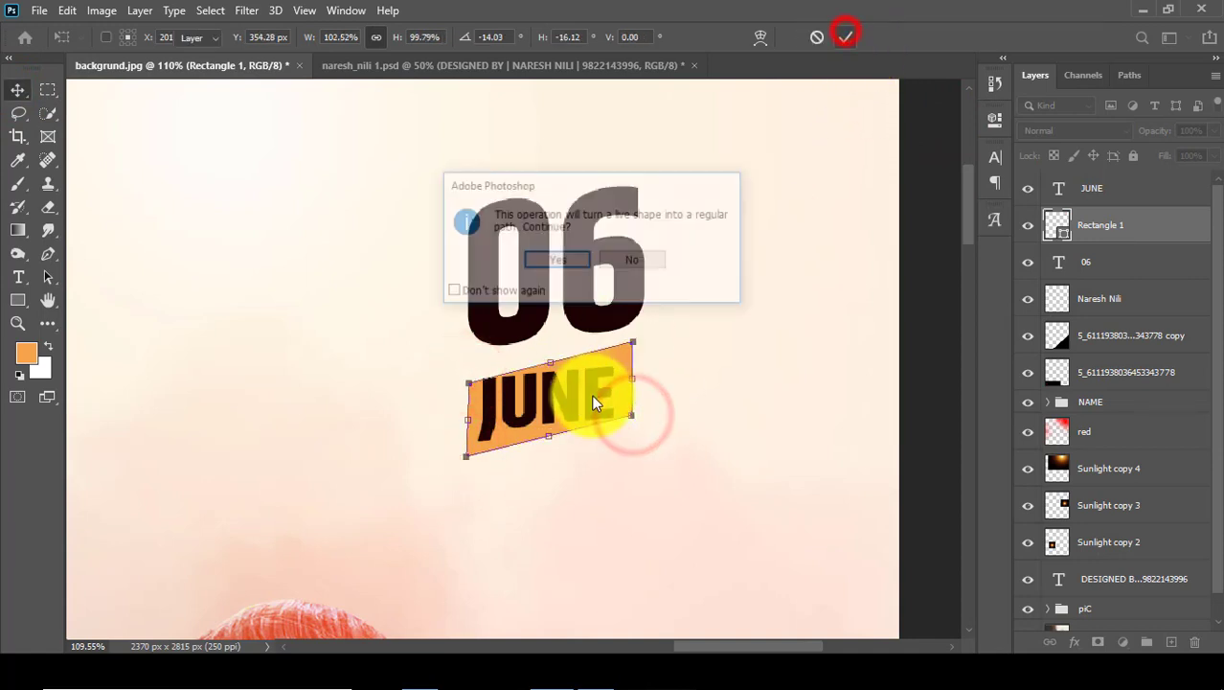
click(575, 261)
drag(591, 369, 592, 332)
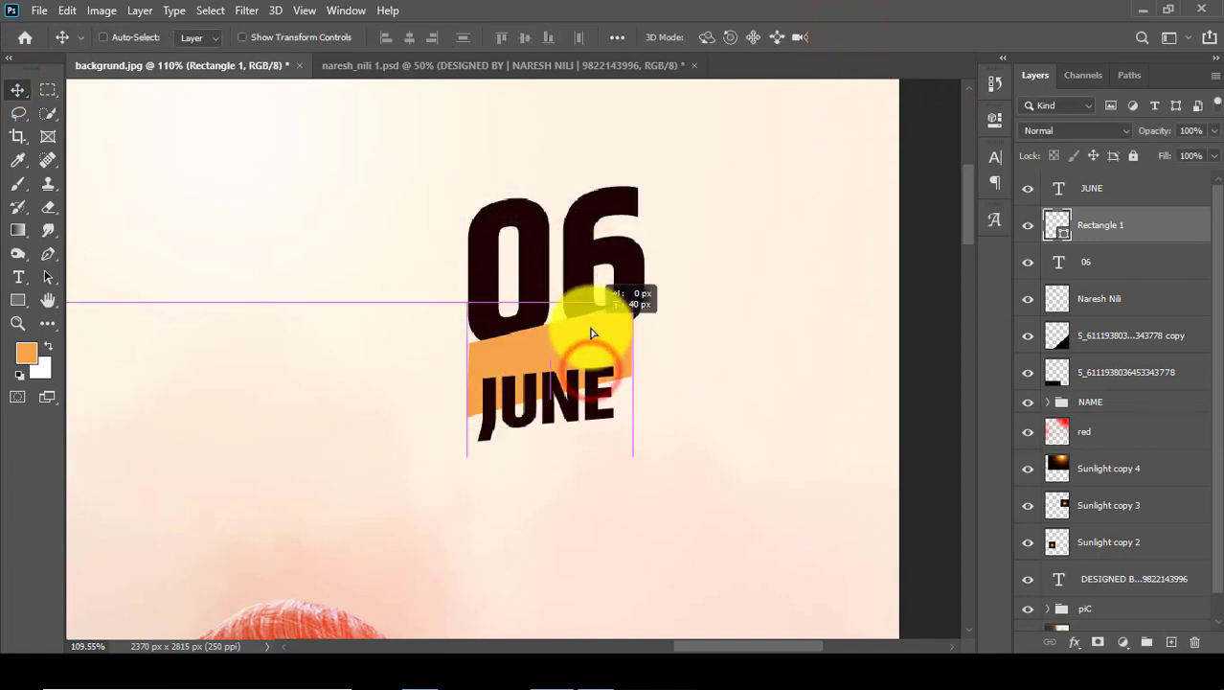
- Move JUNE up onto the orange band and tilt it to match
click(1093, 188)
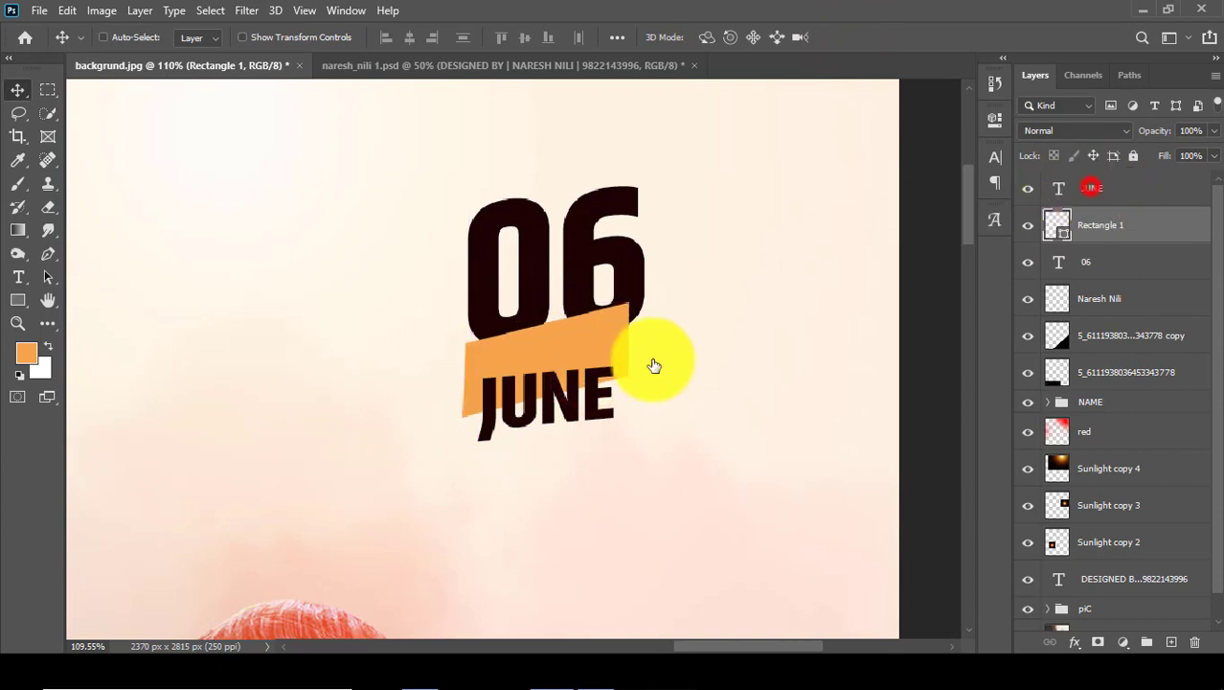
drag(586, 412, 588, 373)
key(ctrl+t)
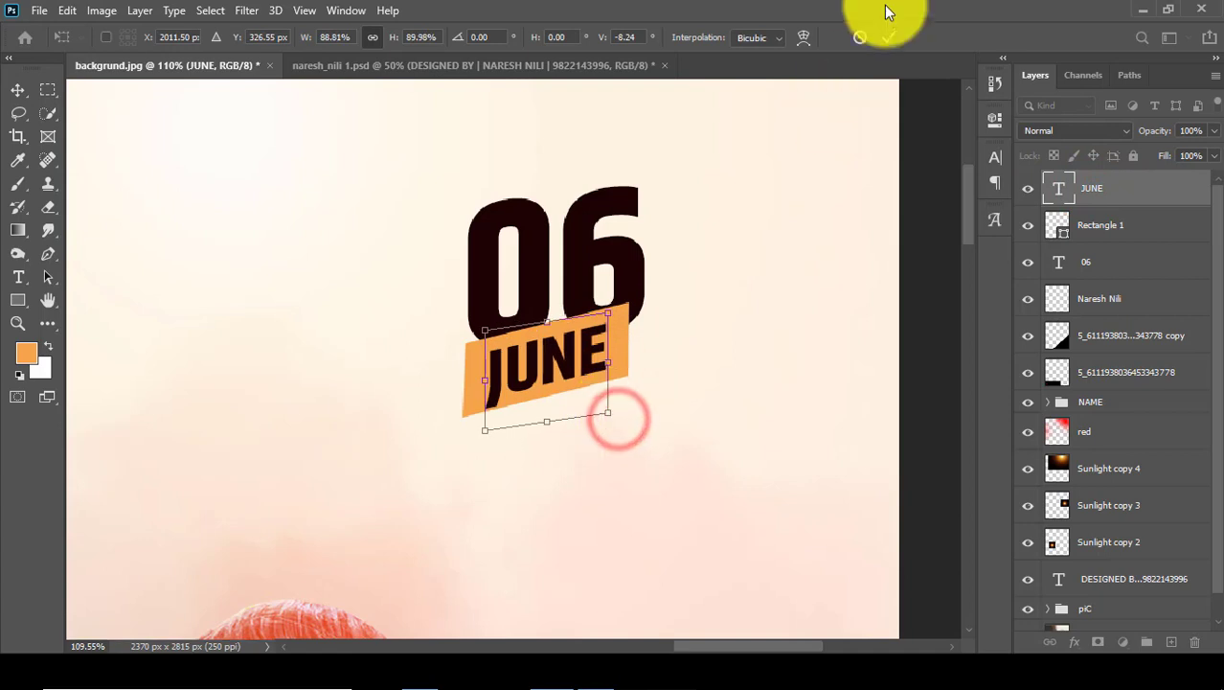
click(888, 37)
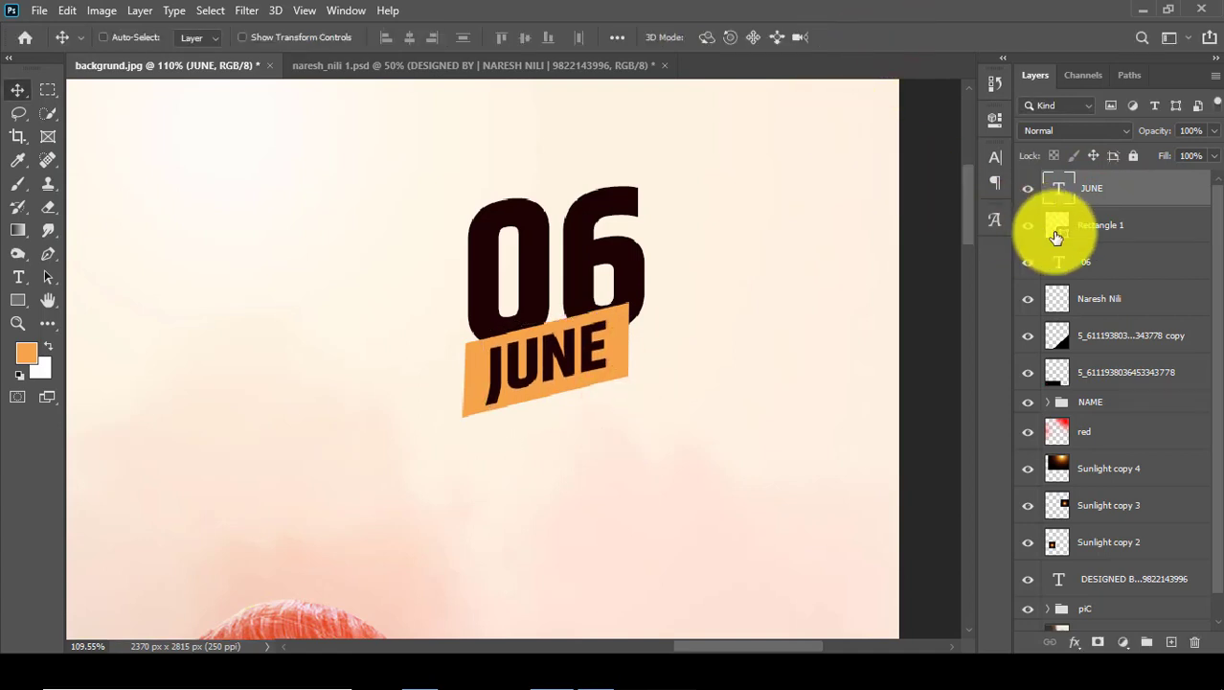
- Group 06, the orange band and JUNE as DETE, then fit the poster on screen
shift+click(1115, 264)
click(1146, 641)
text(DATE)
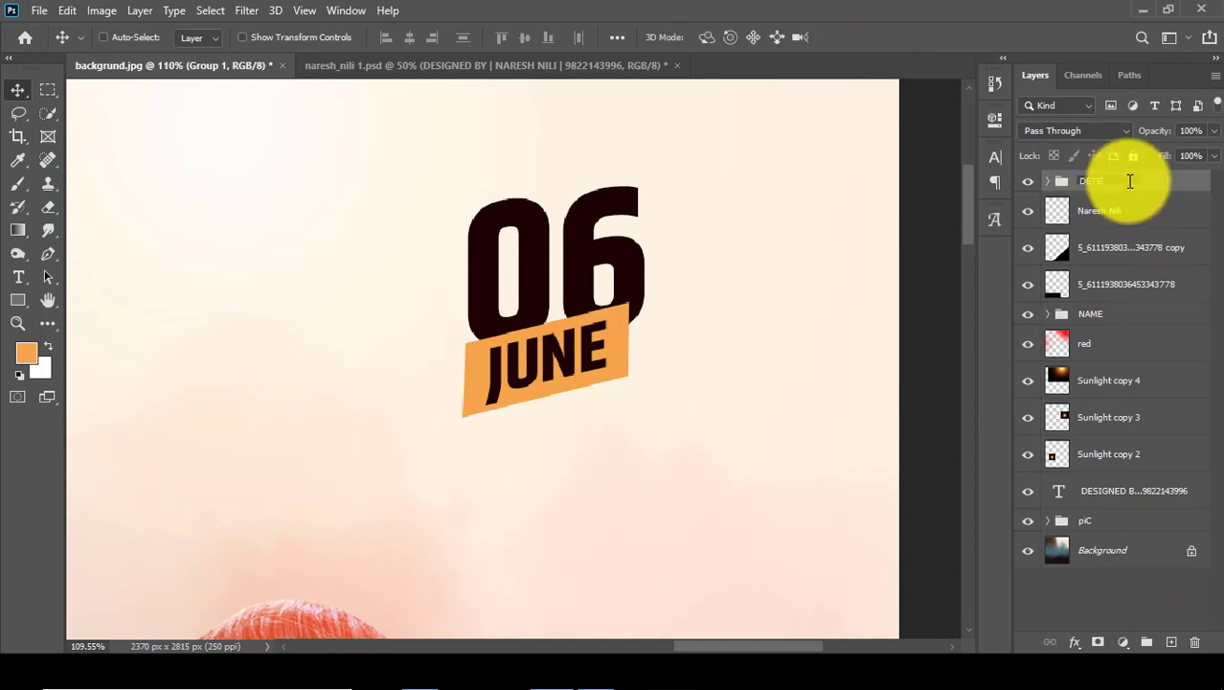
click(1140, 183)
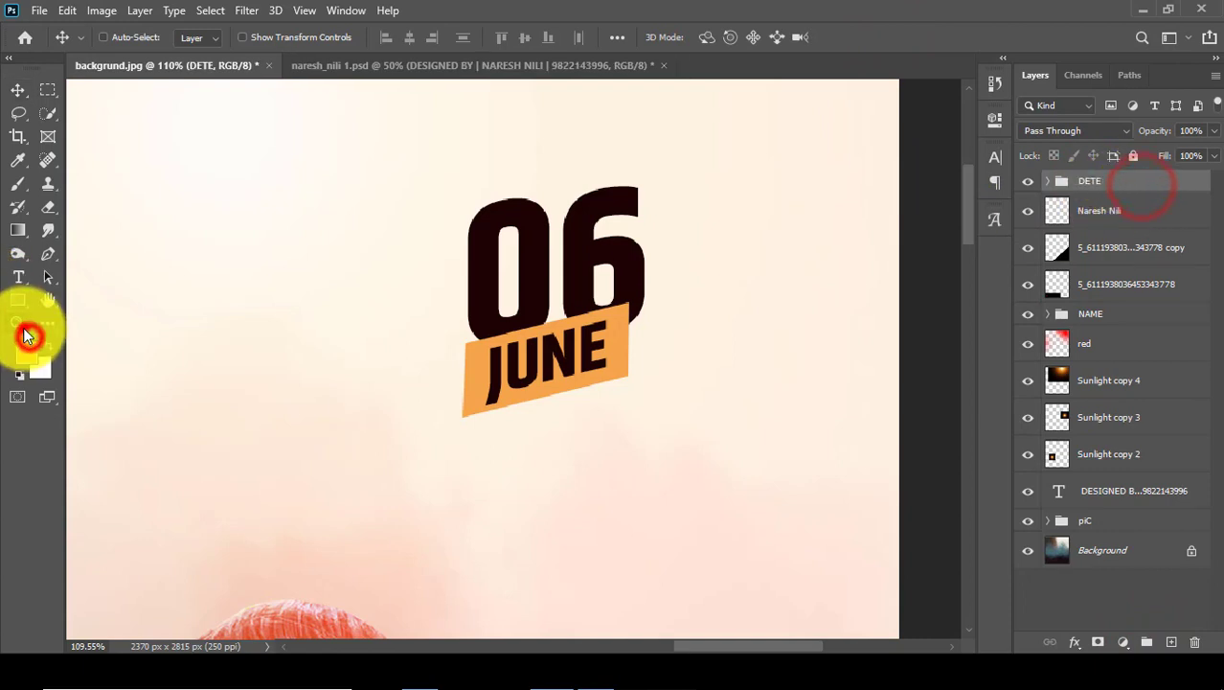
click(26, 332)
right_click(492, 170)
click(522, 182)
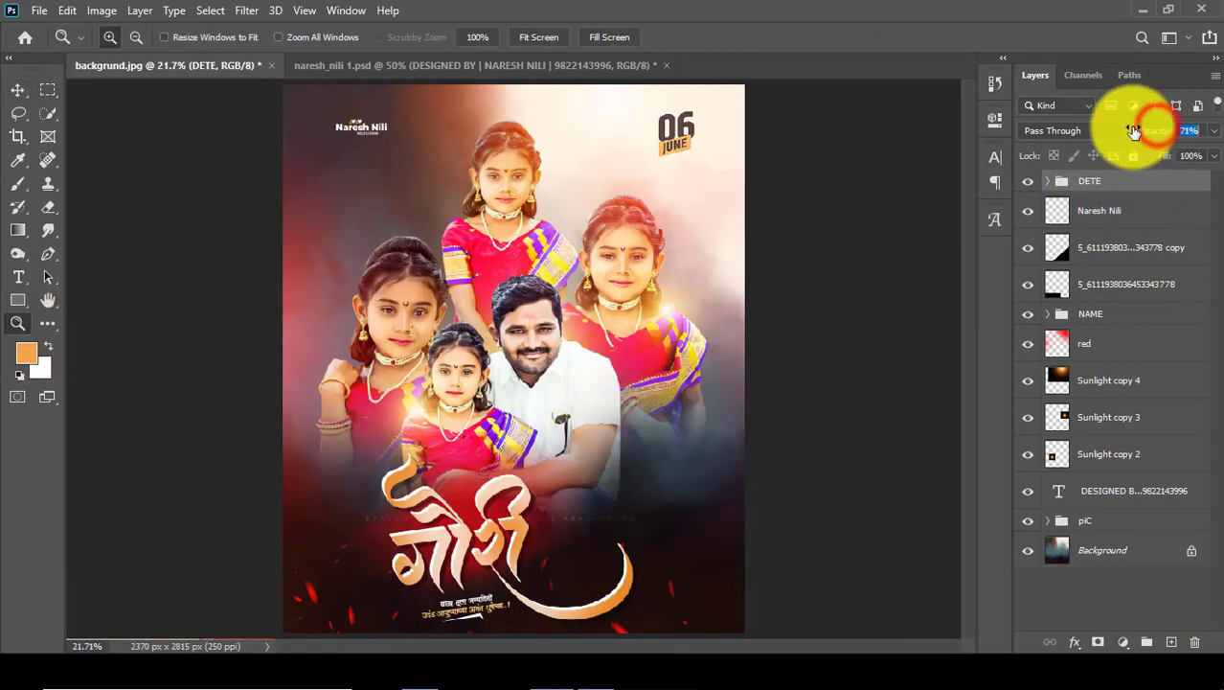
- Shrink the DETE group, set its opacity to about 72%, and move it top-right
key(ctrl+t)
drag(695, 113, 683, 109)
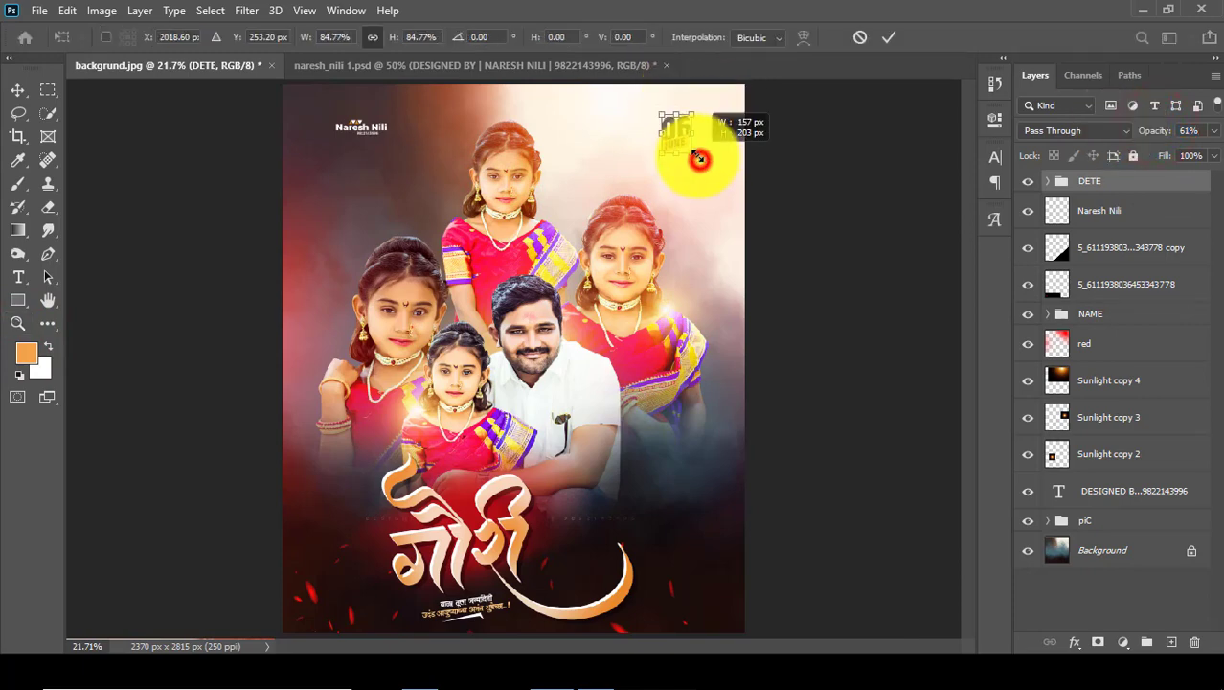
drag(700, 159, 699, 160)
drag(1138, 141, 1161, 138)
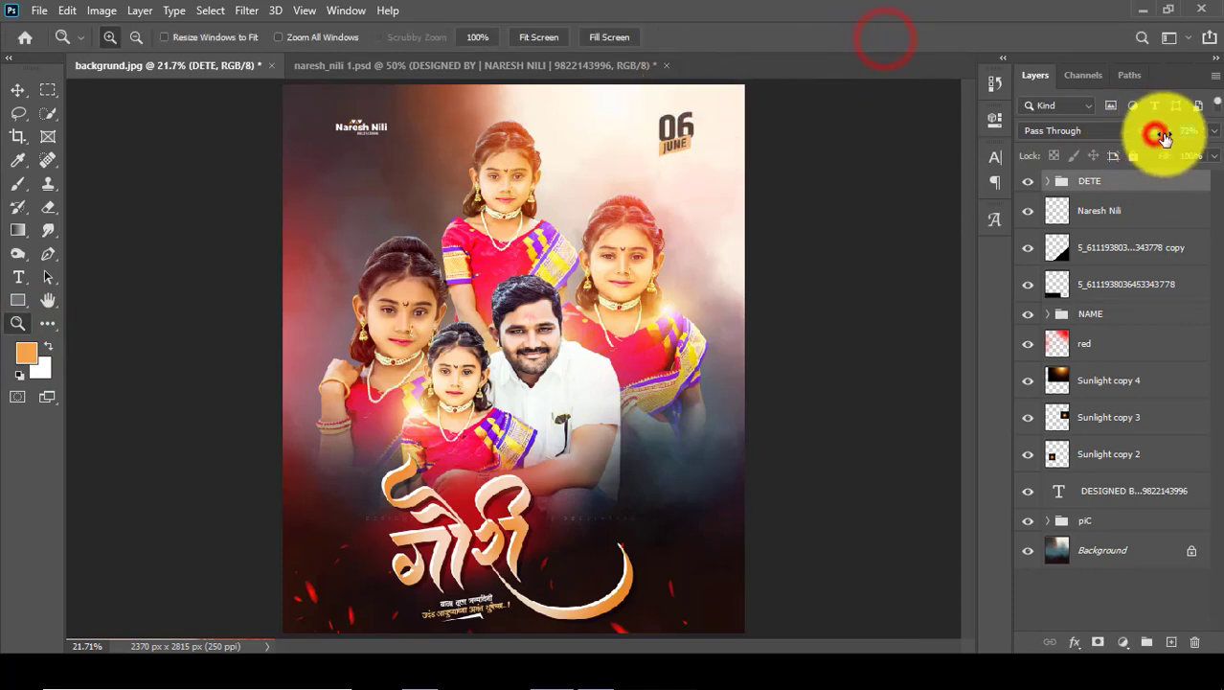
click(17, 88)
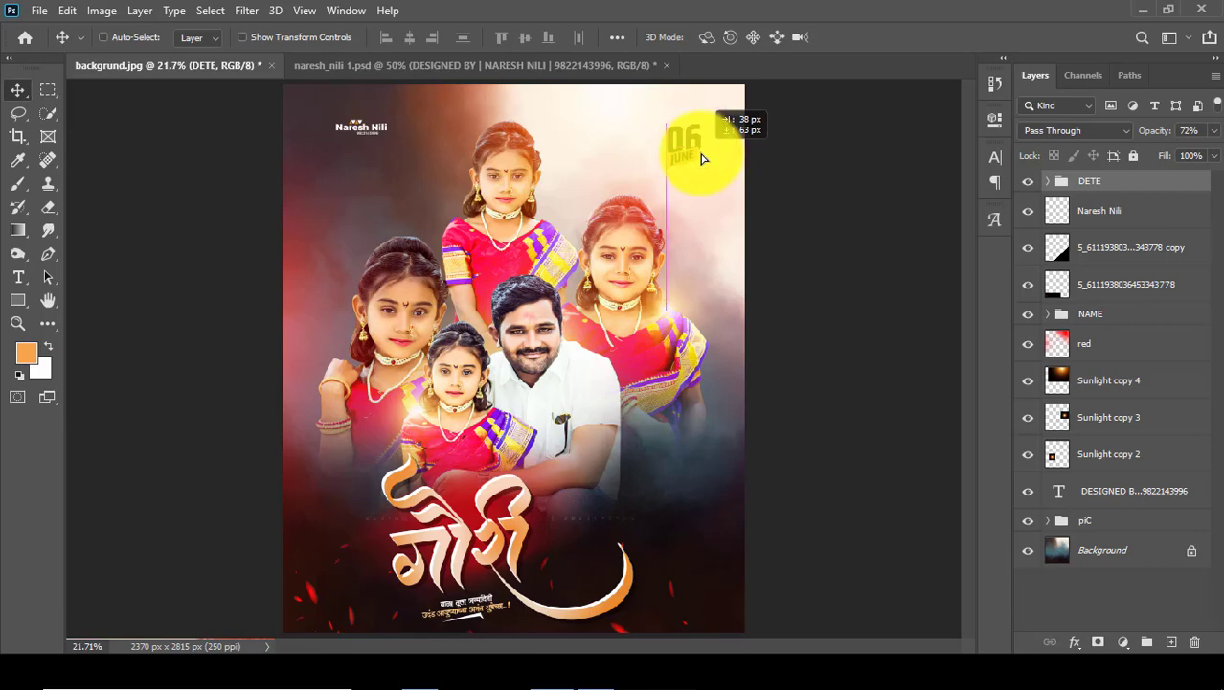
scroll(704, 154, down, 2)
- Place the sunflower image from Explorer into the poster above the red layer
click(1097, 213)
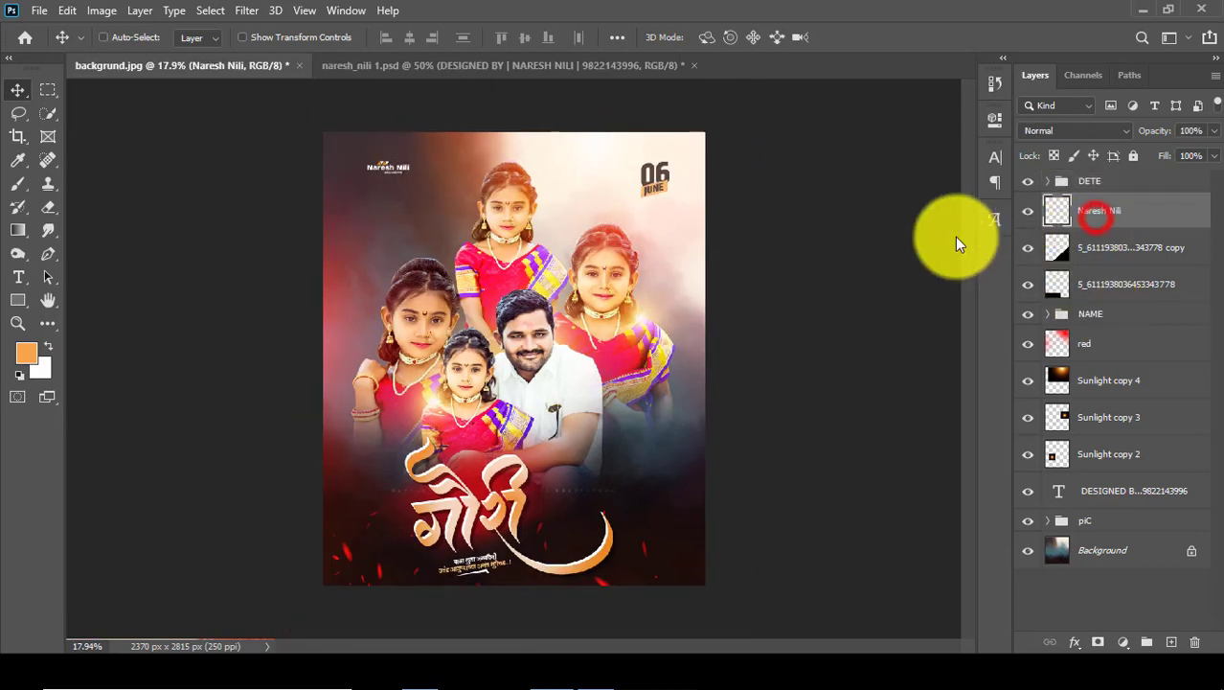
click(1090, 345)
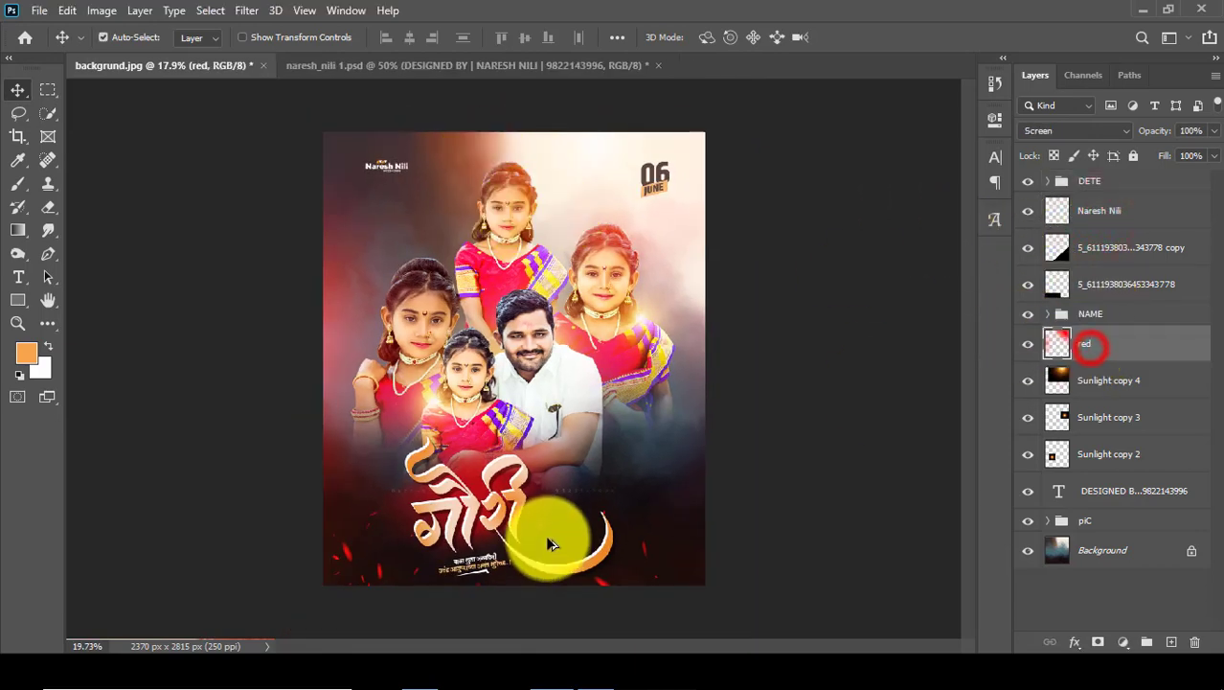
click(423, 666)
click(297, 225)
drag(297, 188, 546, 422)
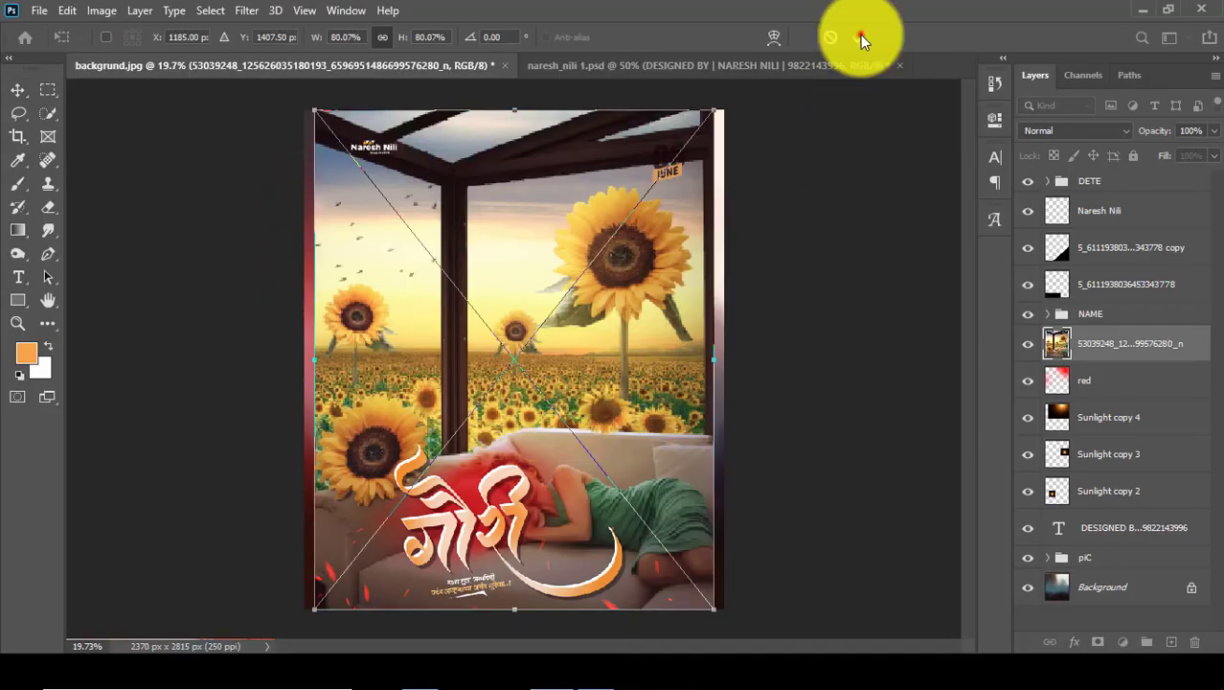
click(860, 36)
- Rasterize the sunflower layer and apply a Gaussian Blur of radius 9.6
right_click(1116, 343)
click(915, 335)
click(246, 9)
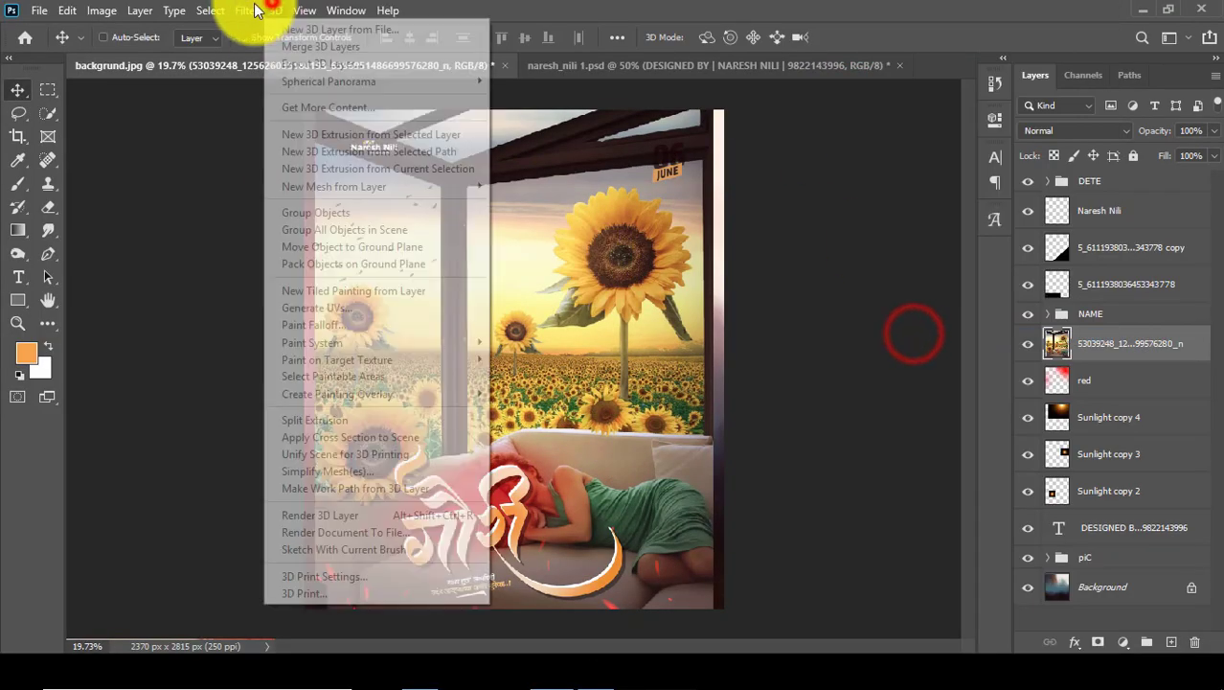
click(270, 205)
click(513, 276)
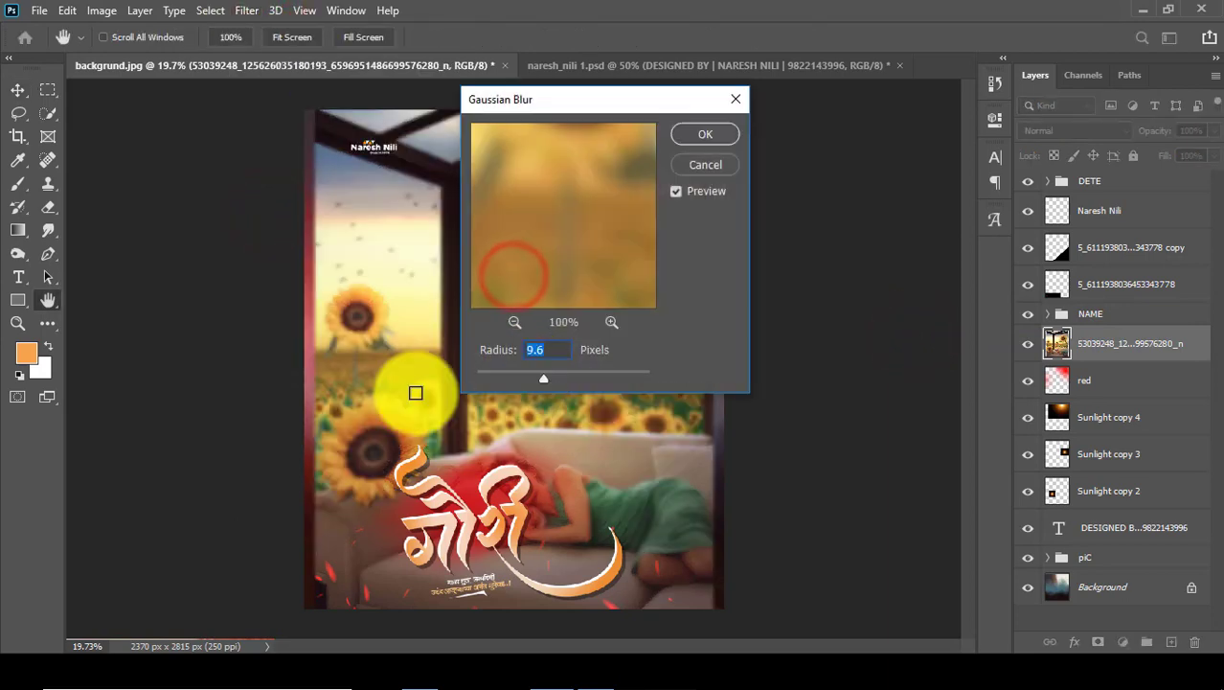
click(708, 129)
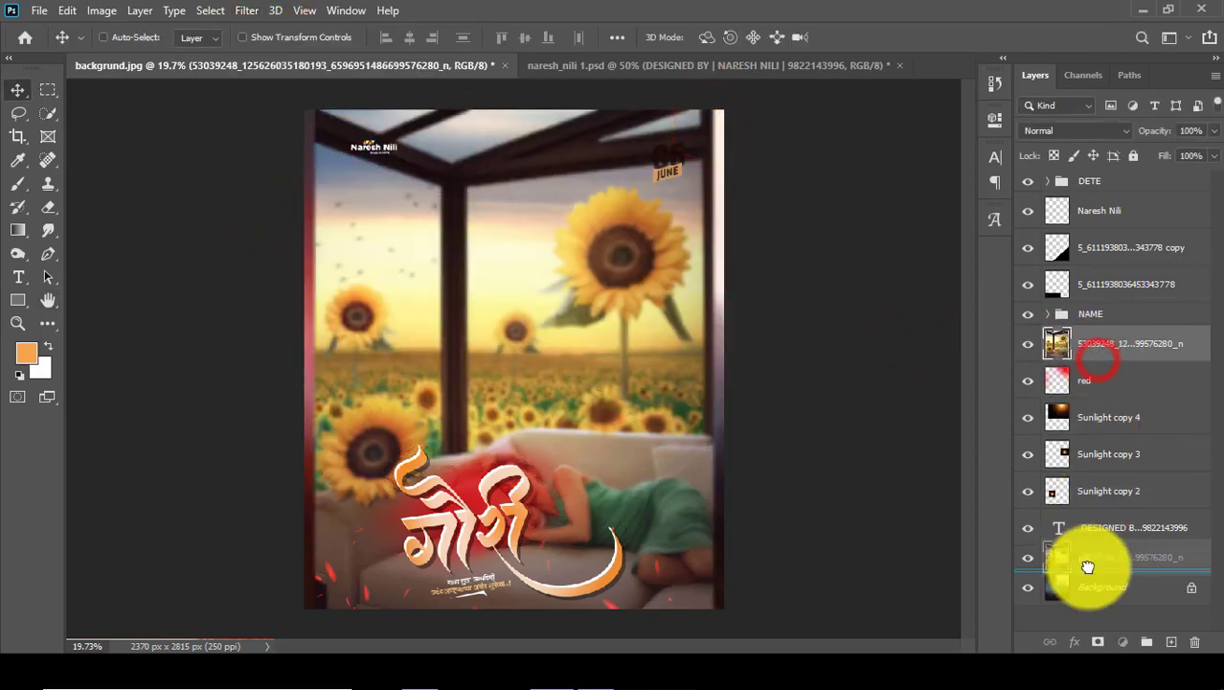
- Move the sunflower layer below piC, enlarge it to about 120%, and shift it up
drag(1097, 358, 1088, 567)
key(ctrl+t)
key(ctrl+minus)
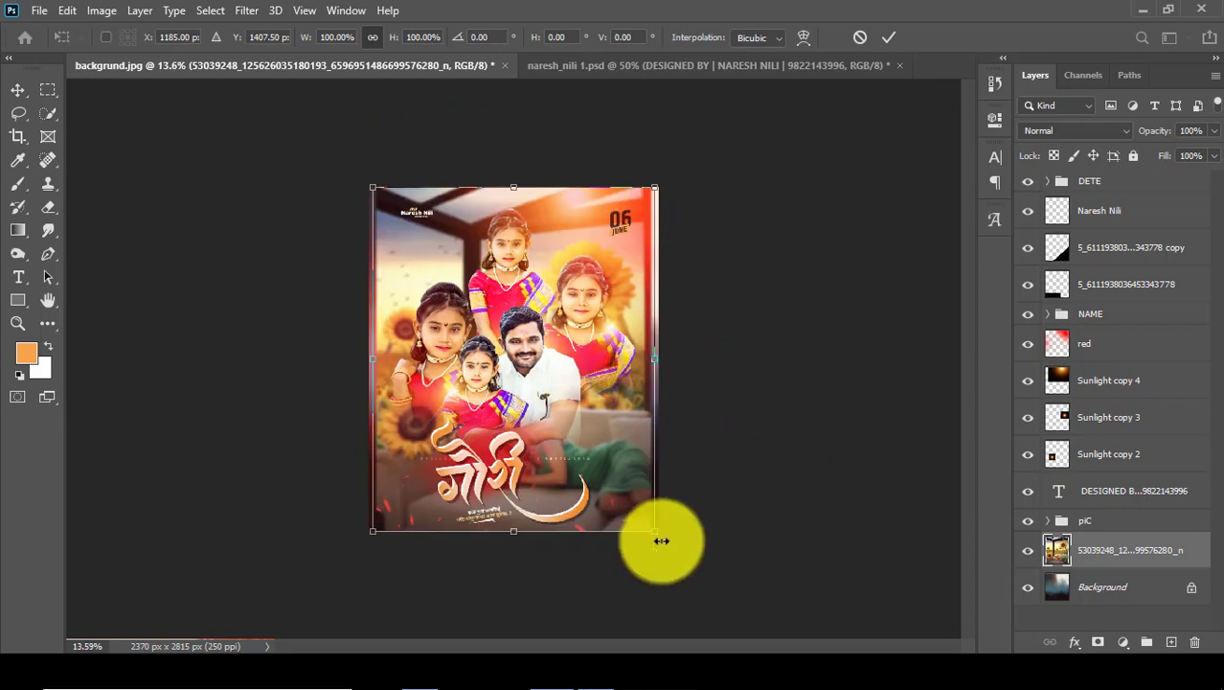
drag(659, 530, 690, 565)
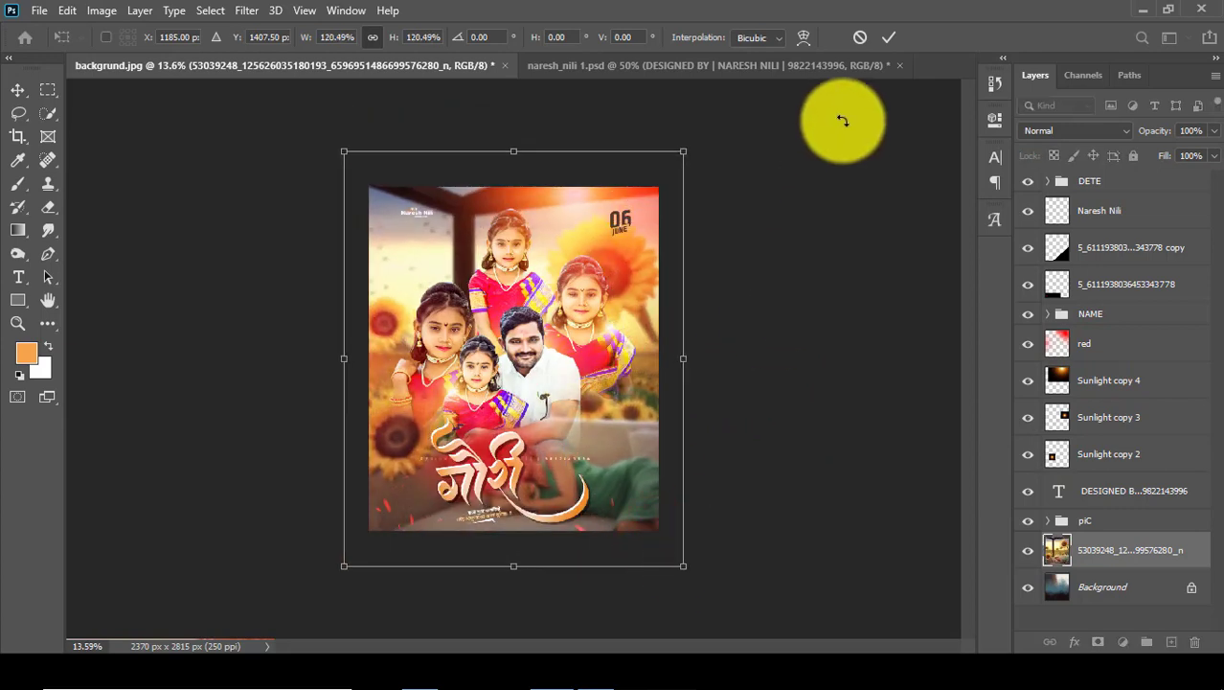
click(888, 36)
scroll(558, 313, up, 1)
drag(556, 312, 573, 238)
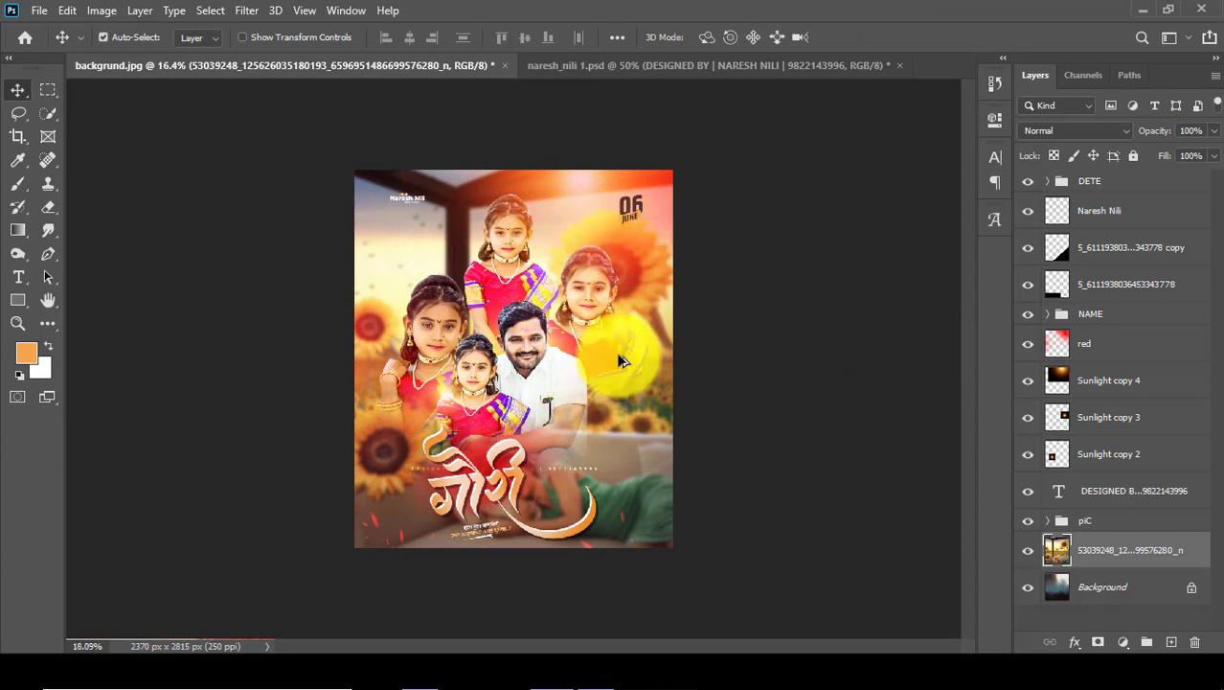
scroll(620, 359, up, 1)
- Enlarge the piC family group slightly, then reselect the sunflower layer
click(1088, 519)
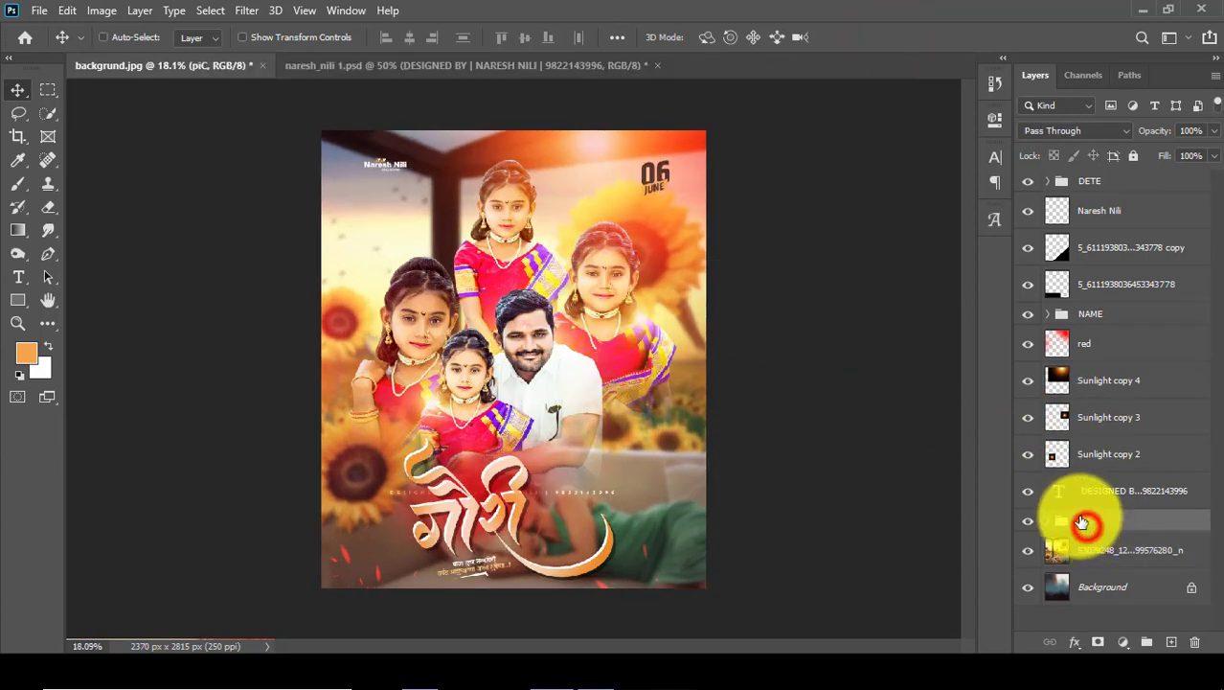
key(ctrl+t)
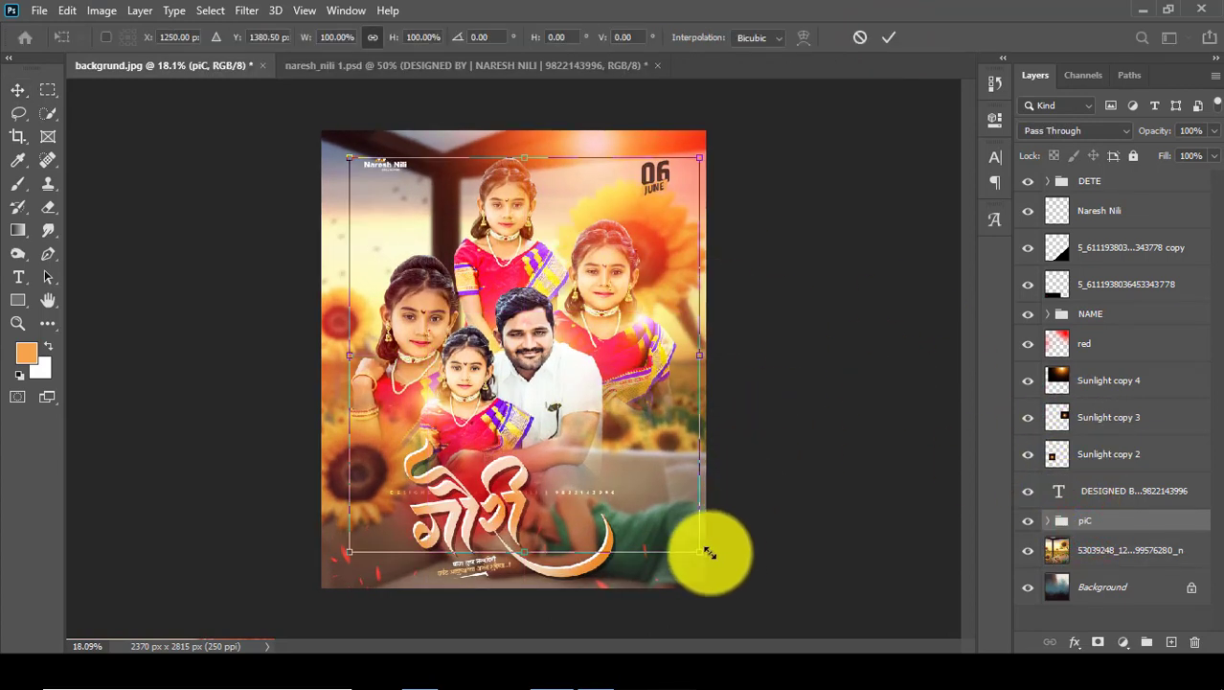
drag(701, 553, 707, 553)
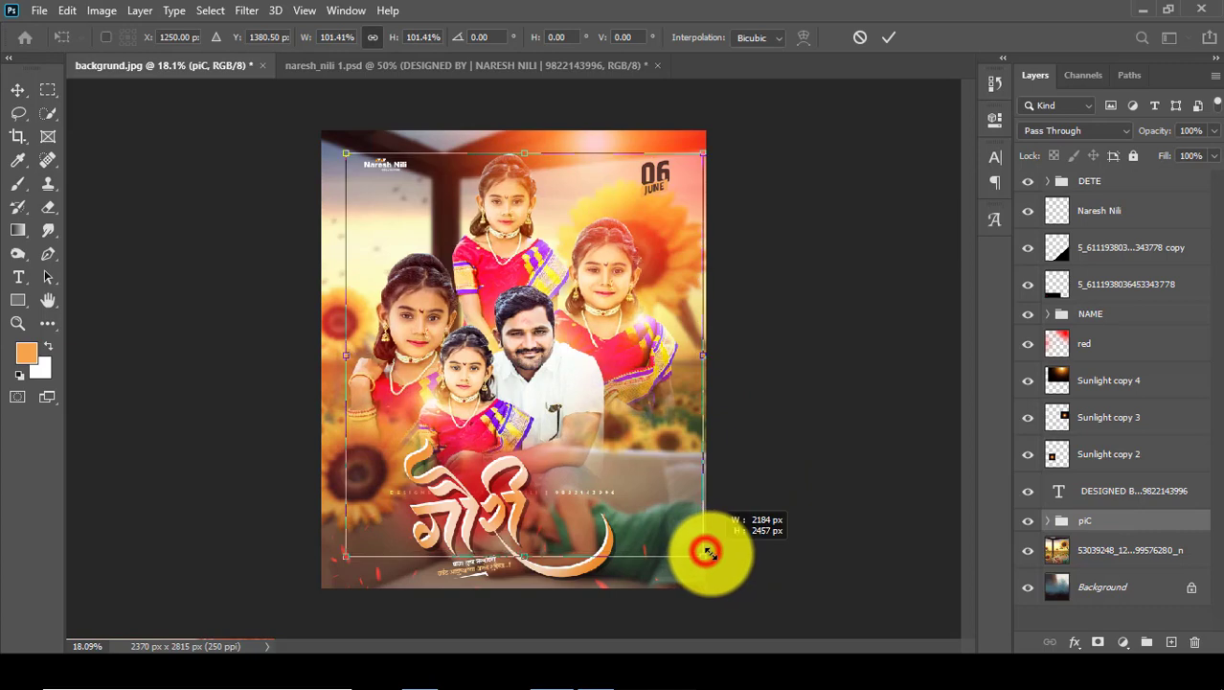
click(889, 36)
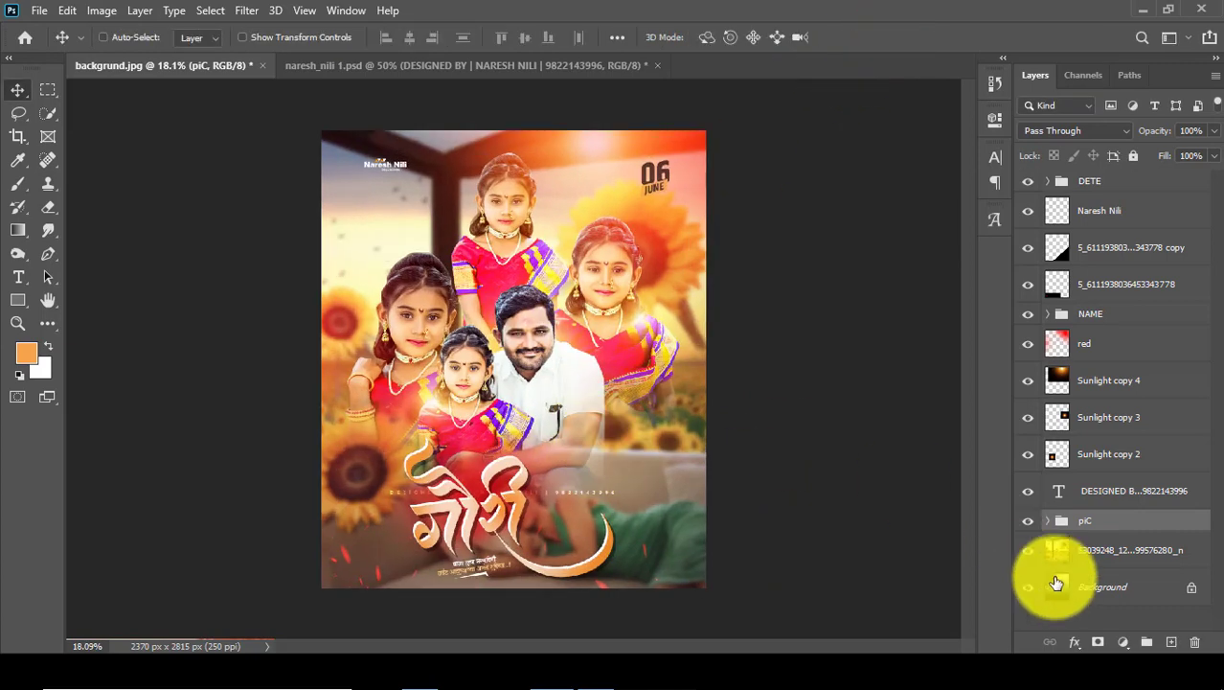
click(1088, 550)
click(1044, 130)
- Set the sunflower layer to Overlay and give it an inverted black mask
click(1038, 324)
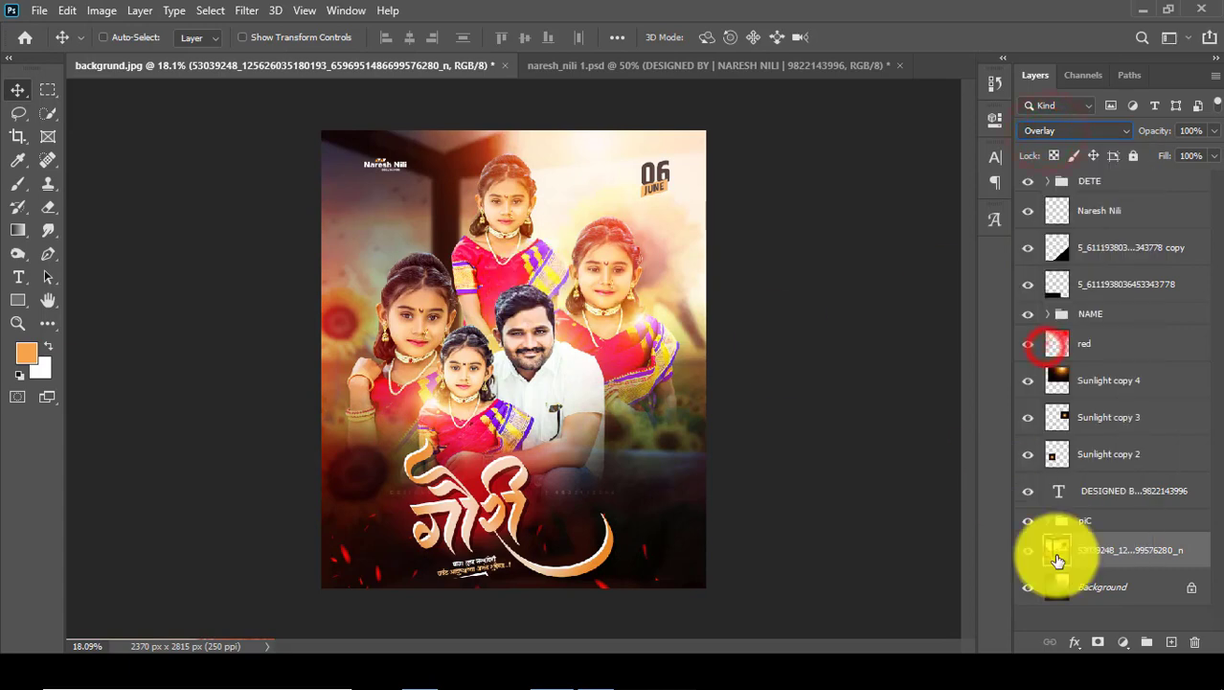
click(1098, 642)
key(ctrl+i)
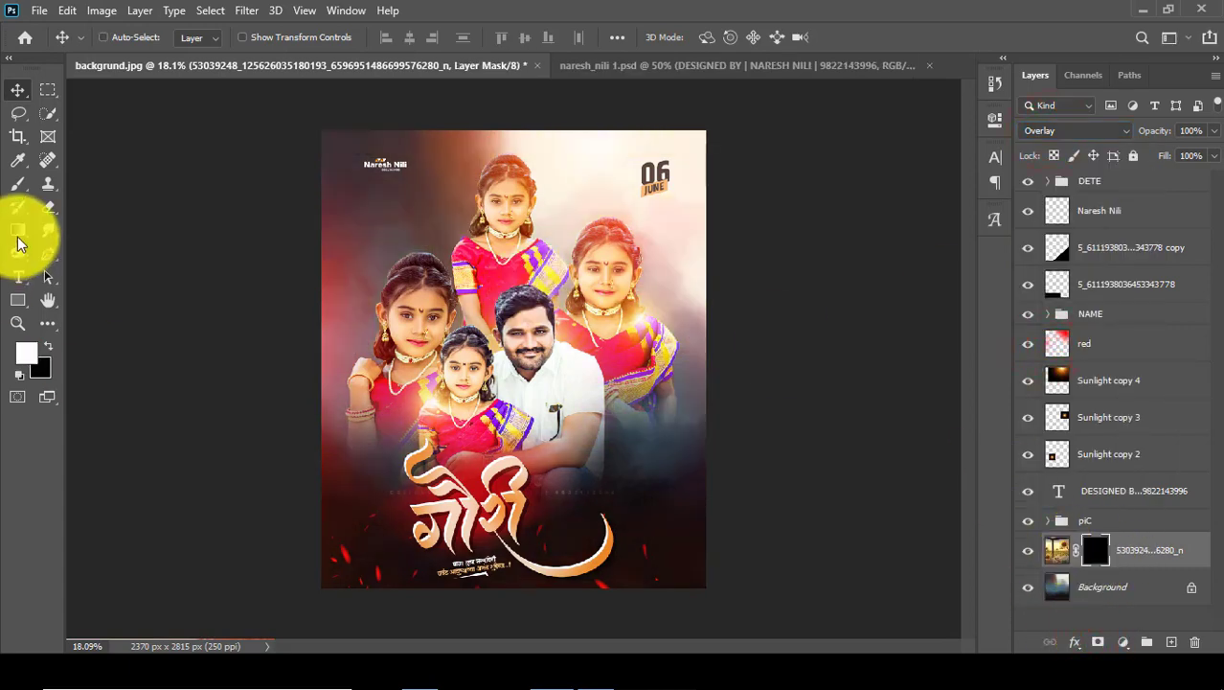
- Brush the backdrop back in around the left, bottom and upper edges
click(18, 183)
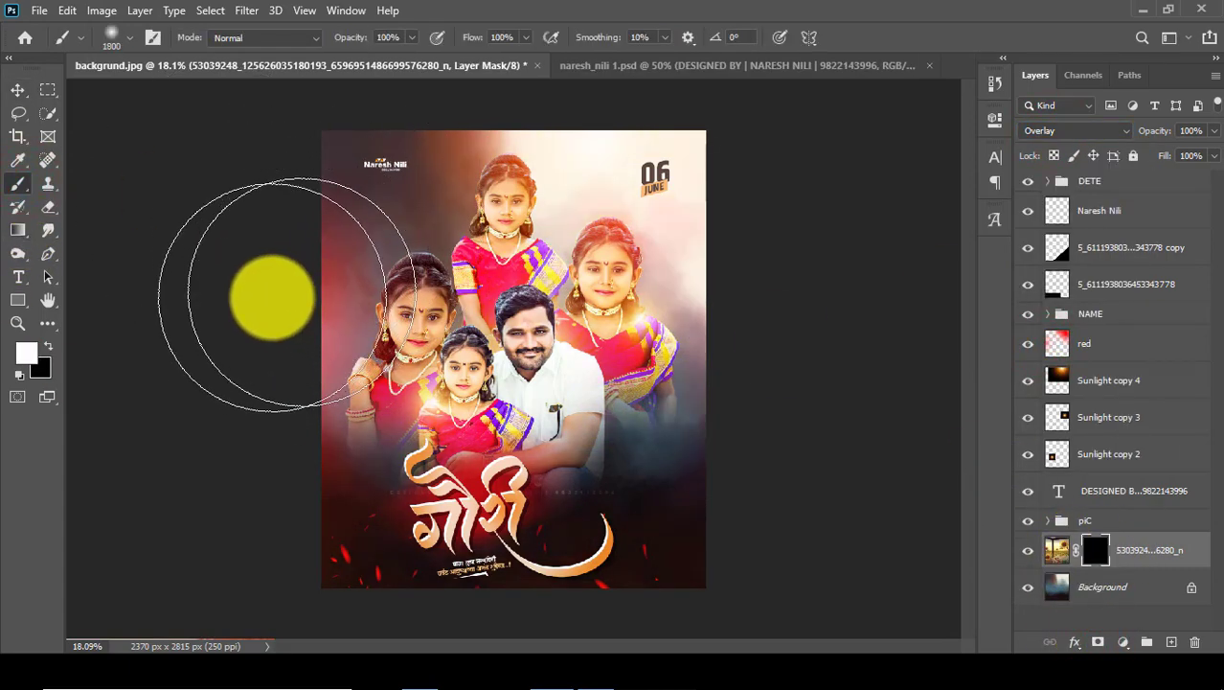
drag(303, 235, 410, 104)
drag(669, 179, 741, 383)
key(bracketleft)
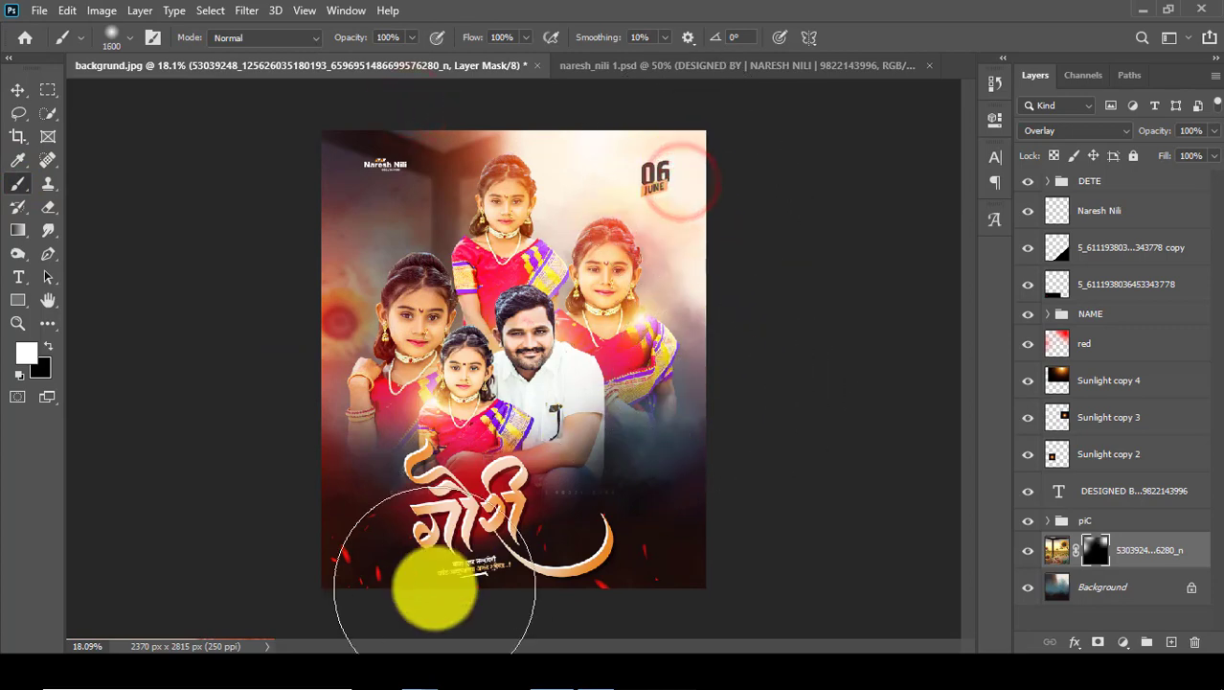
drag(423, 587, 658, 546)
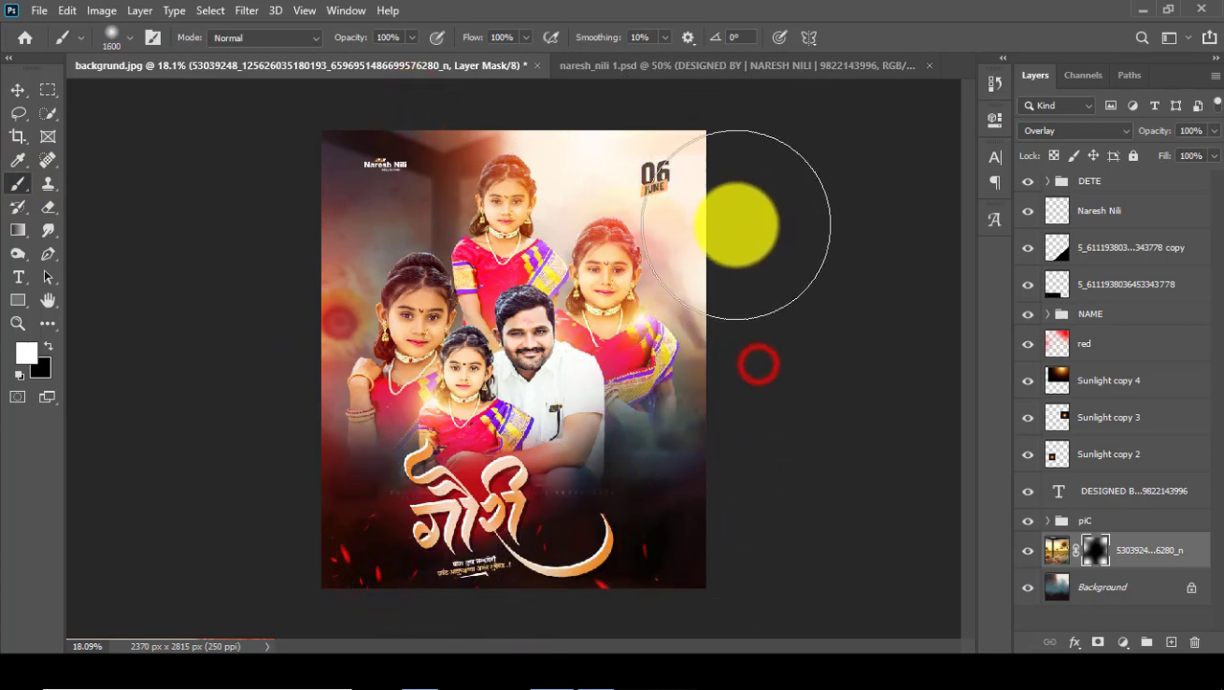
drag(759, 364, 667, 139)
key(bracketleft)
key(bracketleft)
key(bracketleft)
key(bracketleft)
key(bracketleft)
key(bracketleft)
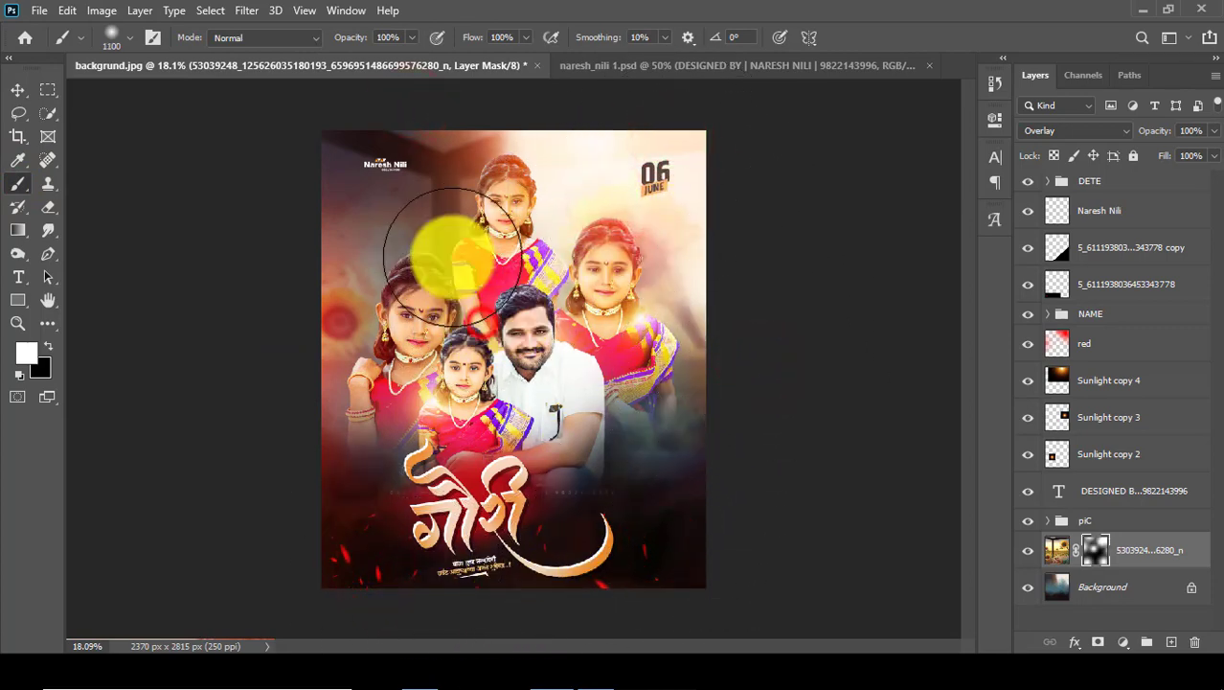
drag(349, 177, 386, 165)
scroll(561, 296, down, 2)
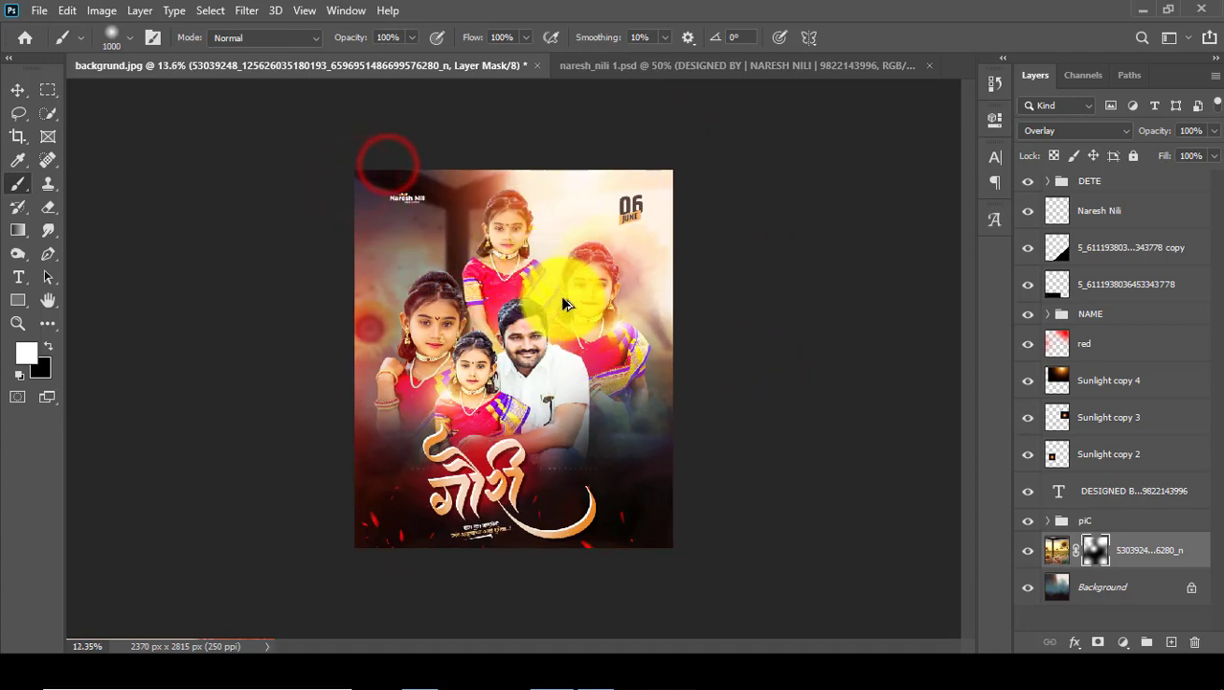
scroll(680, 290, up, 1)
- Lower the backdrop layer's opacity to 81% and select the topmost group
drag(1151, 131, 1128, 137)
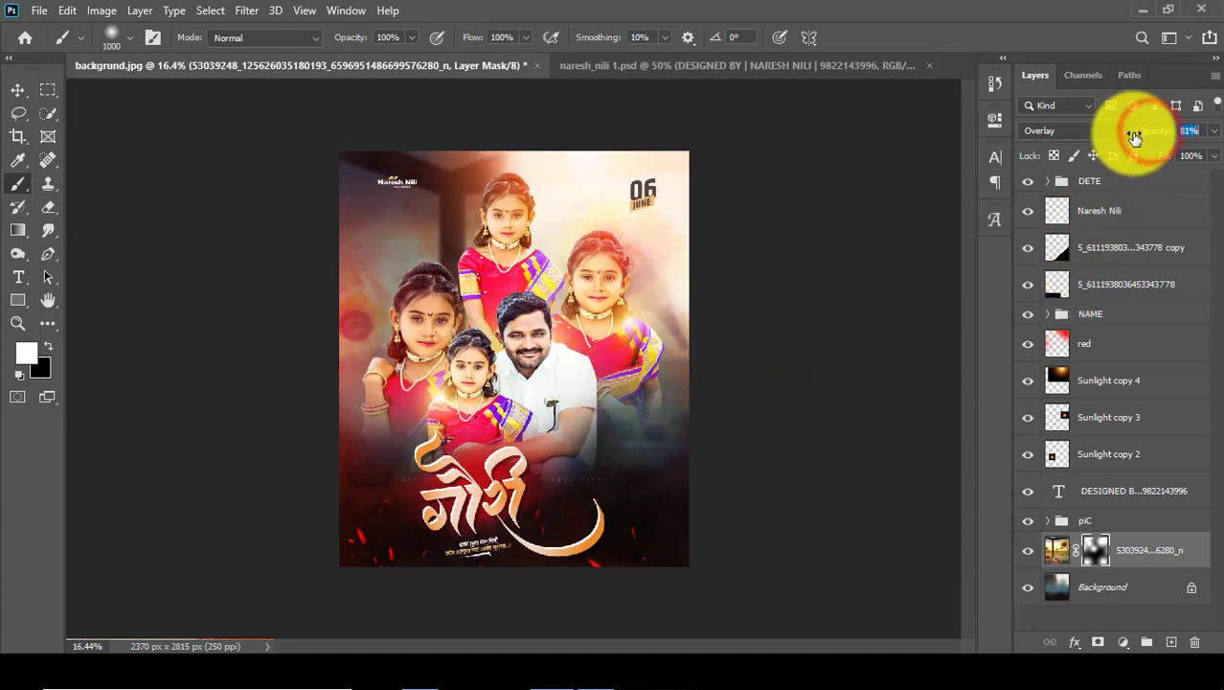
click(17, 323)
scroll(575, 234, up, 3)
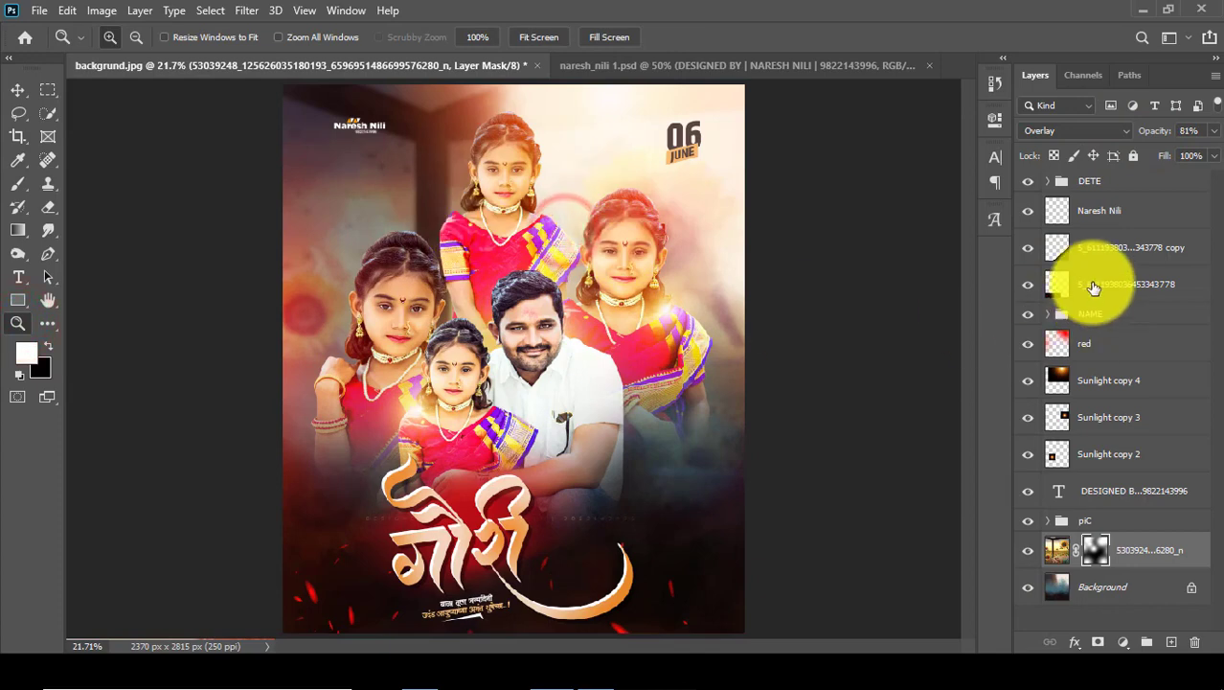
click(1102, 182)
- Add a new top layer and merge the whole poster onto it with Apply Image
click(1171, 642)
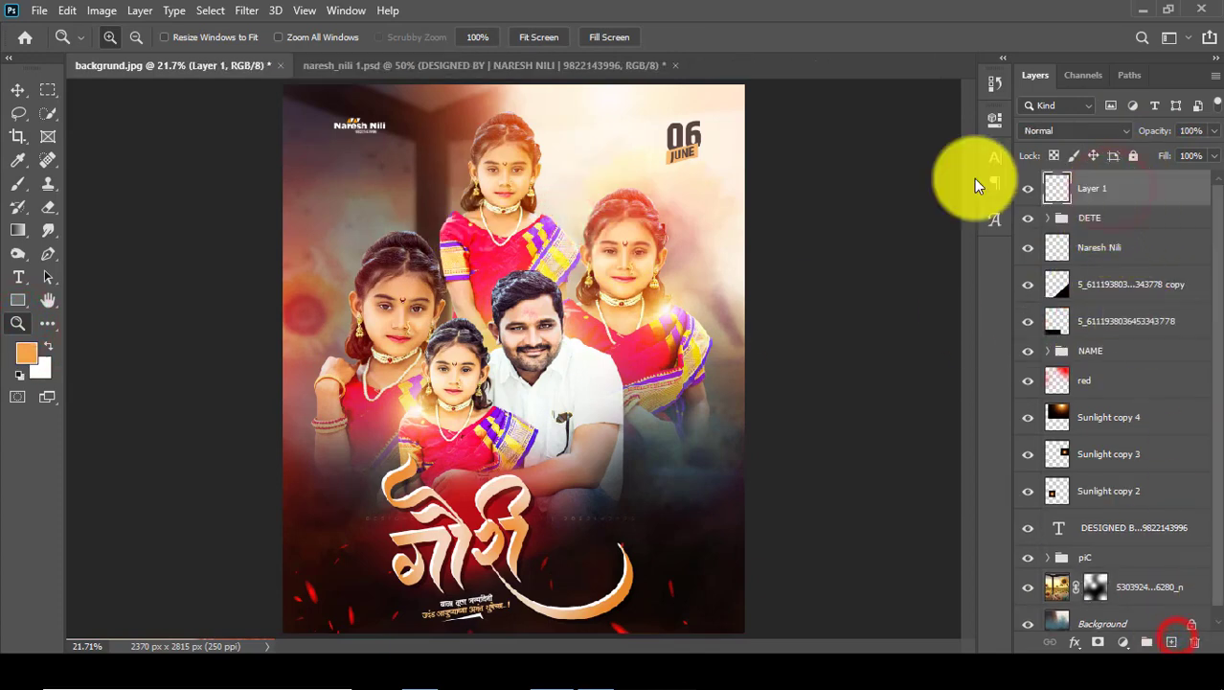
click(101, 11)
click(146, 276)
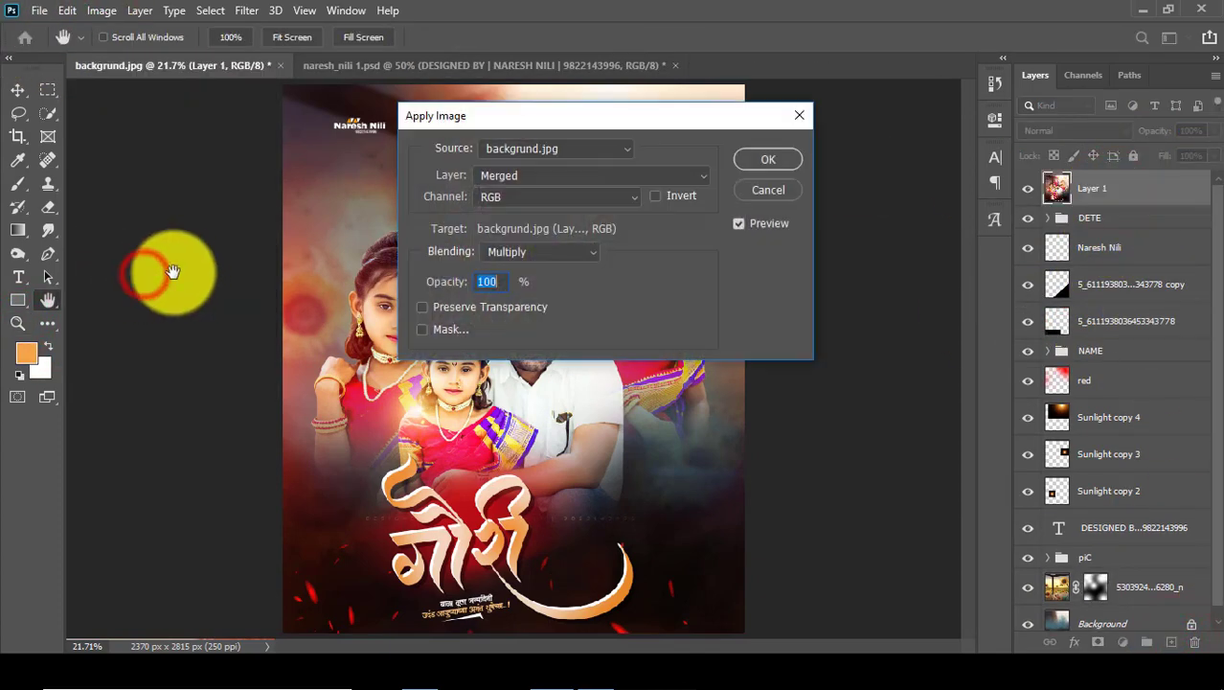
click(743, 153)
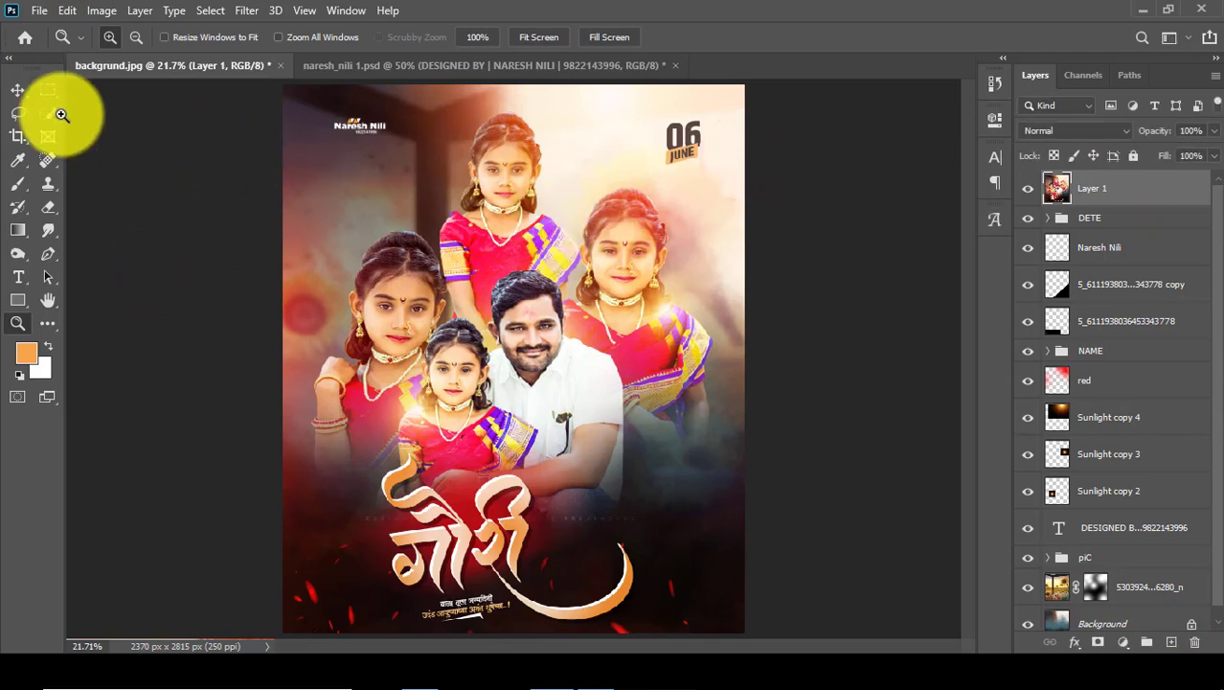
click(17, 89)
- Apply Camera Raw: Texture +33, Clarity +23, Luminance 22, Lights +3
click(259, 9)
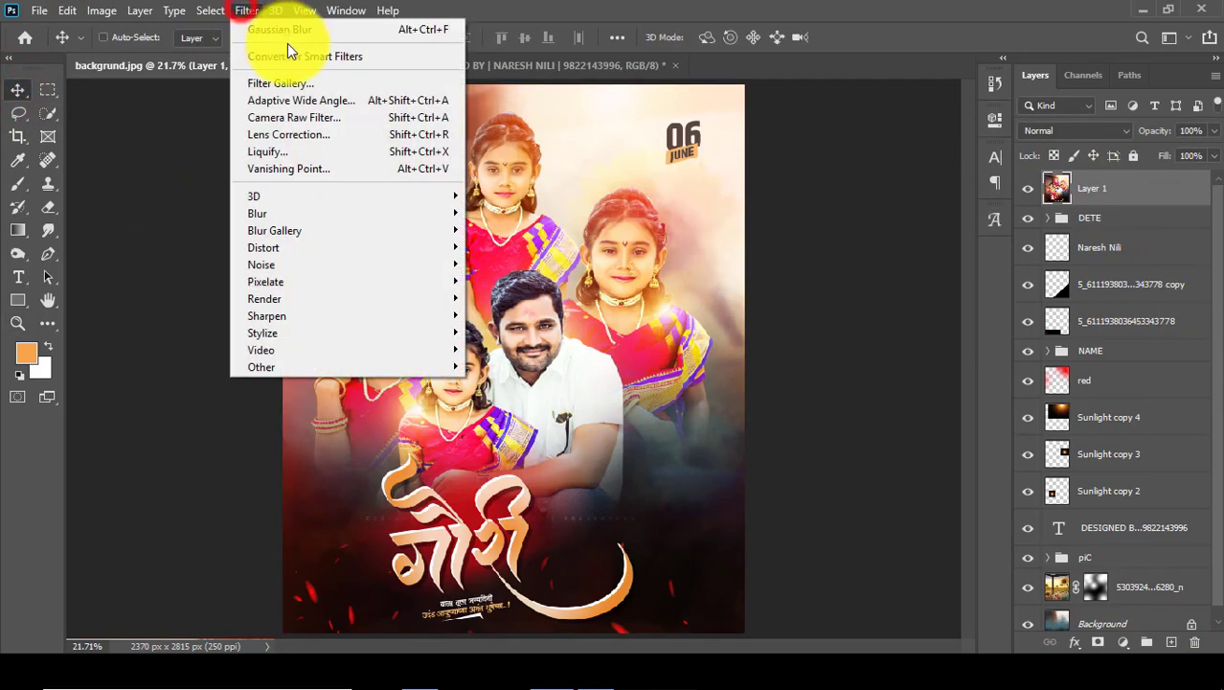
click(333, 119)
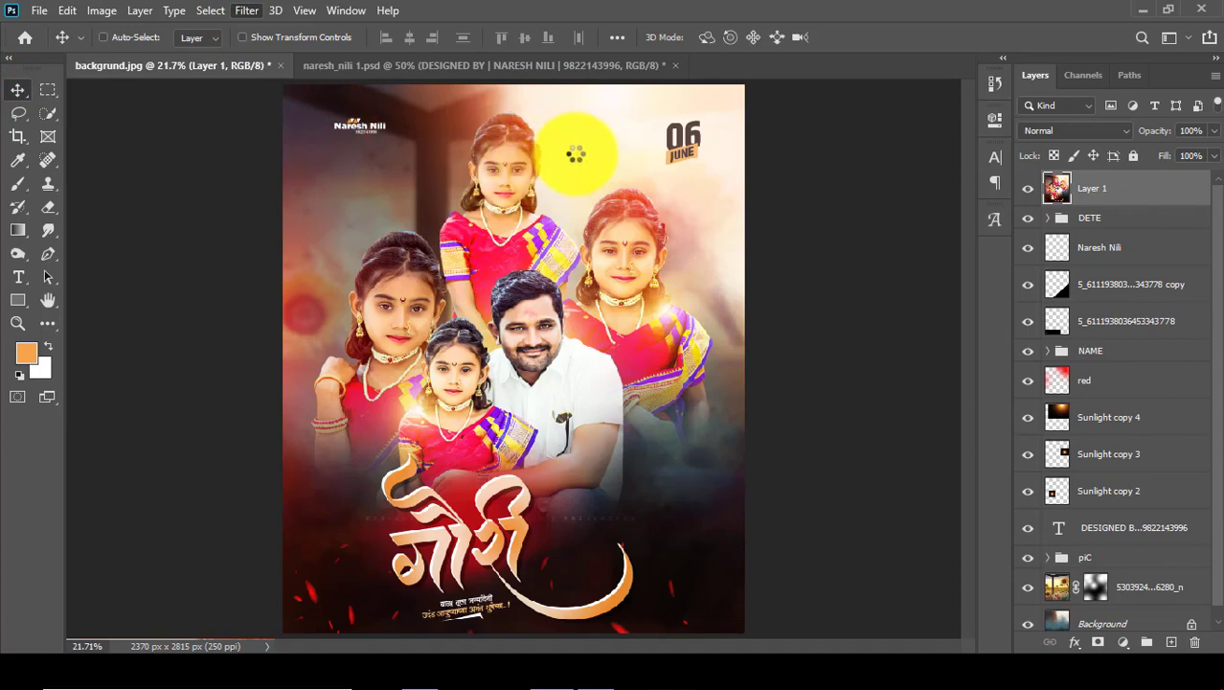
scroll(1043, 499, down, 2)
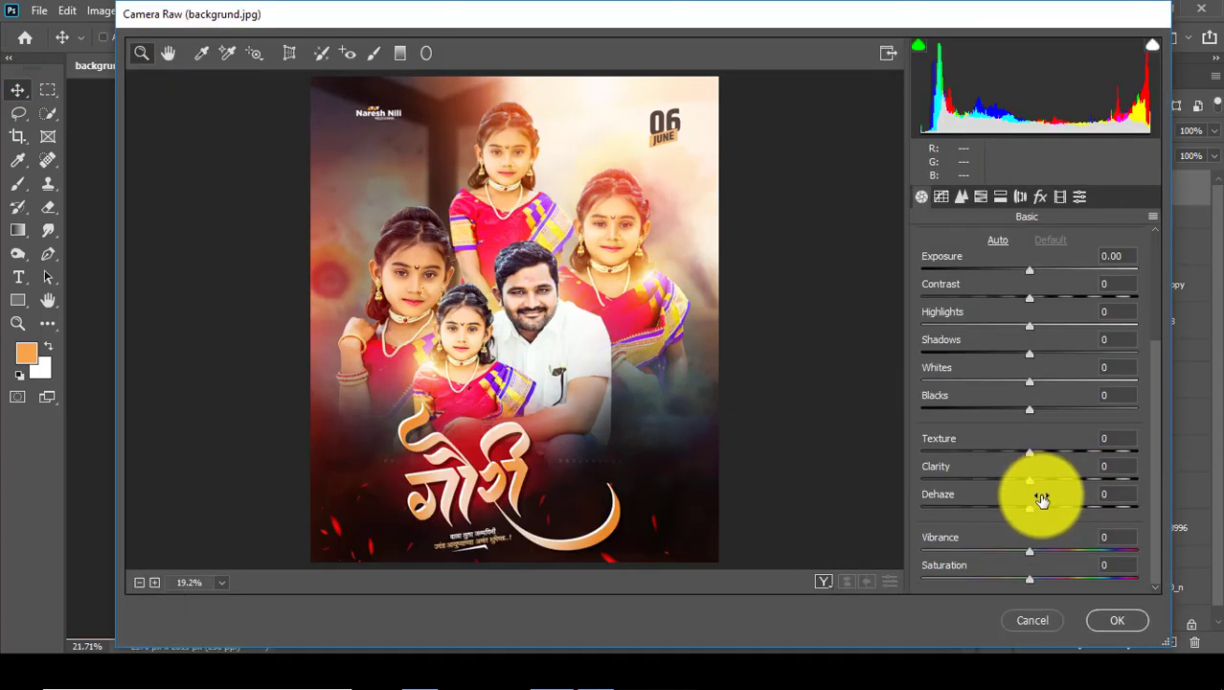
drag(1054, 484, 1054, 479)
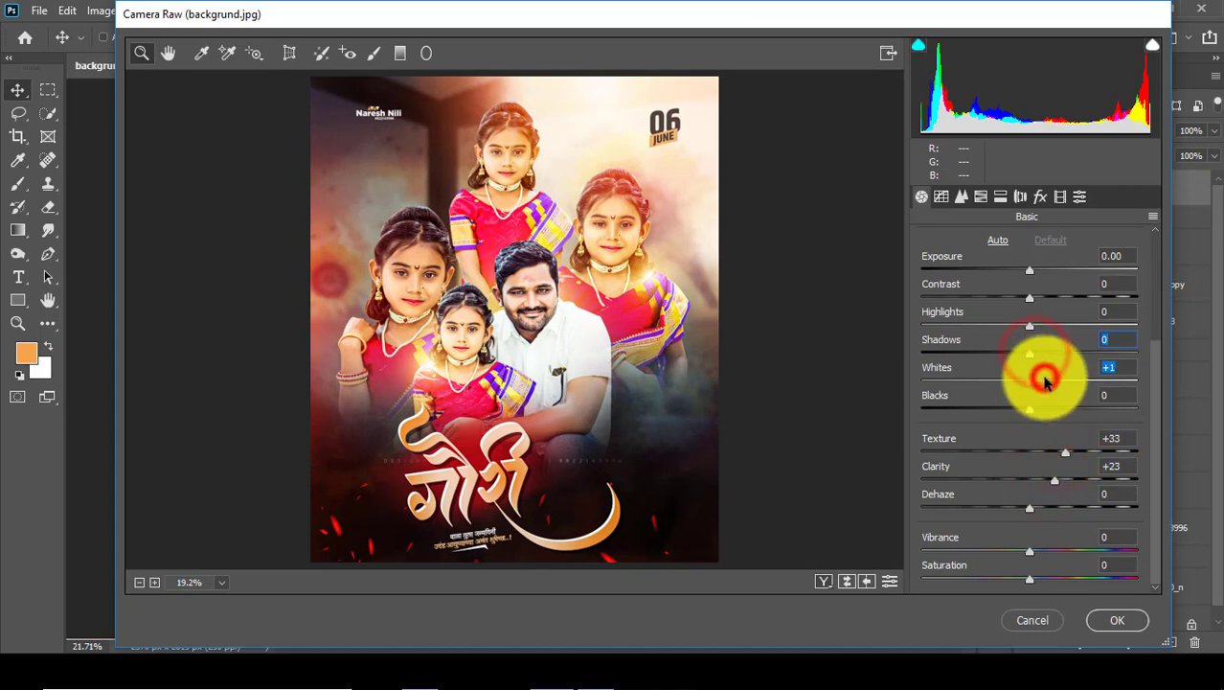
click(961, 196)
click(970, 419)
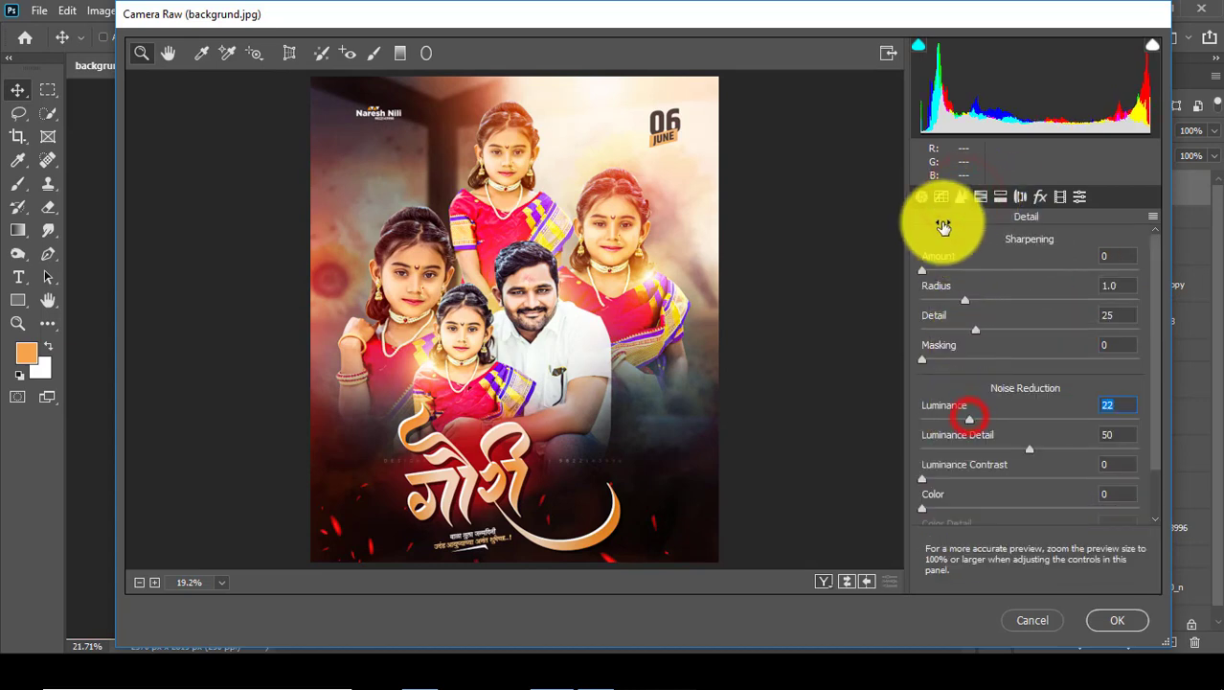
click(939, 198)
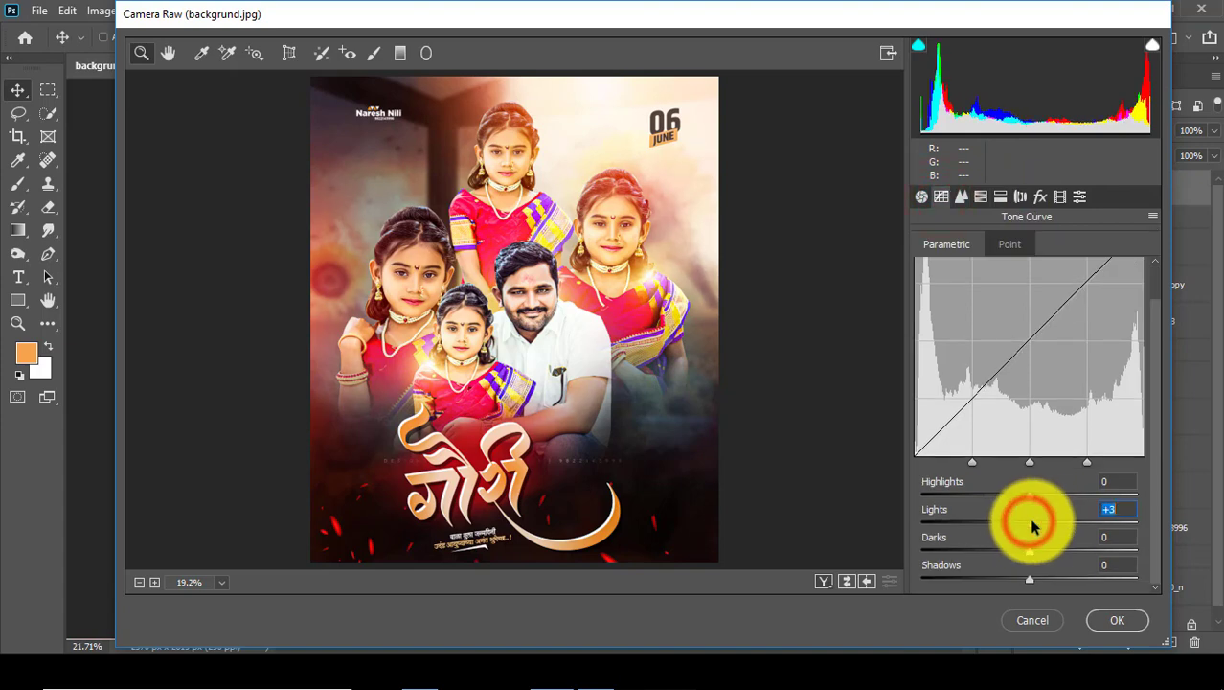
click(1115, 625)
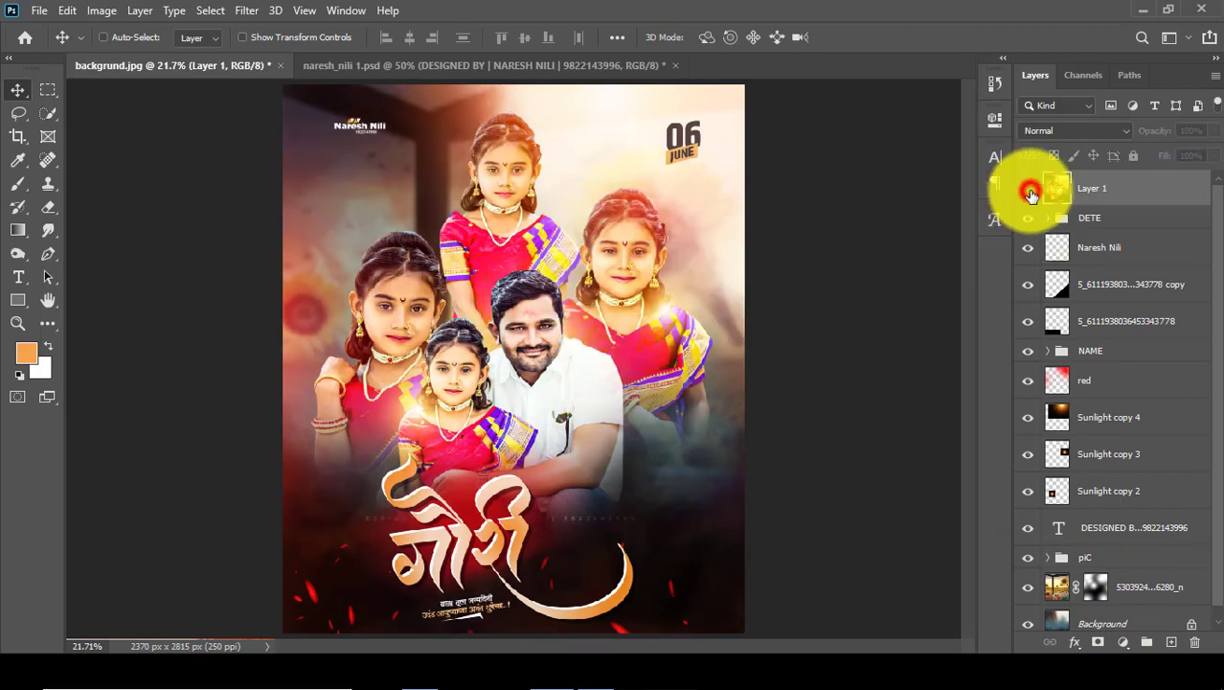
- Zoom in to inspect the girl's face and family details, then fit the poster on screen
click(17, 323)
click(492, 103)
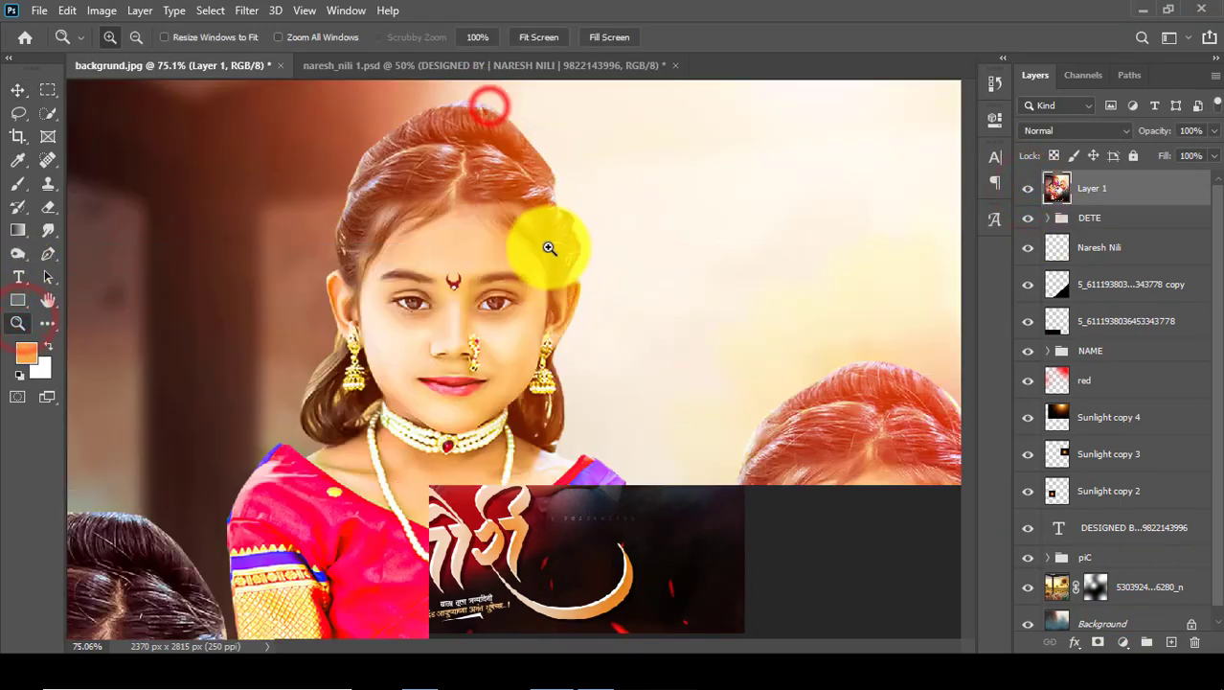
right_click(550, 244)
click(585, 249)
scroll(593, 288, down, 2)
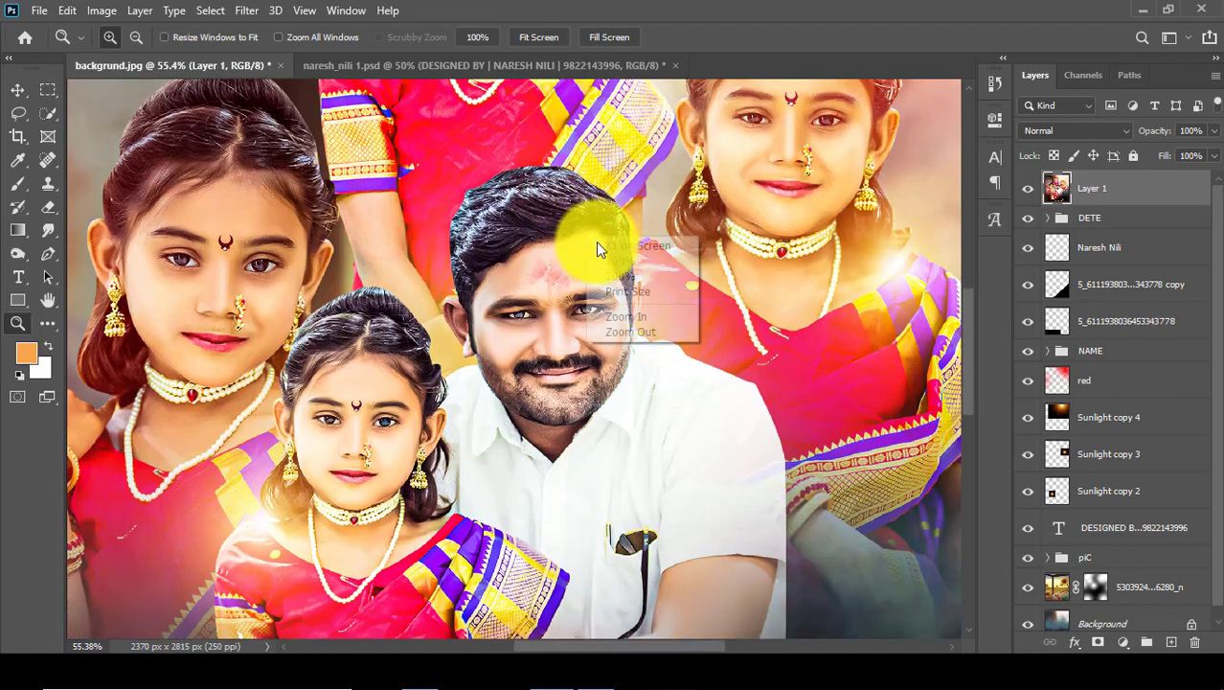
scroll(410, 396, down, 5)
scroll(410, 396, up, 5)
key(ctrl+0)
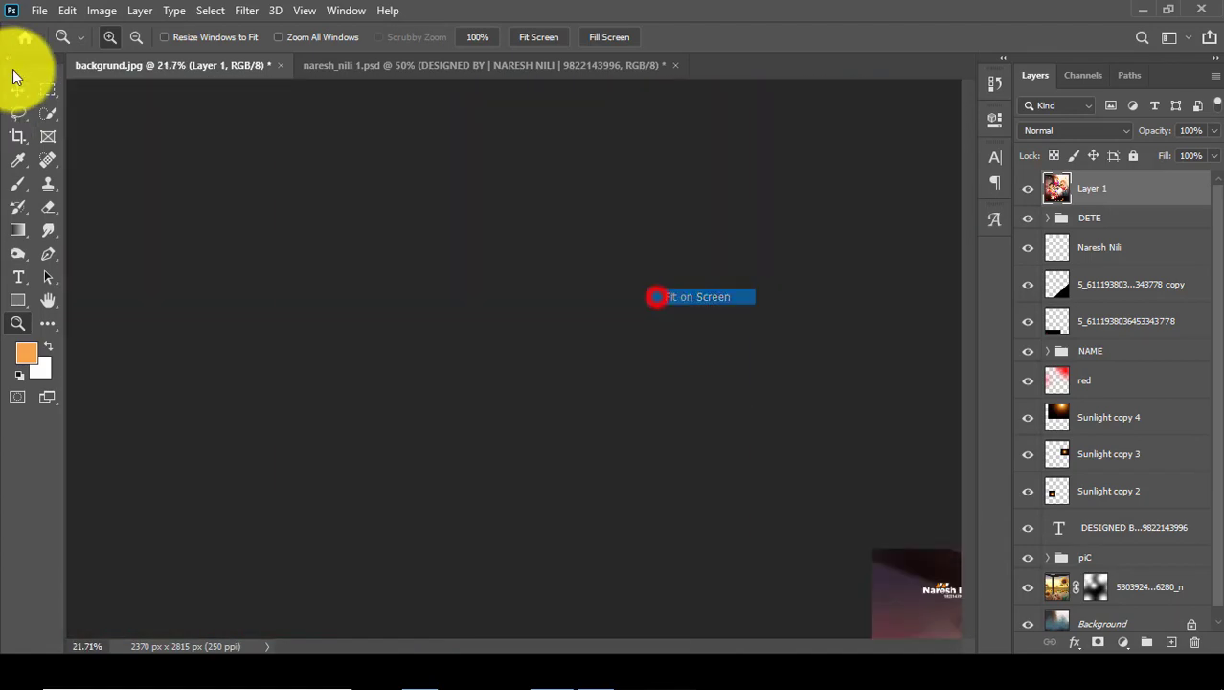
- Flatten all layers into a single Background layer and start File > Save As
click(17, 89)
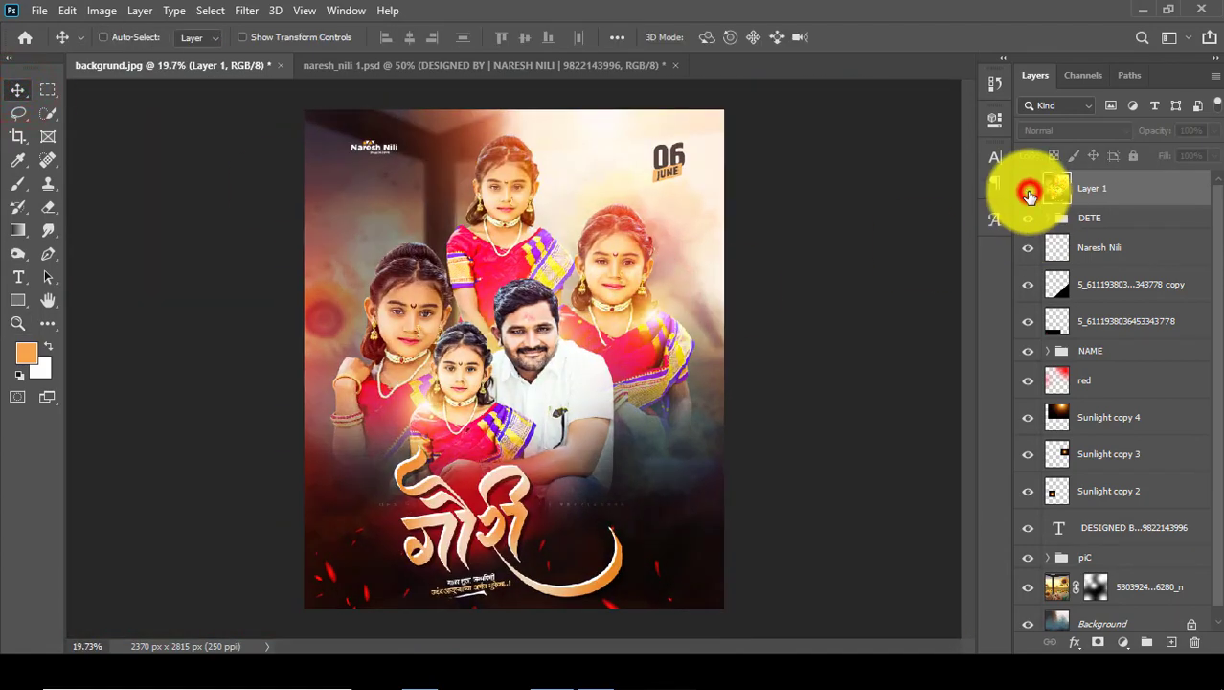
right_click(1112, 182)
click(928, 562)
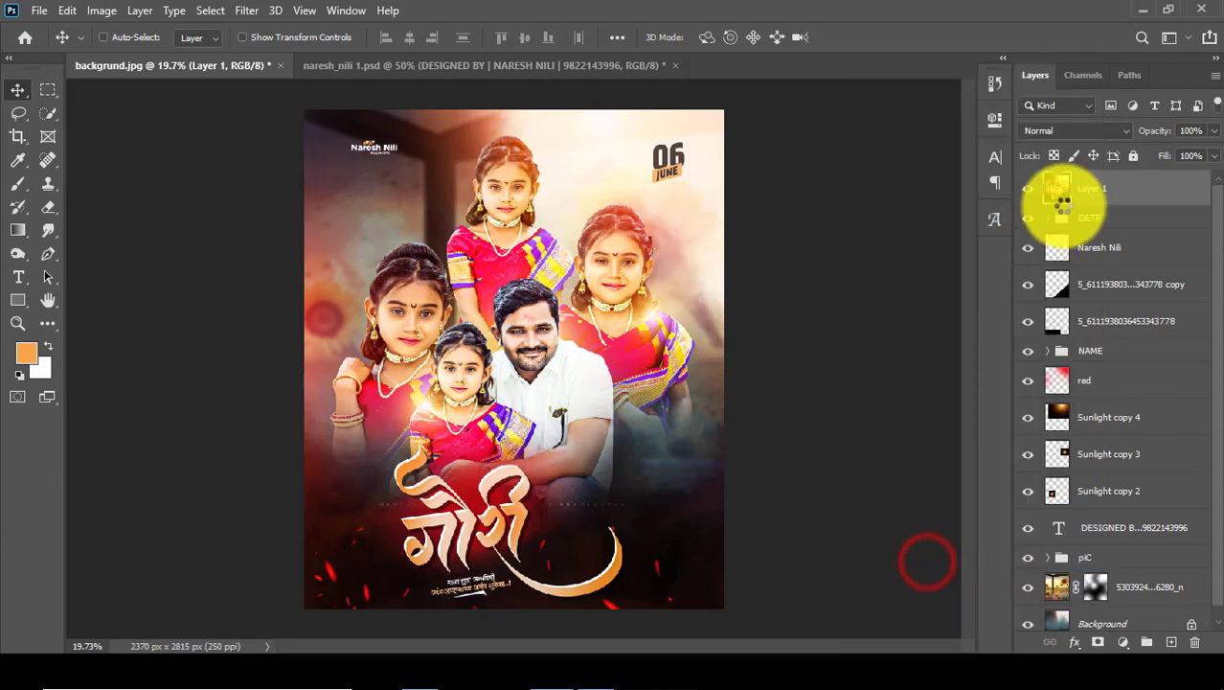
click(39, 10)
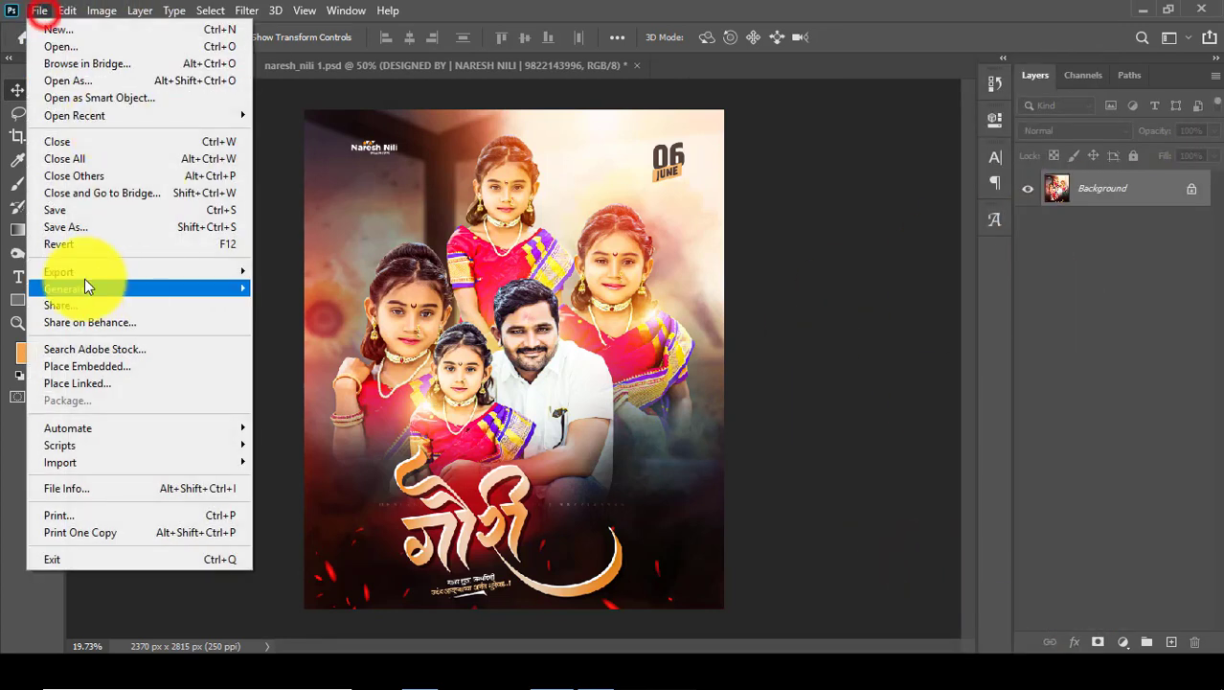
click(102, 232)
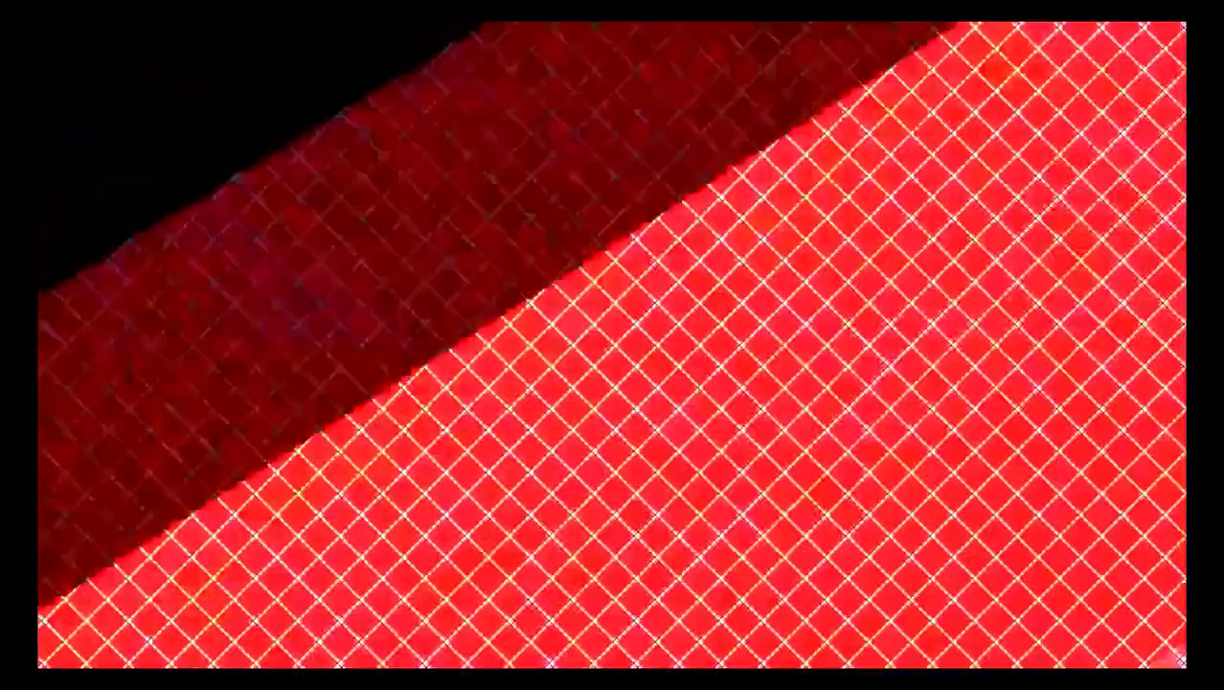